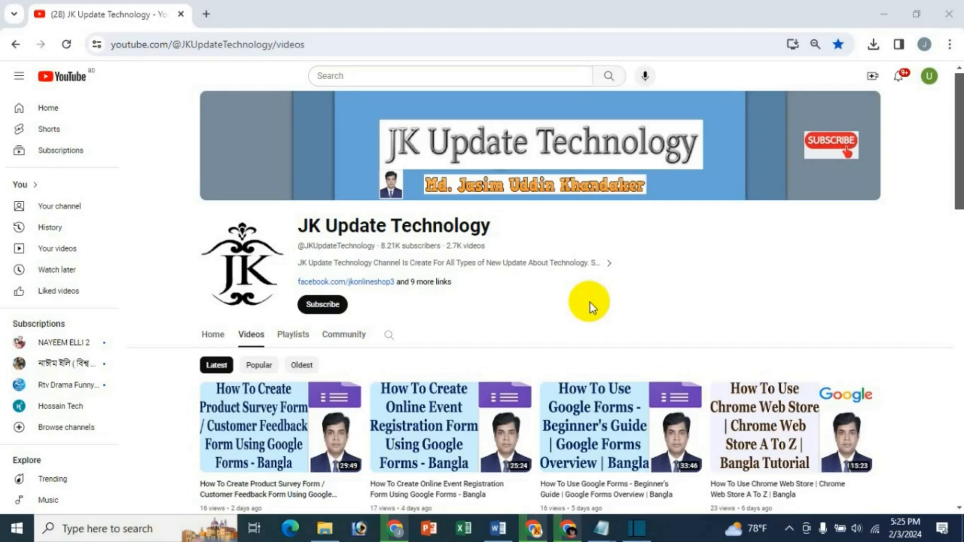
{"action": "scroll", "coordinate": [617, 307], "scroll_direction": "down", "scroll_amount": 1}
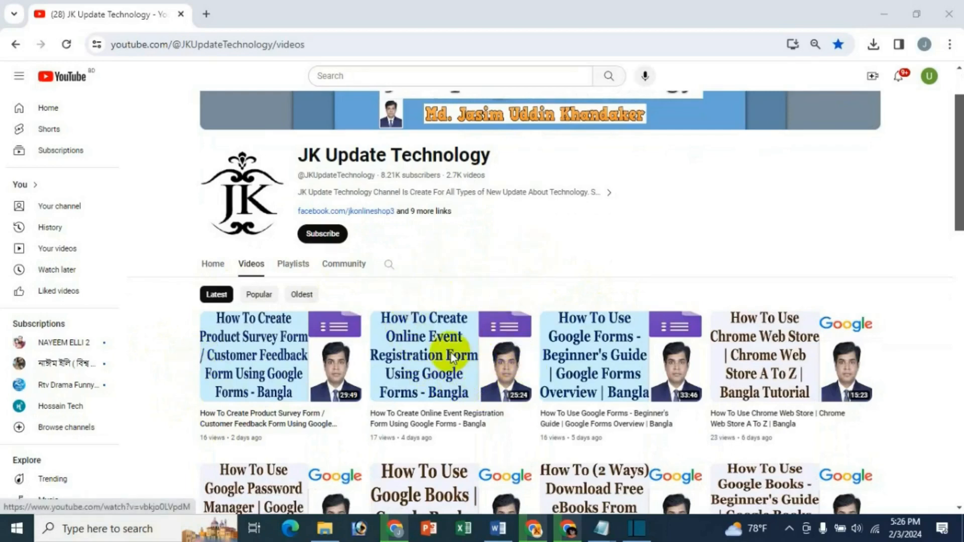
{"action": "scroll", "coordinate": [951, 311], "scroll_direction": "up", "scroll_amount": 2}
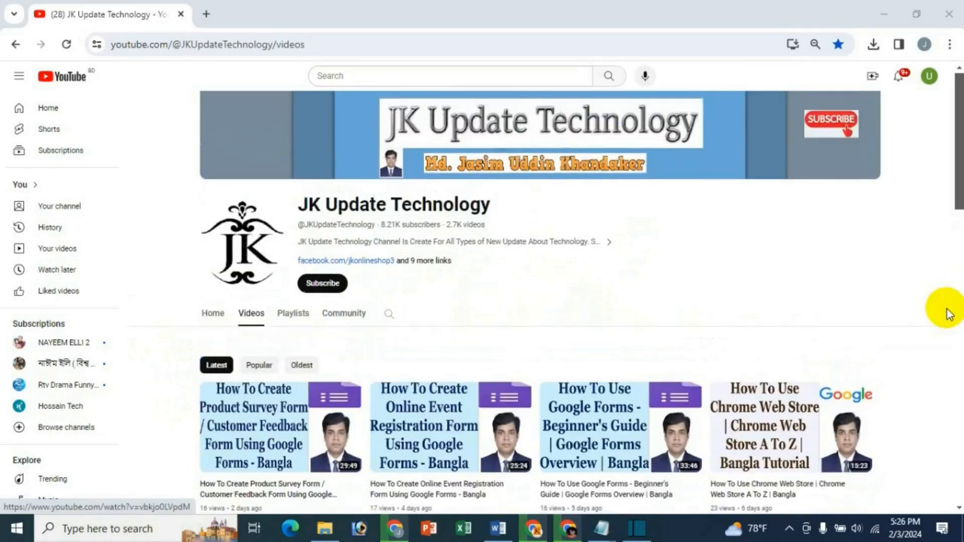
{"action": "scroll", "coordinate": [913, 401], "scroll_direction": "down", "scroll_amount": 3}
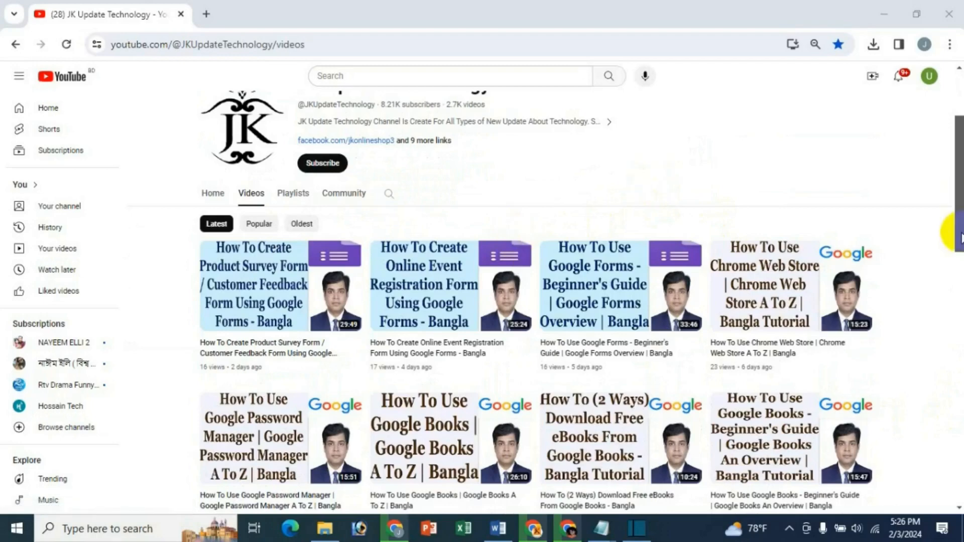
{"action": "left_click_drag", "start_coordinate": [961, 222], "coordinate": [962, 180]}
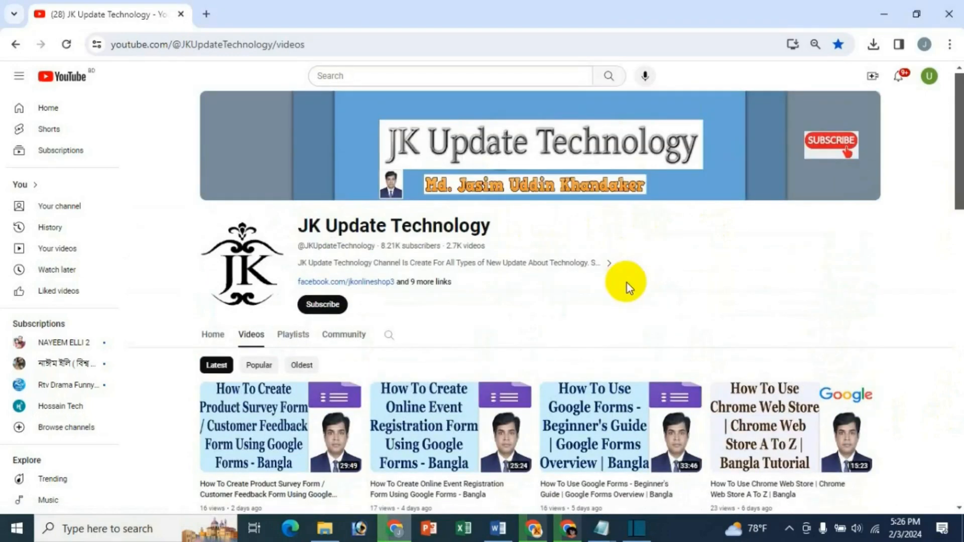
Open Google Forms in a new browser tab, create a blank form and select its untitled question
{"action": "left_click", "coordinate": [208, 14]}
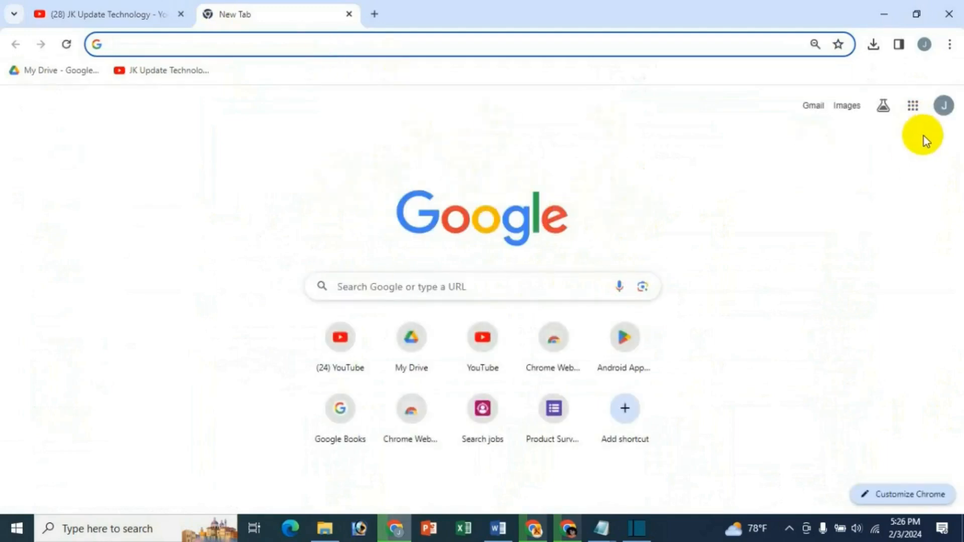
{"action": "left_click", "coordinate": [914, 108]}
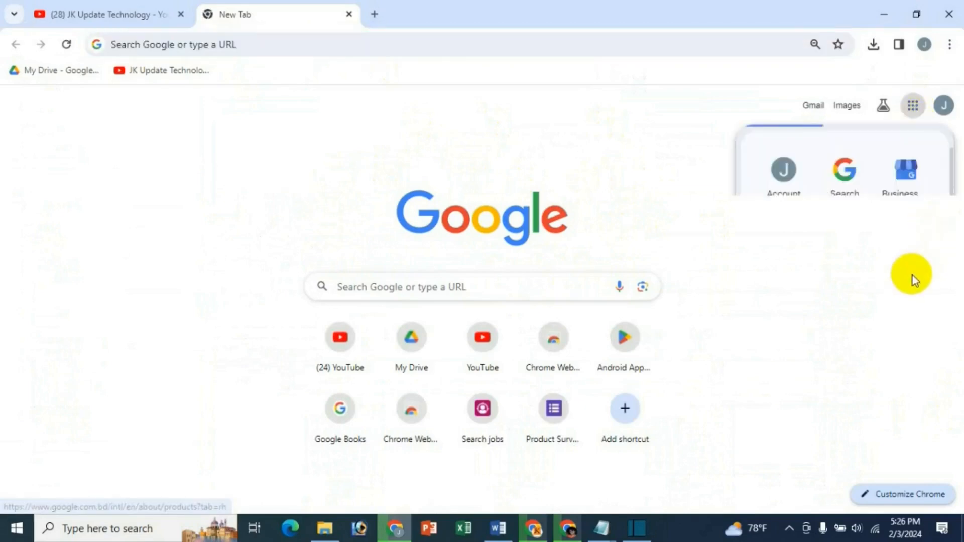
{"action": "scroll", "coordinate": [907, 261], "scroll_direction": "down", "scroll_amount": 2}
{"action": "scroll", "coordinate": [909, 286], "scroll_direction": "down", "scroll_amount": 5}
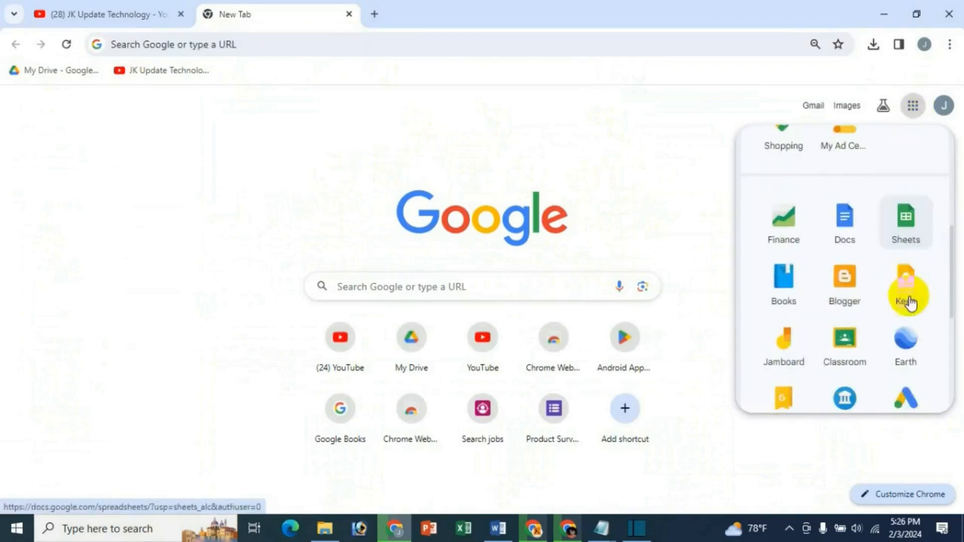
{"action": "left_click", "coordinate": [902, 344]}
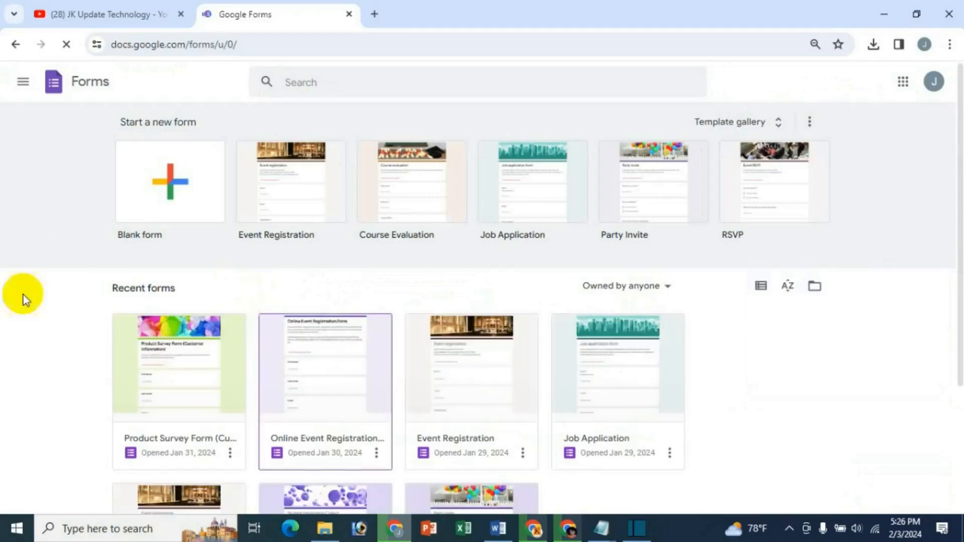
{"action": "left_click", "coordinate": [161, 192]}
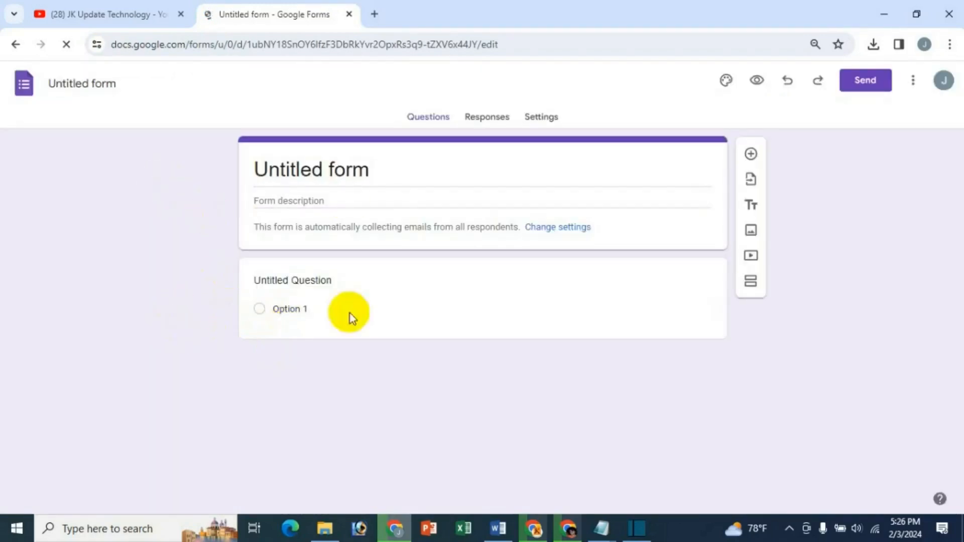
{"action": "left_click", "coordinate": [369, 281]}
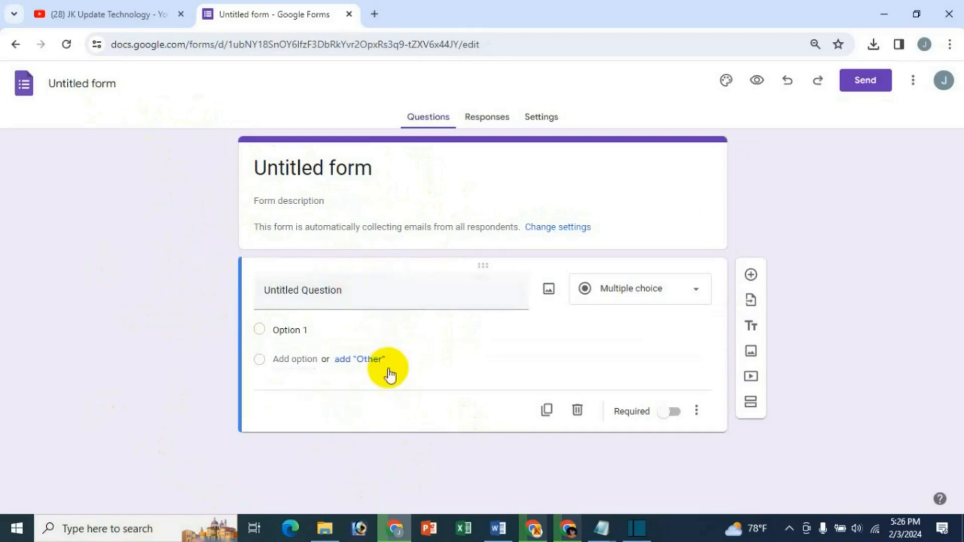
Turn on Make this a quiz in the form's settings and return to its questions
{"action": "left_click", "coordinate": [546, 123]}
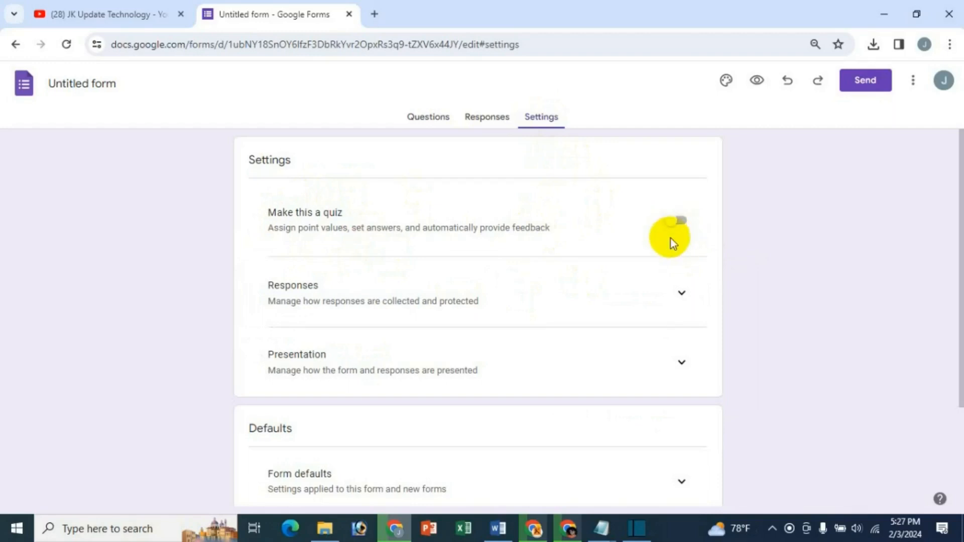
{"action": "left_click", "coordinate": [675, 222]}
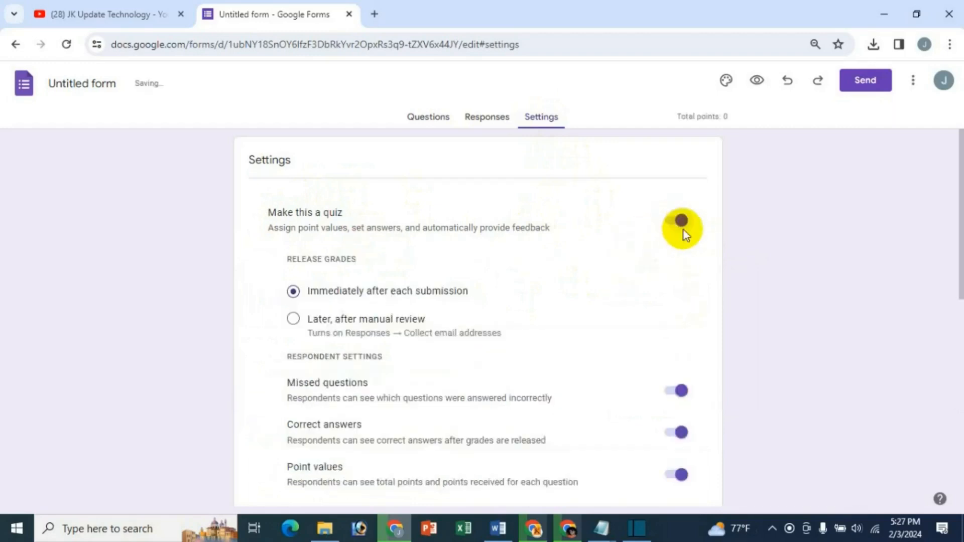
{"action": "scroll", "coordinate": [718, 408], "scroll_direction": "down", "scroll_amount": 3}
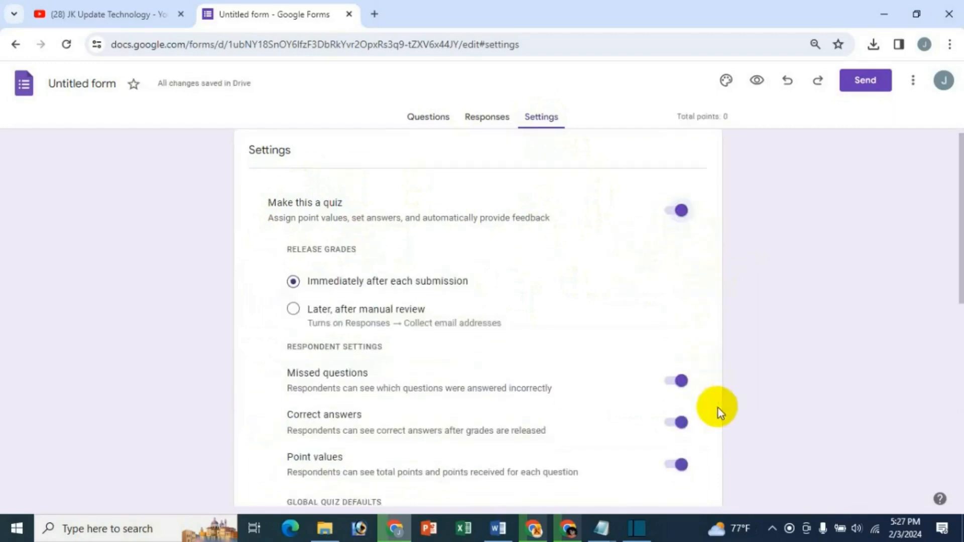
{"action": "scroll", "coordinate": [833, 333], "scroll_direction": "up", "scroll_amount": 3}
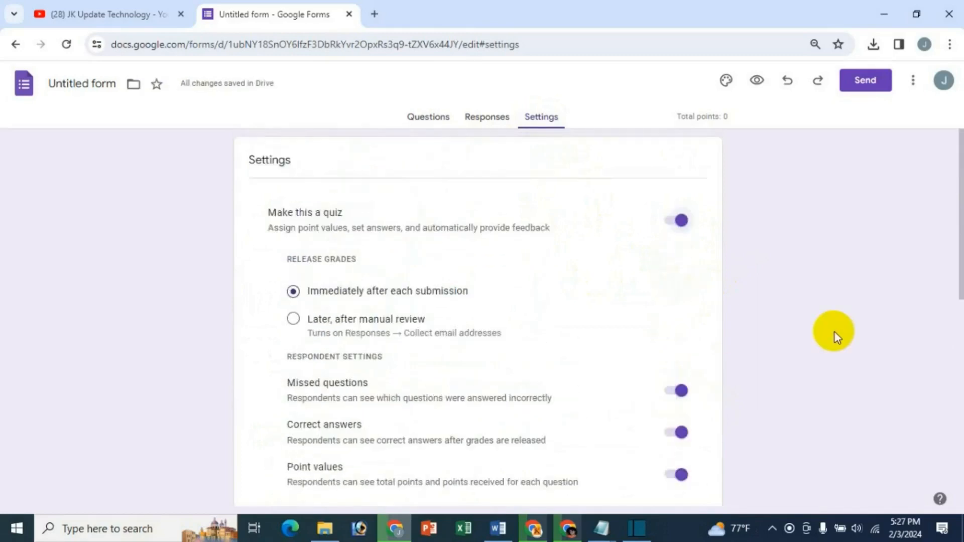
{"action": "left_click", "coordinate": [429, 119]}
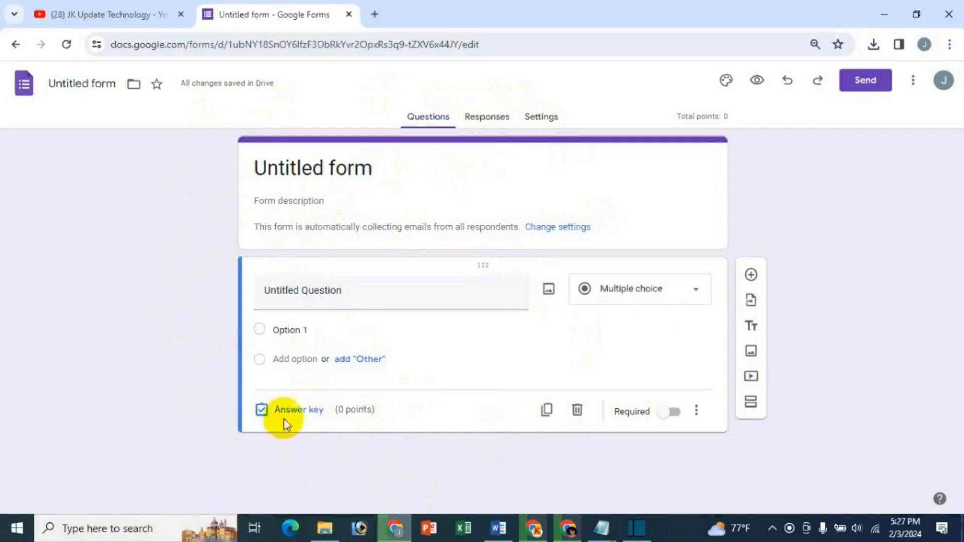
Open Google Drive in a new browser tab and create a blank quiz in Google Forms from there
{"action": "left_click", "coordinate": [374, 14]}
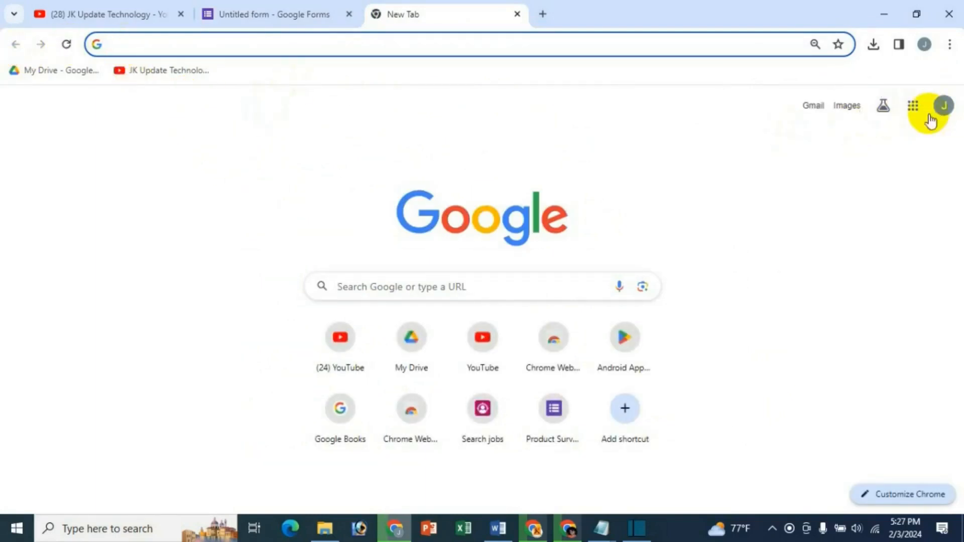
{"action": "left_click", "coordinate": [915, 112]}
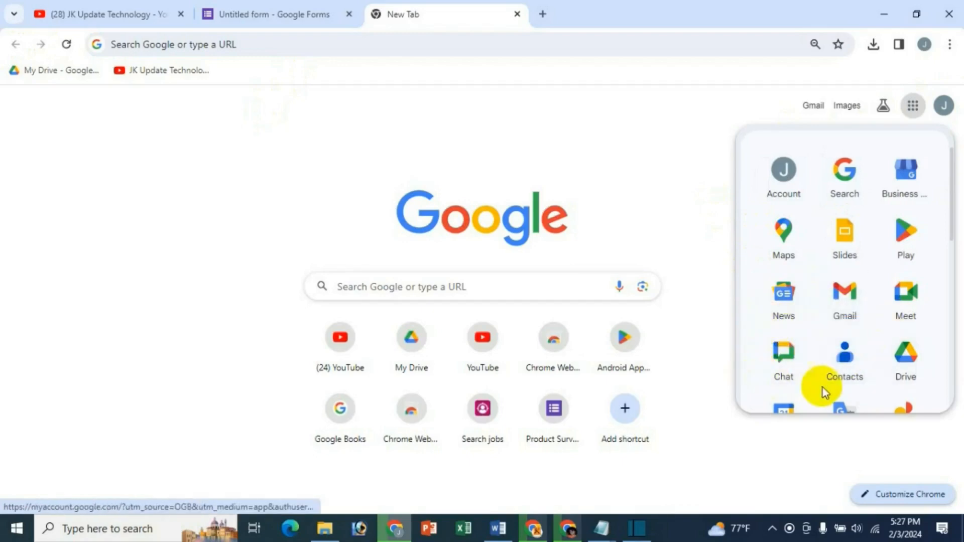
{"action": "left_click", "coordinate": [899, 372]}
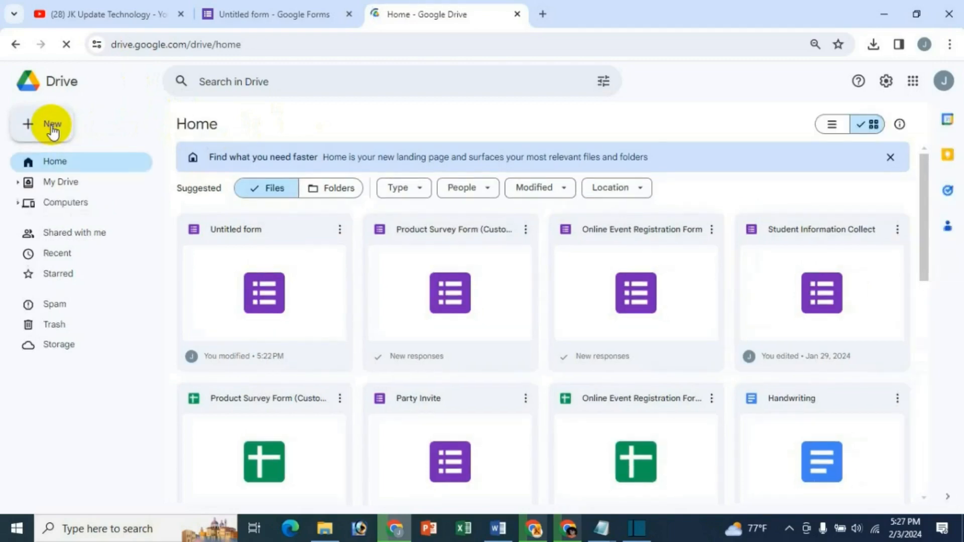
{"action": "left_click", "coordinate": [48, 126]}
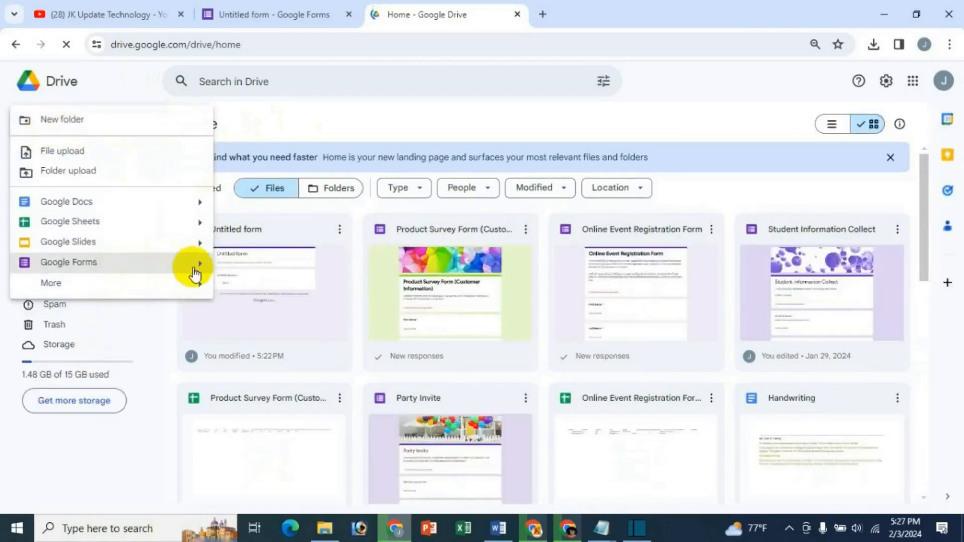
{"action": "mouse_move", "coordinate": [203, 272]}
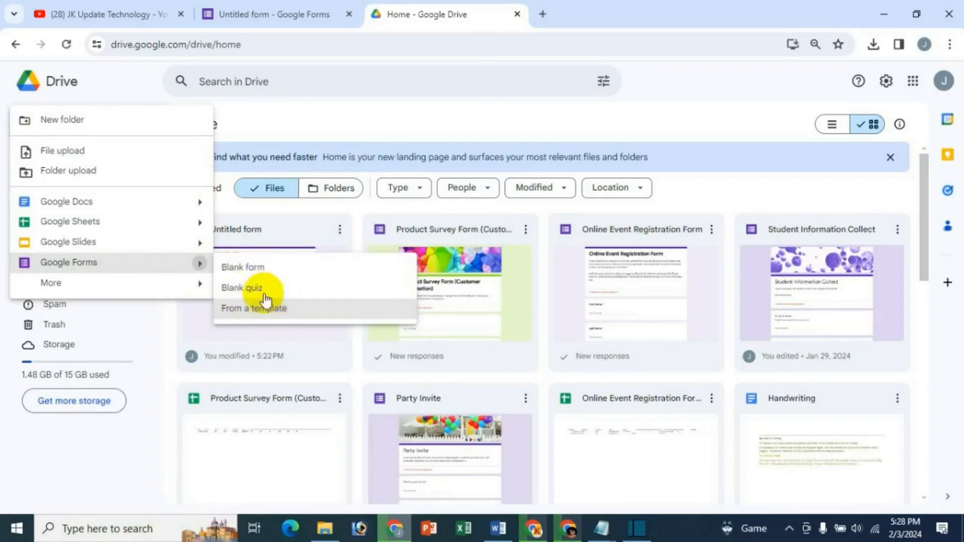
{"action": "left_click", "coordinate": [249, 295]}
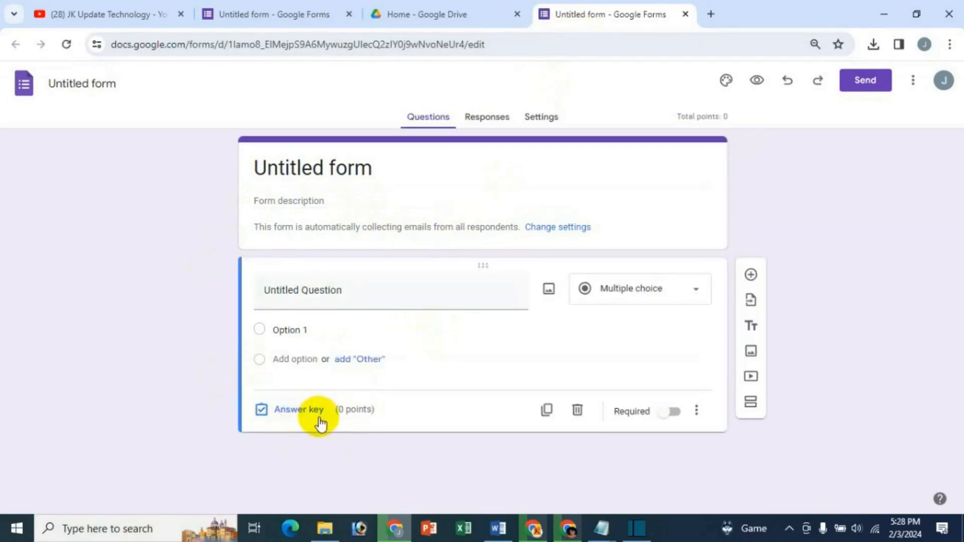
Check the quiz setting of the first form and the answer key option on its question
{"action": "left_click", "coordinate": [253, 15]}
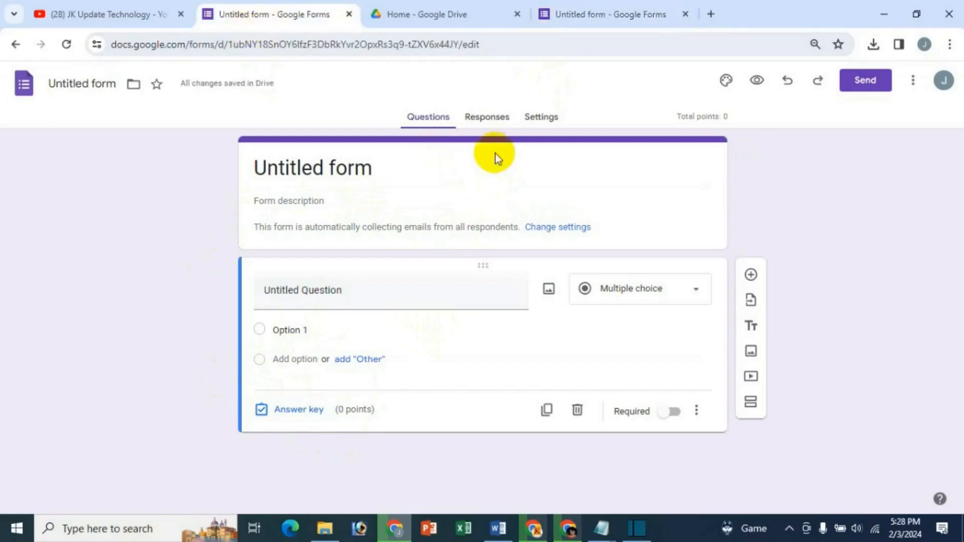
{"action": "left_click", "coordinate": [540, 121]}
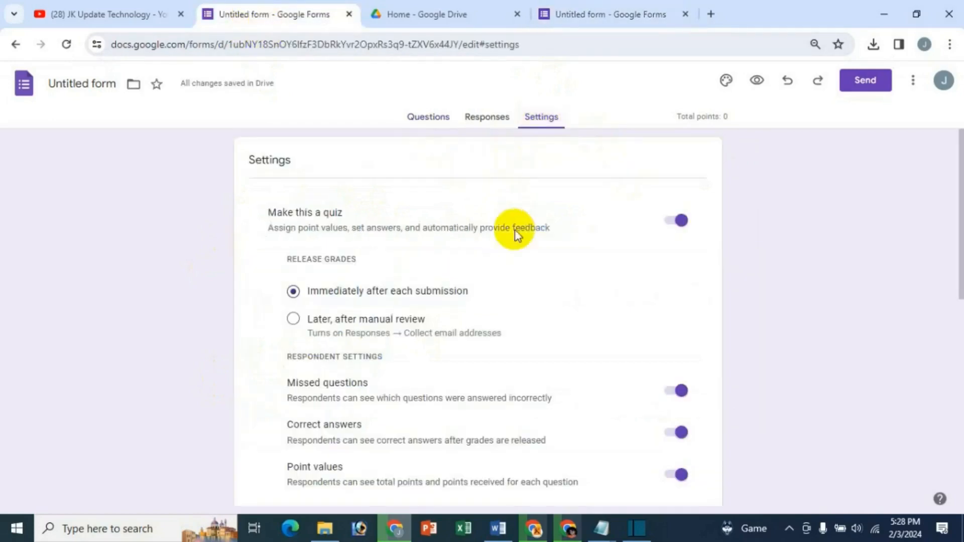
{"action": "left_click", "coordinate": [441, 118]}
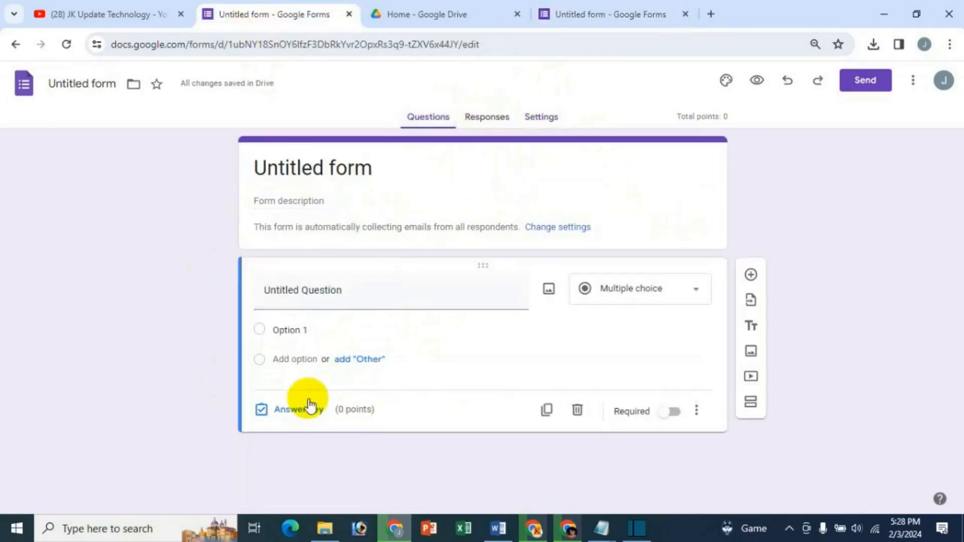
Return to the quiz created from Drive and close the Google Drive page and the first form
{"action": "left_click", "coordinate": [608, 16]}
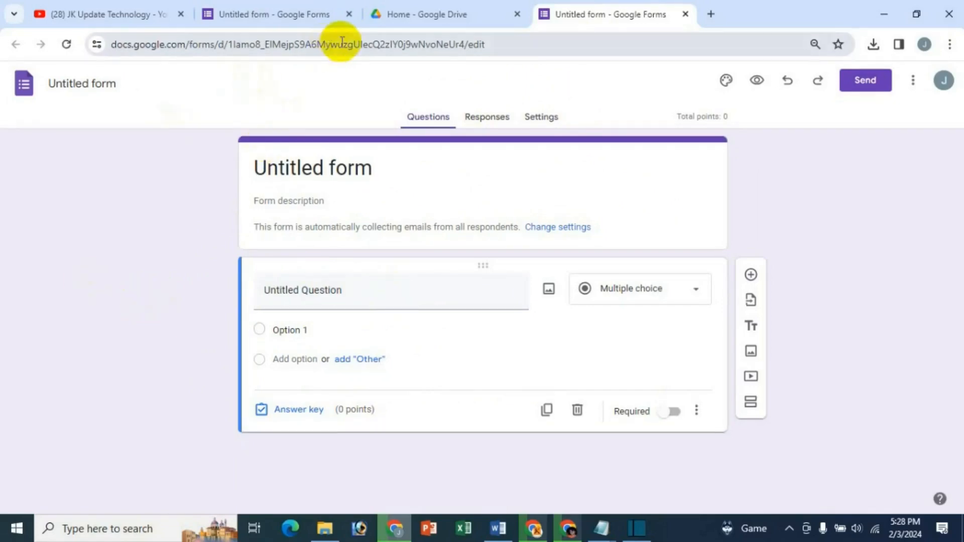
{"action": "left_click", "coordinate": [519, 15]}
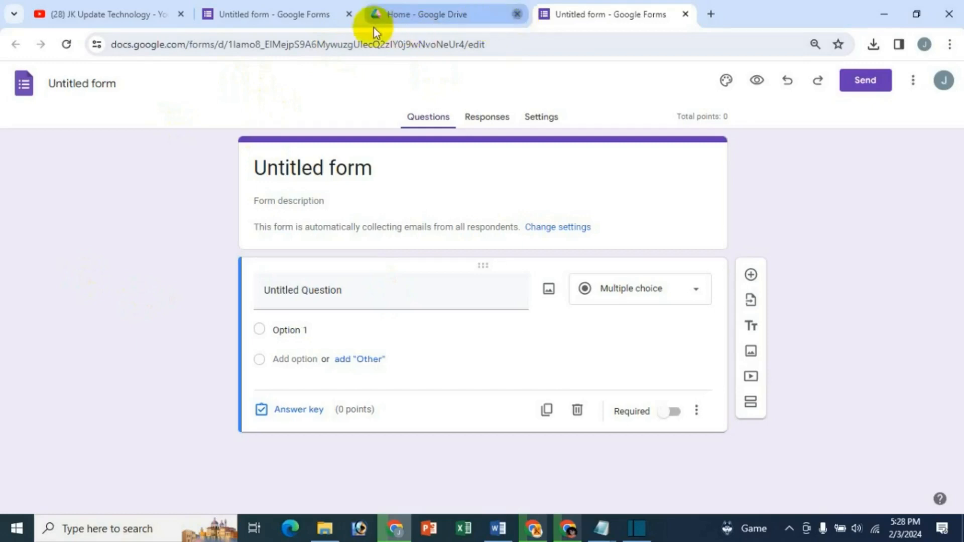
{"action": "left_click", "coordinate": [349, 15]}
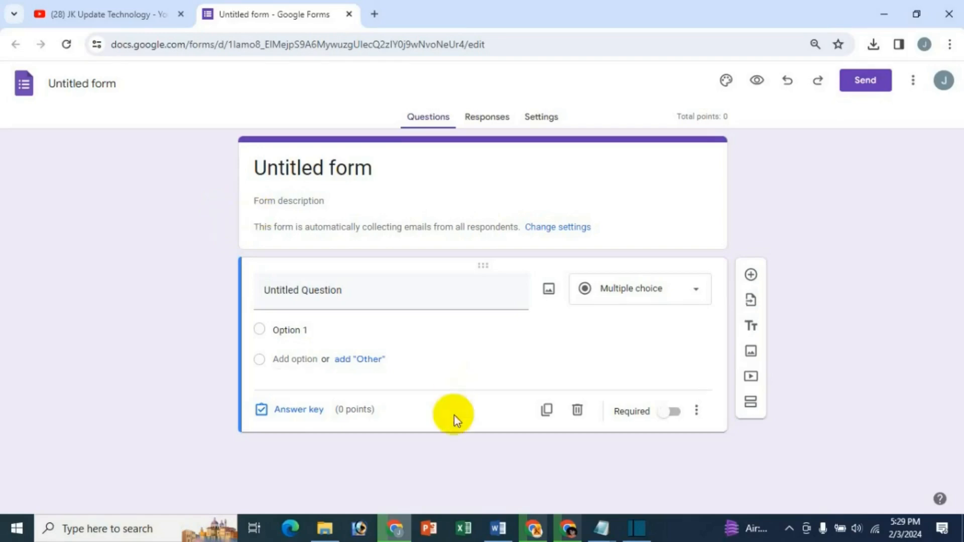
Switch to the Microsoft Word MCQs document in Word and review its questions, options and answers
{"action": "left_click", "coordinate": [498, 528]}
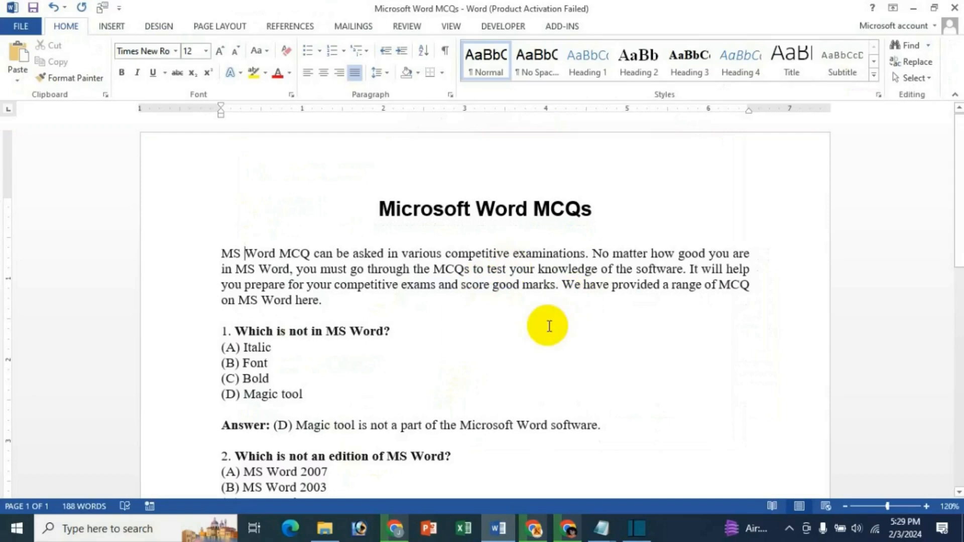
{"action": "scroll", "coordinate": [591, 326], "scroll_direction": "down", "scroll_amount": 3}
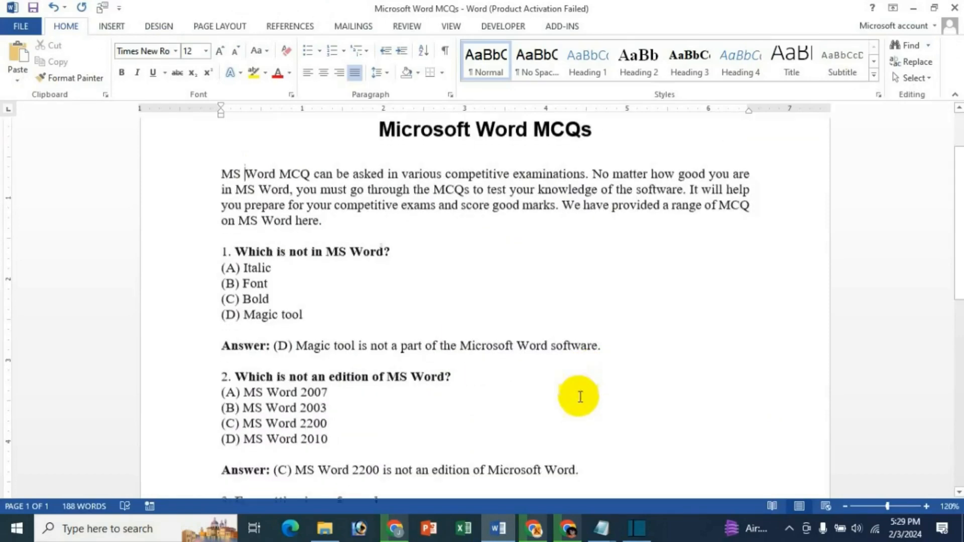
{"action": "scroll", "coordinate": [593, 377], "scroll_direction": "down", "scroll_amount": 3}
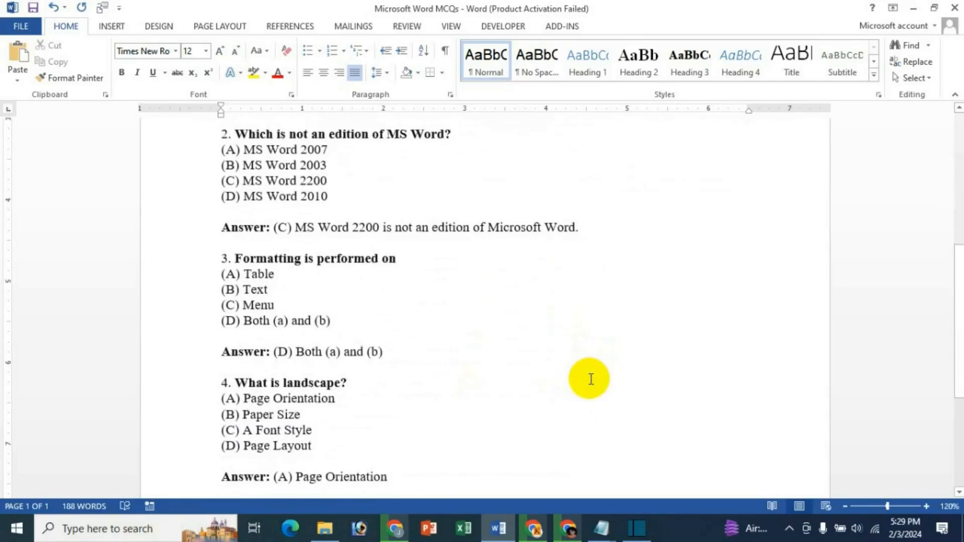
{"action": "scroll", "coordinate": [587, 378], "scroll_direction": "up", "scroll_amount": 4}
{"action": "scroll", "coordinate": [590, 378], "scroll_direction": "down", "scroll_amount": 1}
{"action": "scroll", "coordinate": [590, 352], "scroll_direction": "up", "scroll_amount": 3}
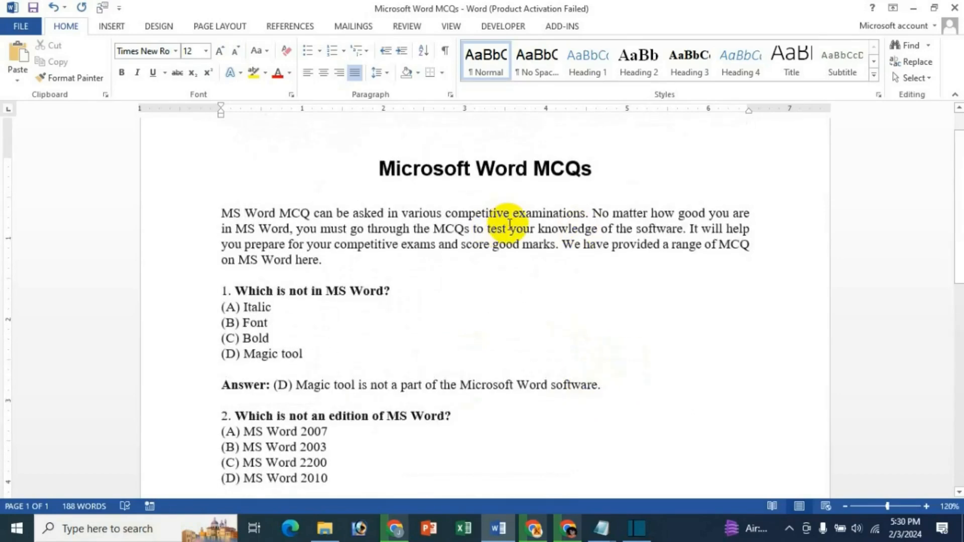
Copy the heading from the Word document and use "Microsoft Word MCQs" as both the form's title and its file name
{"action": "left_click_drag", "start_coordinate": [385, 170], "coordinate": [587, 169]}
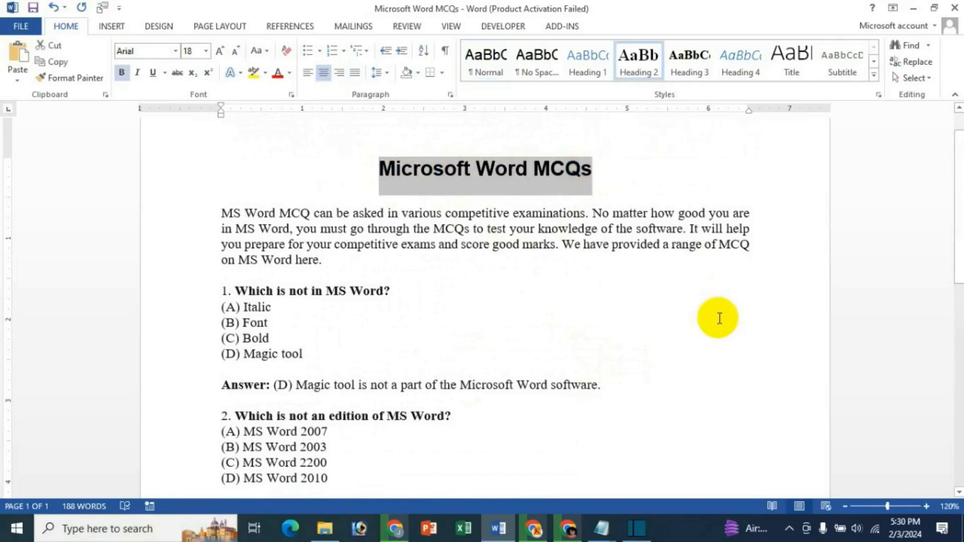
{"action": "left_click", "coordinate": [395, 528]}
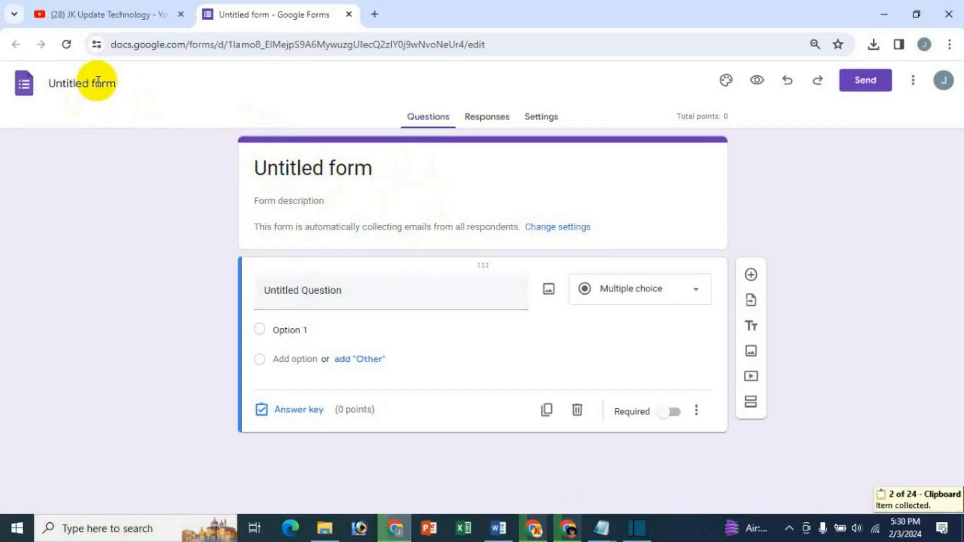
{"action": "left_click", "coordinate": [262, 167]}
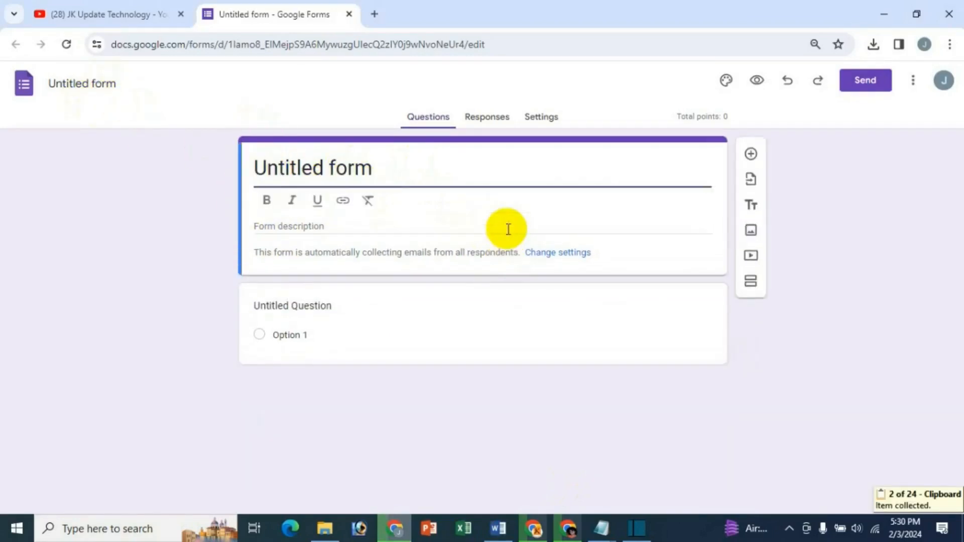
{"action": "key", "text": "ctrl+a"}
{"action": "key", "text": "BackSpace"}
{"action": "key", "text": "ctrl+z"}
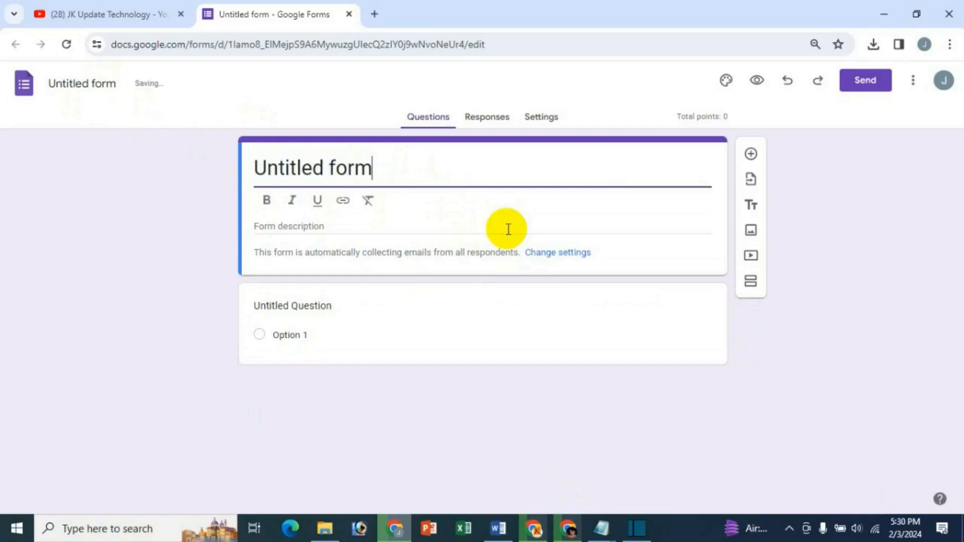
{"action": "key", "text": "ctrl+a"}
{"action": "key", "text": "BackSpace"}
{"action": "type", "text": "Untitled form Microsoft Word MCQs"}
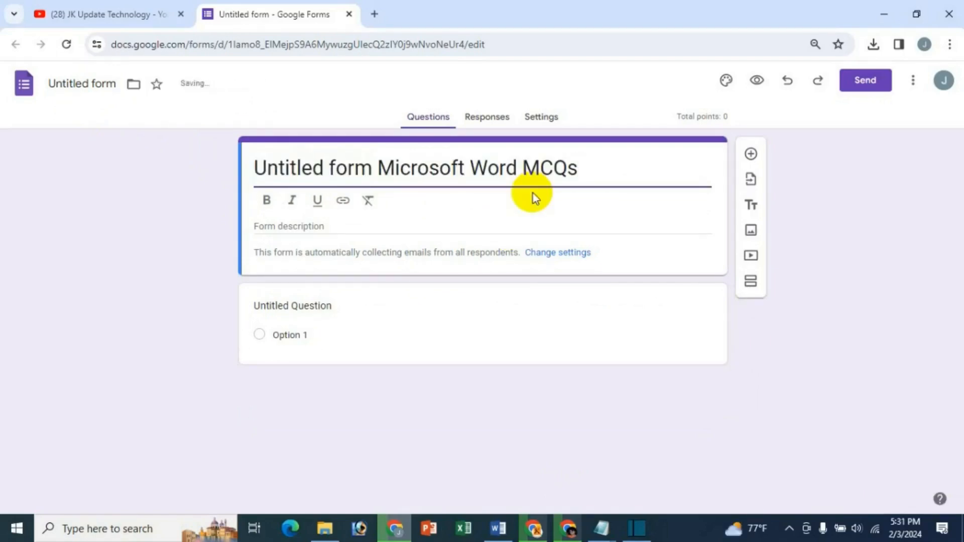
{"action": "left_click_drag", "start_coordinate": [377, 167], "coordinate": [237, 165]}
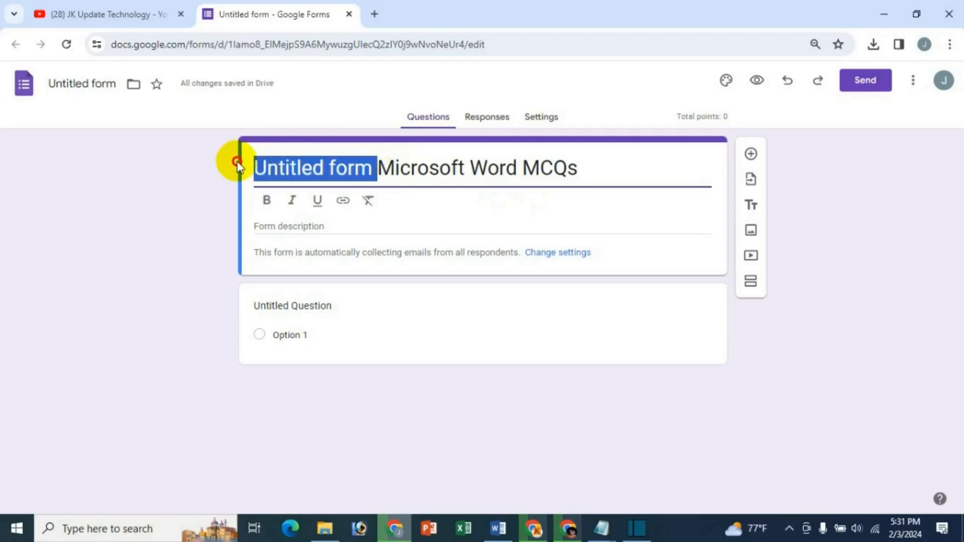
{"action": "key", "text": "BackSpace"}
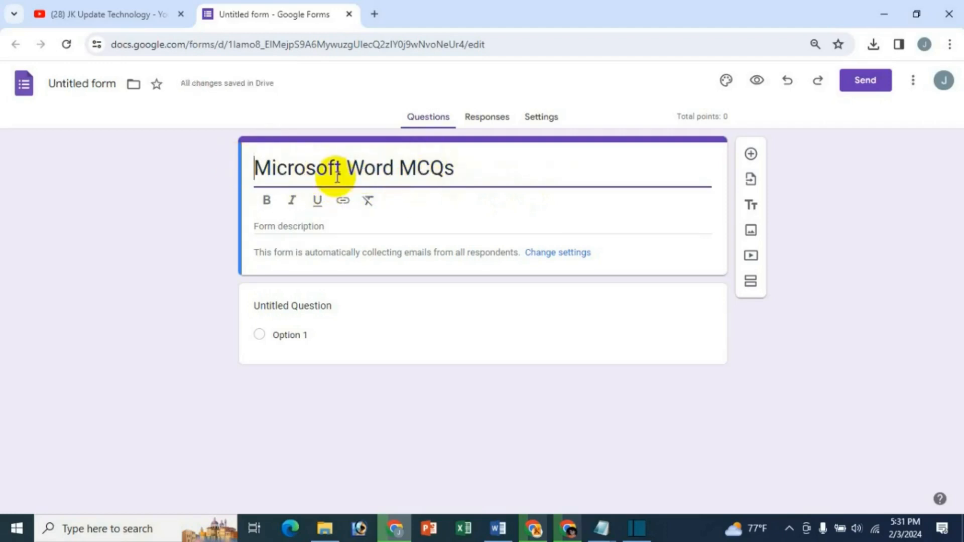
{"action": "left_click", "coordinate": [78, 84]}
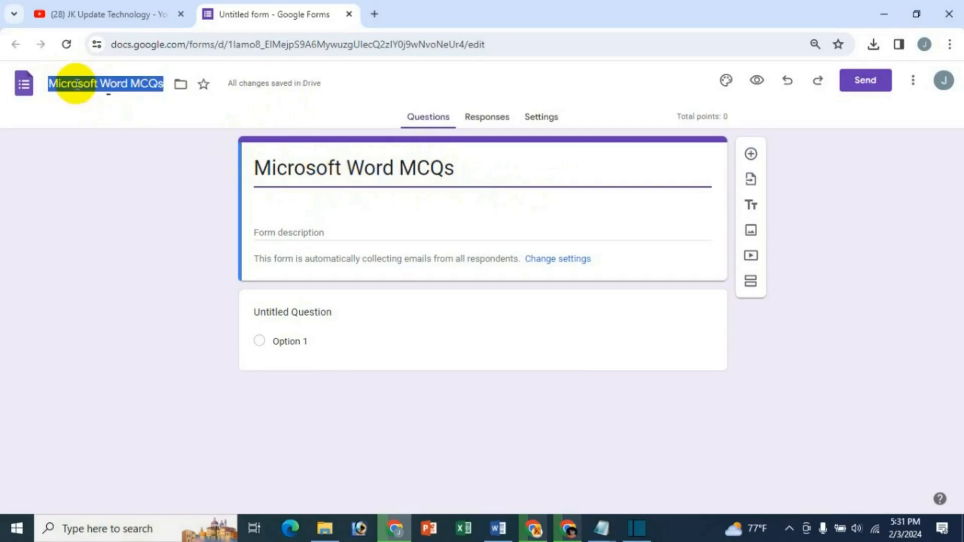
Try bold, italic, underline and link formatting on the form title, then clear the title's formatting
{"action": "left_click", "coordinate": [390, 173]}
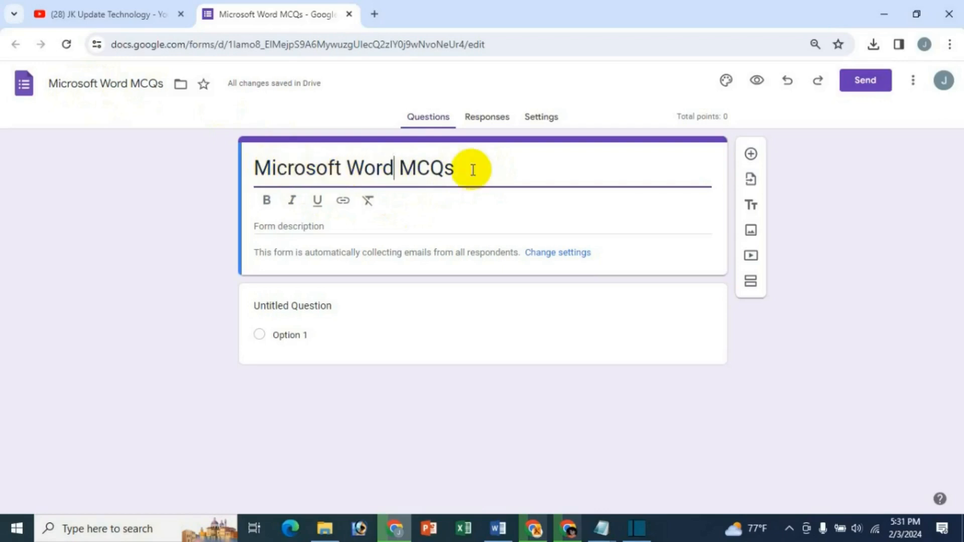
{"action": "left_click_drag", "start_coordinate": [472, 170], "coordinate": [255, 168]}
{"action": "left_click", "coordinate": [267, 200]}
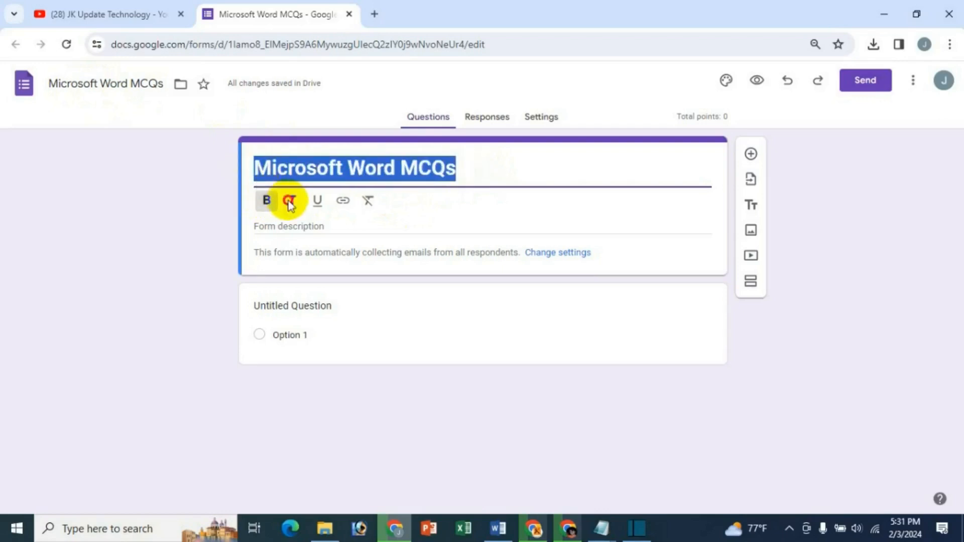
{"action": "left_click", "coordinate": [289, 201]}
{"action": "left_click", "coordinate": [315, 202]}
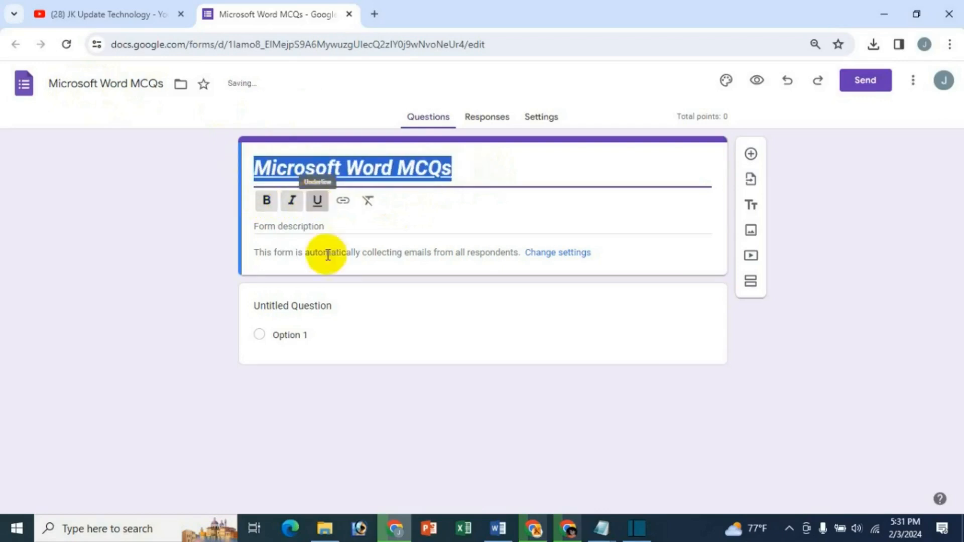
{"action": "left_click", "coordinate": [343, 202]}
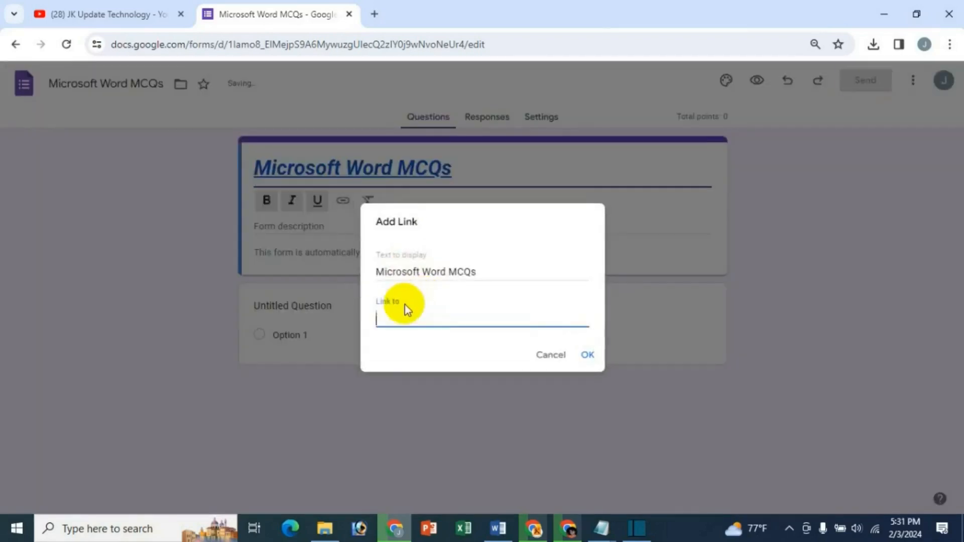
{"action": "left_click", "coordinate": [551, 355]}
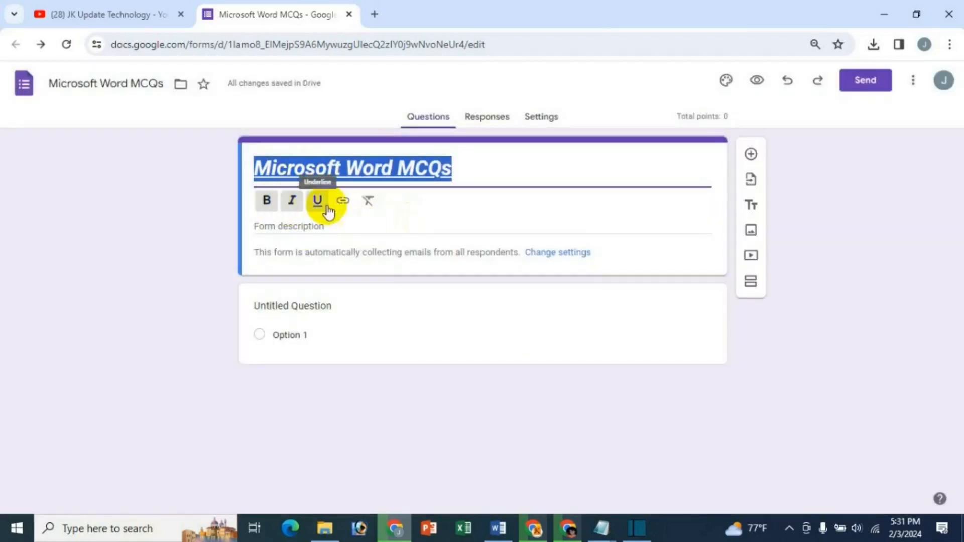
{"action": "left_click", "coordinate": [368, 201]}
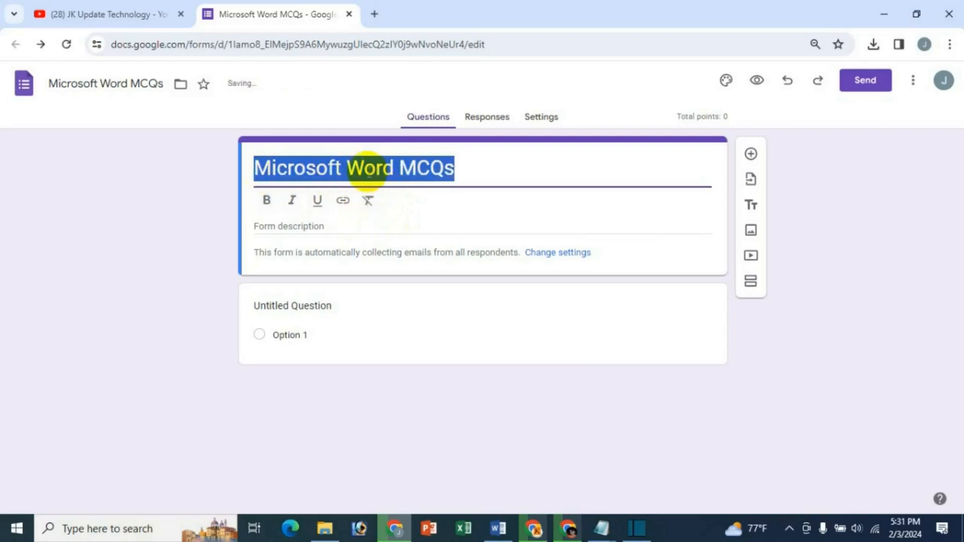
Make the form title bold
{"action": "left_click", "coordinate": [266, 200]}
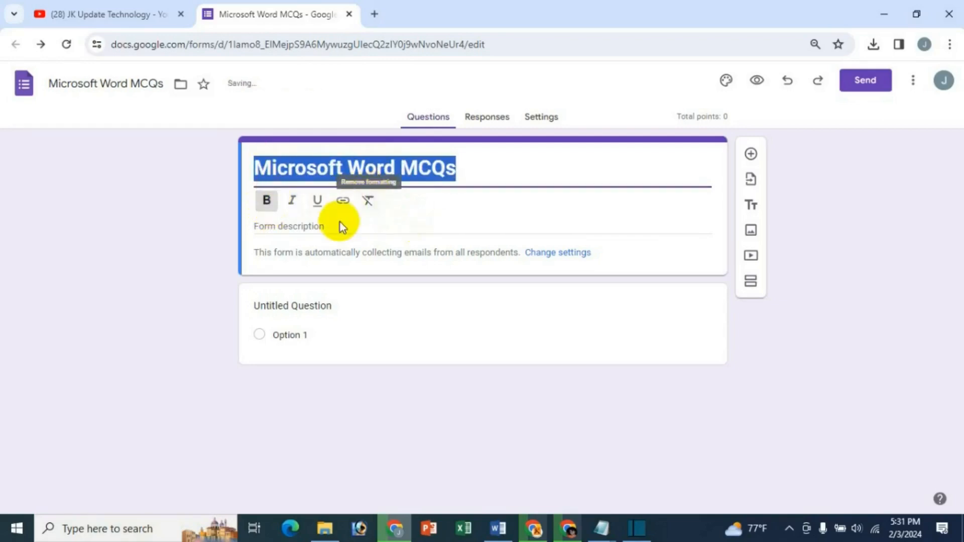
Copy the introductory paragraph from the Word document and paste it as the form description in Google Forms
{"action": "left_click", "coordinate": [297, 230]}
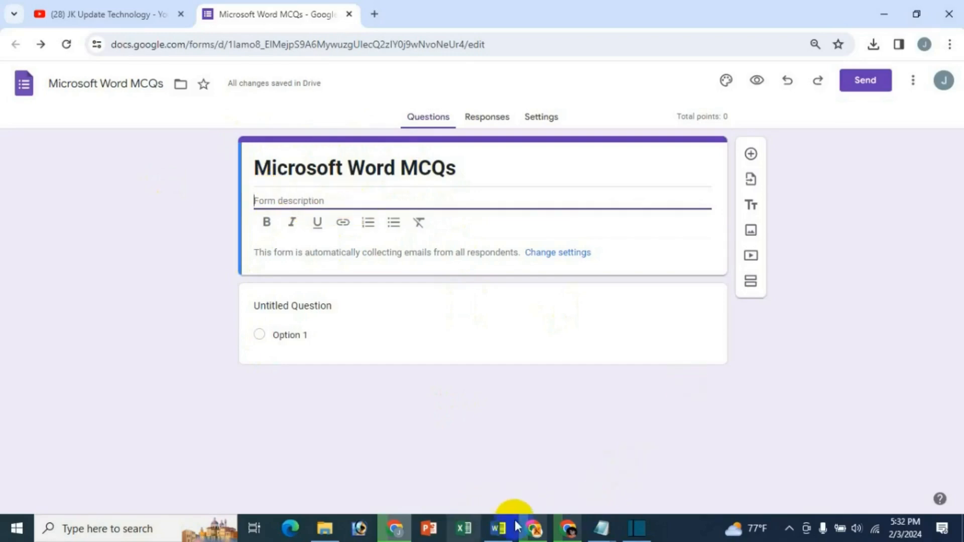
{"action": "left_click", "coordinate": [497, 528]}
{"action": "left_click_drag", "start_coordinate": [222, 215], "coordinate": [326, 261]}
{"action": "key", "text": "ctrl+c"}
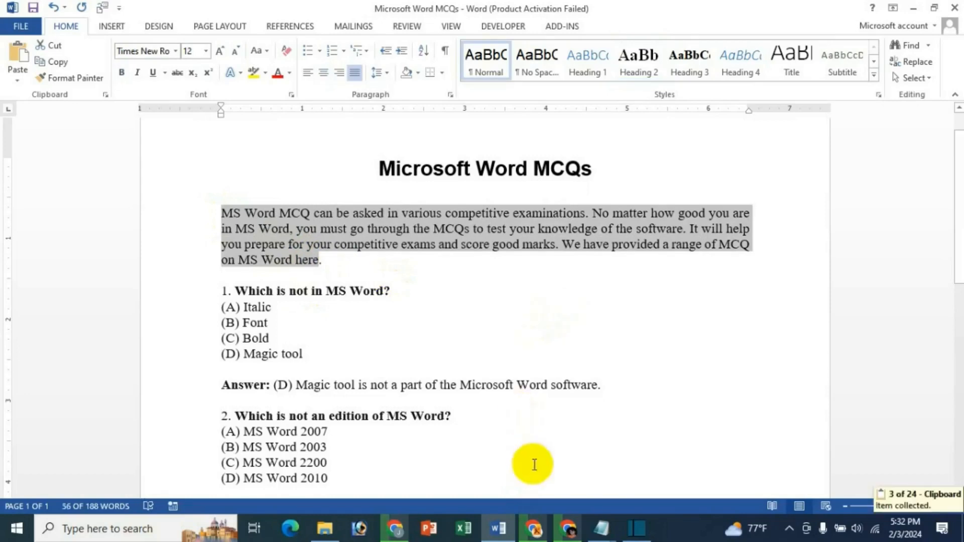
{"action": "left_click", "coordinate": [395, 529]}
{"action": "left_click", "coordinate": [372, 201]}
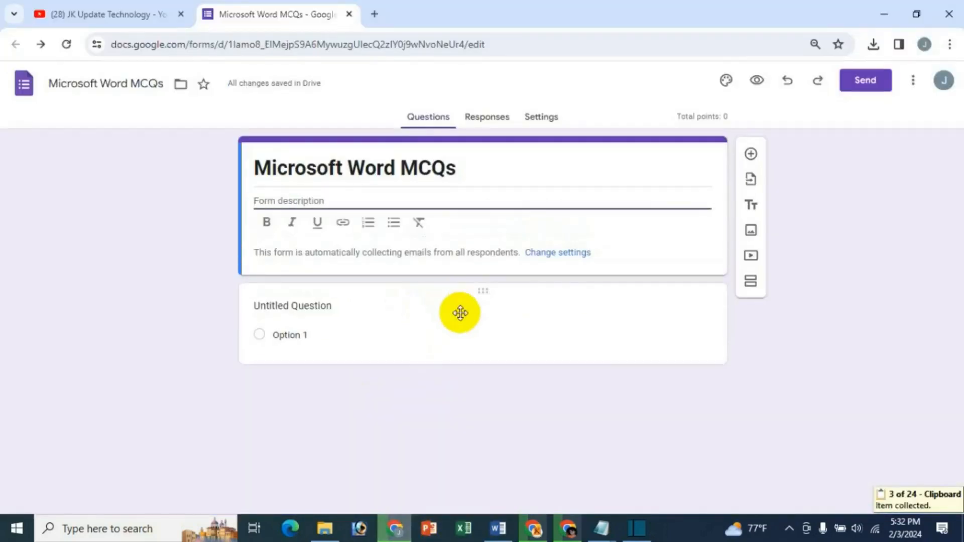
{"action": "key", "text": "ctrl+v"}
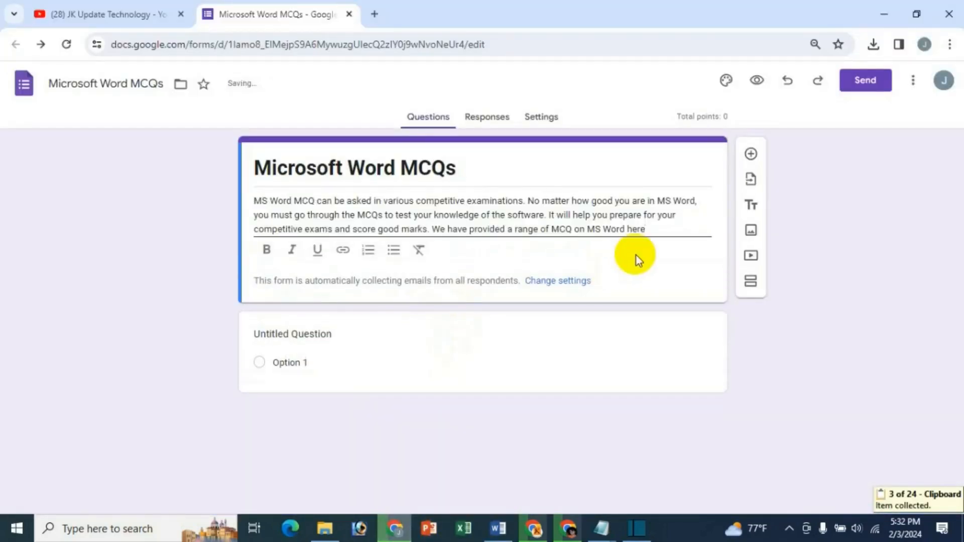
Try bold and italic on the whole form description, and open its link dialog without adding a link
{"action": "left_click", "coordinate": [363, 170]}
{"action": "triple_click", "coordinate": [370, 254]}
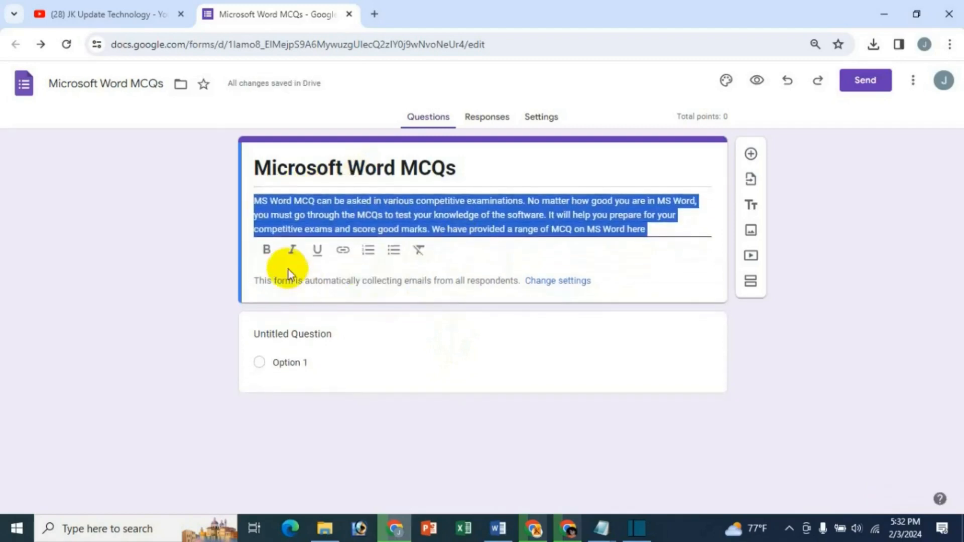
{"action": "left_click", "coordinate": [266, 249]}
{"action": "left_click", "coordinate": [292, 250]}
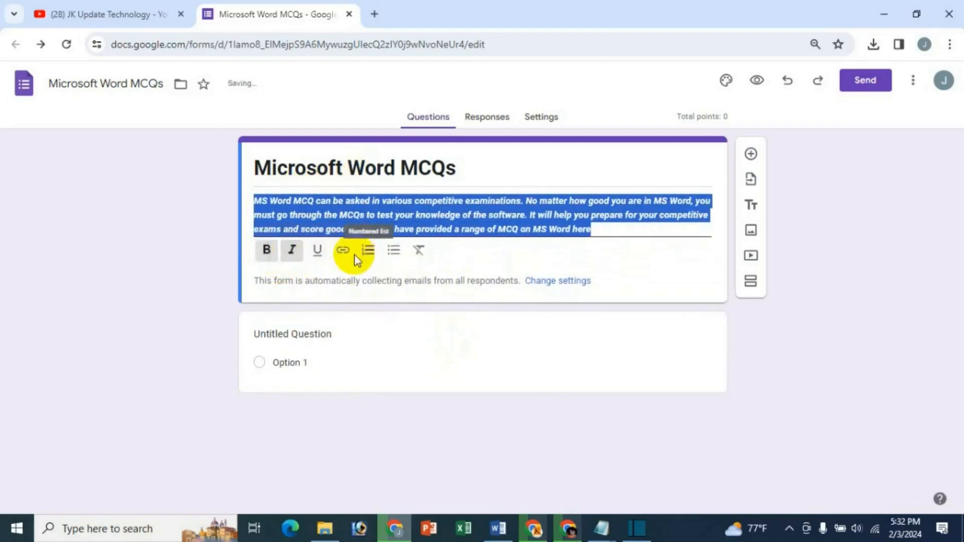
{"action": "left_click", "coordinate": [343, 250]}
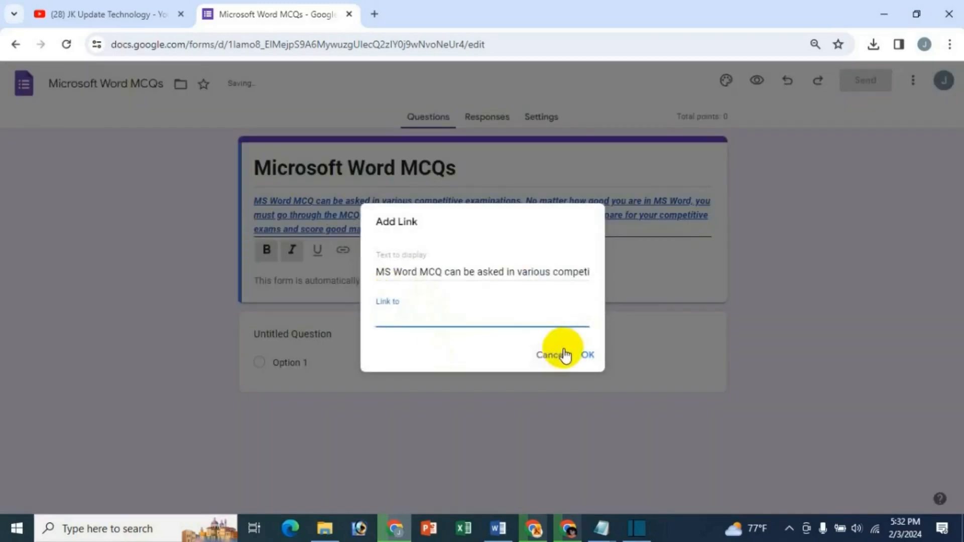
{"action": "key", "text": "Escape"}
Select the entire form description and remove all of its formatting
{"action": "left_click", "coordinate": [413, 214]}
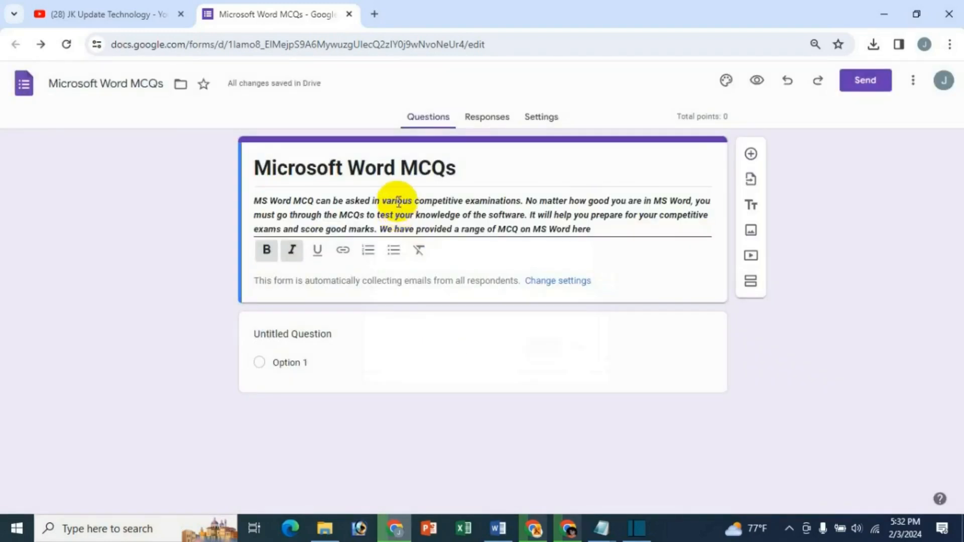
{"action": "left_click_drag", "start_coordinate": [398, 201], "coordinate": [461, 201]}
{"action": "left_click", "coordinate": [534, 215]}
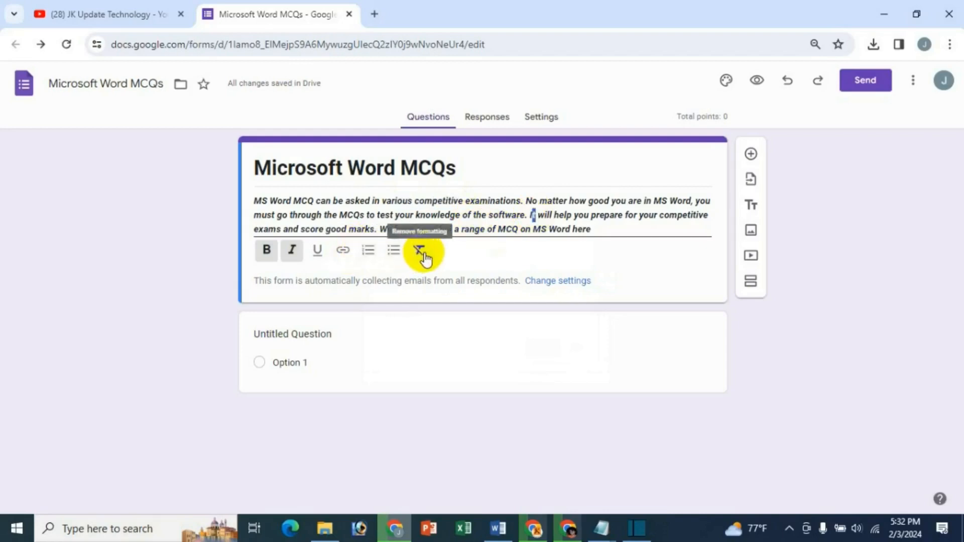
{"action": "left_click", "coordinate": [254, 202]}
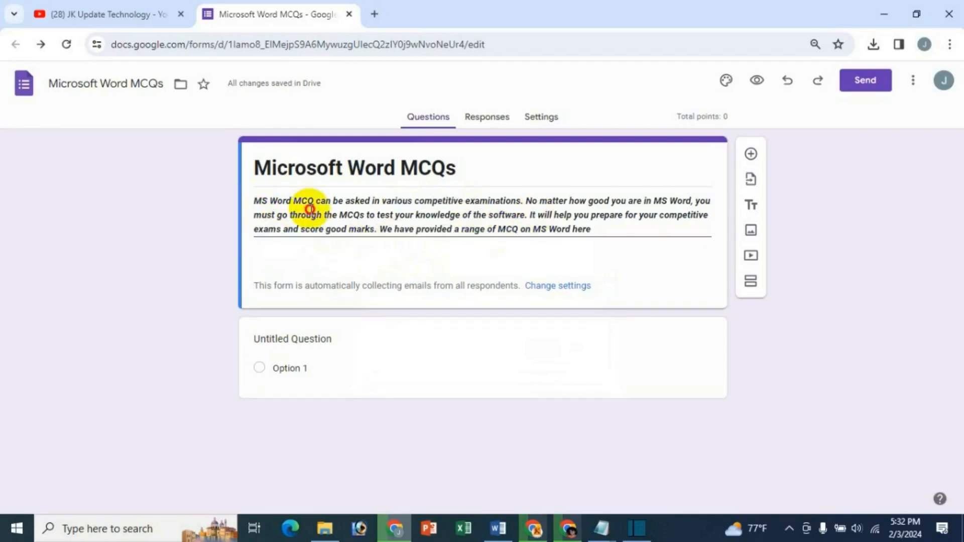
{"action": "left_click", "coordinate": [338, 212]}
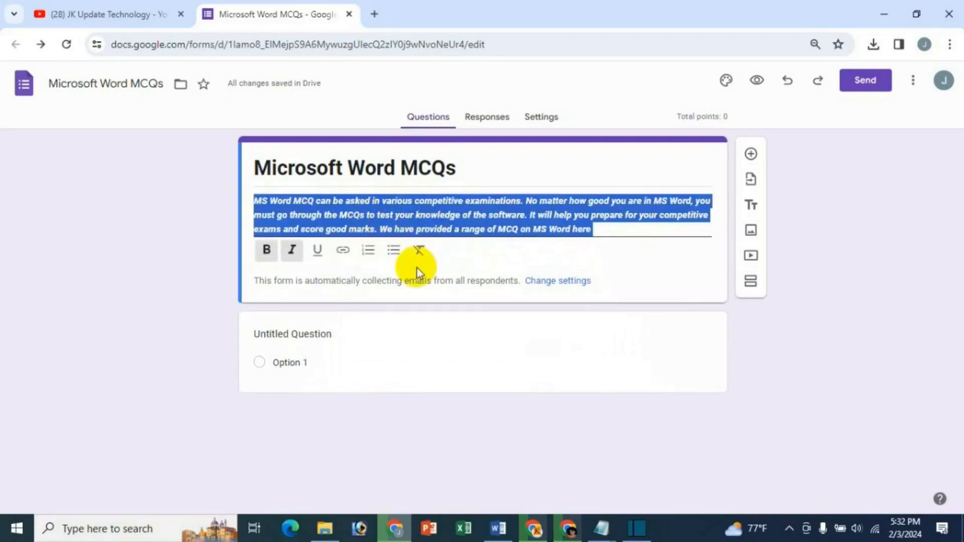
{"action": "left_click", "coordinate": [418, 251]}
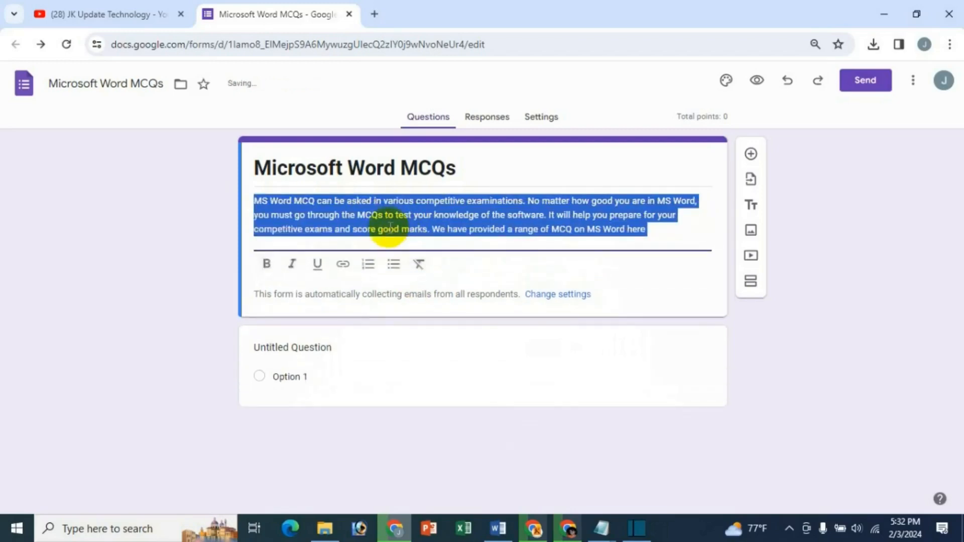
{"action": "left_click", "coordinate": [474, 215]}
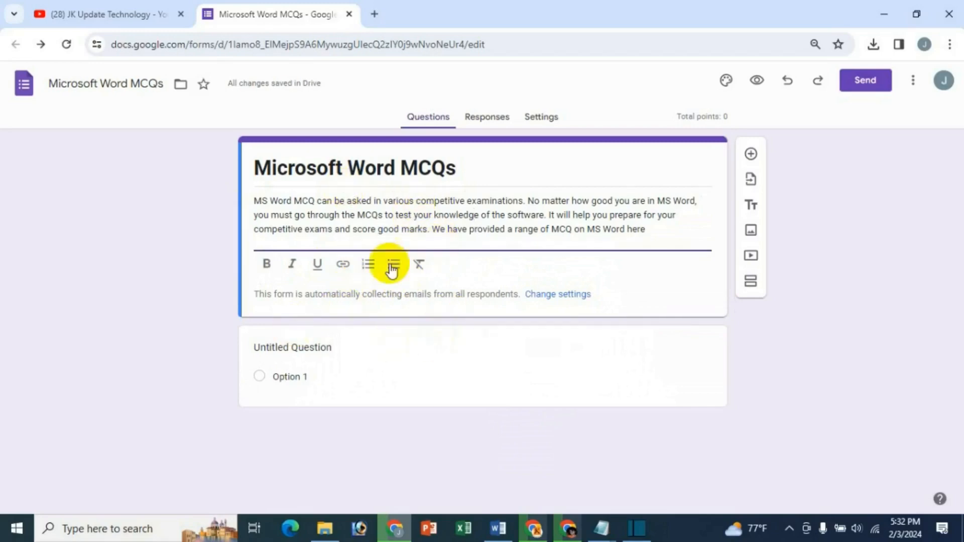
Replace the untitled question's text with "Which is not in MS Word?" copied from the Word document
{"action": "left_click", "coordinate": [304, 352]}
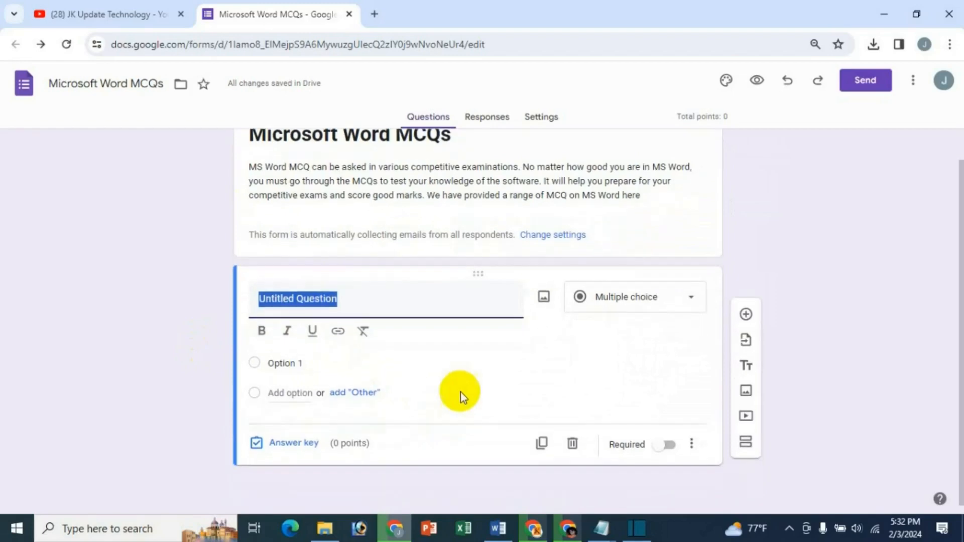
{"action": "scroll", "coordinate": [460, 392], "scroll_direction": "down", "scroll_amount": 1}
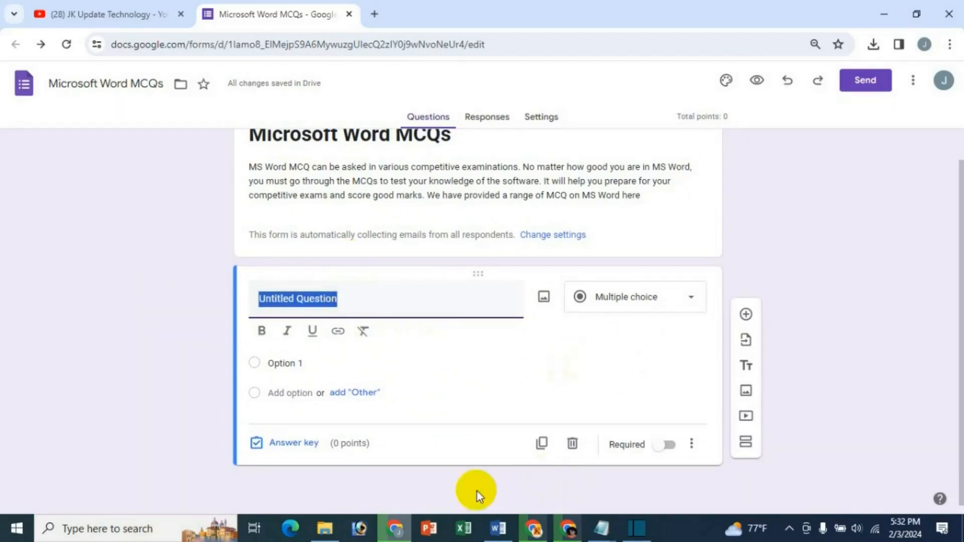
{"action": "left_click", "coordinate": [498, 529]}
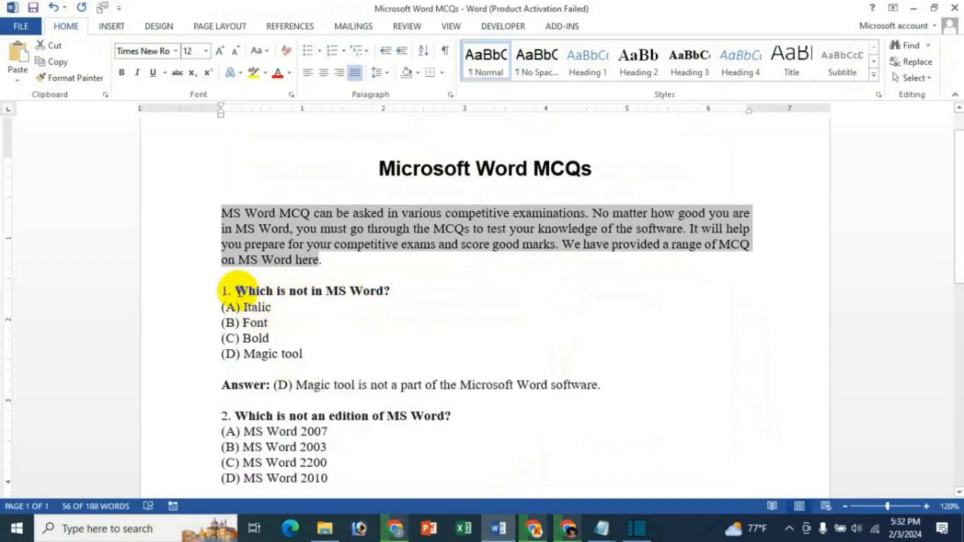
{"action": "left_click_drag", "start_coordinate": [236, 292], "coordinate": [390, 291]}
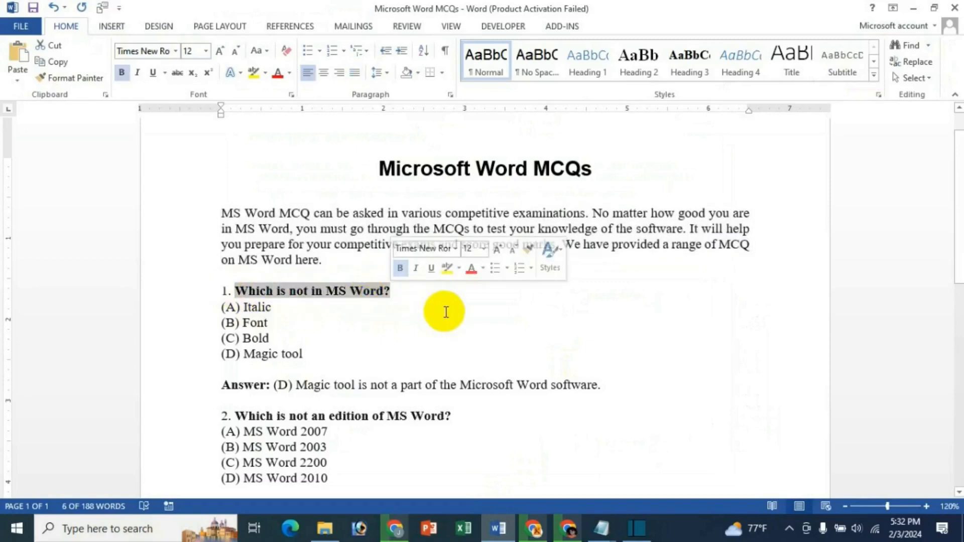
{"action": "key", "text": "ctrl+c"}
{"action": "left_click", "coordinate": [395, 528]}
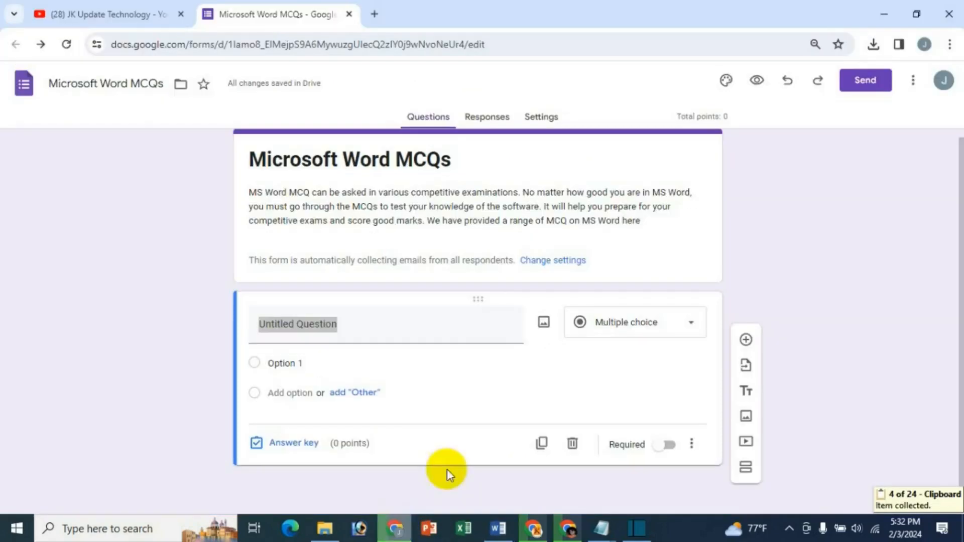
{"action": "key", "text": "BackSpace"}
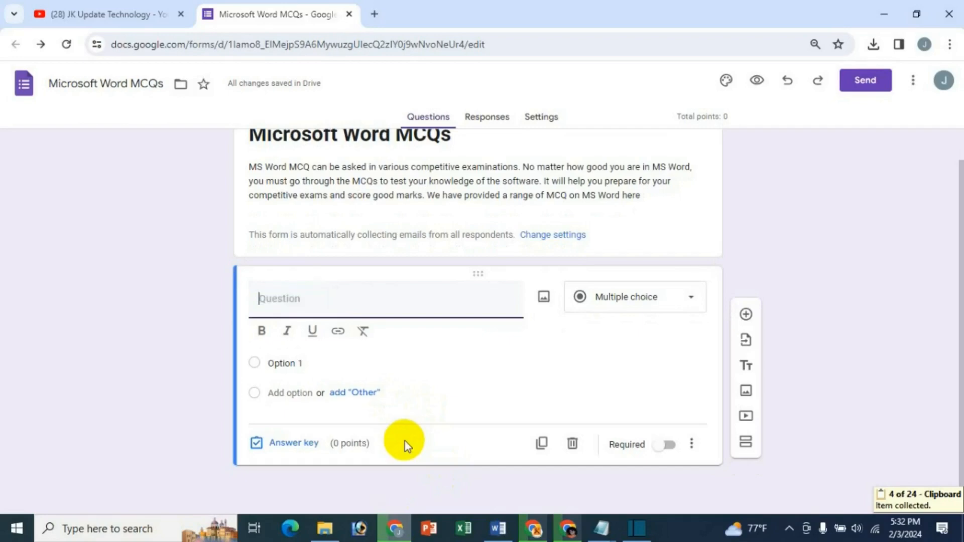
{"action": "key", "text": "ctrl+v"}
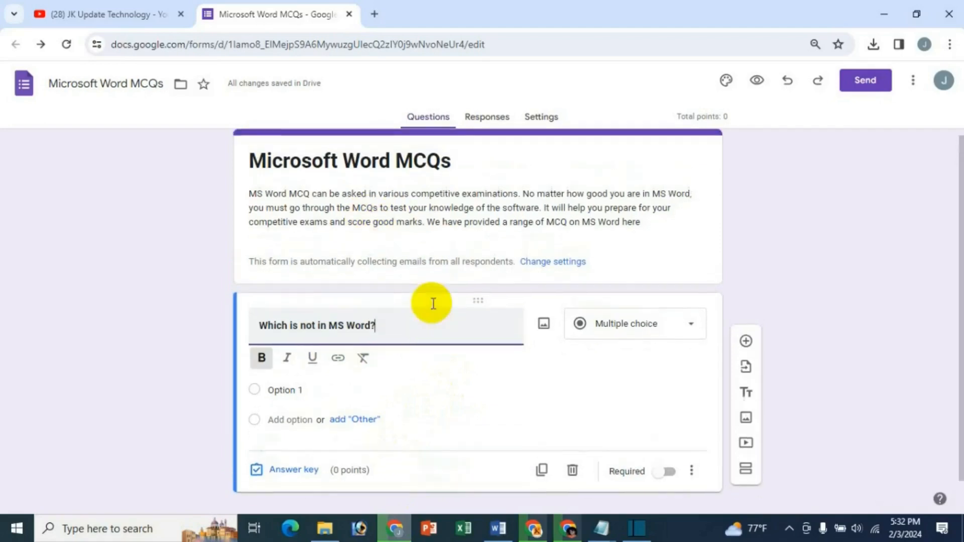
Choose Multiple choice as the question type for "Which is not in MS Word?"
{"action": "scroll", "coordinate": [431, 301], "scroll_direction": "up", "scroll_amount": 1}
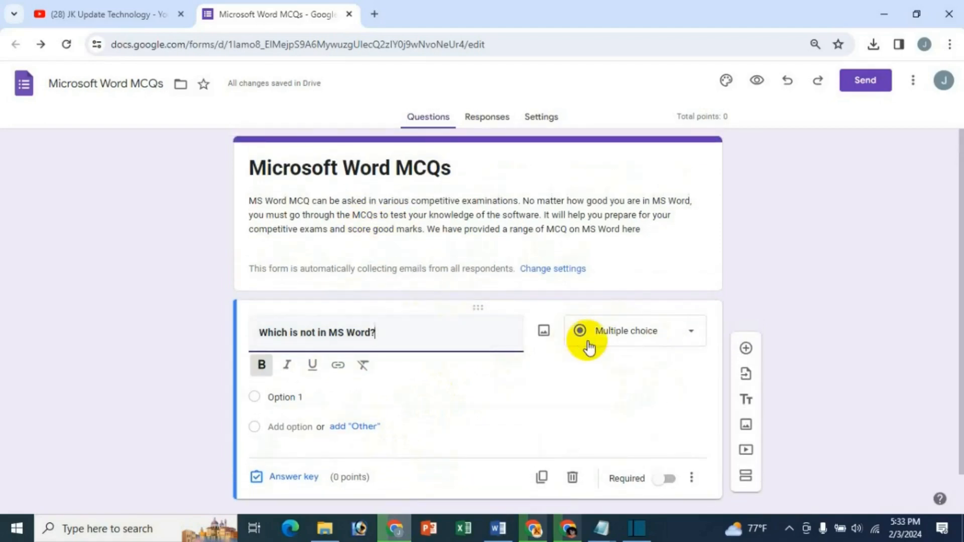
{"action": "left_click", "coordinate": [687, 337]}
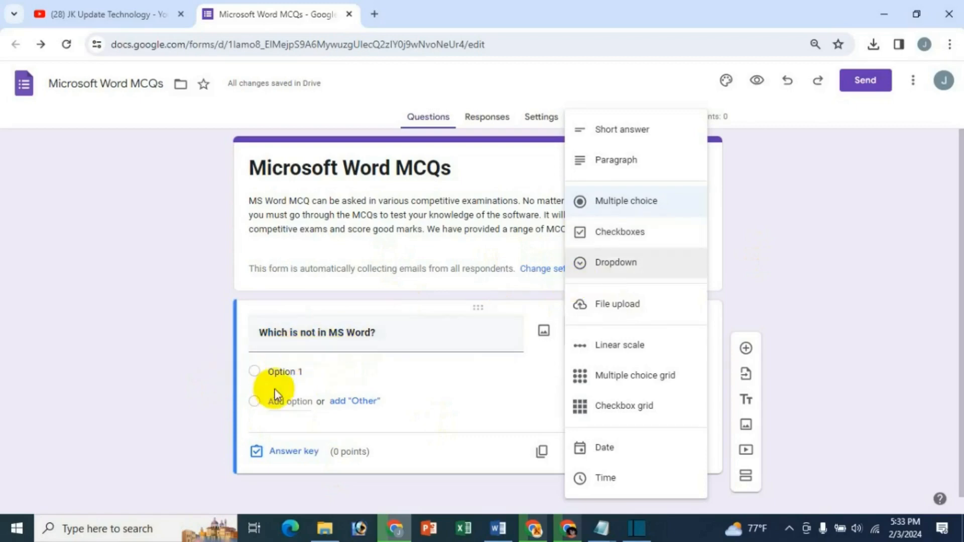
{"action": "left_click", "coordinate": [623, 204]}
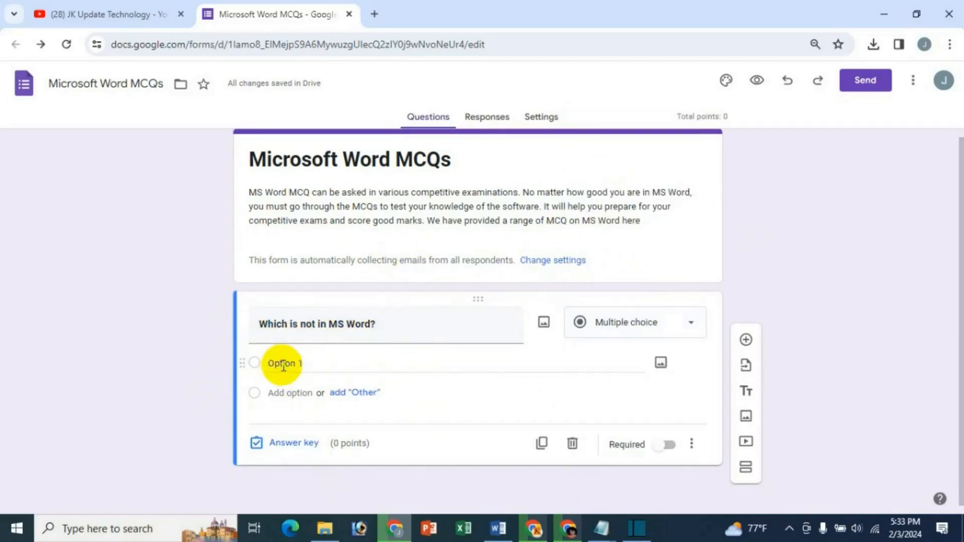
Enter Italic and Font as the first two answer options, consulting question 1 in the Word document
{"action": "left_click", "coordinate": [284, 364]}
{"action": "left_click", "coordinate": [498, 529]}
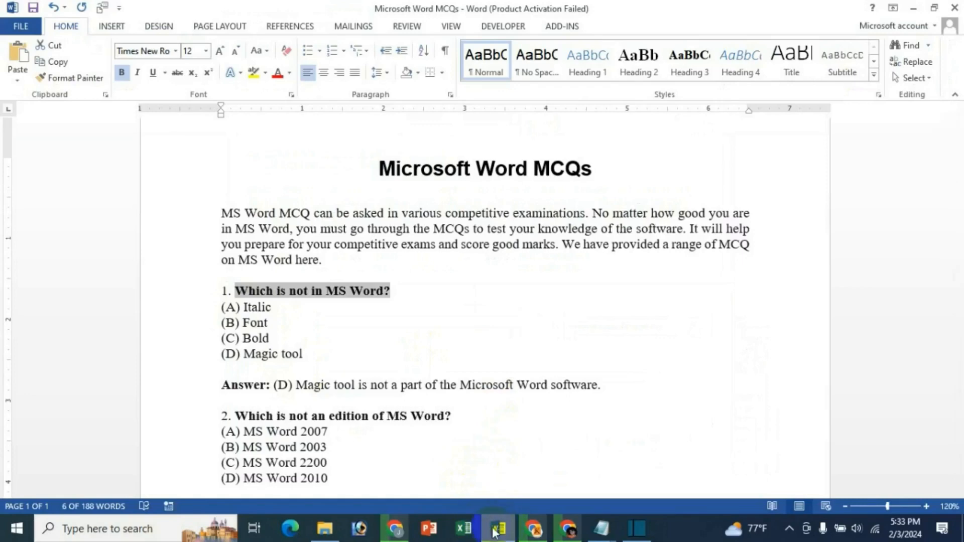
{"action": "left_click", "coordinate": [395, 528]}
{"action": "left_click", "coordinate": [355, 363]}
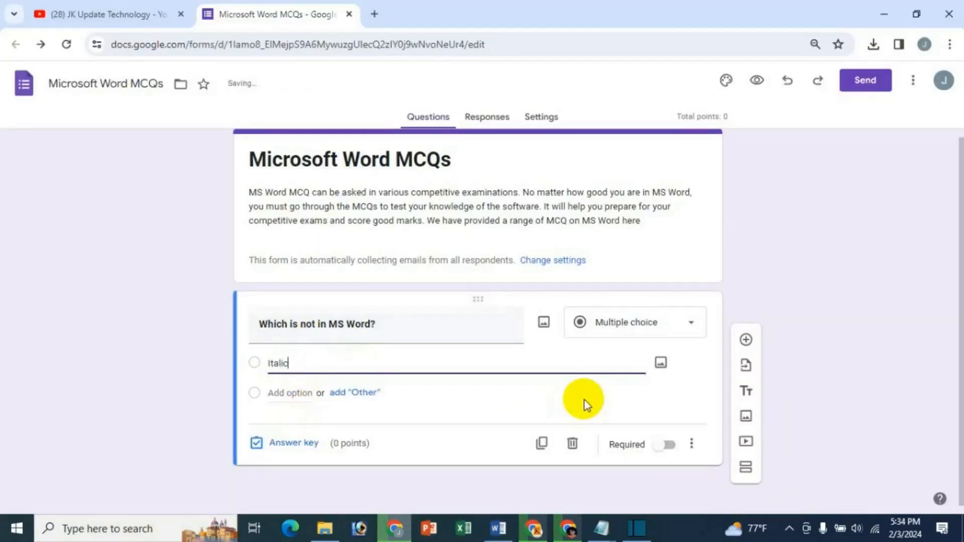
{"action": "left_click", "coordinate": [289, 392]}
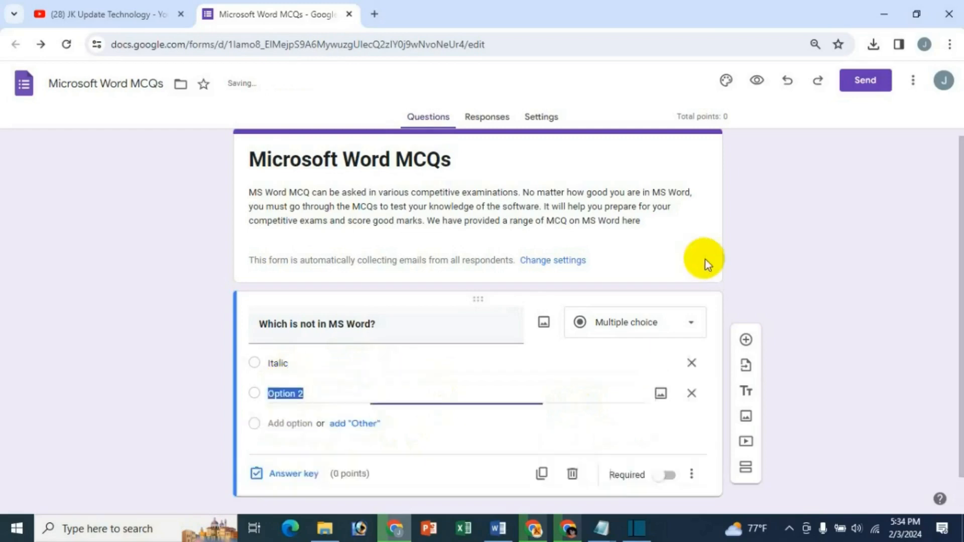
{"action": "type", "text": "Font"}
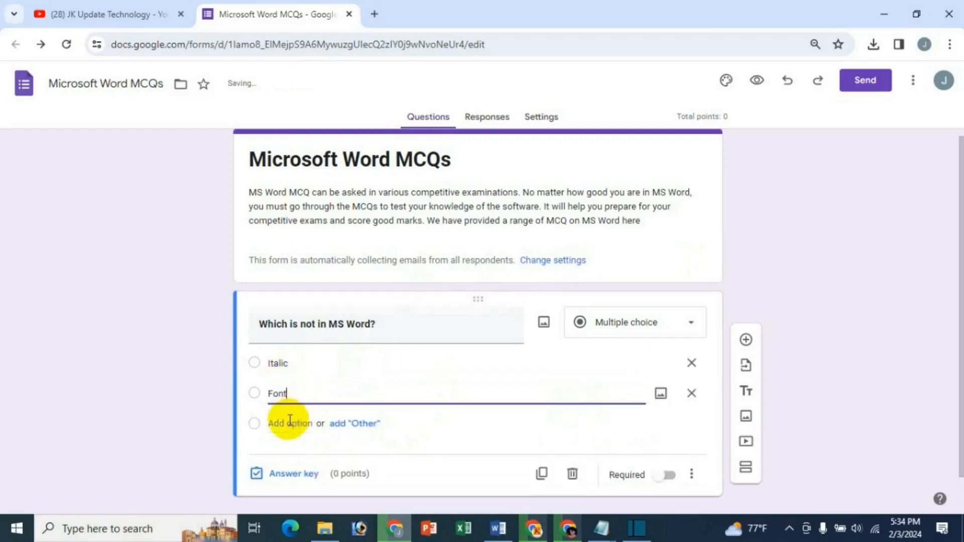
Add Bold and Magic tool as the third and fourth answer options, checking the wording in the Word document
{"action": "left_click", "coordinate": [289, 421]}
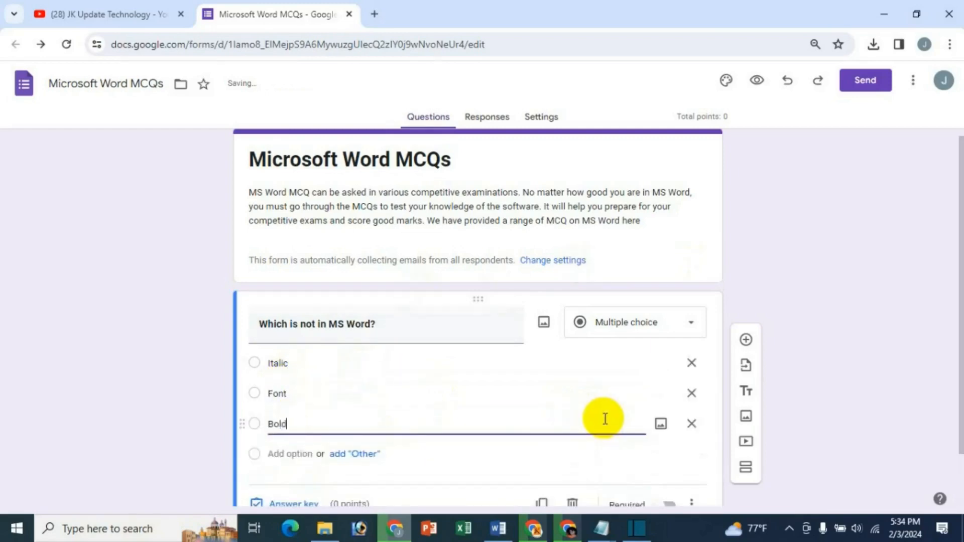
{"action": "left_click", "coordinate": [296, 454]}
{"action": "left_click", "coordinate": [498, 528]}
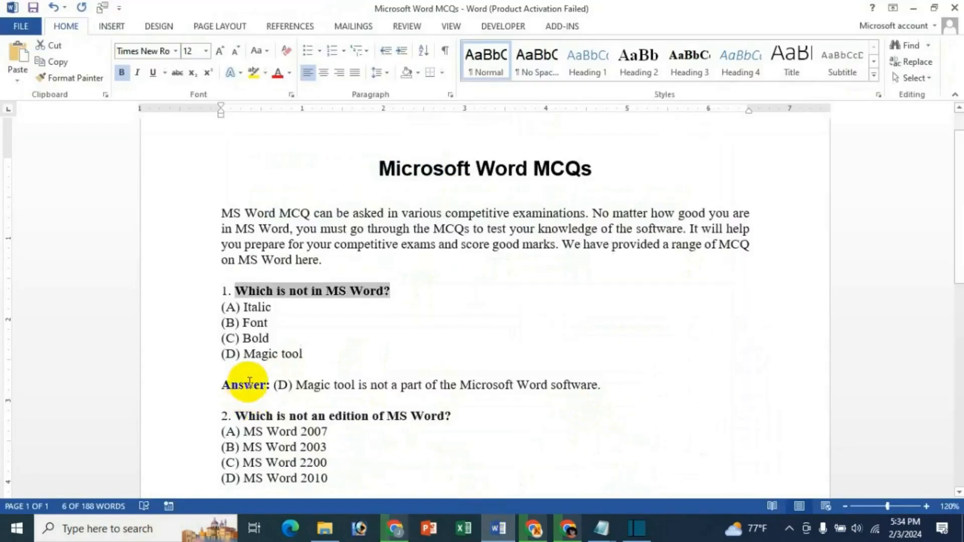
{"action": "left_click", "coordinate": [395, 528]}
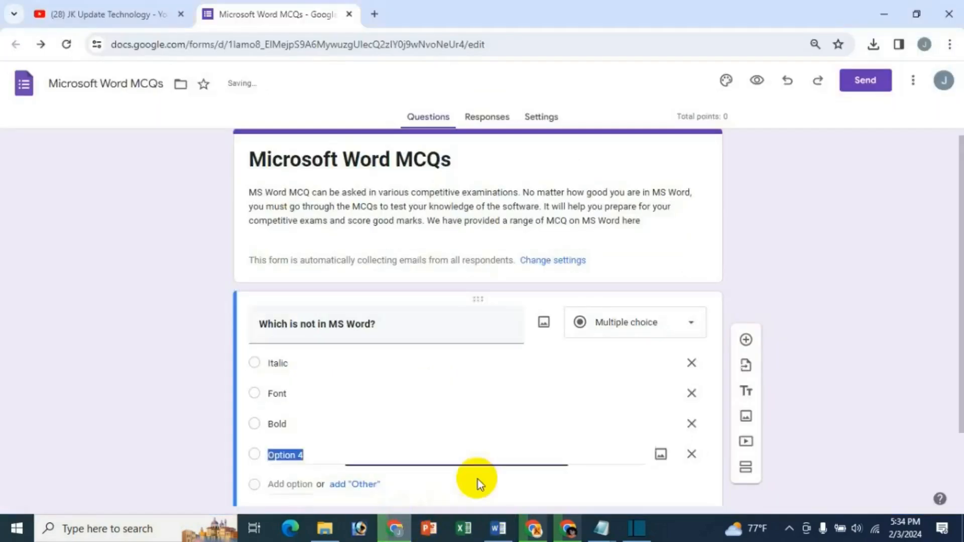
{"action": "type", "text": "Magic tool"}
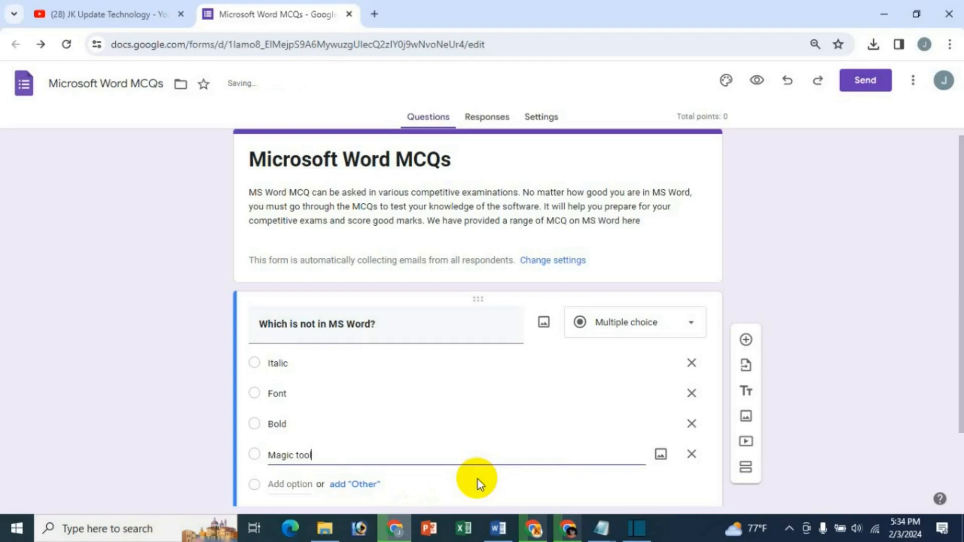
Make the question required and enable shuffling of its option order
{"action": "scroll", "coordinate": [467, 296], "scroll_direction": "down", "scroll_amount": 2}
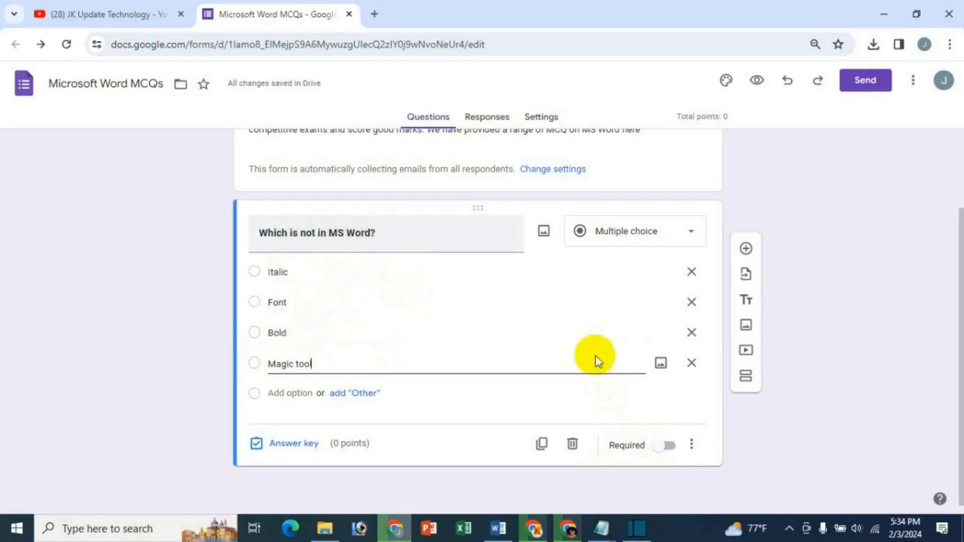
{"action": "left_click", "coordinate": [662, 445]}
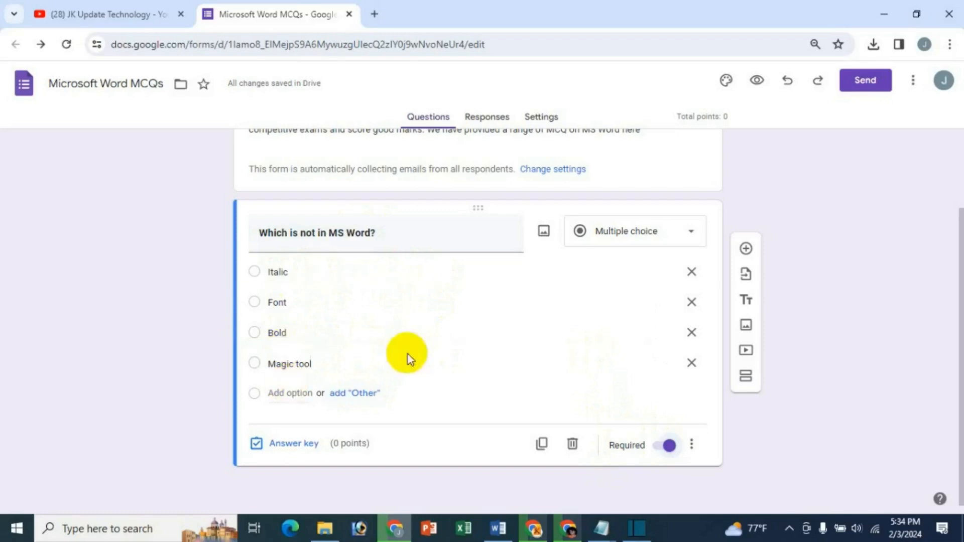
{"action": "left_click", "coordinate": [690, 445]}
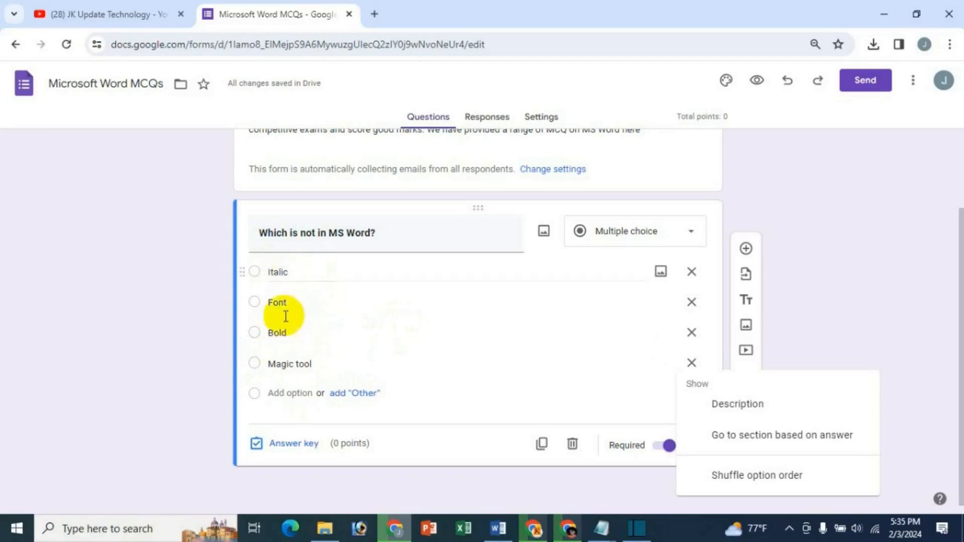
{"action": "left_click", "coordinate": [740, 479]}
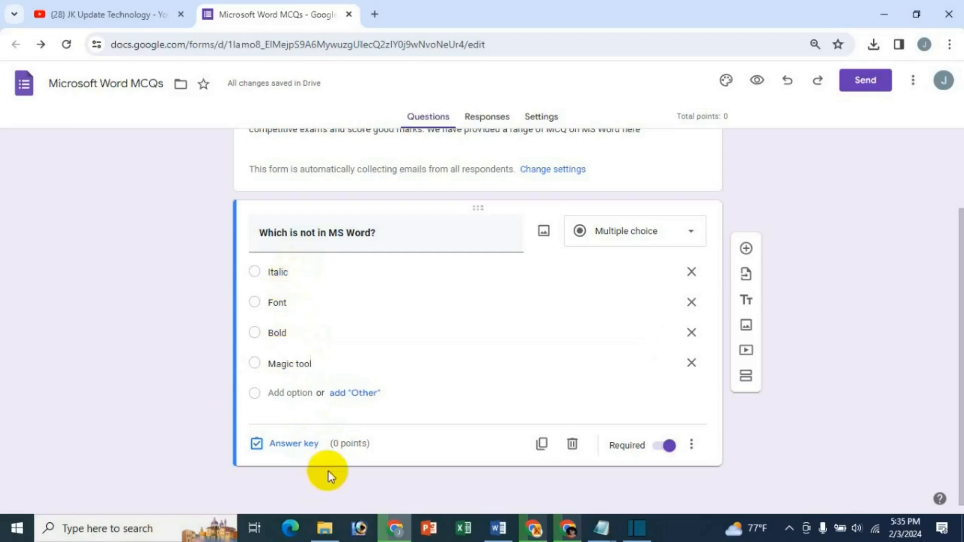
In the question's answer key, mark Magic tool as the correct answer and assign 2 points
{"action": "left_click", "coordinate": [282, 447]}
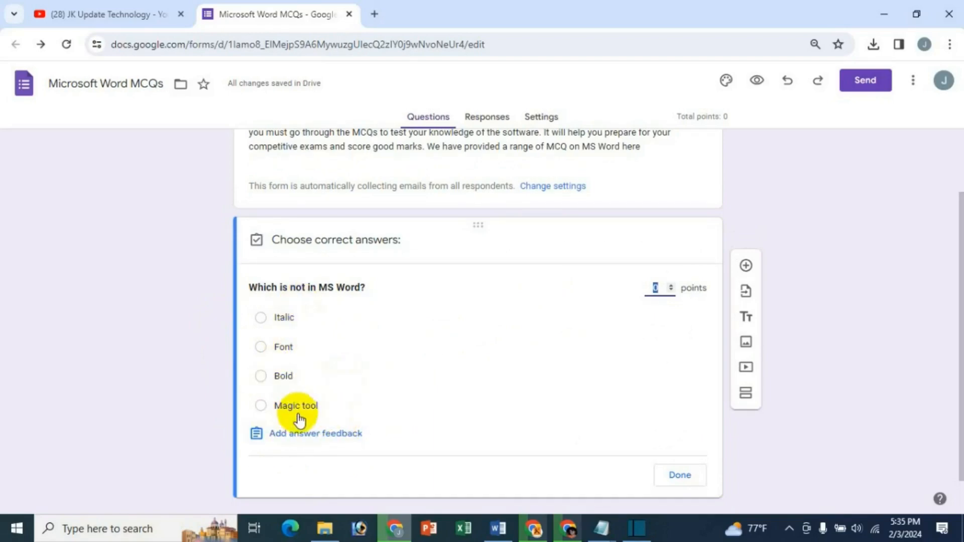
{"action": "left_click", "coordinate": [260, 406]}
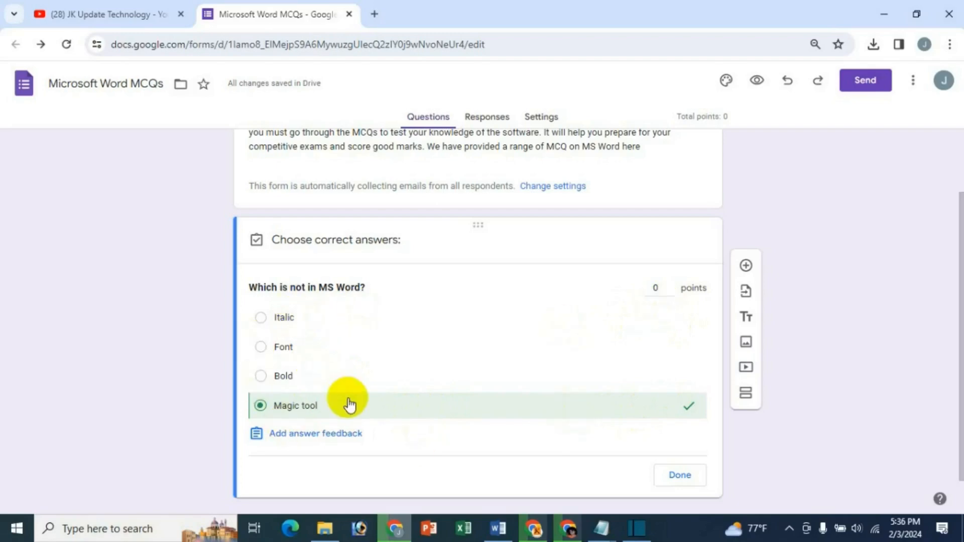
{"action": "left_click", "coordinate": [672, 285]}
{"action": "left_click", "coordinate": [671, 285]}
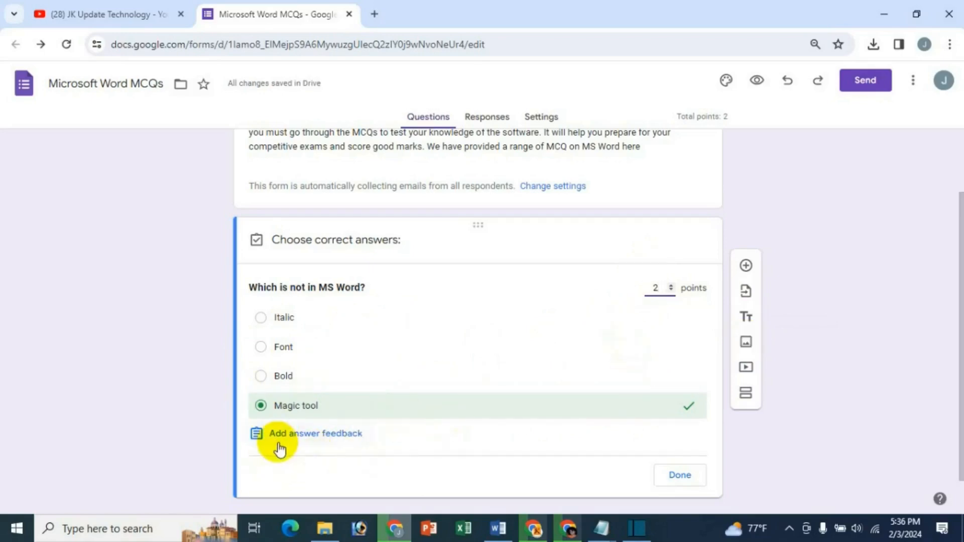
Add "Wrong Answer" as feedback for incorrect answers and attach the YouTube video "Beginner's Guide to Microsoft Word", found by searching for "ms word"
{"action": "left_click", "coordinate": [322, 437]}
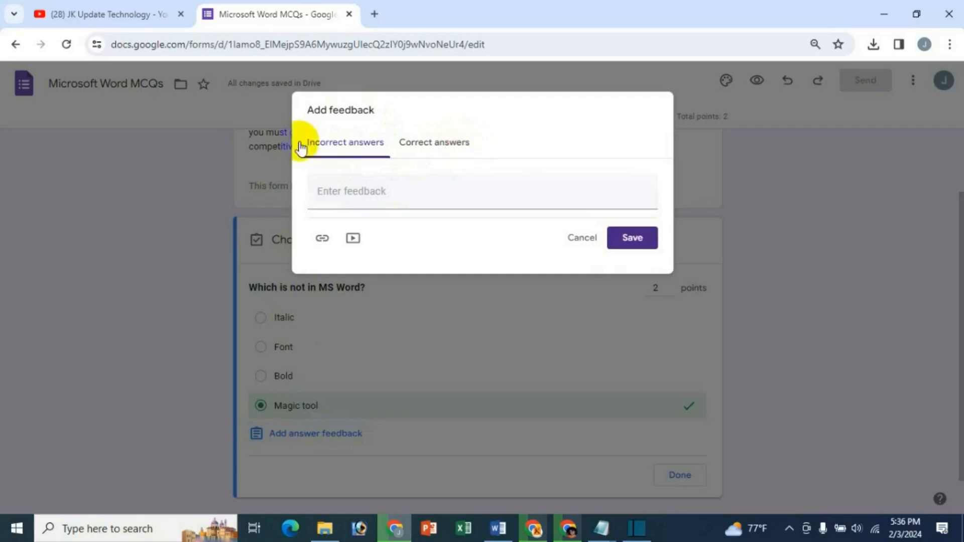
{"action": "left_click", "coordinate": [356, 190]}
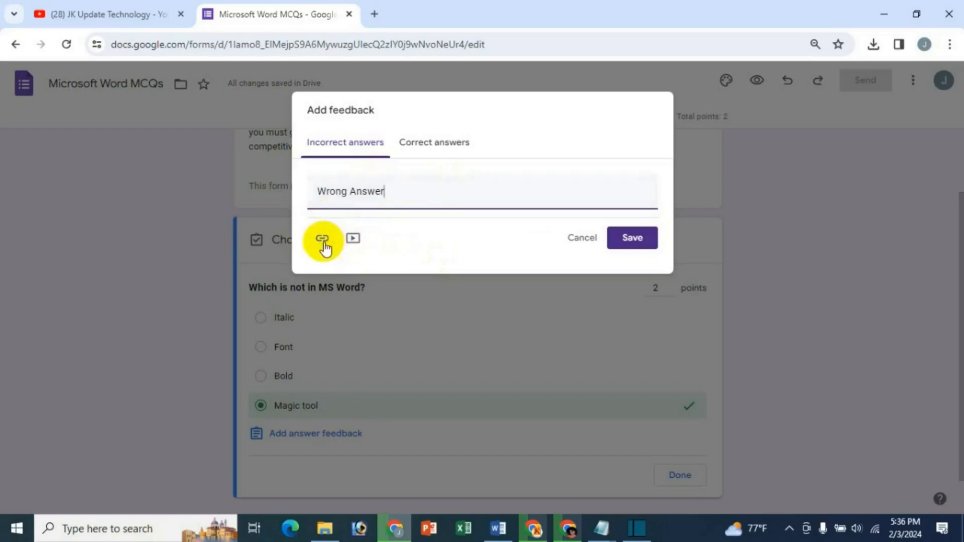
{"action": "left_click", "coordinate": [354, 239]}
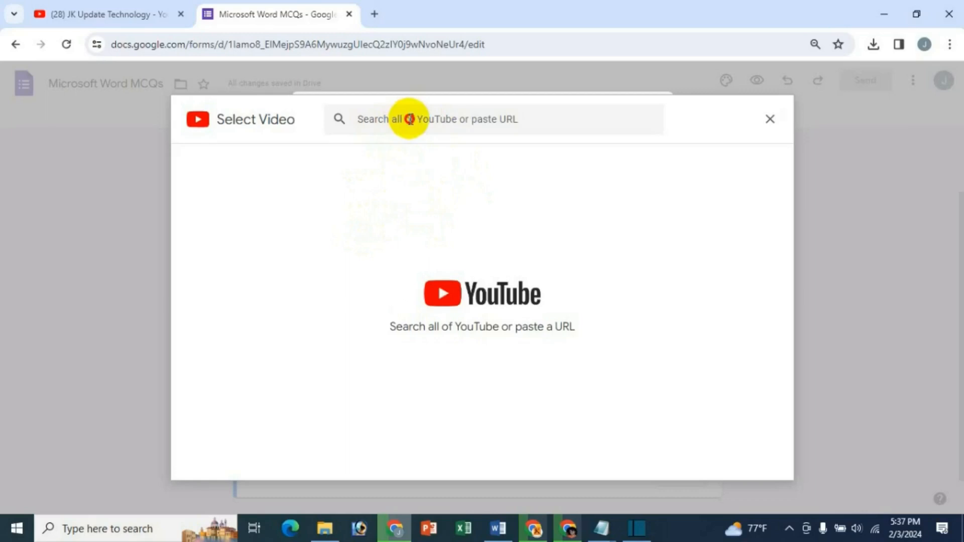
{"action": "left_click", "coordinate": [409, 119]}
{"action": "type", "text": "ms word"}
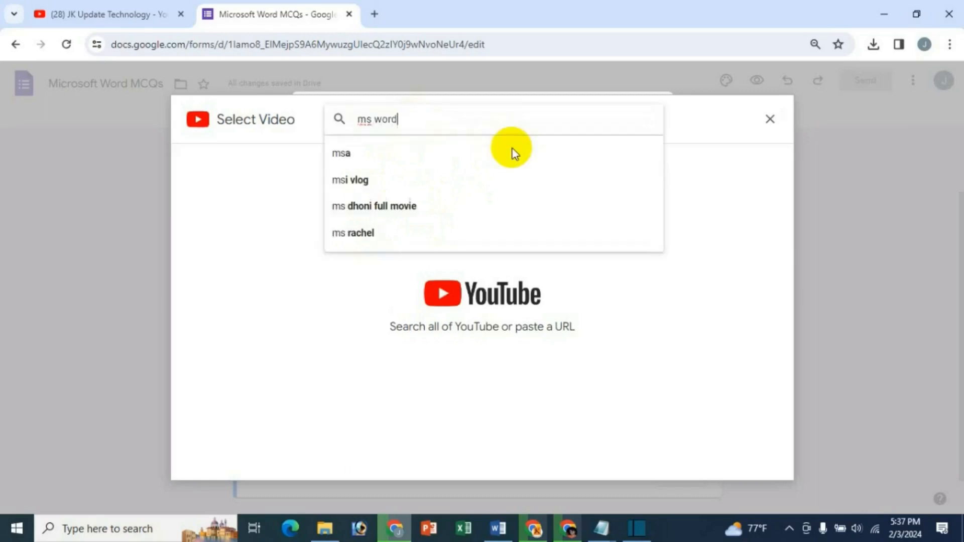
{"action": "key", "text": "Return"}
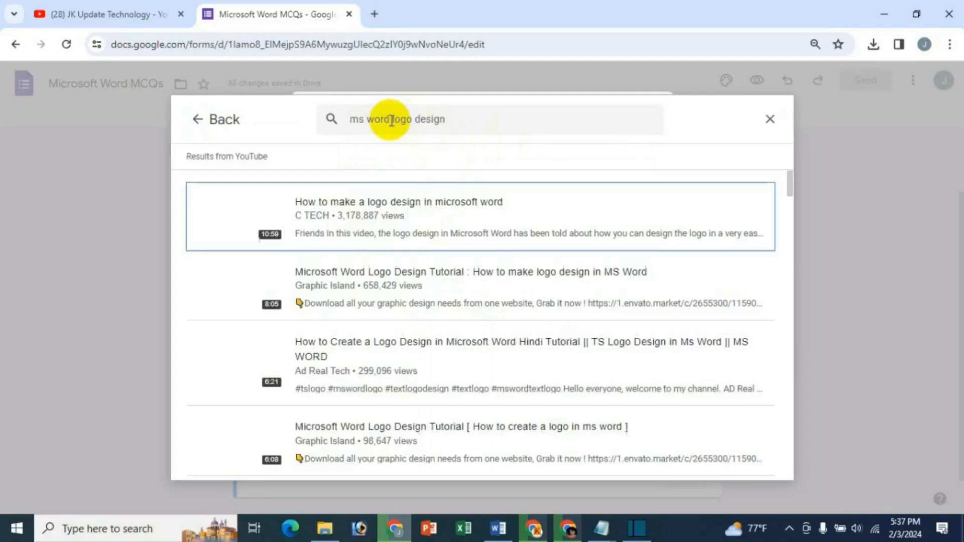
{"action": "left_click_drag", "start_coordinate": [391, 121], "coordinate": [467, 120]}
{"action": "key", "text": "Return"}
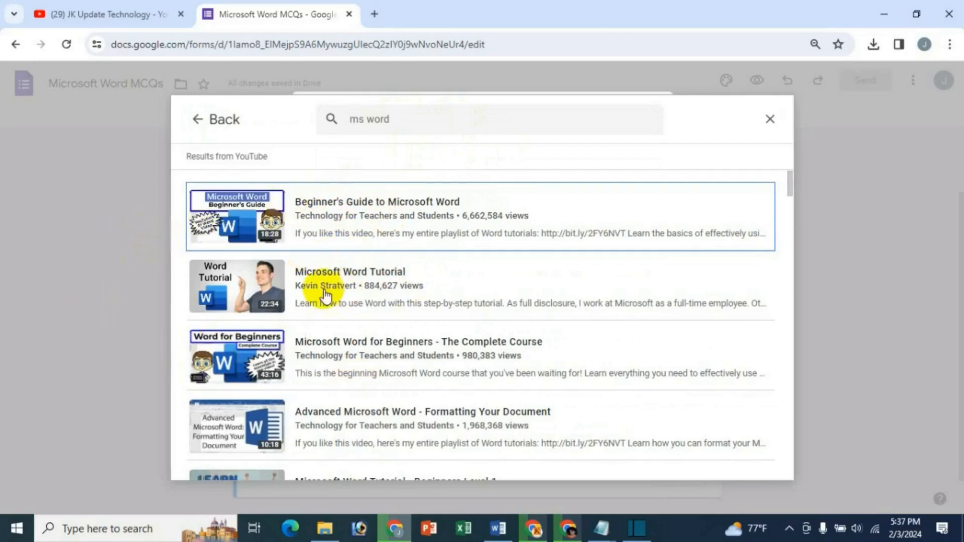
{"action": "left_click", "coordinate": [314, 218]}
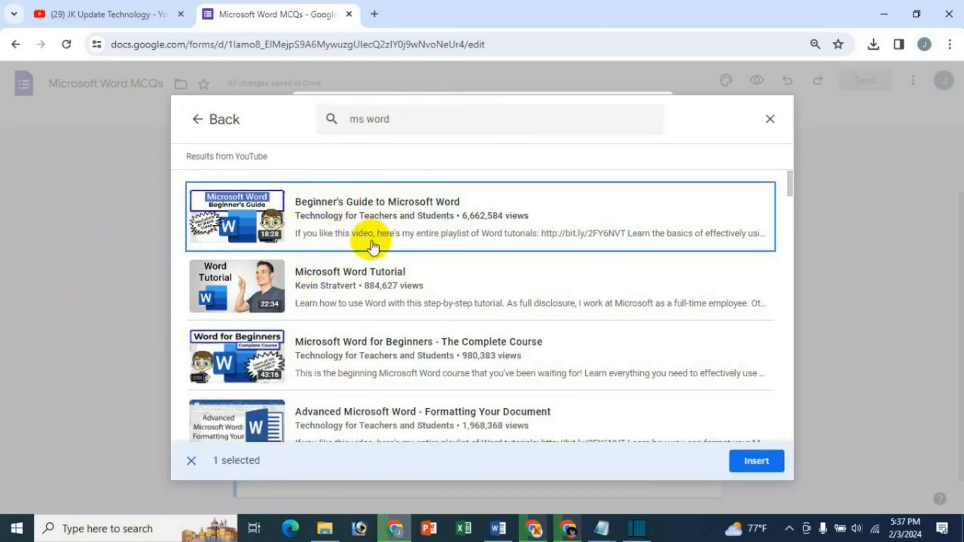
{"action": "left_click", "coordinate": [756, 461]}
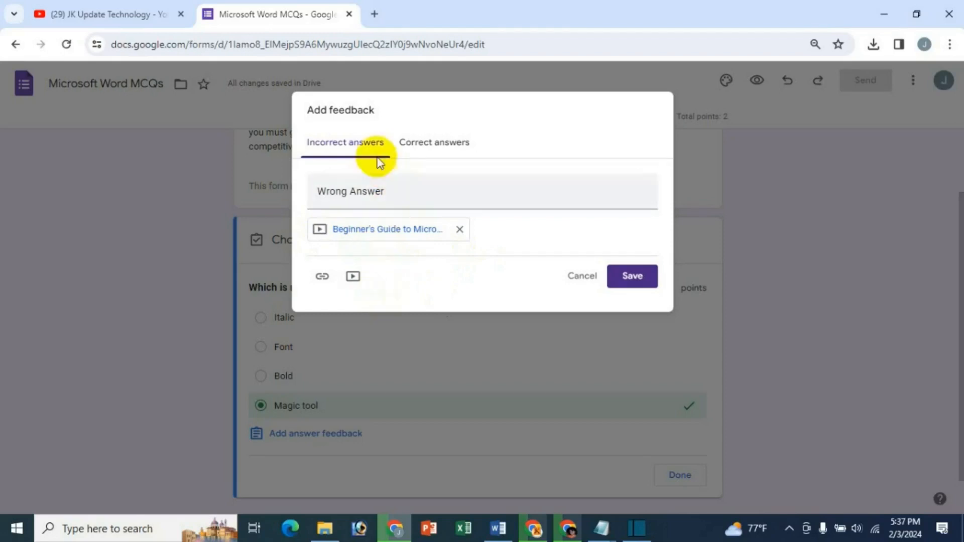
Add "Thank You" as feedback for correct answers, check both feedback entries and save them
{"action": "left_click", "coordinate": [426, 144]}
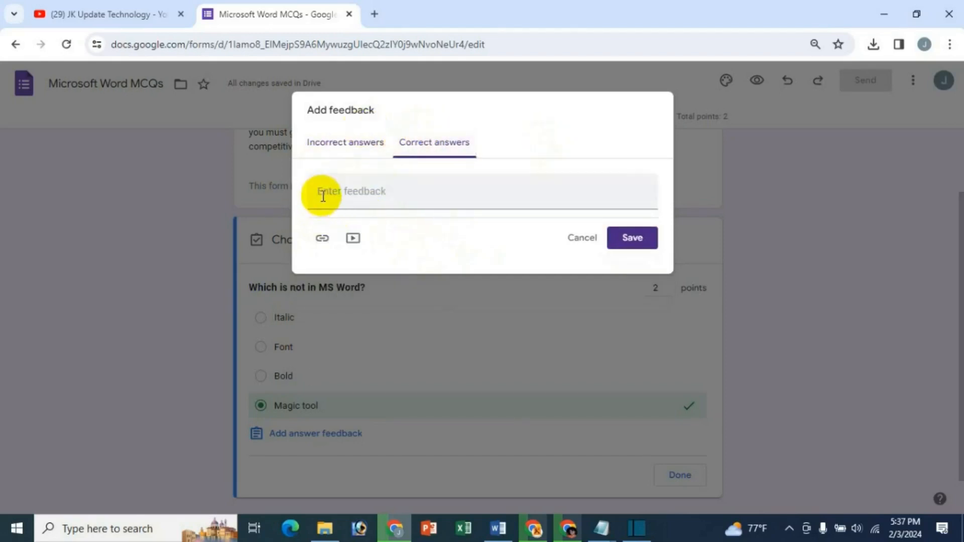
{"action": "left_click", "coordinate": [366, 203]}
{"action": "type", "text": "Thank You"}
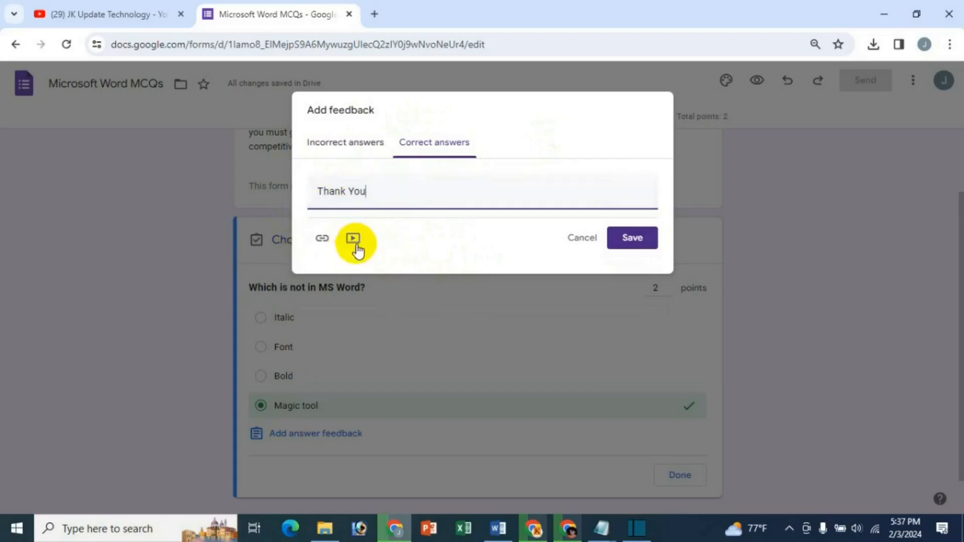
{"action": "left_click", "coordinate": [345, 147]}
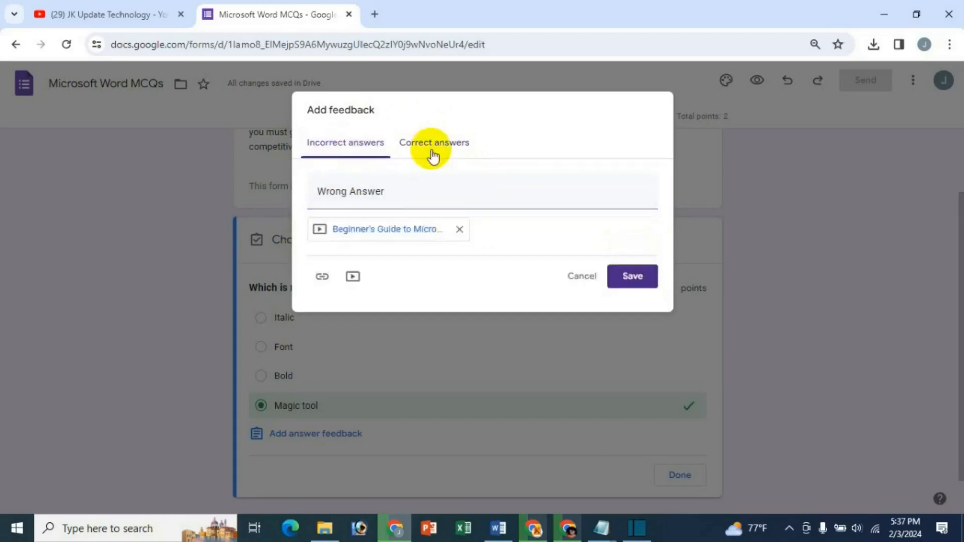
{"action": "left_click", "coordinate": [428, 148]}
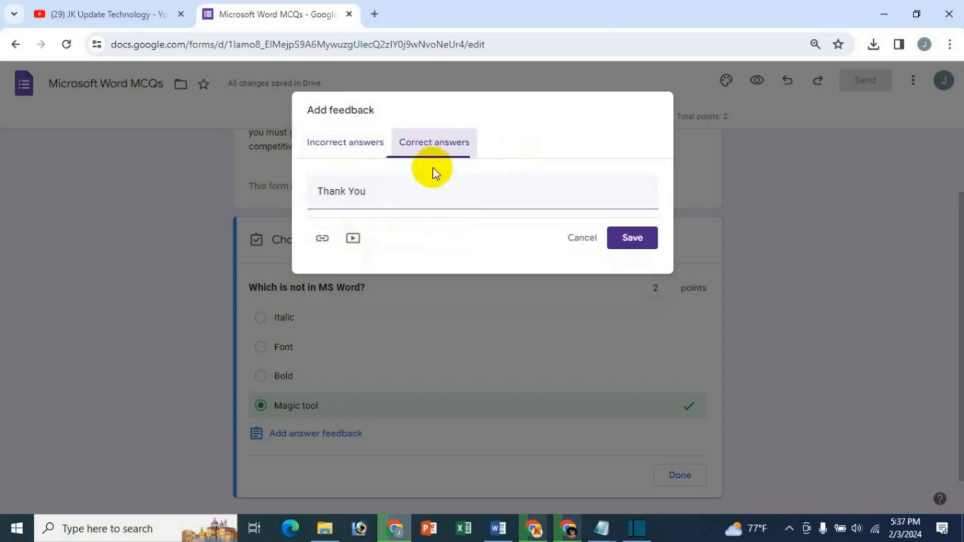
{"action": "left_click", "coordinate": [631, 240]}
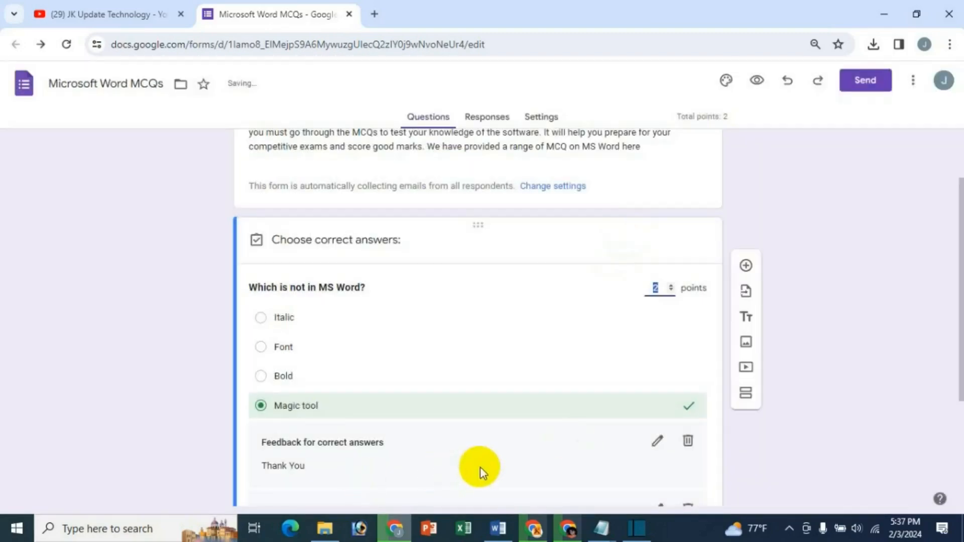
Review the answer key with its feedback and finish editing it, returning to the question
{"action": "scroll", "coordinate": [658, 474], "scroll_direction": "down", "scroll_amount": 1}
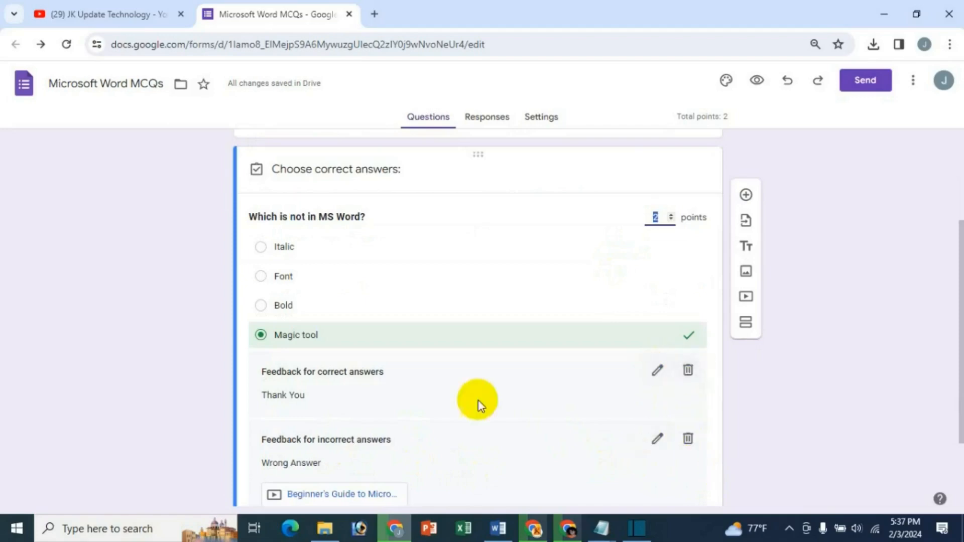
{"action": "scroll", "coordinate": [486, 420], "scroll_direction": "down", "scroll_amount": 2}
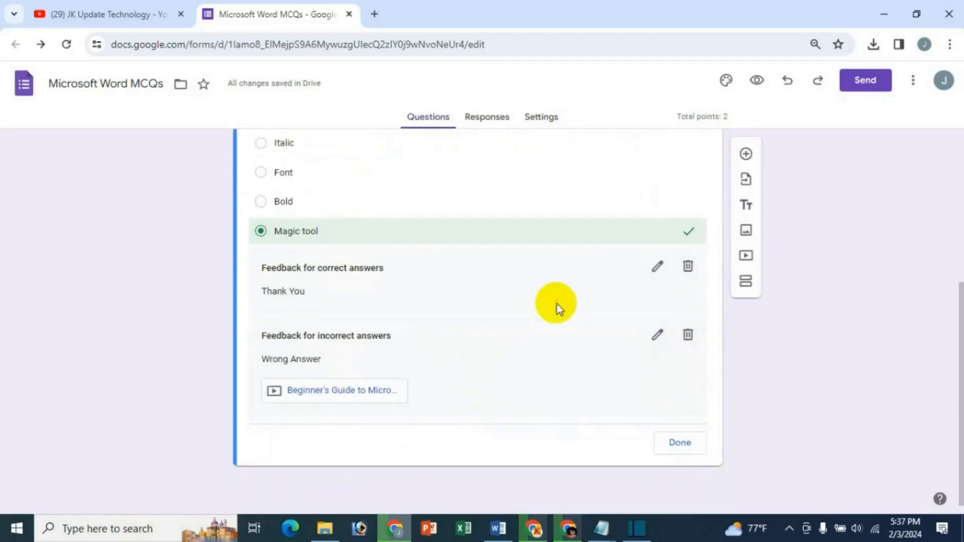
{"action": "left_click", "coordinate": [679, 444]}
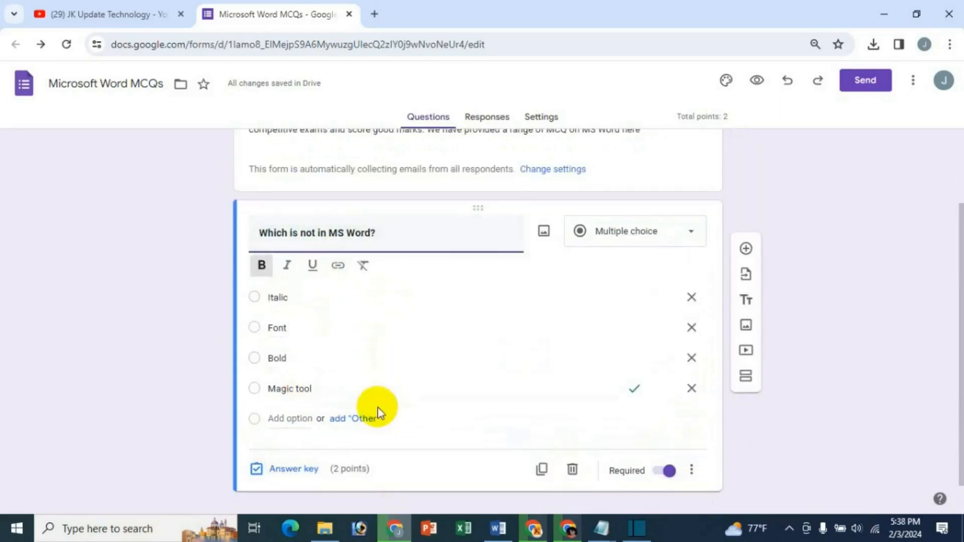
{"action": "scroll", "coordinate": [378, 407], "scroll_direction": "down", "scroll_amount": 1}
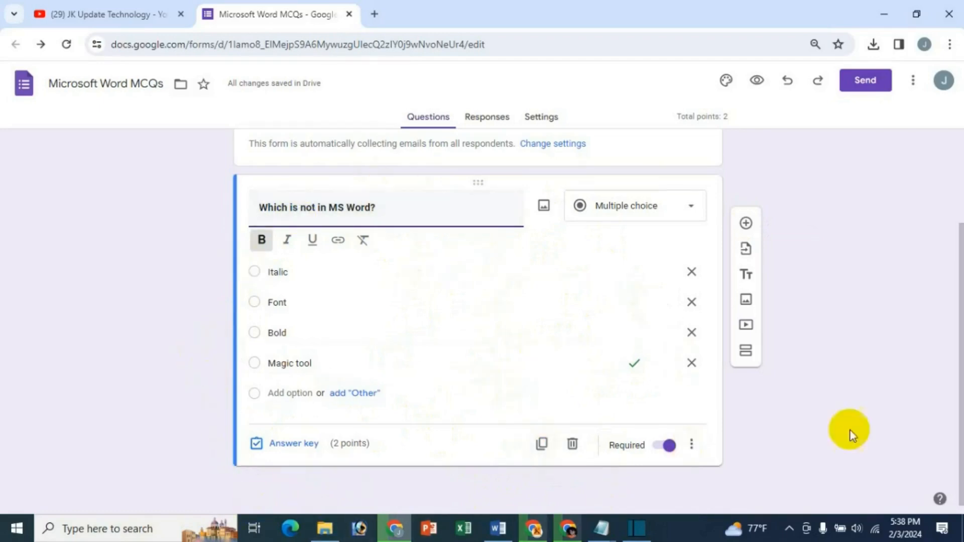
Duplicate the question "Which is not in MS Word?" and delete the duplicate
{"action": "left_click", "coordinate": [542, 445]}
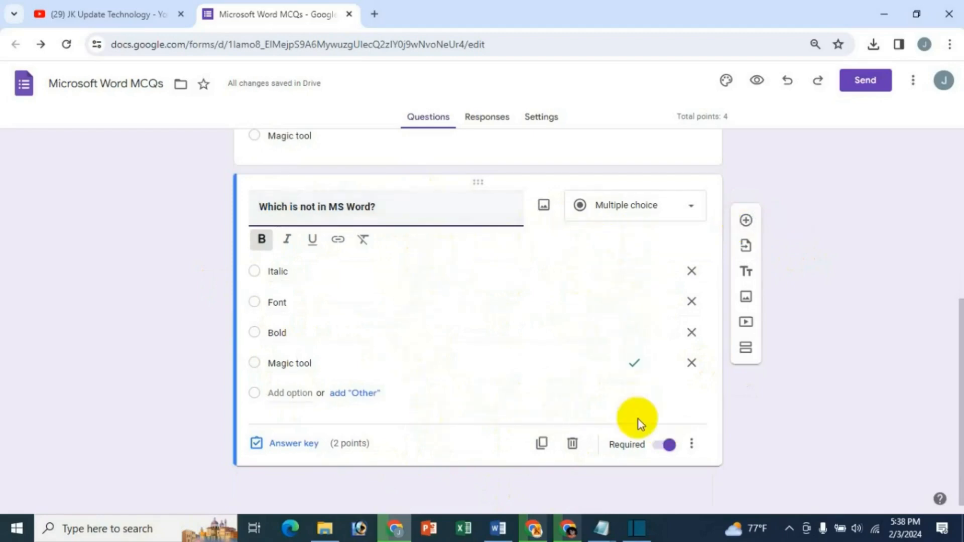
{"action": "left_click", "coordinate": [574, 445]}
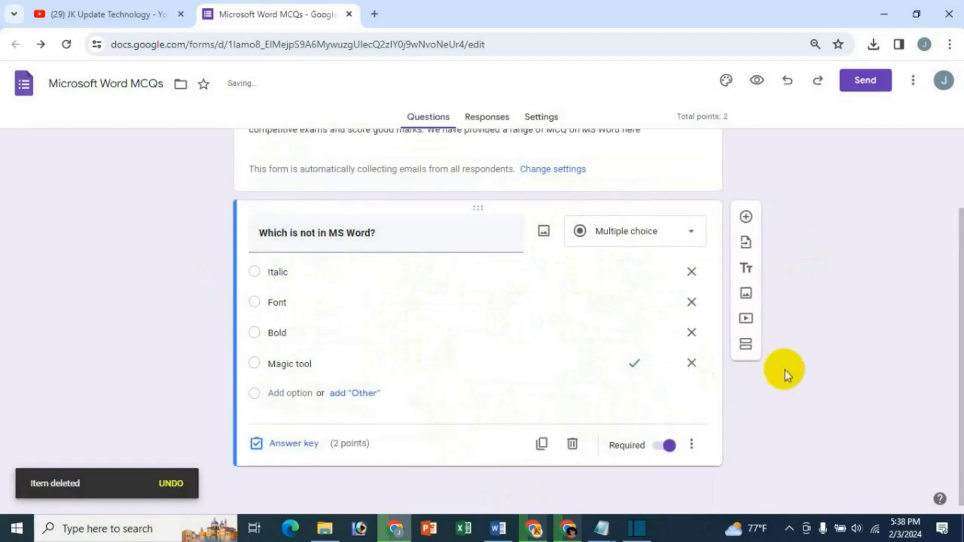
Add a new question titled "Which is not an edition of MS Word?", copying the text from question 2 of the Word document
{"action": "left_click", "coordinate": [746, 218]}
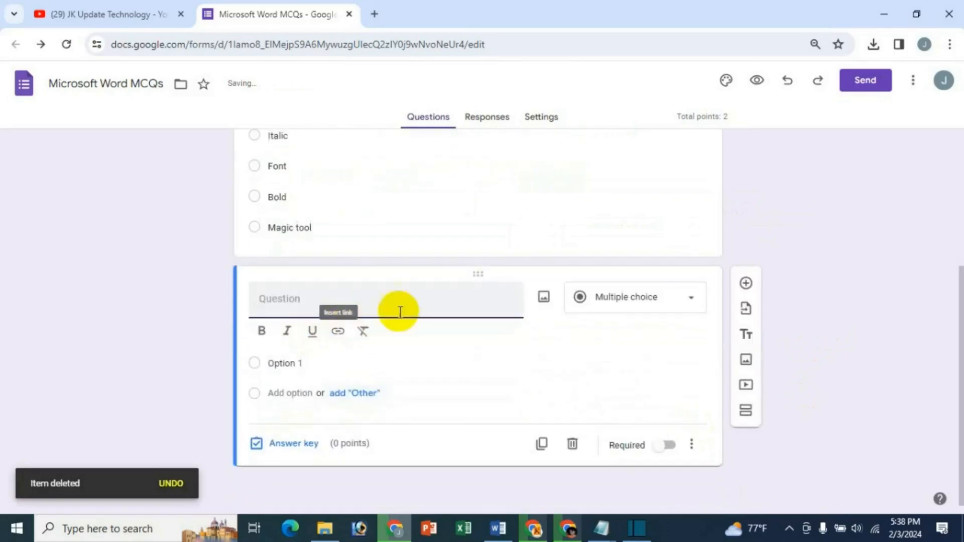
{"action": "left_click", "coordinate": [497, 527]}
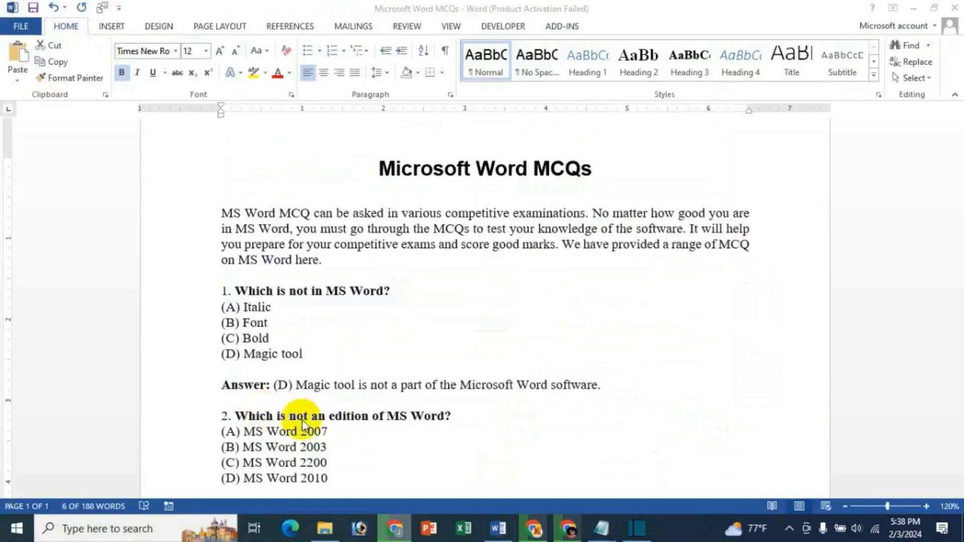
{"action": "scroll", "coordinate": [361, 387], "scroll_direction": "down", "scroll_amount": 2}
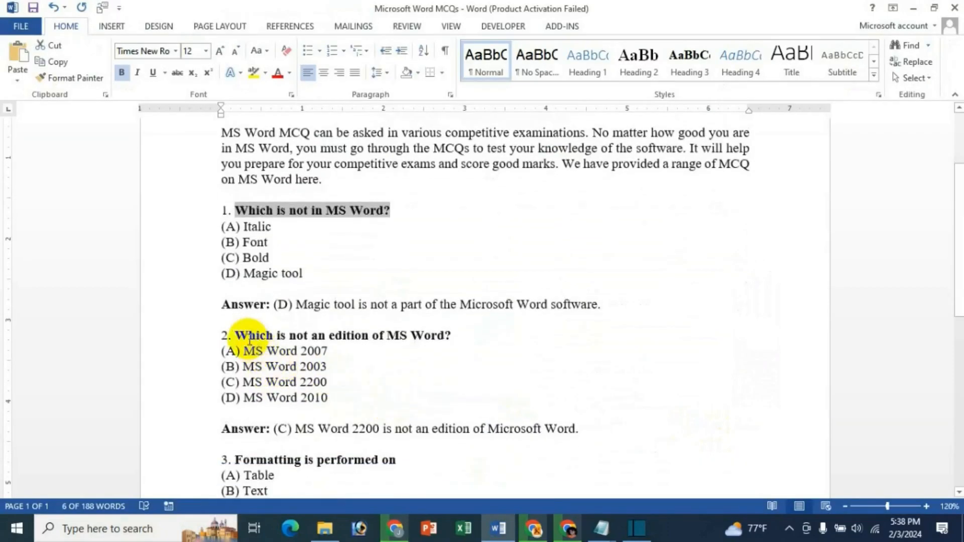
{"action": "left_click_drag", "start_coordinate": [239, 335], "coordinate": [441, 334]}
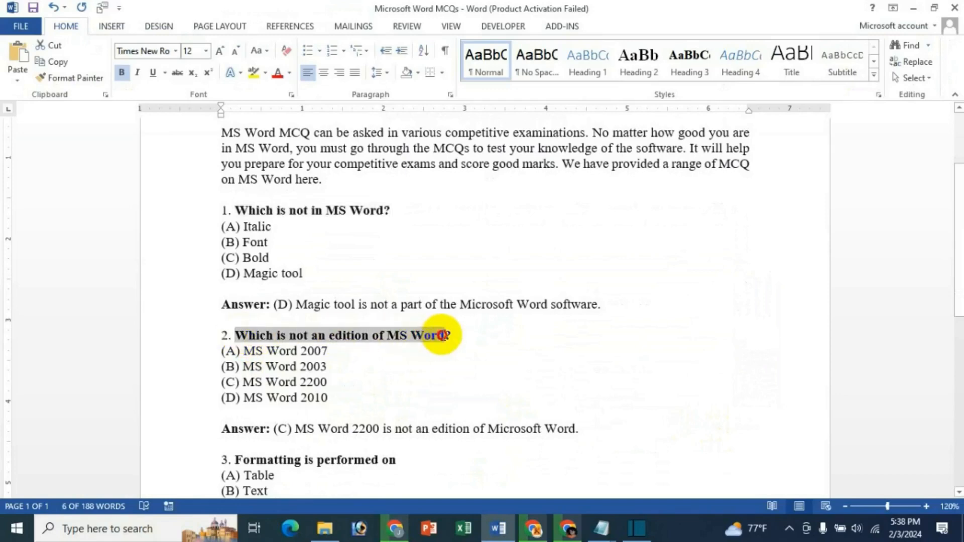
{"action": "key", "text": "ctrl+c"}
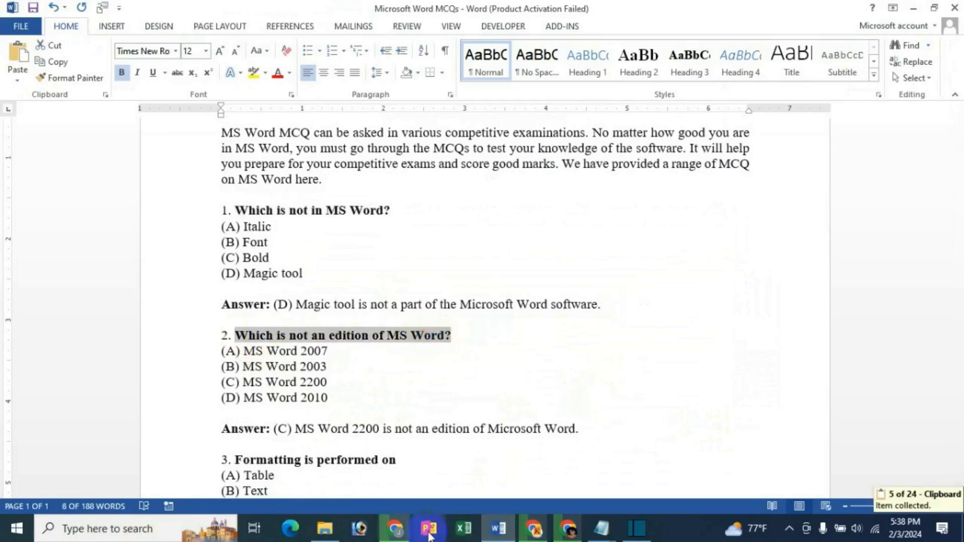
{"action": "left_click", "coordinate": [401, 534]}
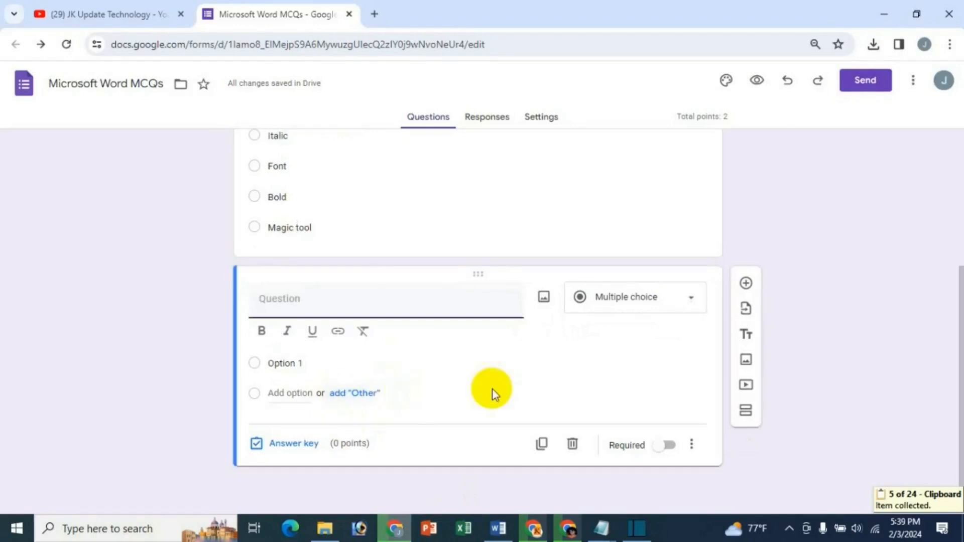
{"action": "key", "text": "ctrl+v"}
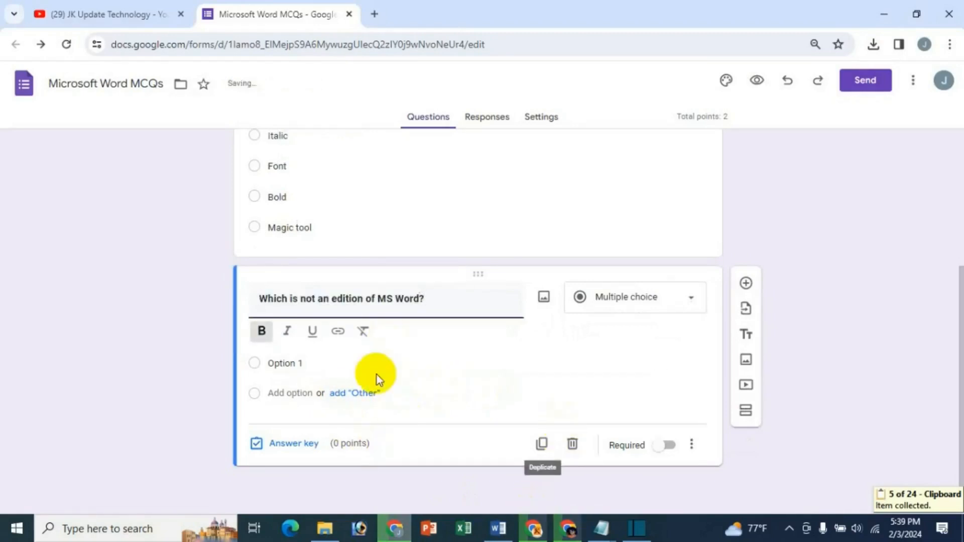
Set the new question's first option to "MS Word 2007", copied from the Word document
{"action": "left_click", "coordinate": [280, 361]}
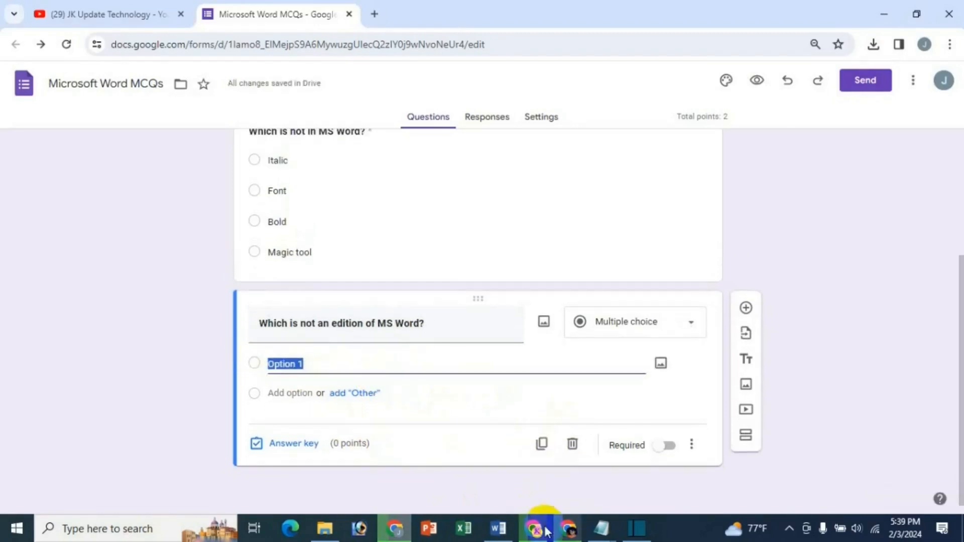
{"action": "left_click", "coordinate": [502, 530]}
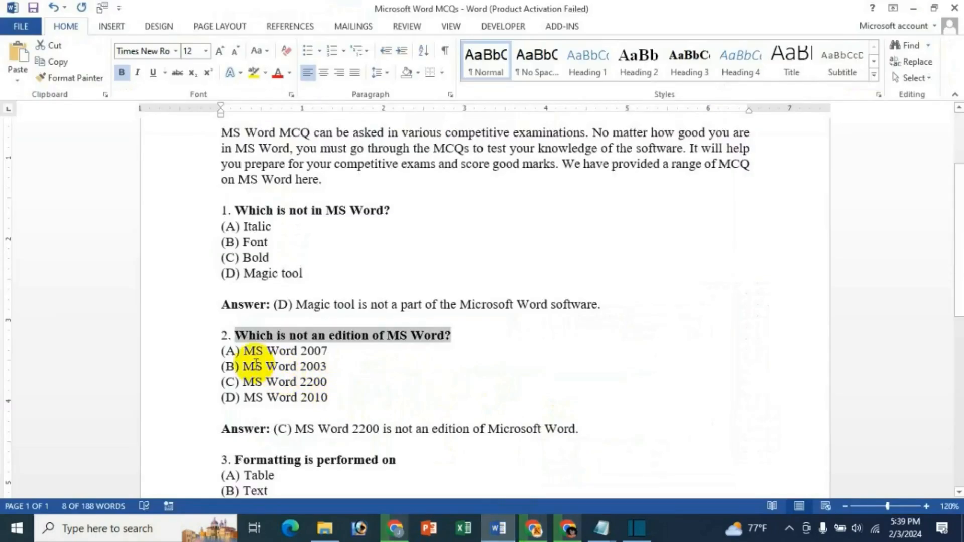
{"action": "left_click_drag", "start_coordinate": [246, 352], "coordinate": [327, 352]}
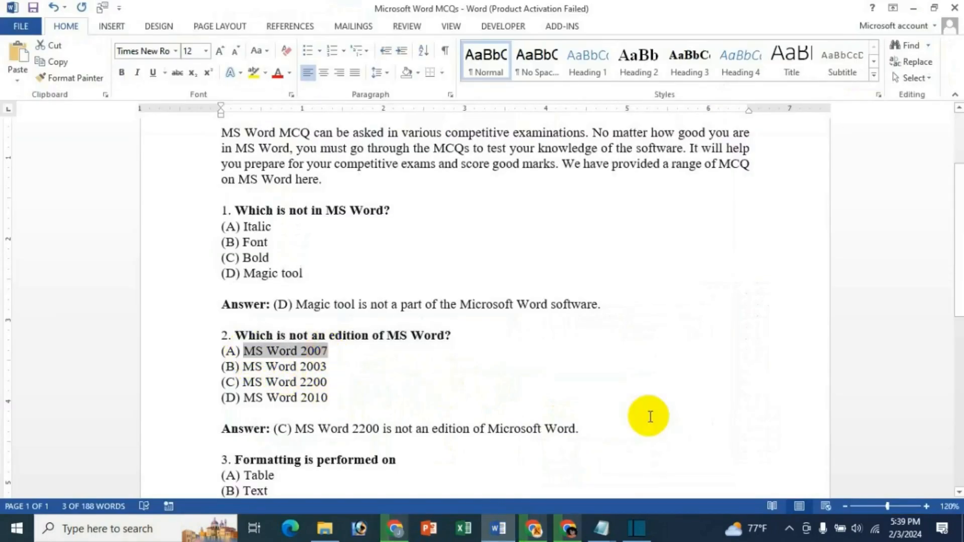
{"action": "key", "text": "ctrl+c"}
{"action": "left_click", "coordinate": [395, 528]}
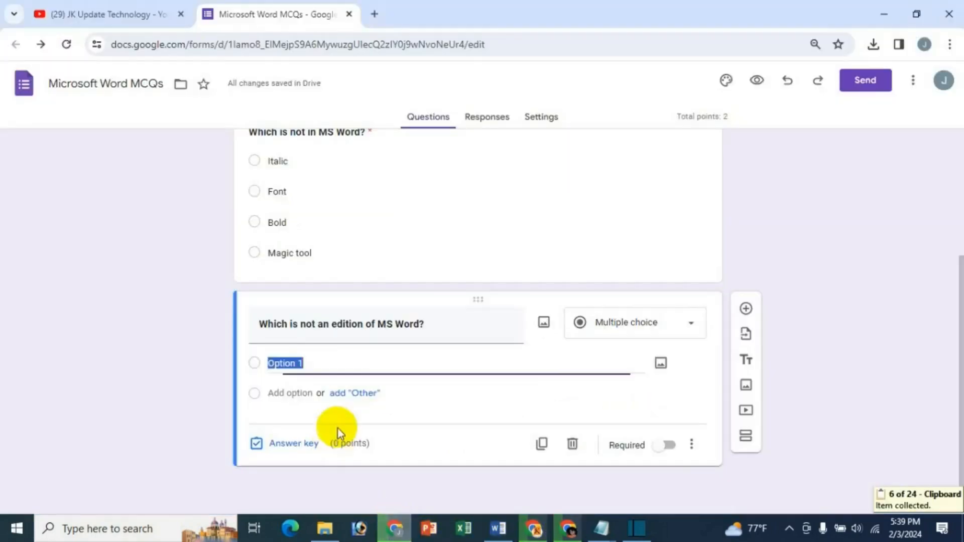
{"action": "key", "text": "ctrl+v"}
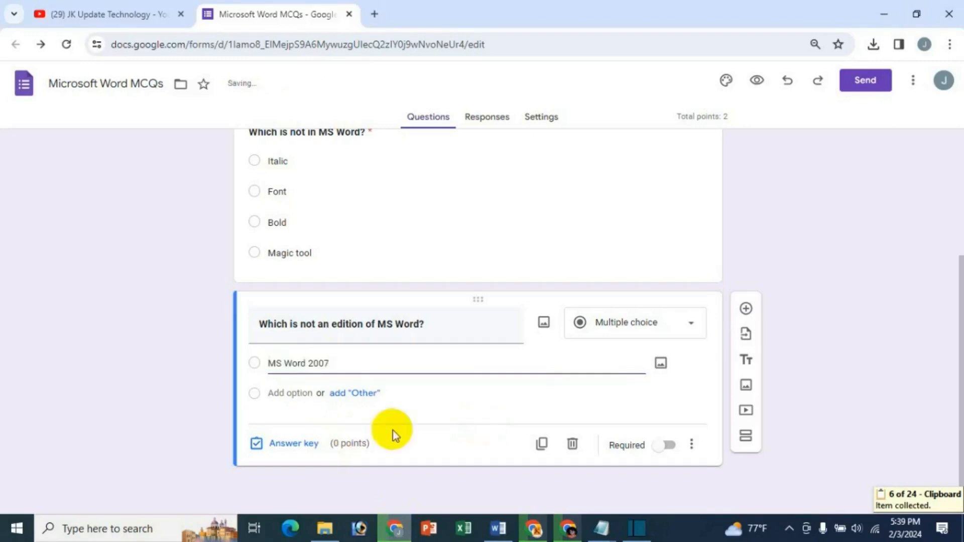
Add "MS Word 2003" and "MS Word 2022" as the second and third answer options
{"action": "left_click", "coordinate": [285, 392]}
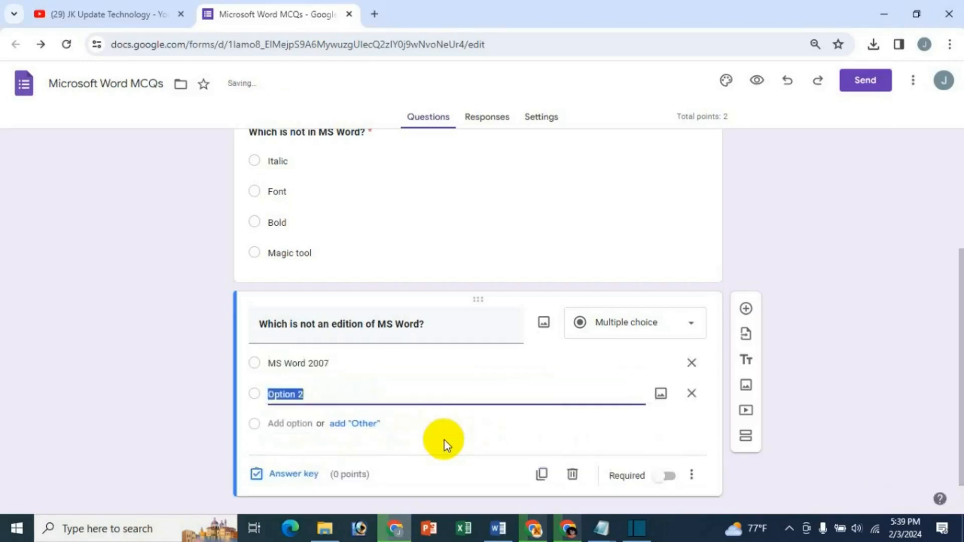
{"action": "key", "text": "ctrl+v"}
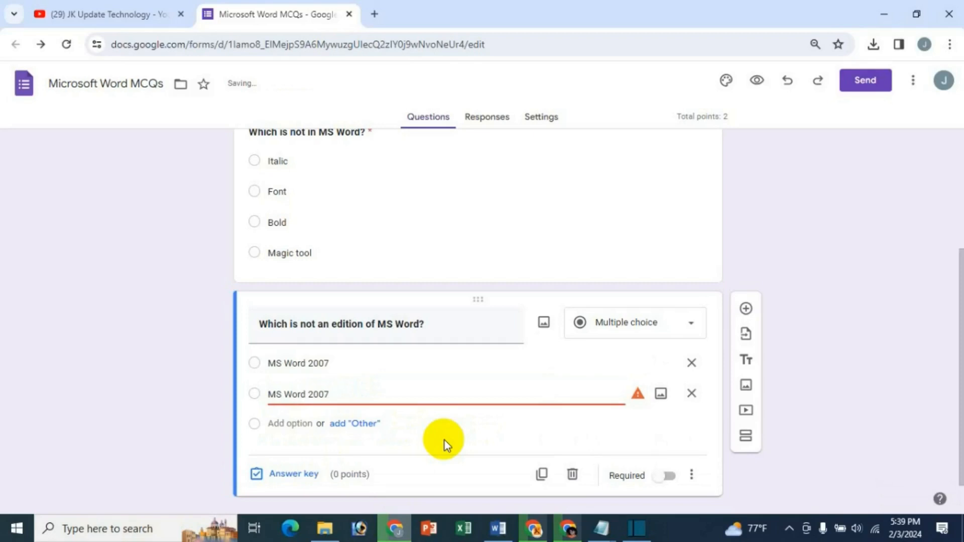
{"action": "key", "text": "BackSpace"}
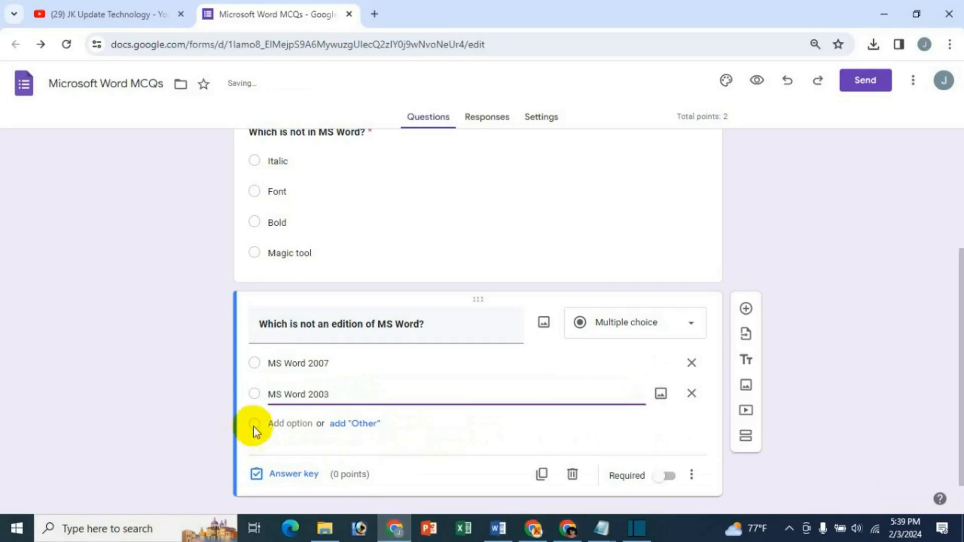
{"action": "left_click", "coordinate": [285, 423]}
{"action": "type", "text": "MS Word 2007"}
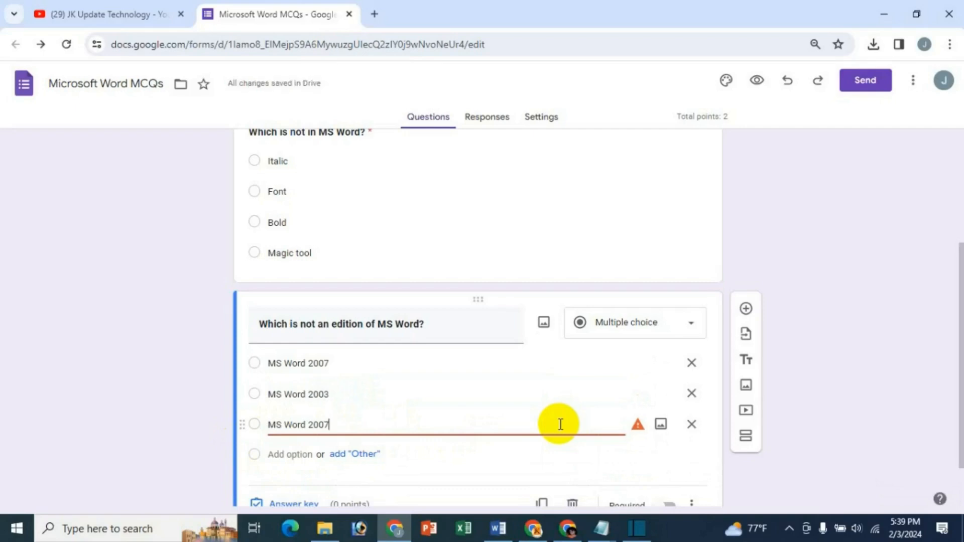
{"action": "key", "text": "BackSpace"}
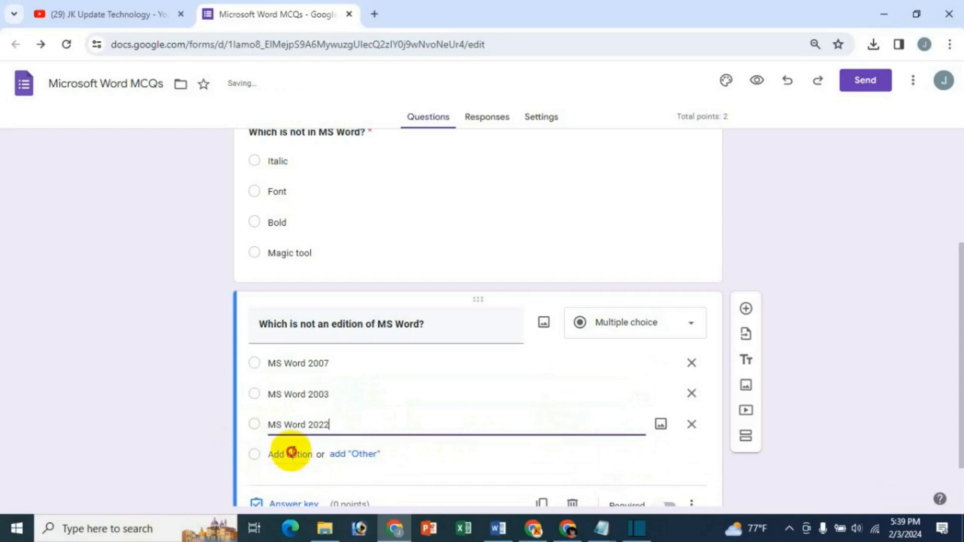
Add "MS Word 2023" and "MS Word 2016" as the fourth and fifth answer options
{"action": "left_click", "coordinate": [292, 454]}
{"action": "type", "text": "MS Word 2007"}
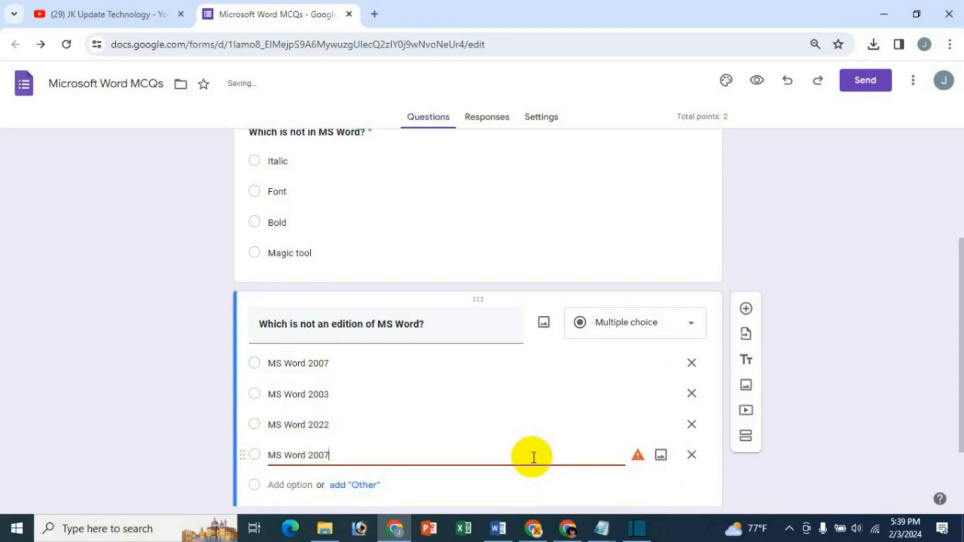
{"action": "key", "text": "BackSpace"}
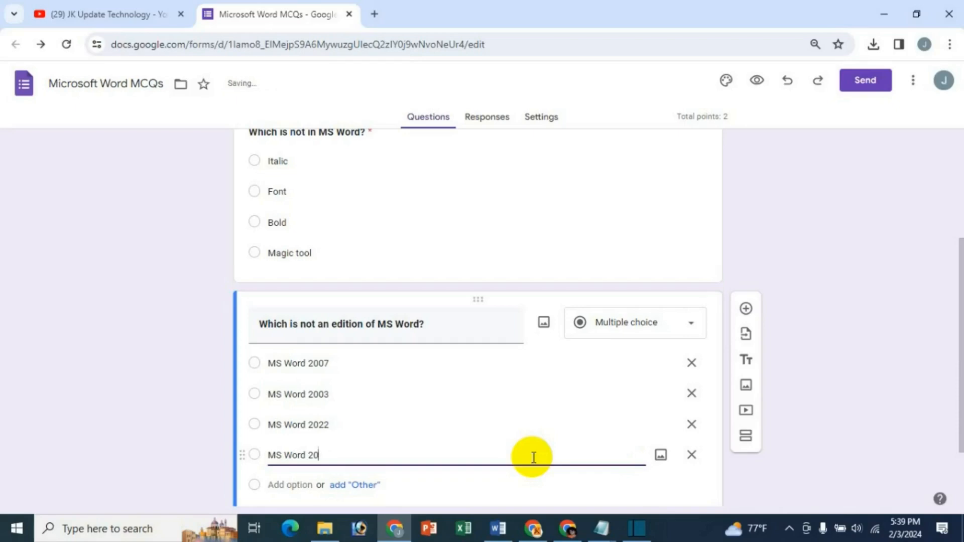
{"action": "type", "text": "3"}
{"action": "left_click", "coordinate": [290, 485]}
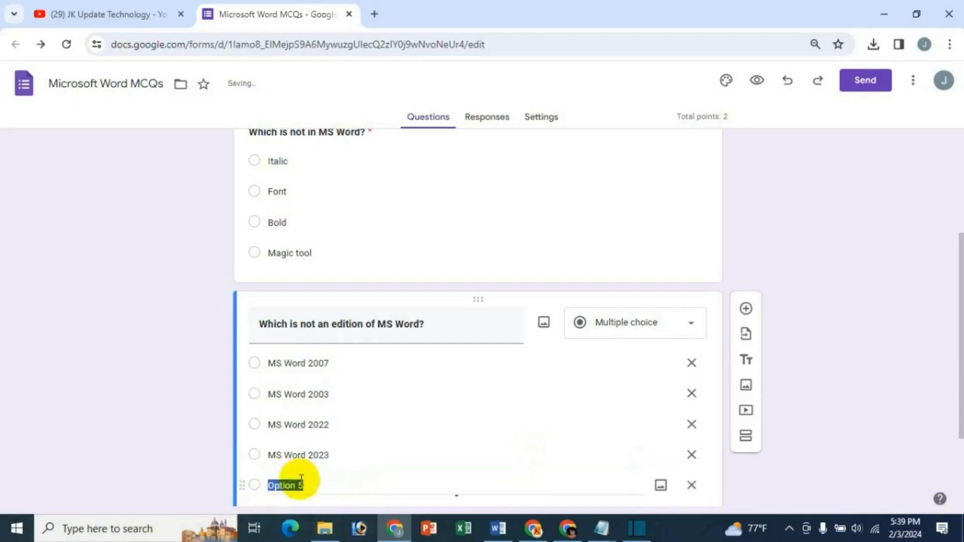
{"action": "type", "text": "MS Word 2007"}
{"action": "key", "text": "BackSpace"}
{"action": "key", "text": "BackSpace"}
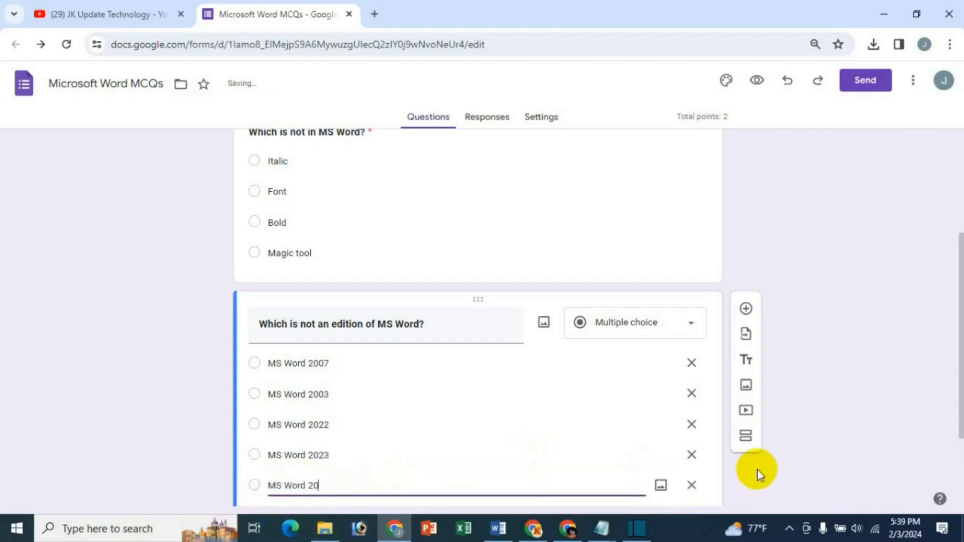
{"action": "type", "text": "16"}
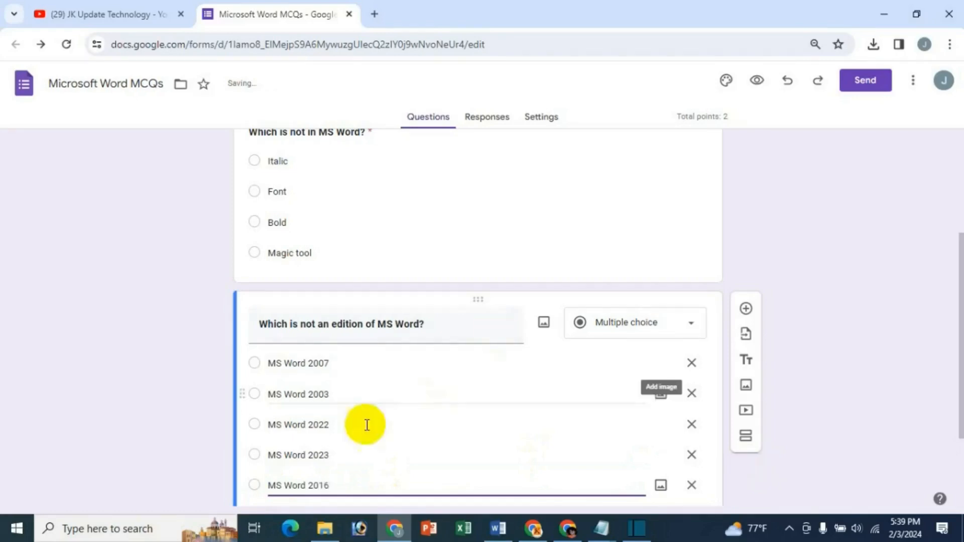
Change the second answer option to "MS Word 2010"
{"action": "left_click", "coordinate": [497, 398]}
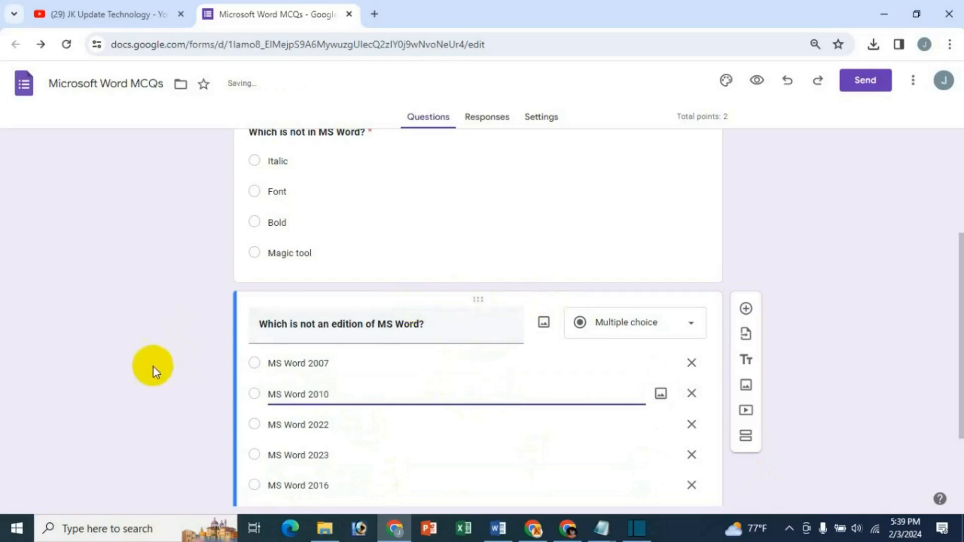
{"action": "left_click", "coordinate": [180, 400]}
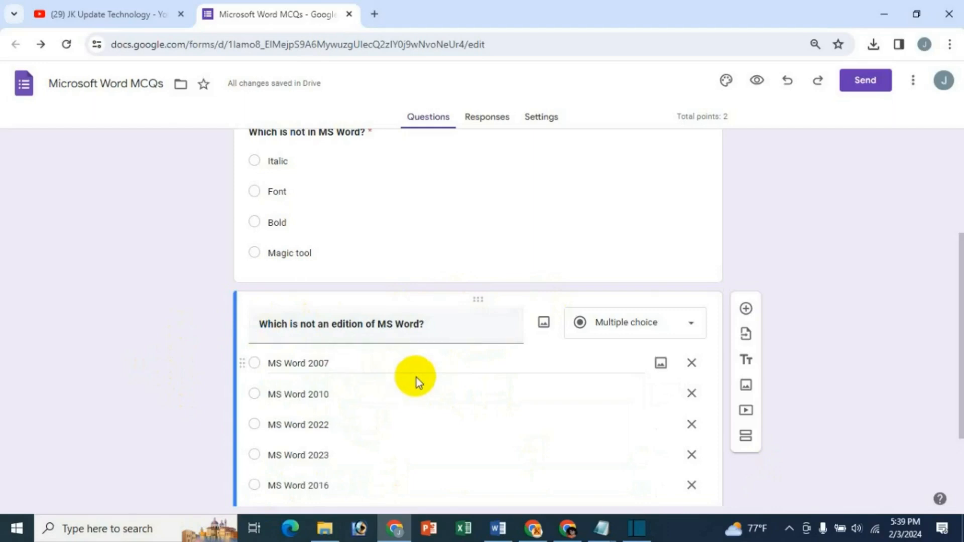
In the question's answer key, mark MS Word 2022 and MS Word 2023 as correct answers and assign 2 points
{"action": "scroll", "coordinate": [417, 377], "scroll_direction": "down", "scroll_amount": 2}
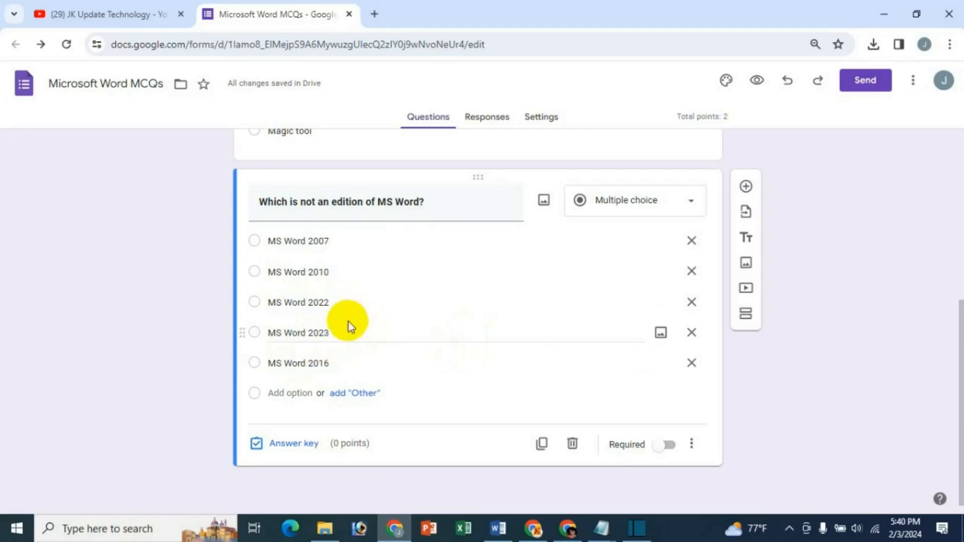
{"action": "left_click", "coordinate": [287, 451]}
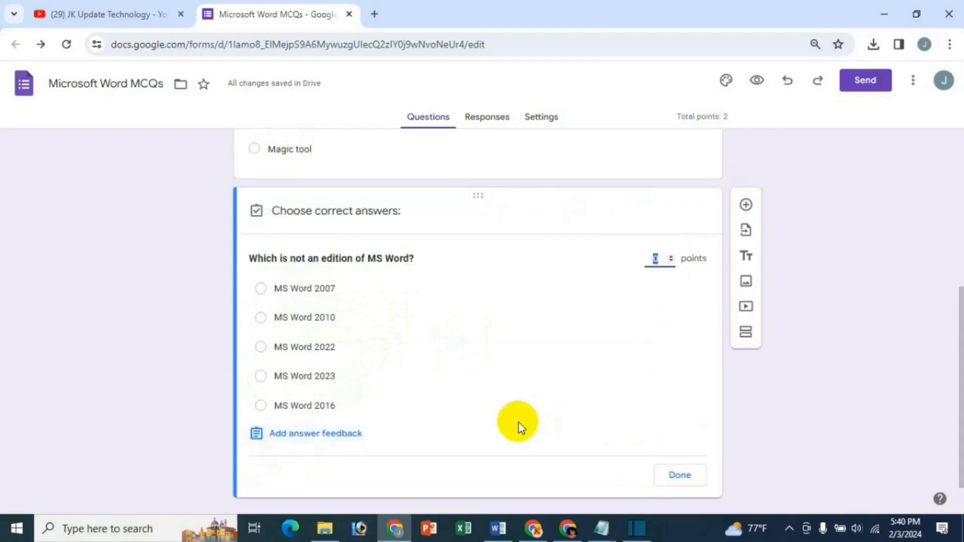
{"action": "left_click", "coordinate": [262, 351]}
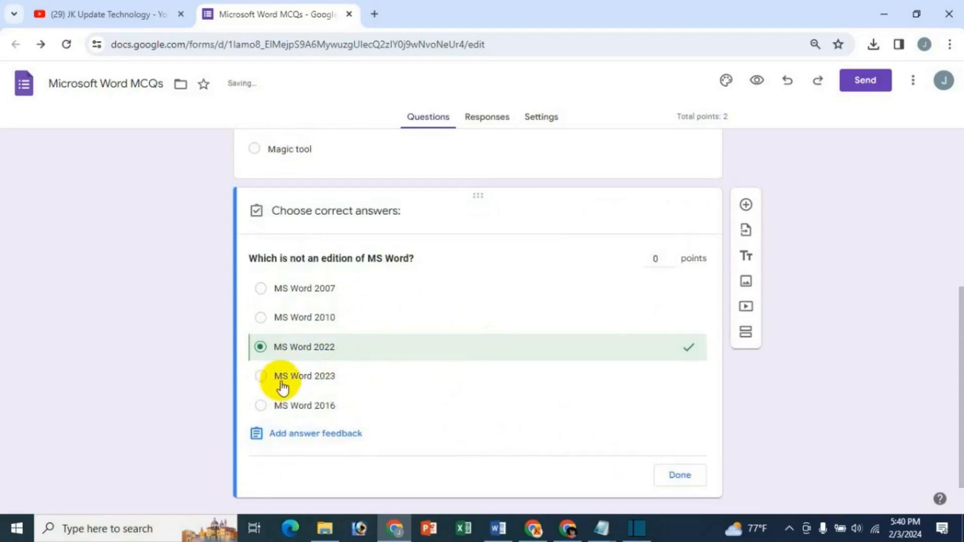
{"action": "left_click", "coordinate": [261, 378]}
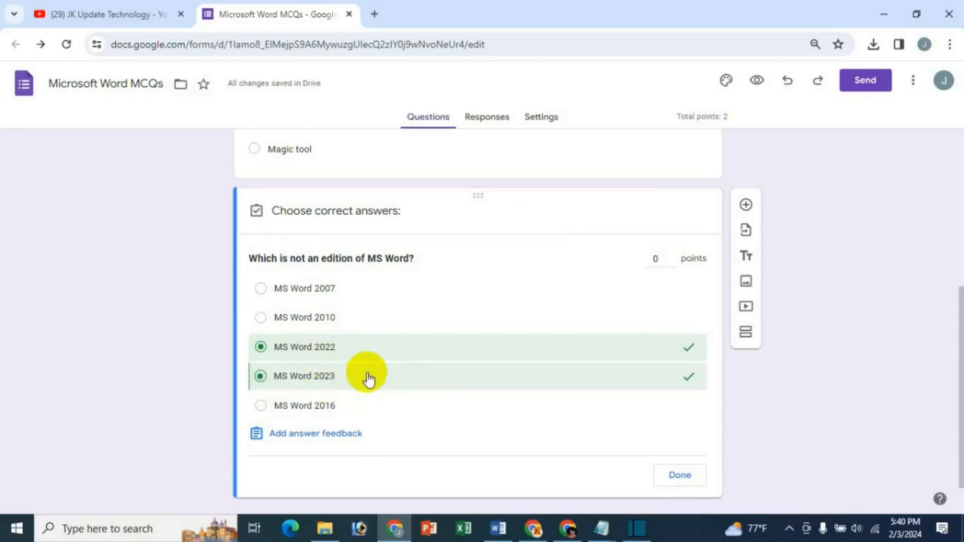
{"action": "left_click", "coordinate": [671, 256]}
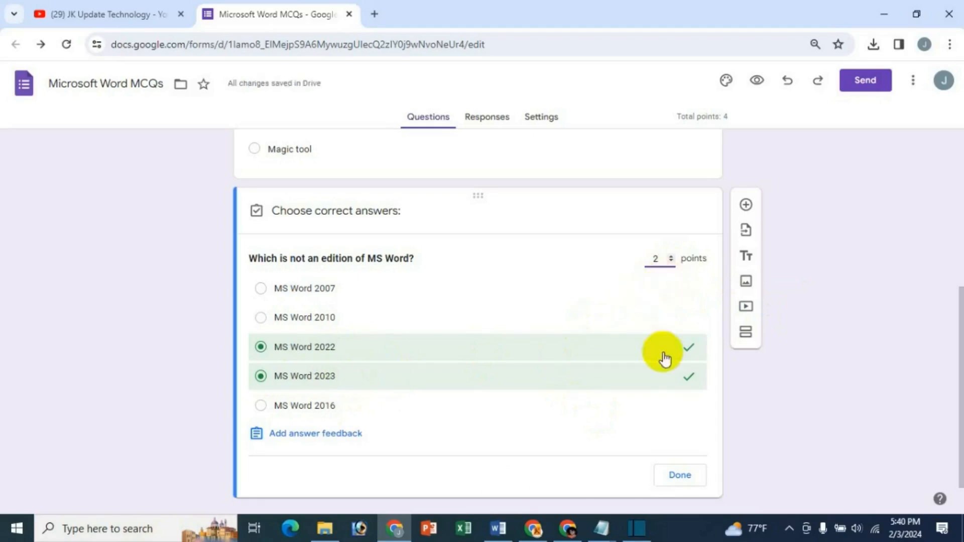
Finish the answer key without adding any answer feedback and make the question required
{"action": "left_click", "coordinate": [298, 439]}
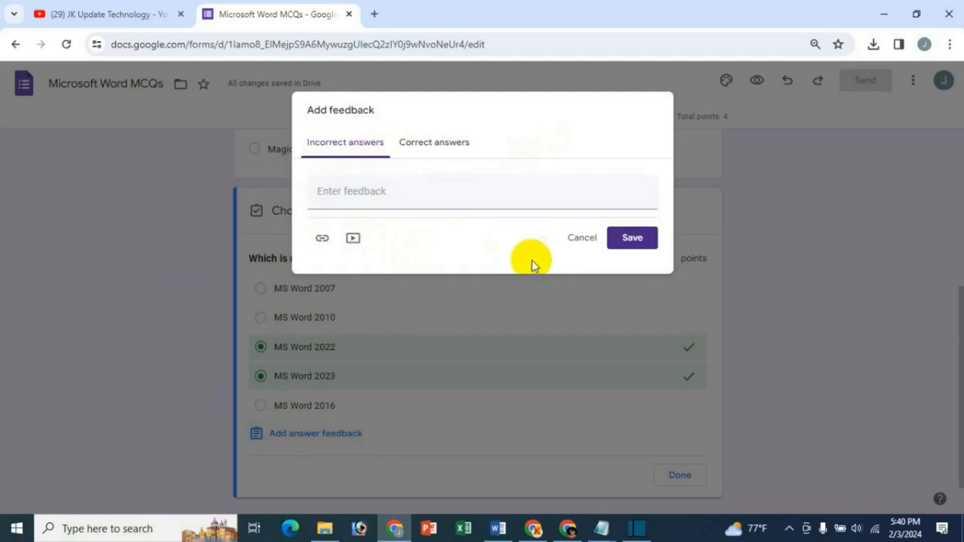
{"action": "left_click", "coordinate": [577, 241]}
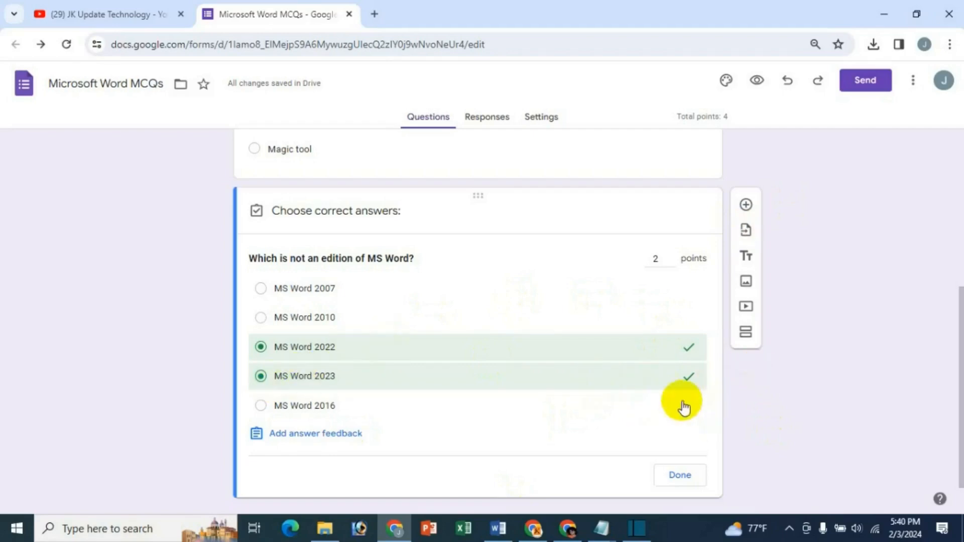
{"action": "left_click", "coordinate": [682, 476]}
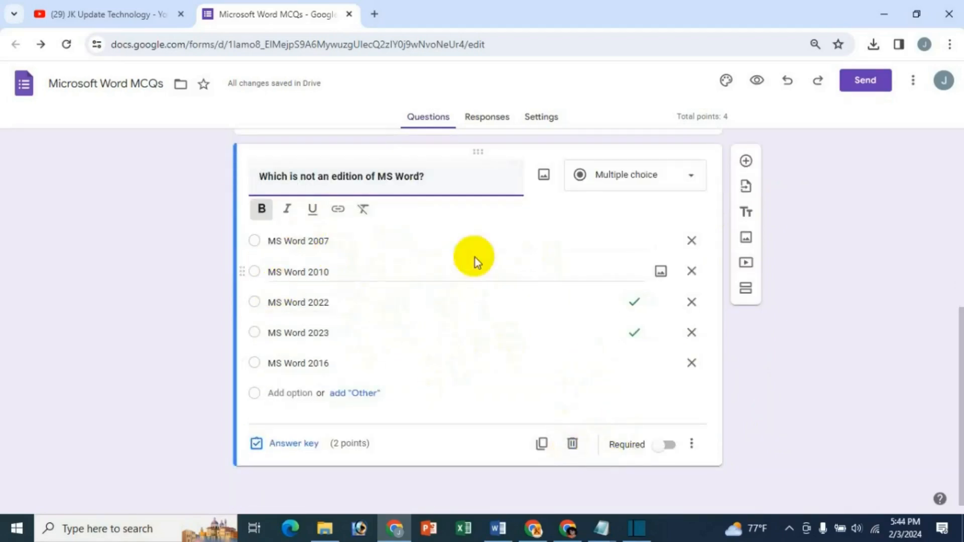
{"action": "left_click", "coordinate": [671, 446]}
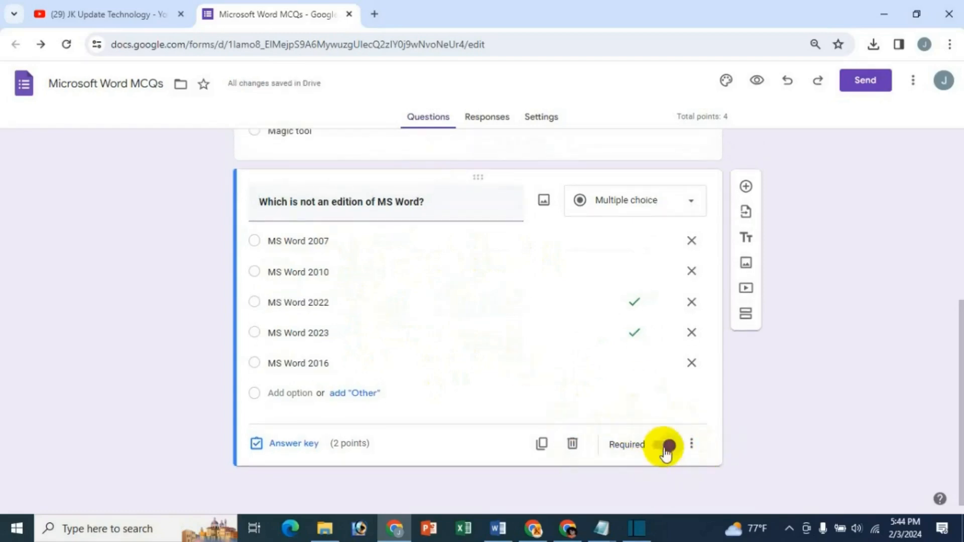
In the form's question defaults, make questions required by default and return to the question list
{"action": "left_click", "coordinate": [535, 121]}
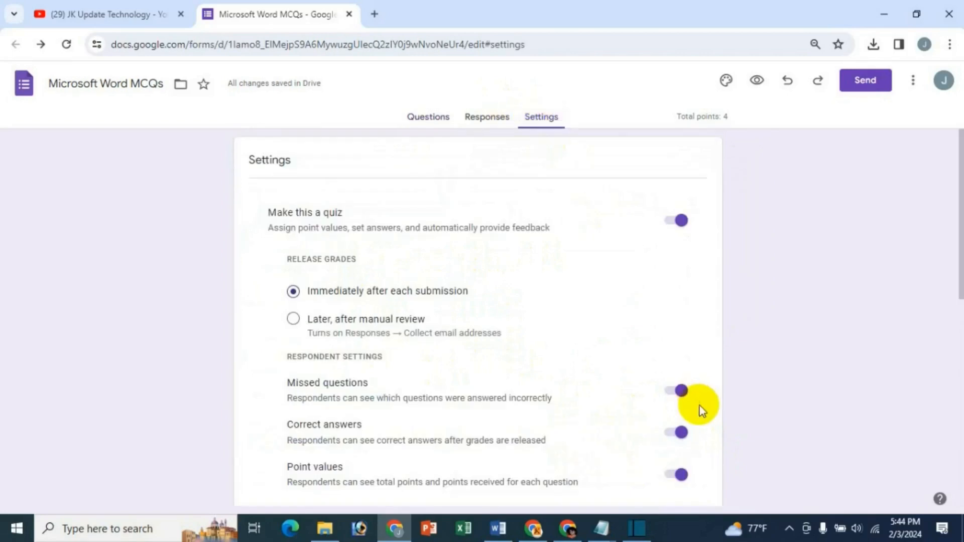
{"action": "scroll", "coordinate": [697, 407], "scroll_direction": "down", "scroll_amount": 8}
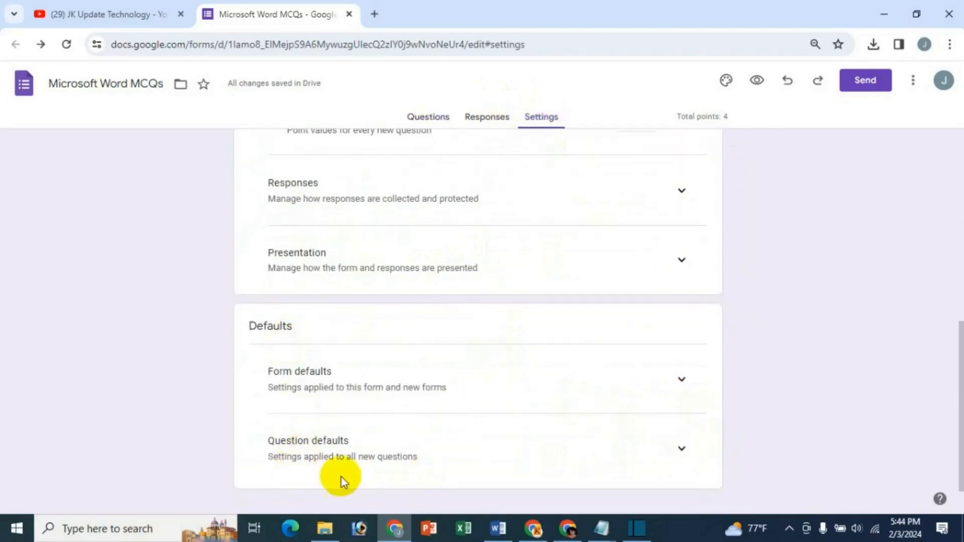
{"action": "left_click", "coordinate": [681, 450]}
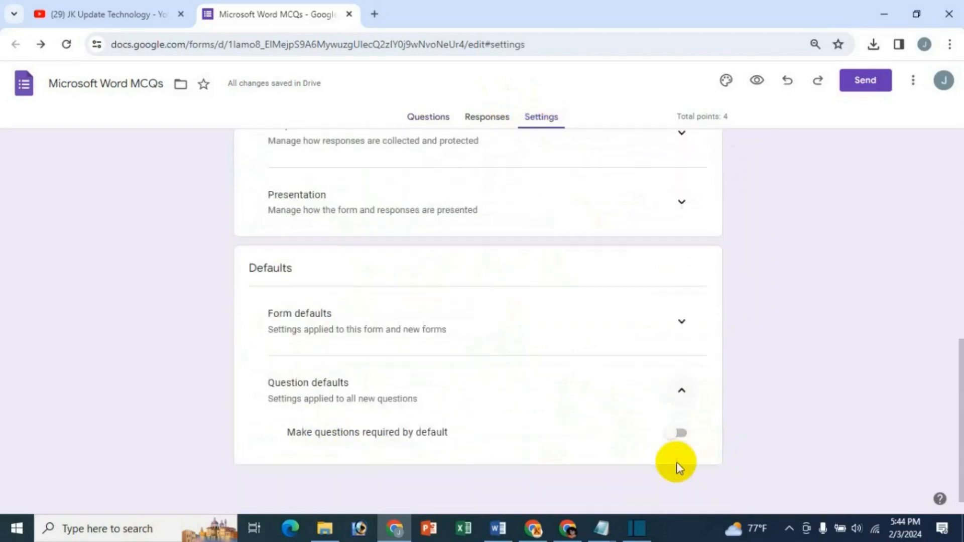
{"action": "left_click", "coordinate": [692, 429]}
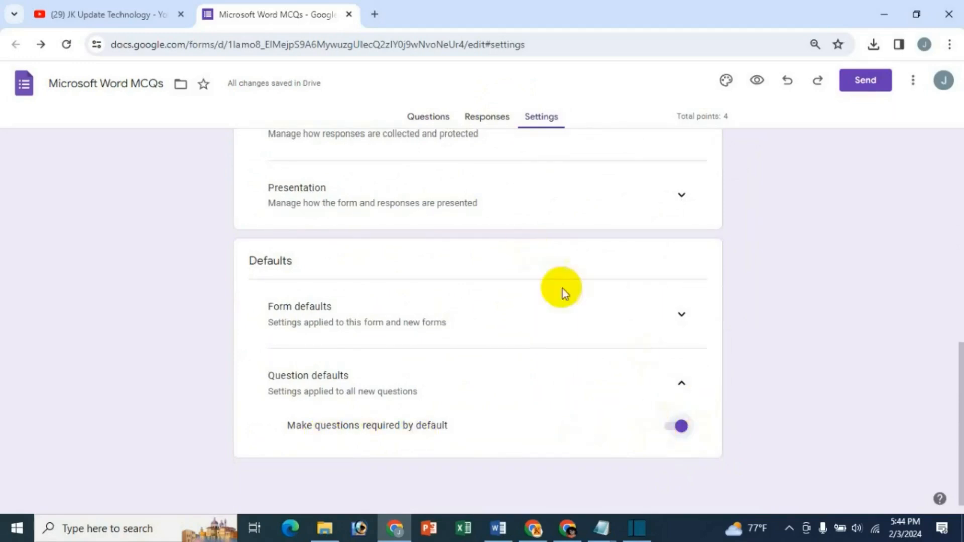
{"action": "left_click", "coordinate": [428, 118]}
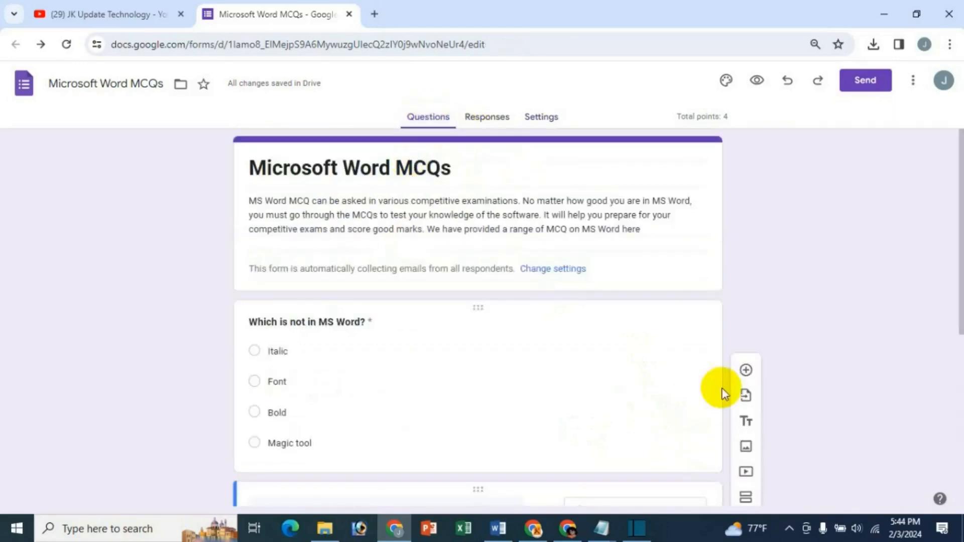
{"action": "scroll", "coordinate": [929, 374], "scroll_direction": "down", "scroll_amount": 5}
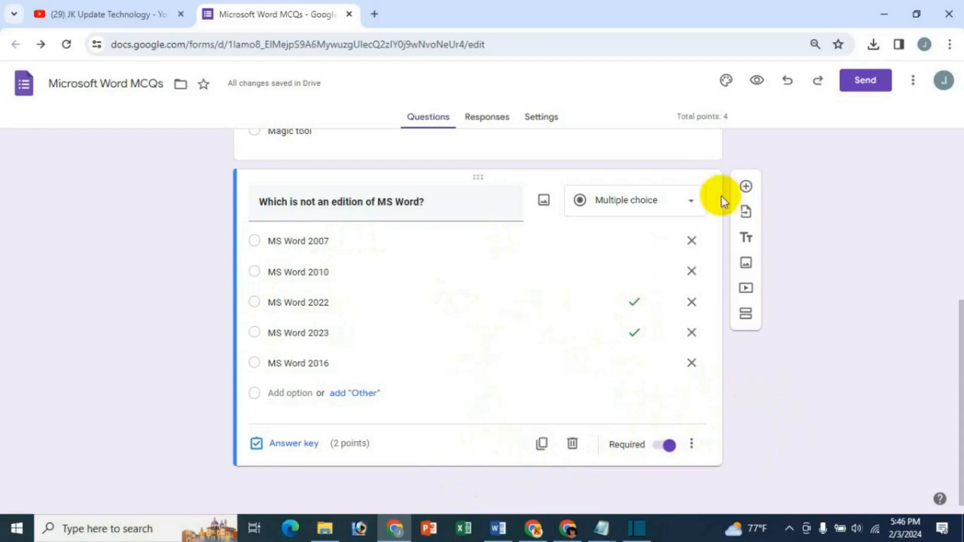
{"action": "left_click", "coordinate": [745, 190]}
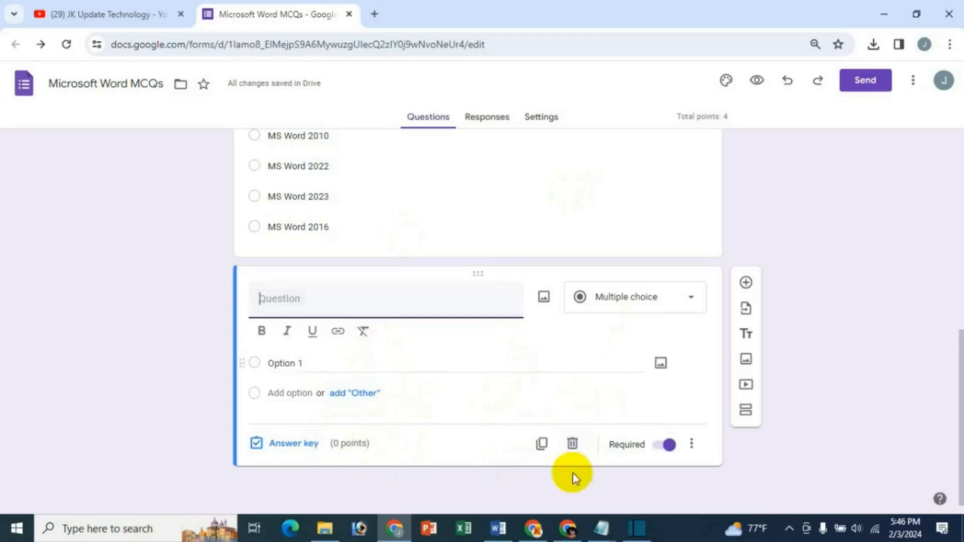
{"action": "left_click", "coordinate": [572, 443]}
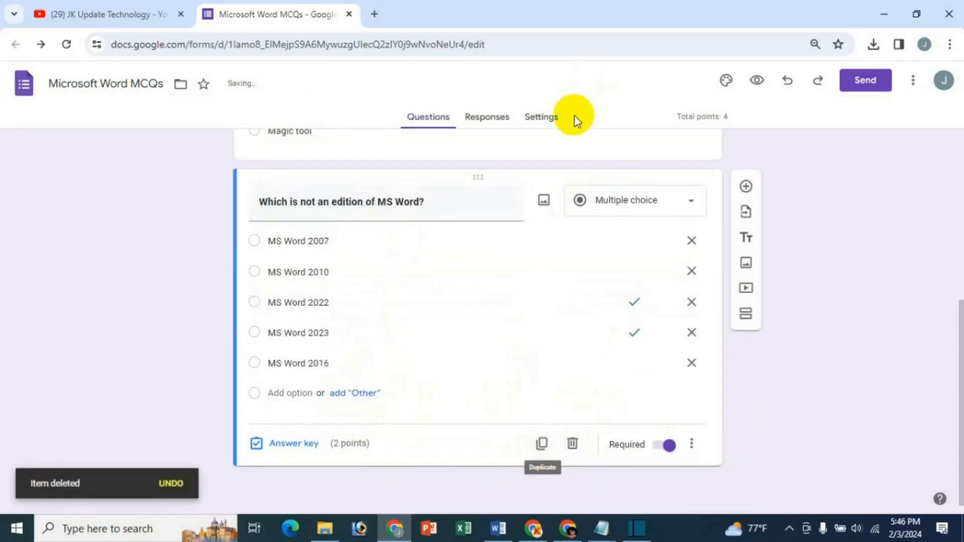
Set the quiz's default question point value to 3 points and return to the question list
{"action": "left_click", "coordinate": [540, 125]}
{"action": "scroll", "coordinate": [841, 377], "scroll_direction": "down", "scroll_amount": 4}
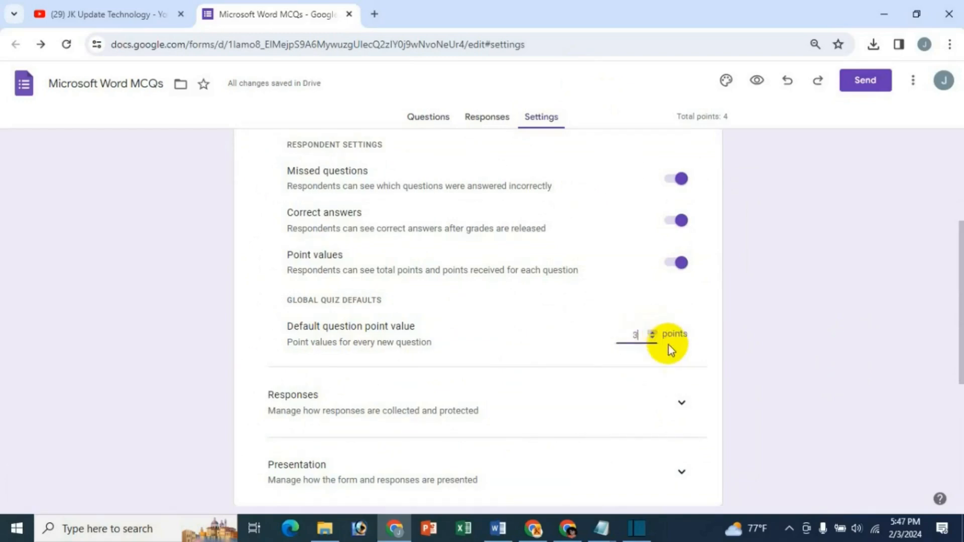
{"action": "left_click", "coordinate": [435, 120]}
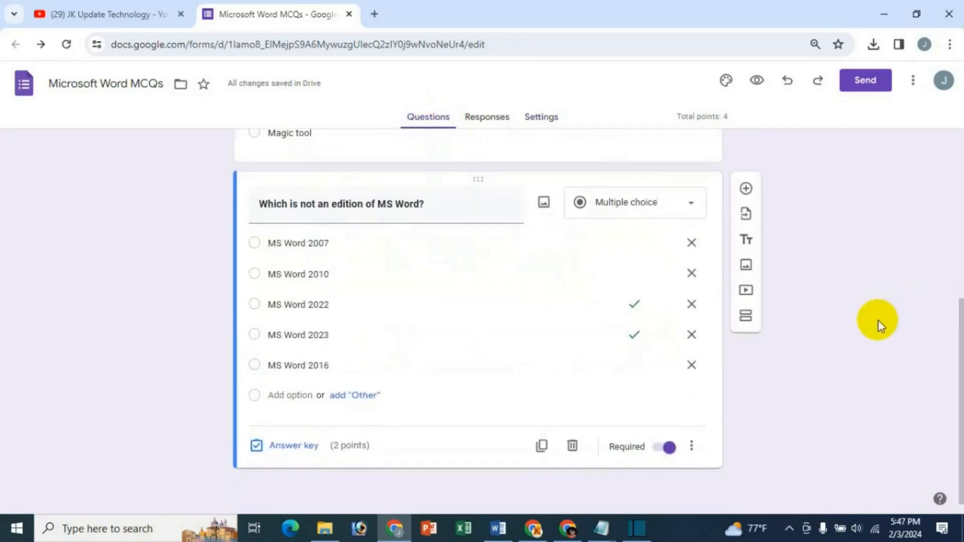
Add a new question after the MS Word edition question and check its point value in the answer key
{"action": "left_click", "coordinate": [746, 186]}
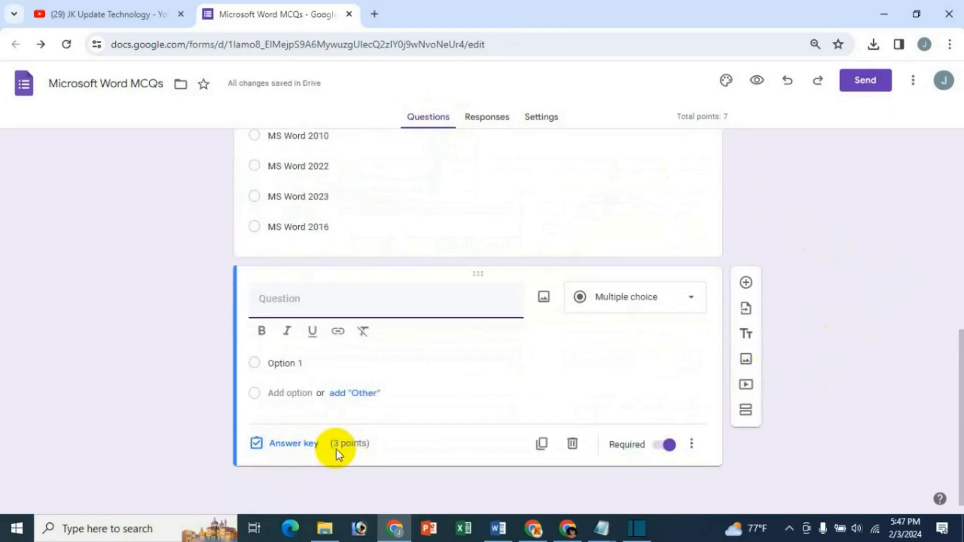
{"action": "left_click", "coordinate": [283, 448]}
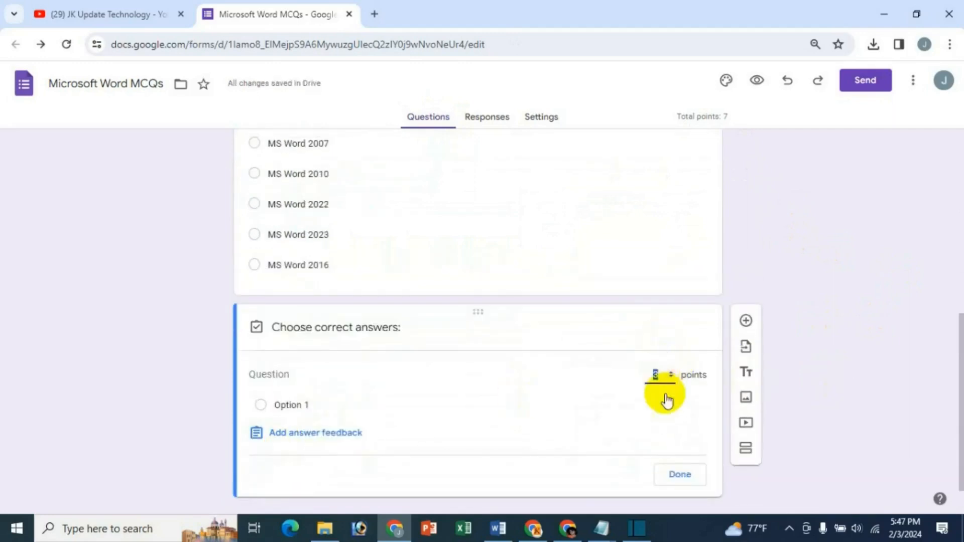
{"action": "left_click", "coordinate": [674, 321]}
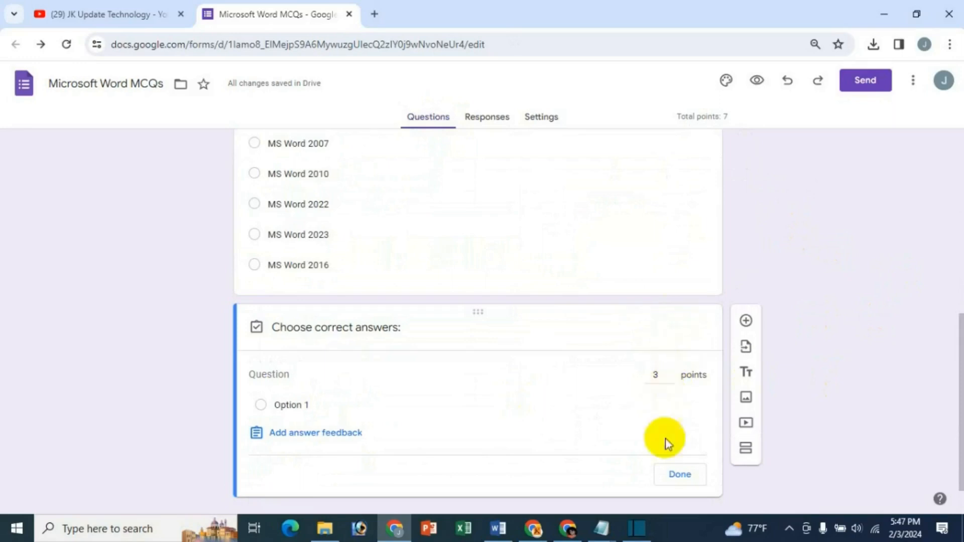
{"action": "left_click", "coordinate": [681, 476]}
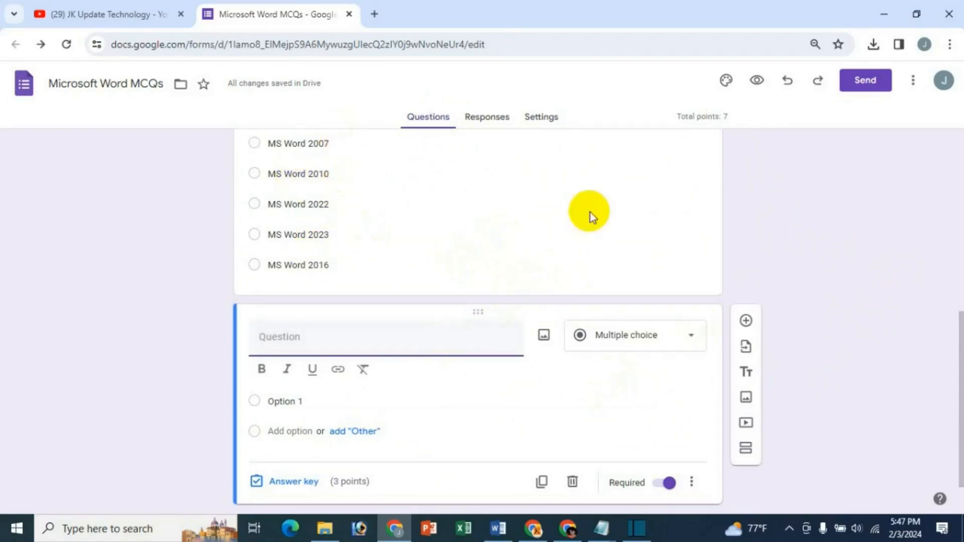
Copy "Formatting is performed on" from question 3 in the Word document into the new Google Forms question's title
{"action": "scroll", "coordinate": [537, 454], "scroll_direction": "down", "scroll_amount": 1}
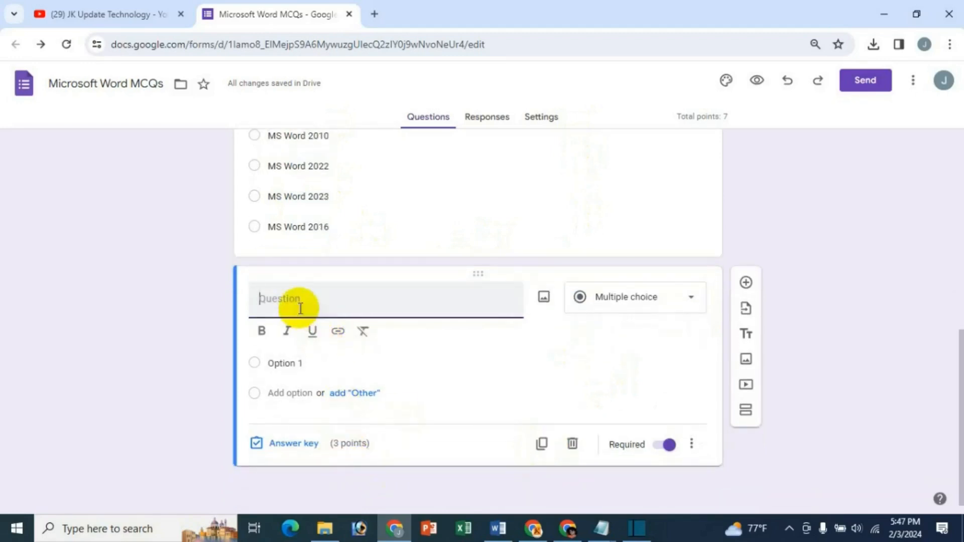
{"action": "left_click", "coordinate": [488, 532]}
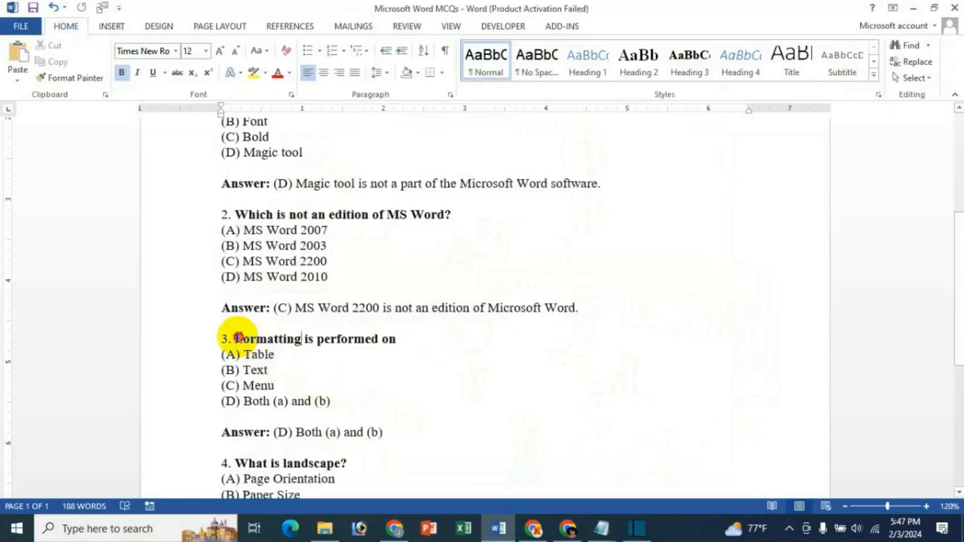
{"action": "left_click_drag", "start_coordinate": [237, 338], "coordinate": [394, 338]}
{"action": "key", "text": "ctrl+c"}
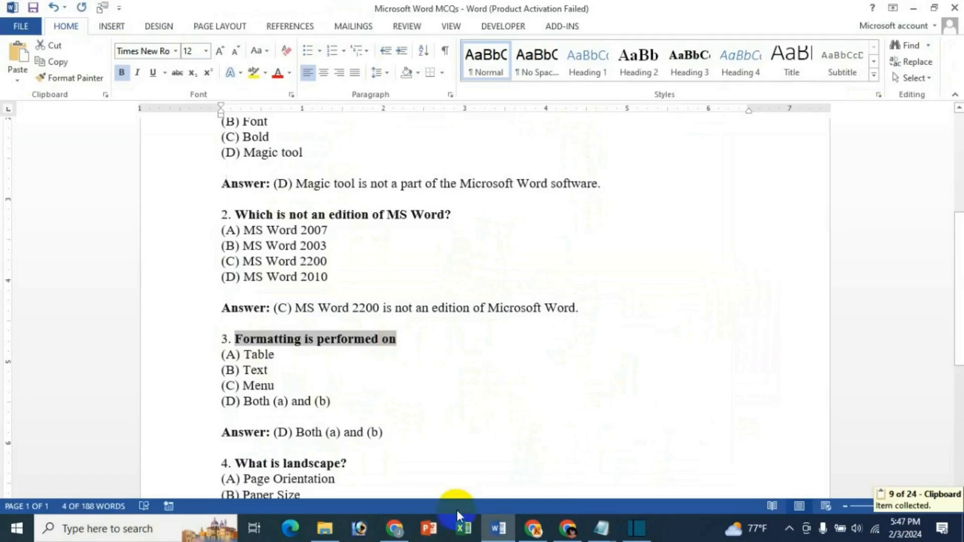
{"action": "left_click", "coordinate": [409, 532]}
{"action": "key", "text": "ctrl+v"}
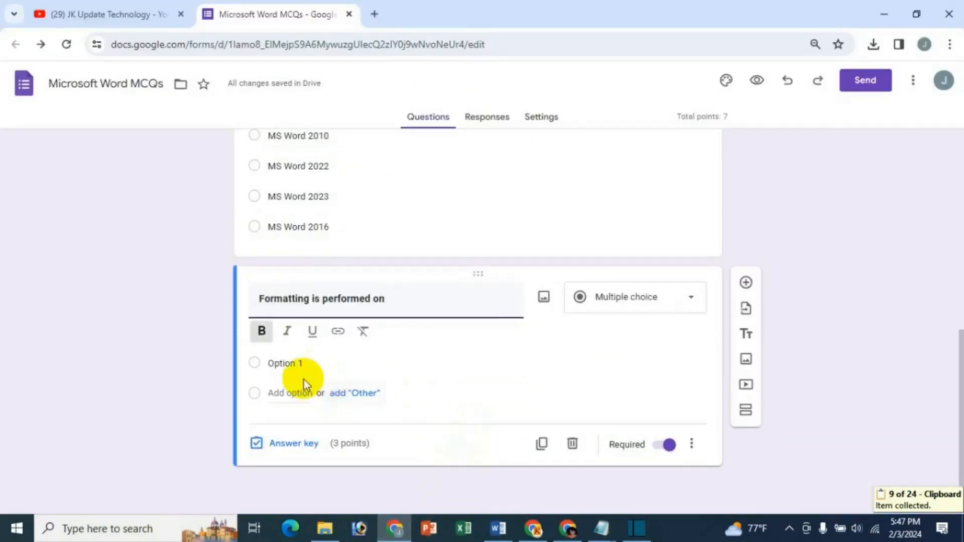
Enter "Table" and "Text" as the first two answer options, consulting the Word document for the wording
{"action": "left_click", "coordinate": [280, 366]}
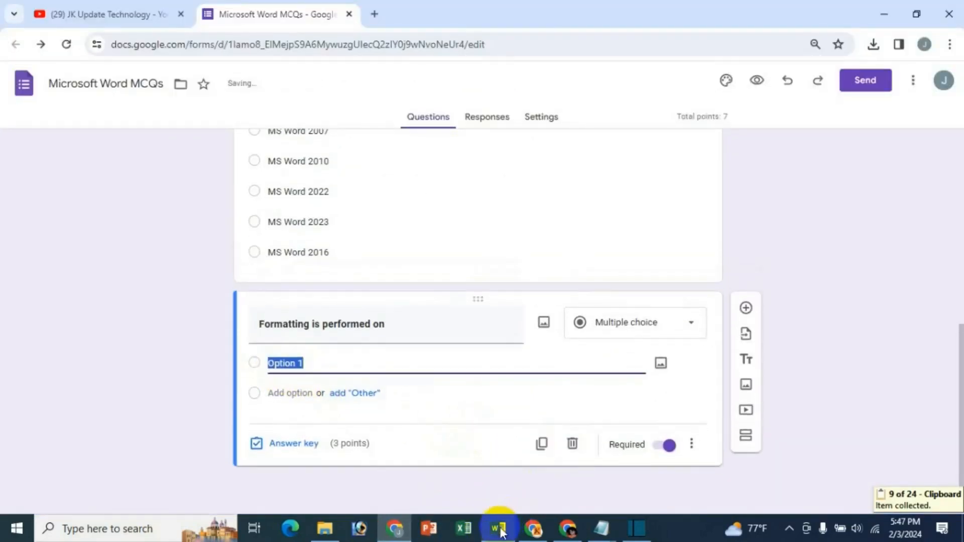
{"action": "left_click", "coordinate": [499, 527]}
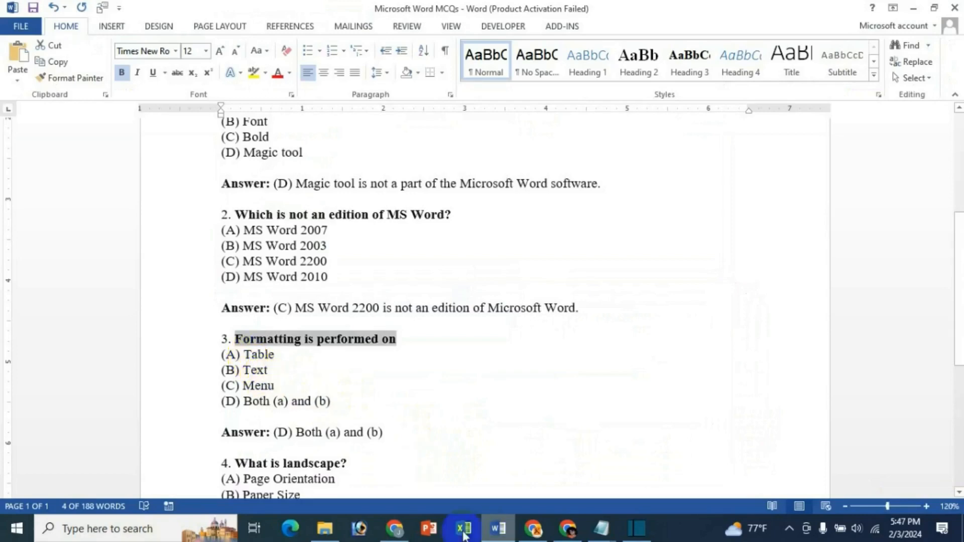
{"action": "left_click", "coordinate": [395, 528]}
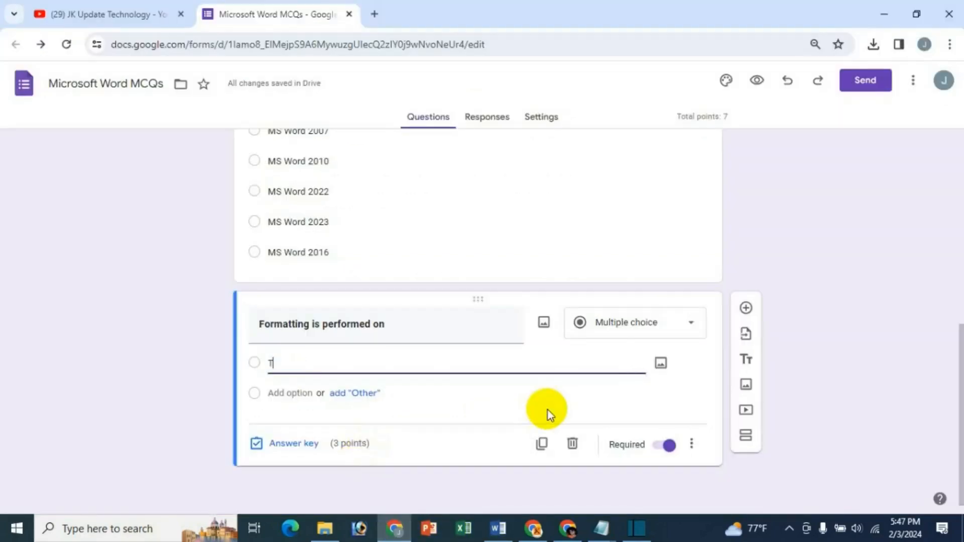
{"action": "type", "text": "Table"}
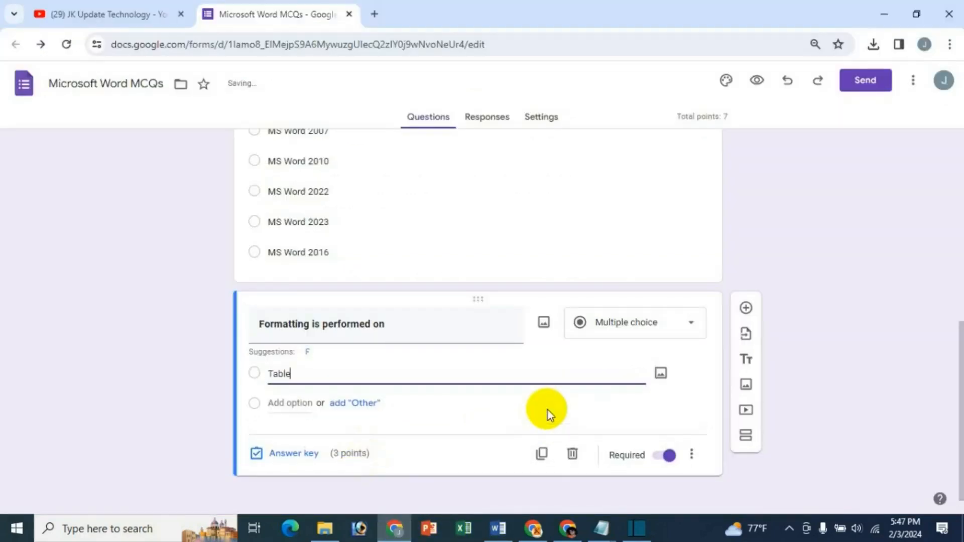
{"action": "left_click", "coordinate": [272, 405]}
{"action": "type", "text": "Fext"}
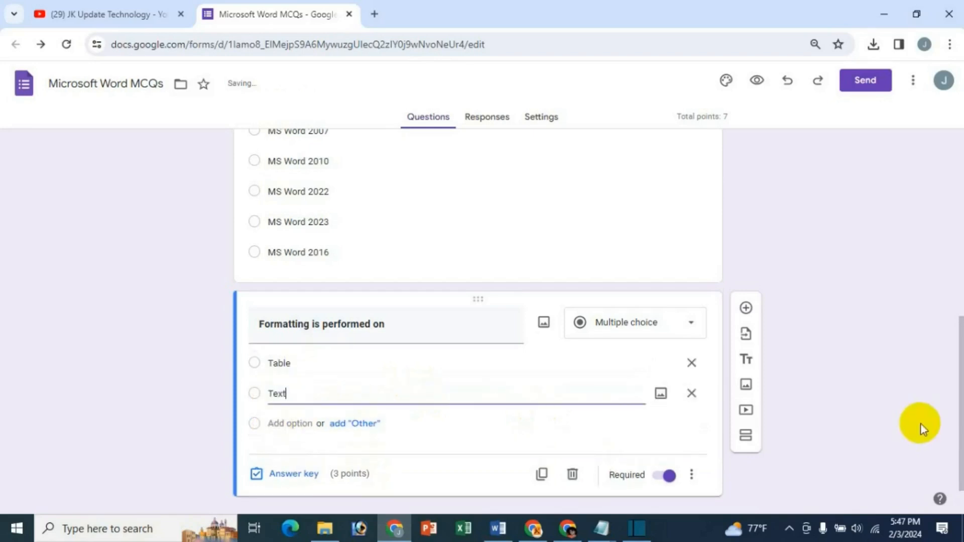
Add "Menu" and "Both (a) & (b)" as the third and fourth options, checking the wording in the Word document
{"action": "left_click", "coordinate": [310, 424]}
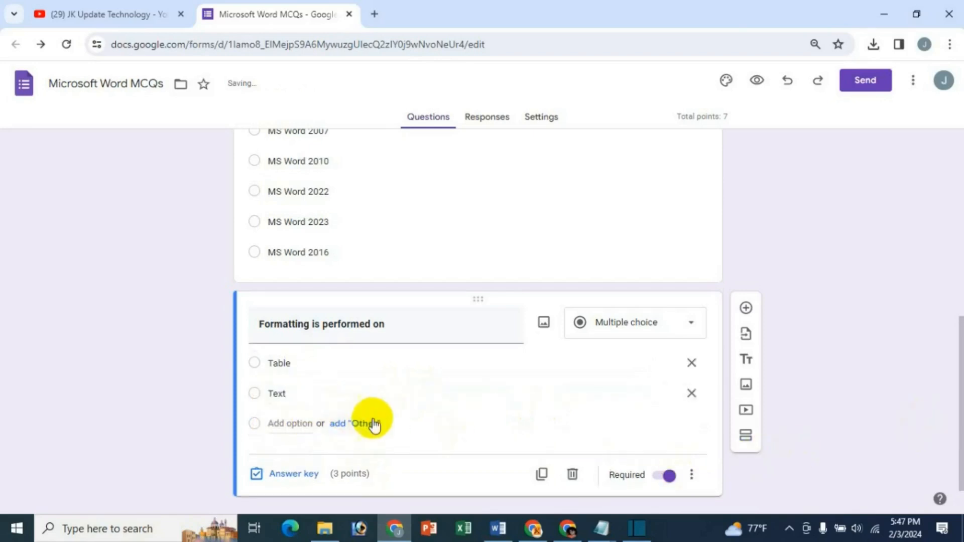
{"action": "left_click", "coordinate": [300, 423]}
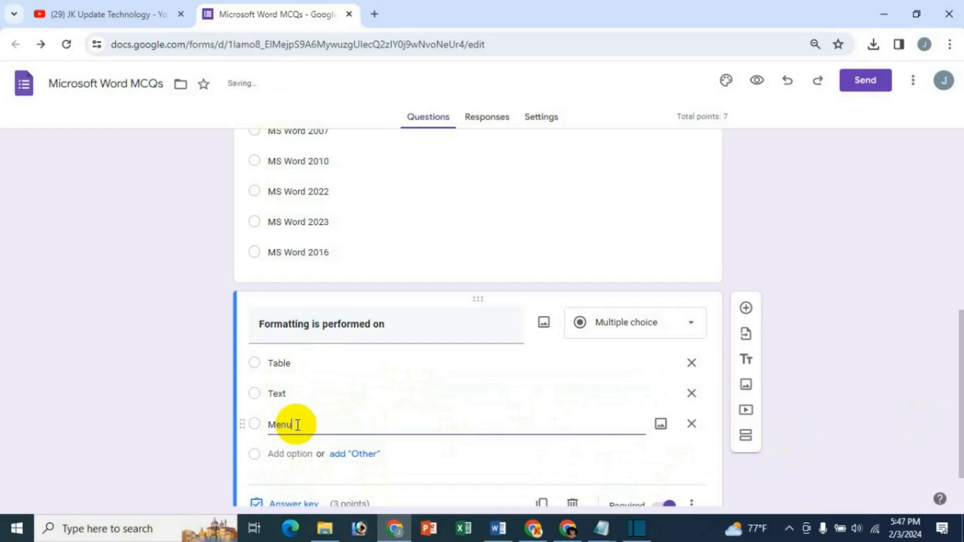
{"action": "type", "text": "Menu"}
{"action": "left_click", "coordinate": [286, 454]}
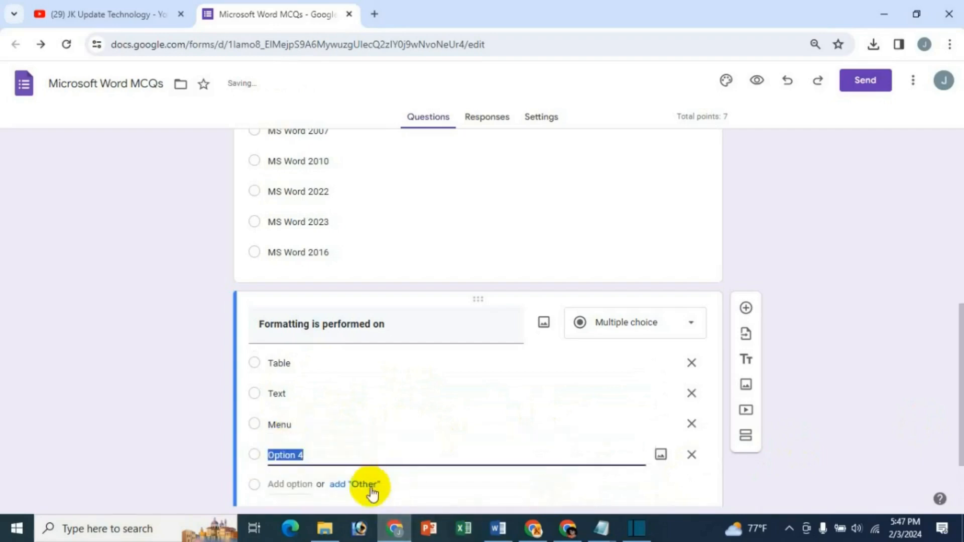
{"action": "left_click", "coordinate": [498, 528]}
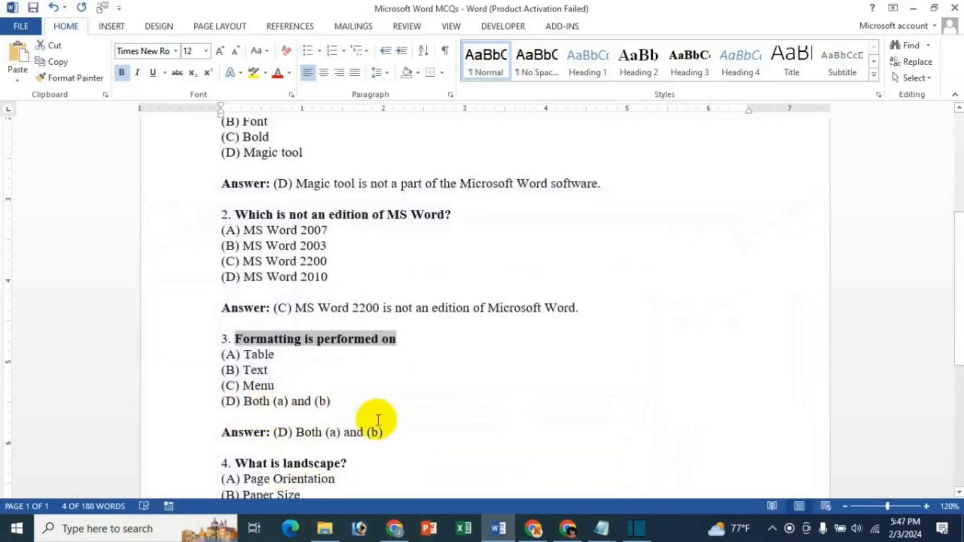
{"action": "left_click", "coordinate": [394, 529]}
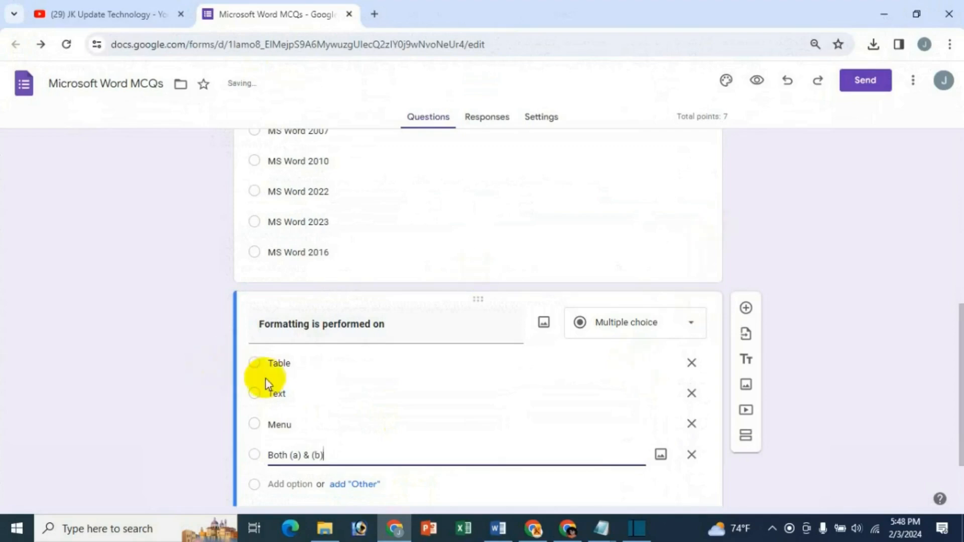
Change the "Formatting is performed on" question's type from multiple choice to Checkboxes
{"action": "scroll", "coordinate": [365, 418], "scroll_direction": "down", "scroll_amount": 1}
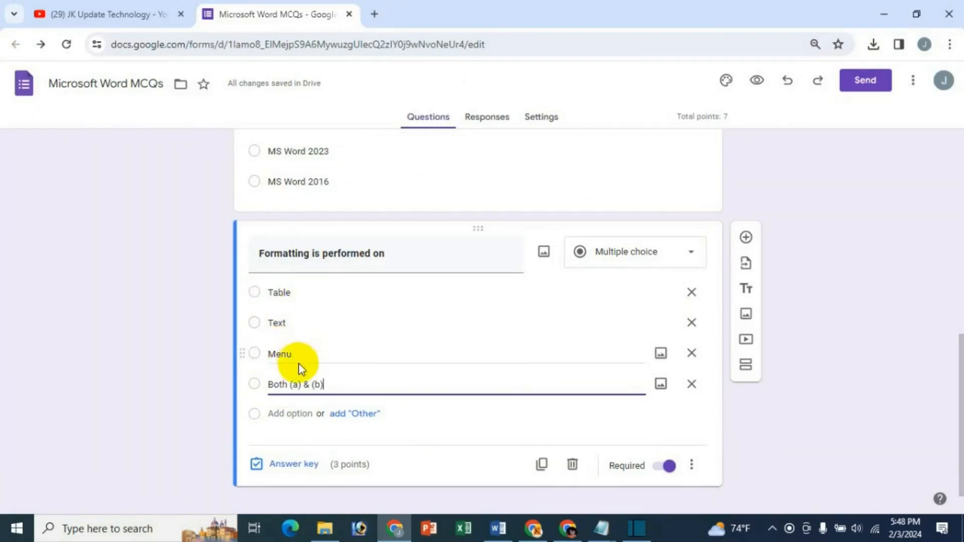
{"action": "left_click", "coordinate": [638, 260]}
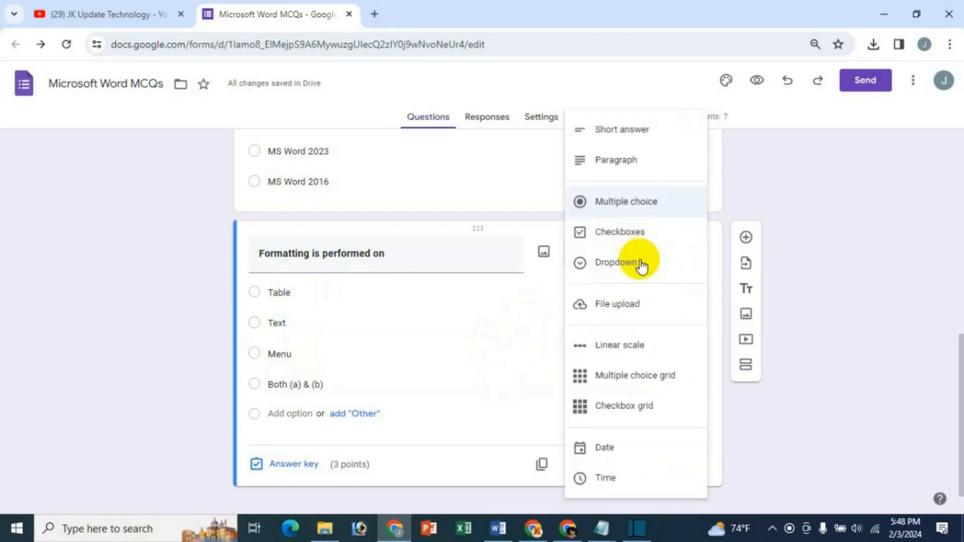
{"action": "left_click", "coordinate": [625, 237]}
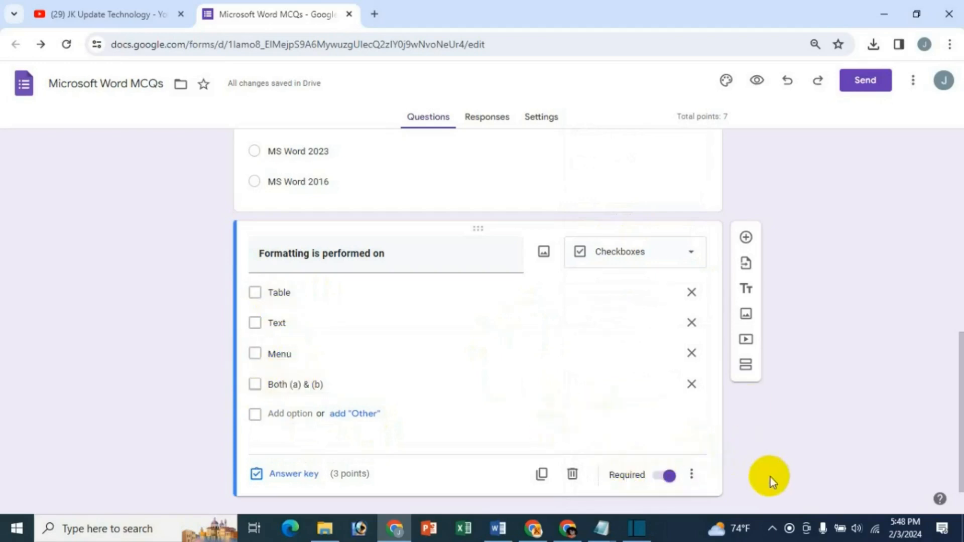
{"action": "scroll", "coordinate": [768, 477], "scroll_direction": "down", "scroll_amount": 1}
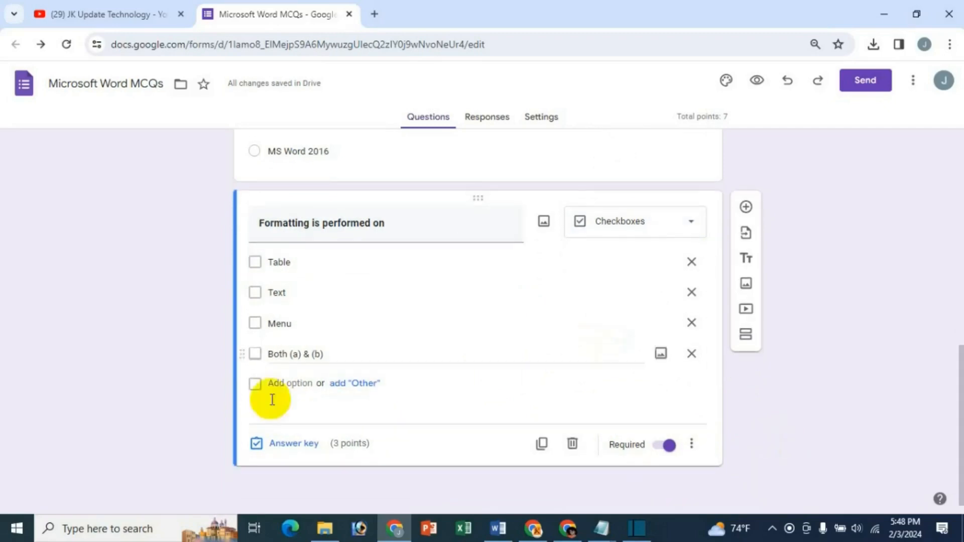
Review the answer key, points and feedback options of the "Formatting is performed on" question without changing them
{"action": "left_click", "coordinate": [299, 444]}
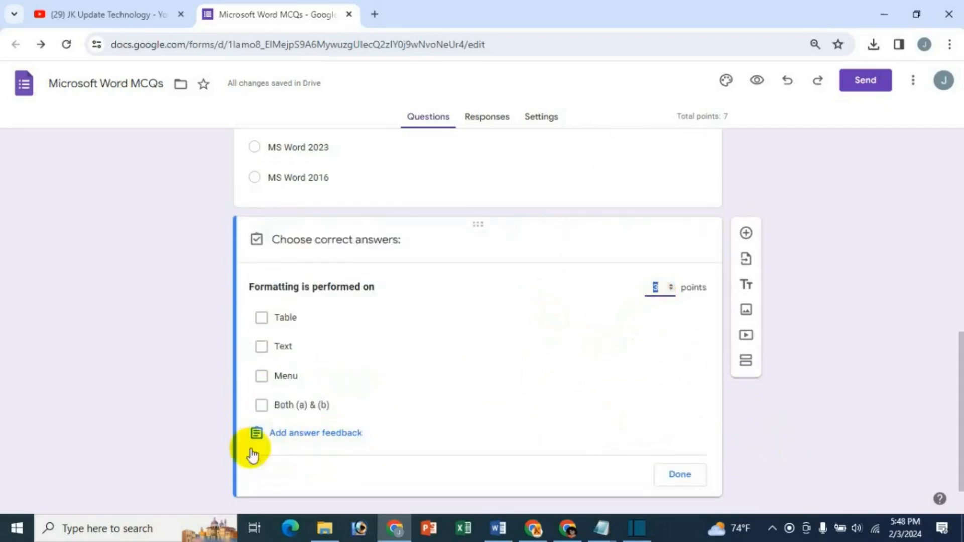
{"action": "left_click", "coordinate": [308, 435]}
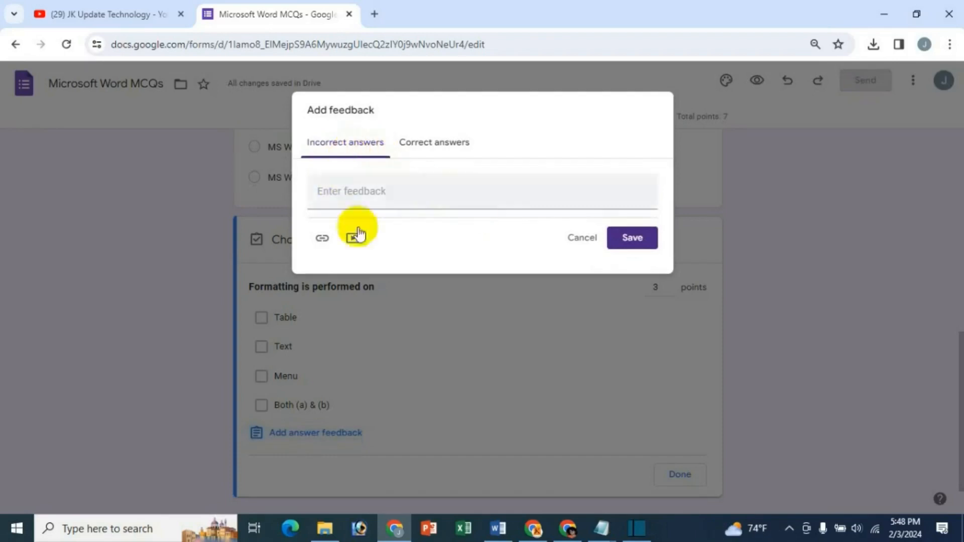
{"action": "left_click", "coordinate": [573, 249]}
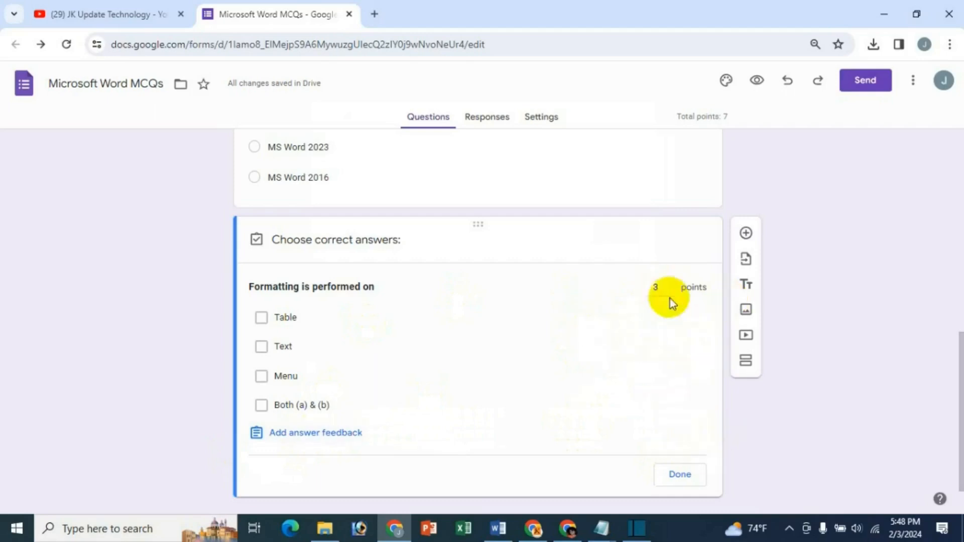
{"action": "left_click", "coordinate": [677, 475]}
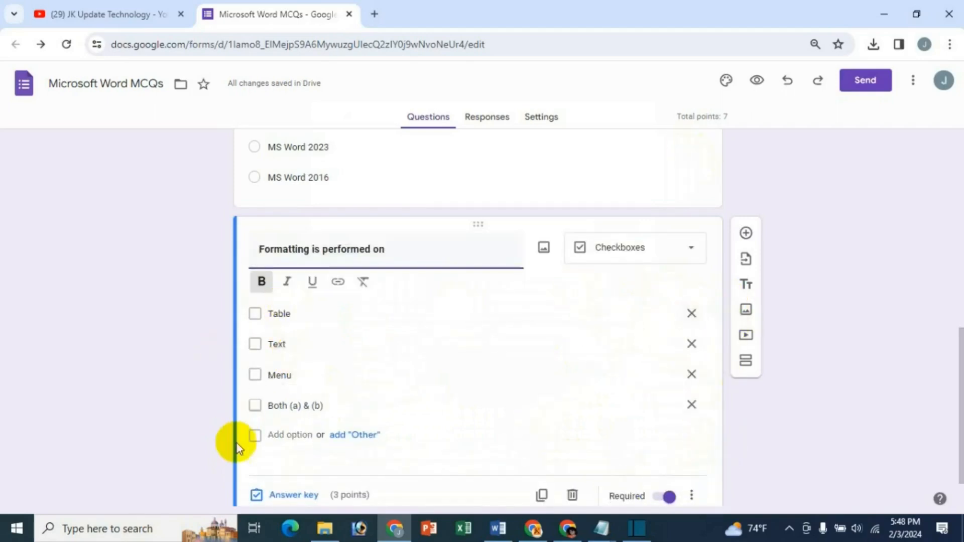
{"action": "scroll", "coordinate": [502, 382], "scroll_direction": "down", "scroll_amount": 2}
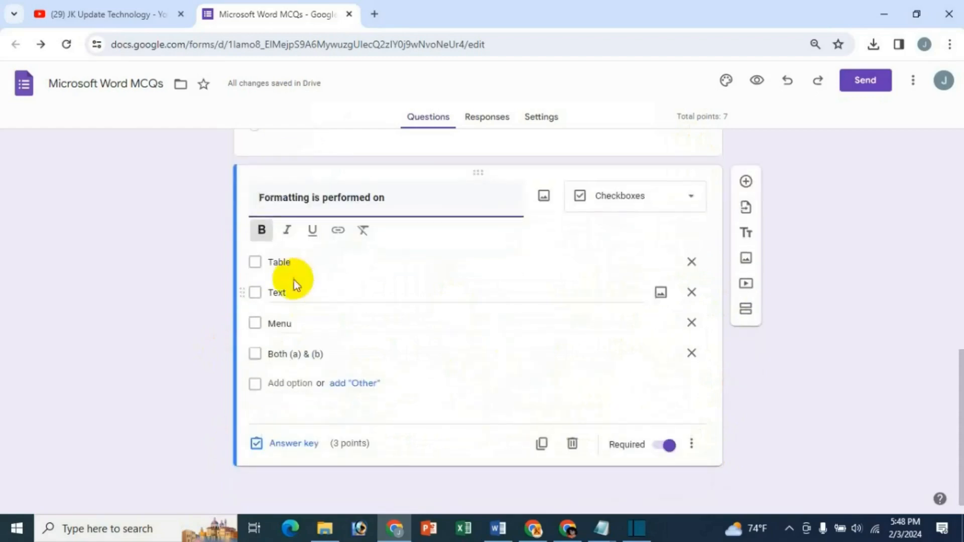
Add a new question and copy "Which function key is used to spell check?" from question 5 of the Word document into its title
{"action": "left_click", "coordinate": [747, 181]}
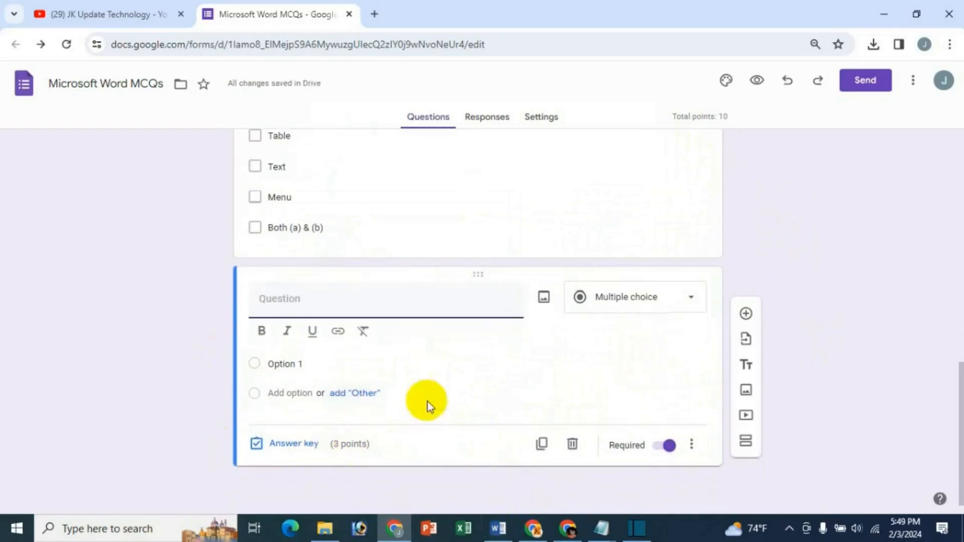
{"action": "left_click", "coordinate": [497, 528]}
{"action": "scroll", "coordinate": [532, 381], "scroll_direction": "down", "scroll_amount": 5}
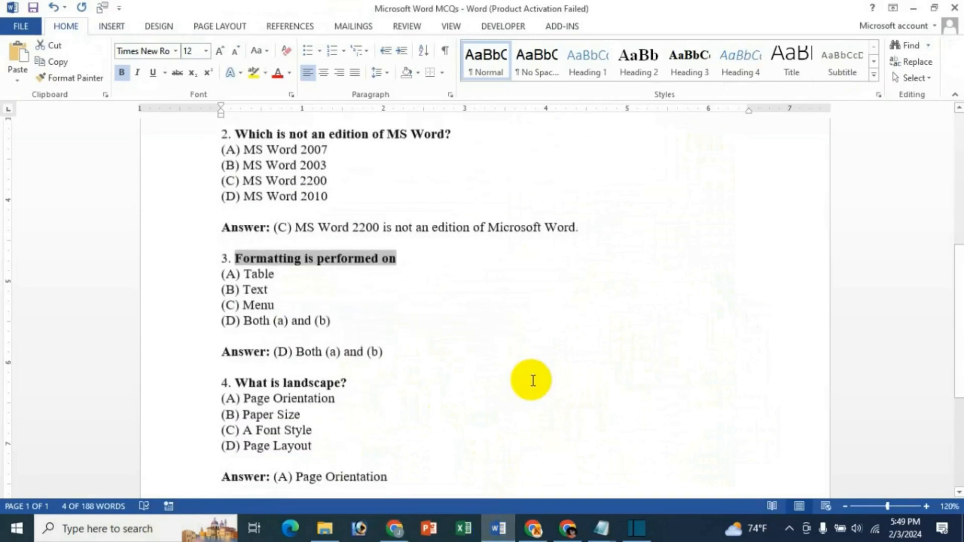
{"action": "scroll", "coordinate": [531, 381], "scroll_direction": "down", "scroll_amount": 4}
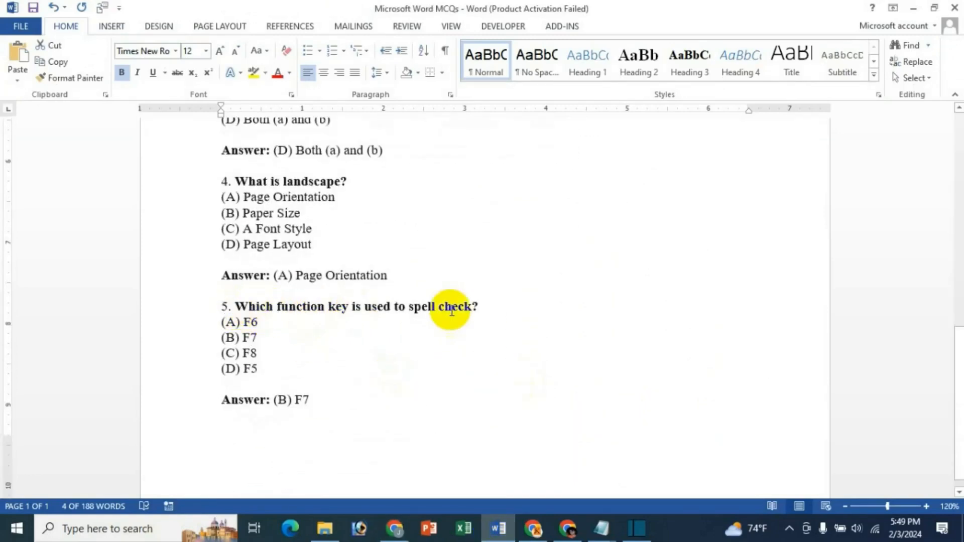
{"action": "left_click_drag", "start_coordinate": [240, 307], "coordinate": [502, 308]}
{"action": "key", "text": "ctrl+c"}
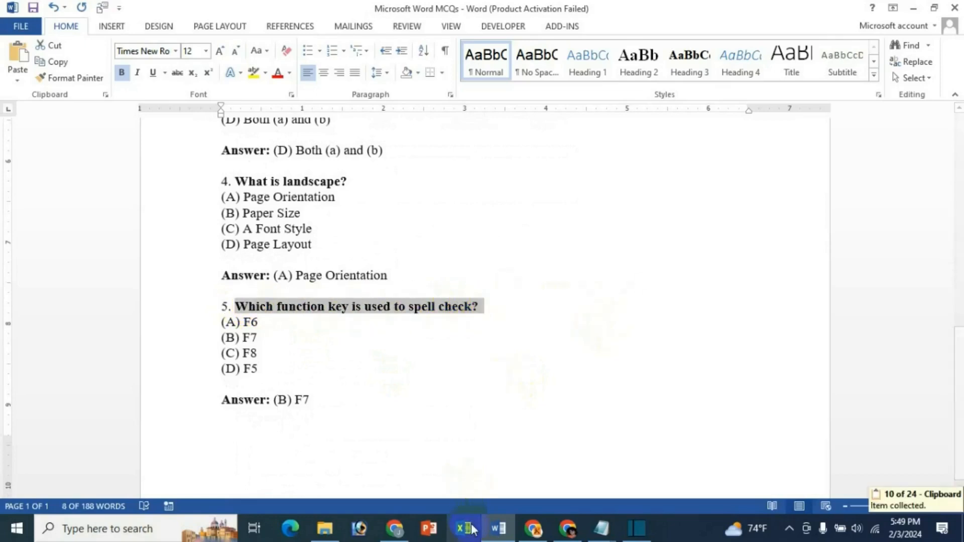
{"action": "left_click", "coordinate": [395, 528]}
{"action": "key", "text": "ctrl+v"}
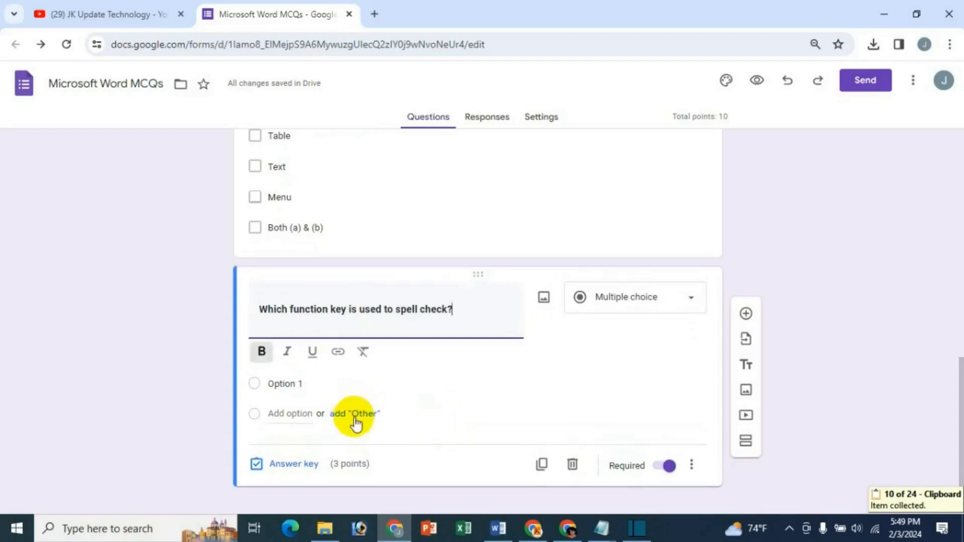
Check the spell check question's answers in the Word document and change the form question's type to Dropdown
{"action": "left_click", "coordinate": [281, 410]}
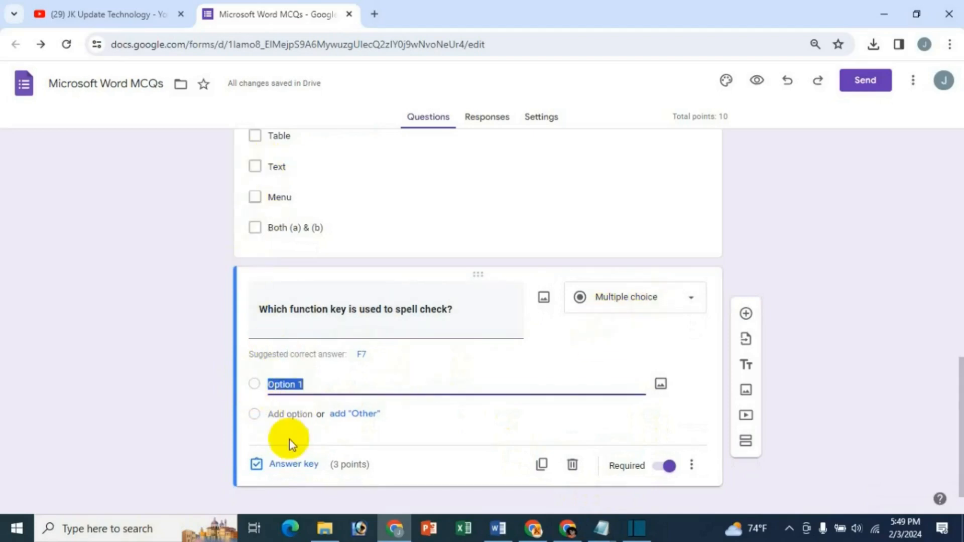
{"action": "left_click", "coordinate": [498, 528]}
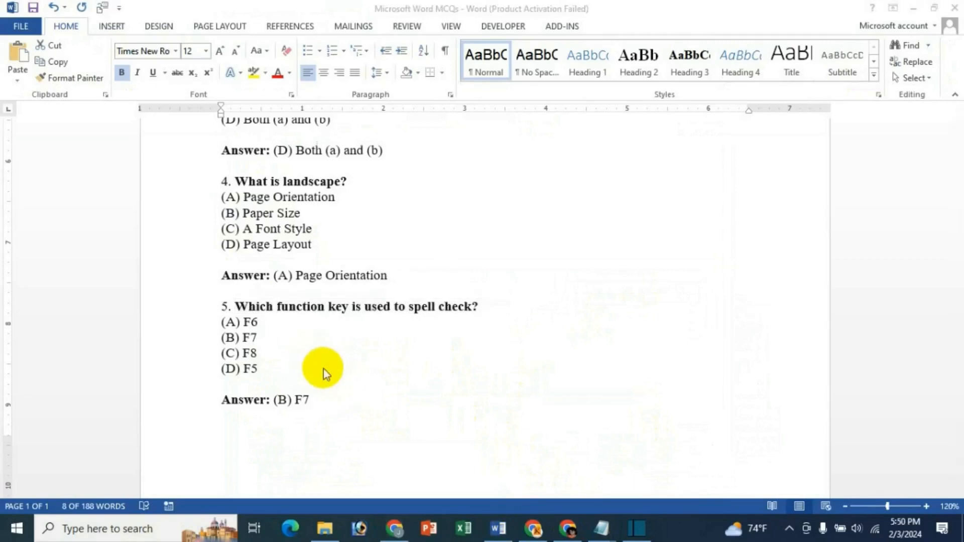
{"action": "left_click", "coordinate": [395, 528]}
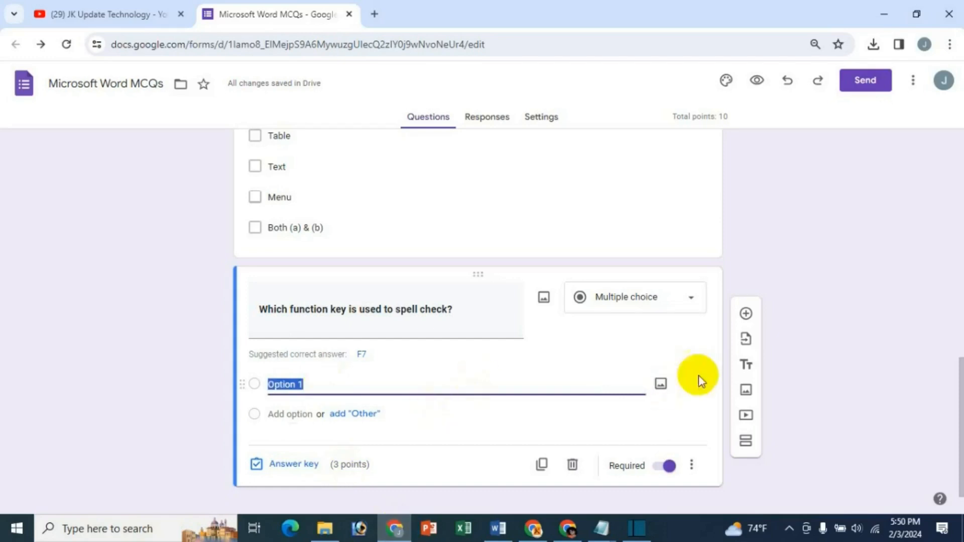
{"action": "left_click", "coordinate": [684, 308]}
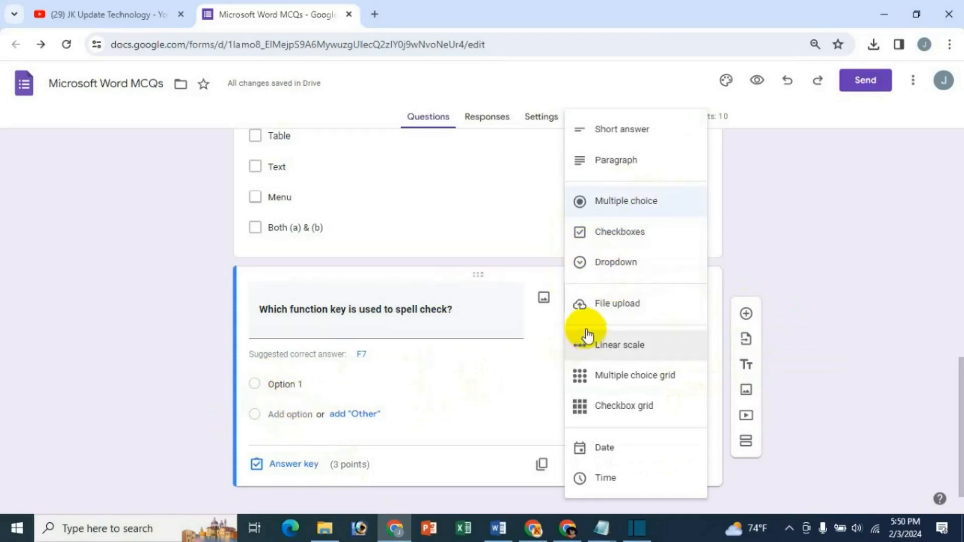
{"action": "left_click", "coordinate": [602, 264]}
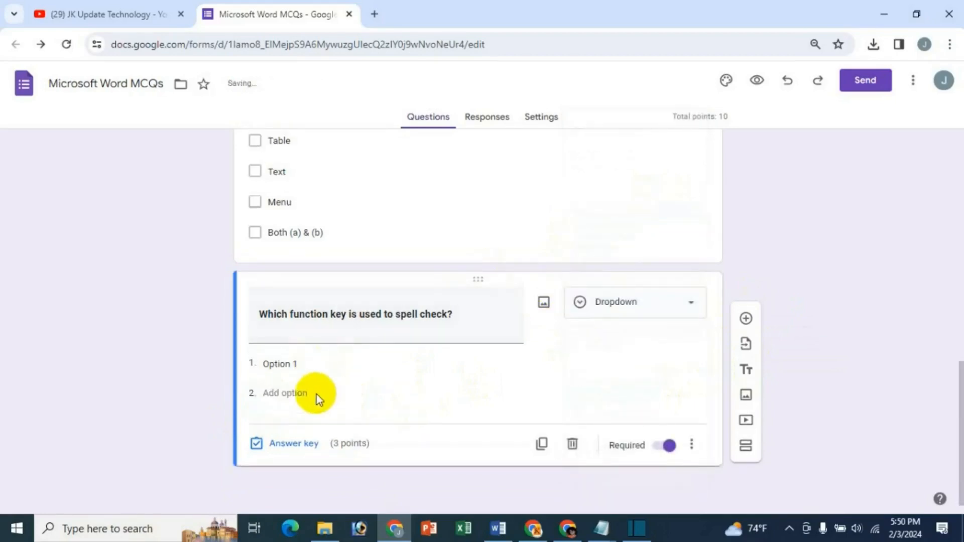
Enter "F8" and "F5" as the first two dropdown options, consulting question 5 in the Word document
{"action": "left_click", "coordinate": [289, 368]}
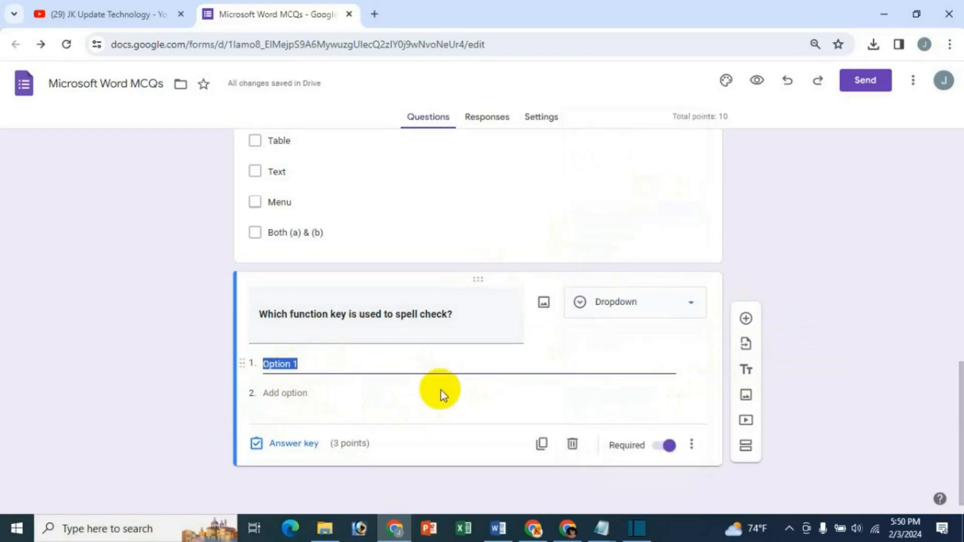
{"action": "left_click", "coordinate": [499, 528]}
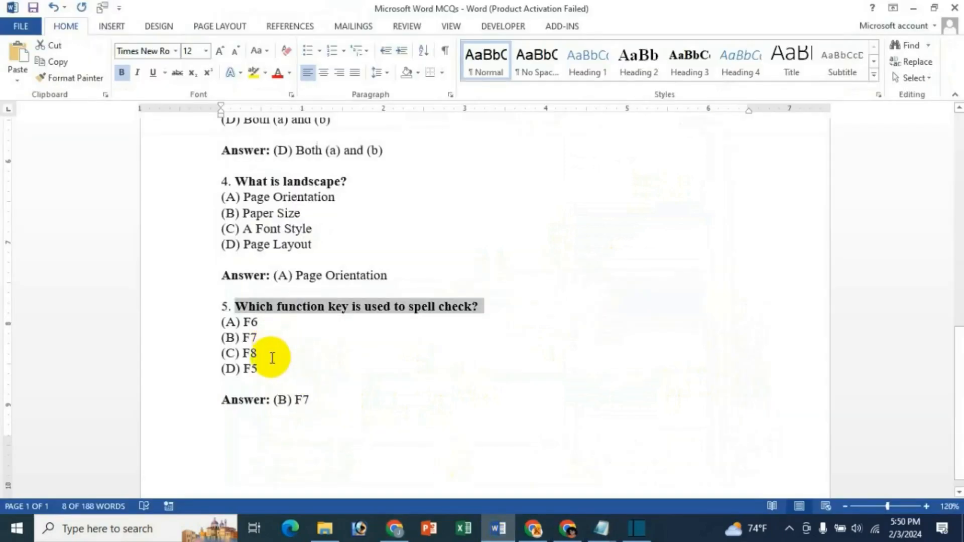
{"action": "left_click", "coordinate": [394, 528]}
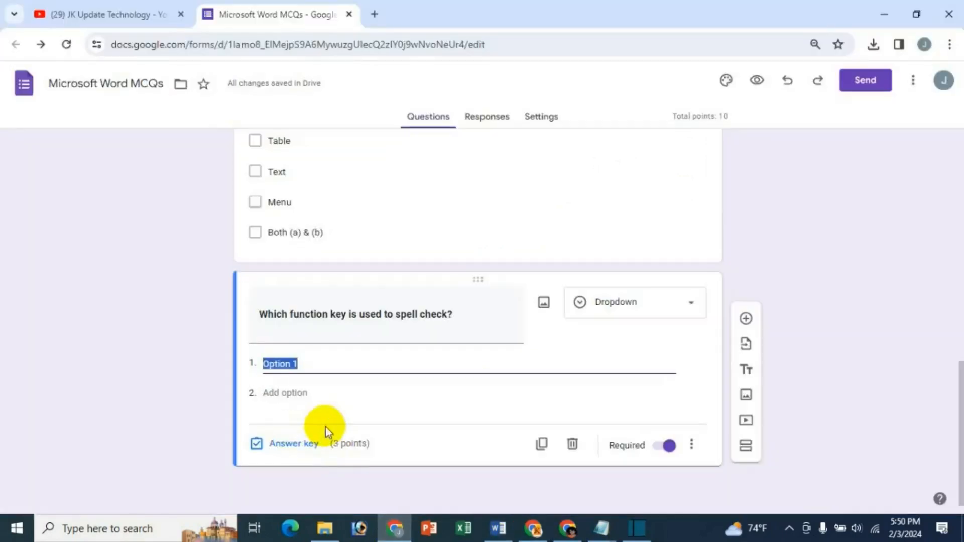
{"action": "type", "text": "F8"}
{"action": "left_click", "coordinate": [285, 394]}
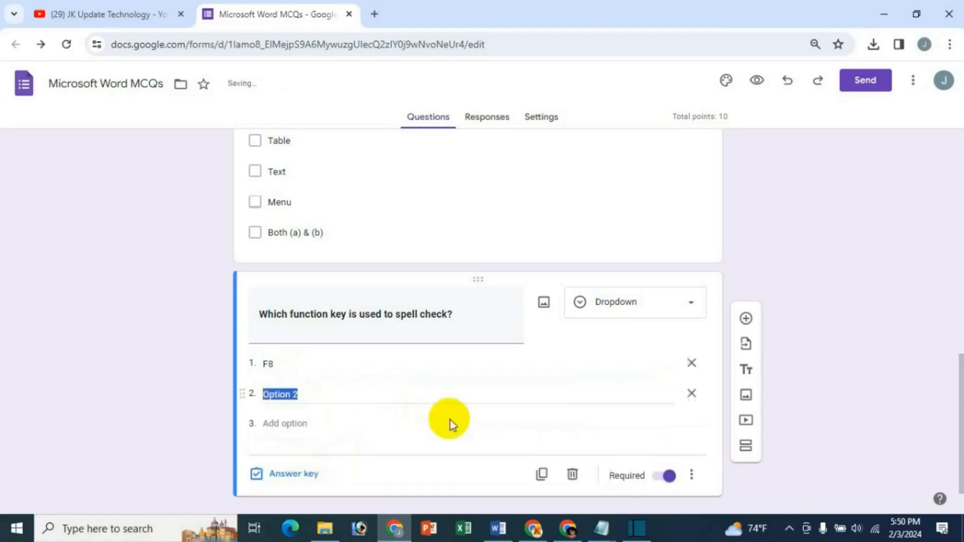
{"action": "type", "text": "F5"}
Add "F7", "F4" and "F2" as the third, fourth and fifth dropdown options of the spell check question
{"action": "left_click", "coordinate": [313, 424]}
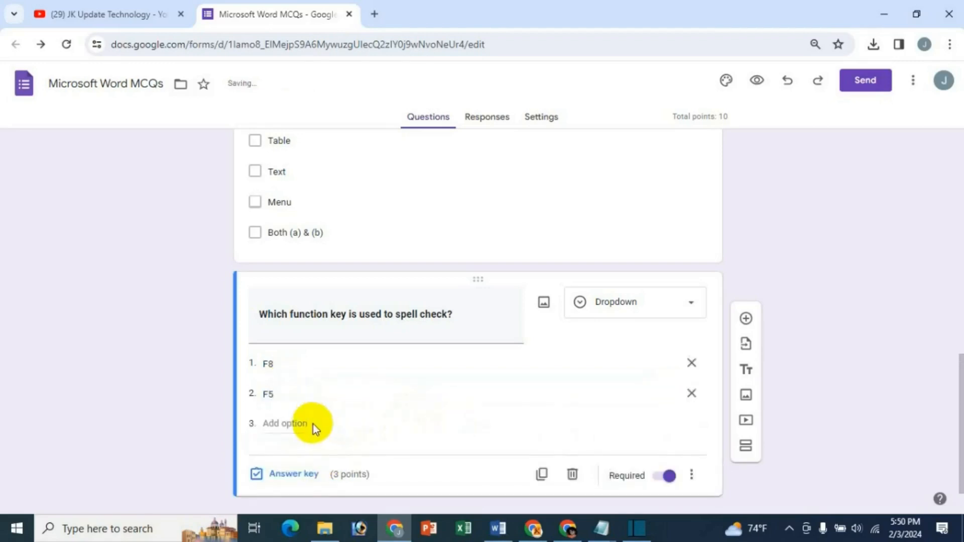
{"action": "type", "text": "F7"}
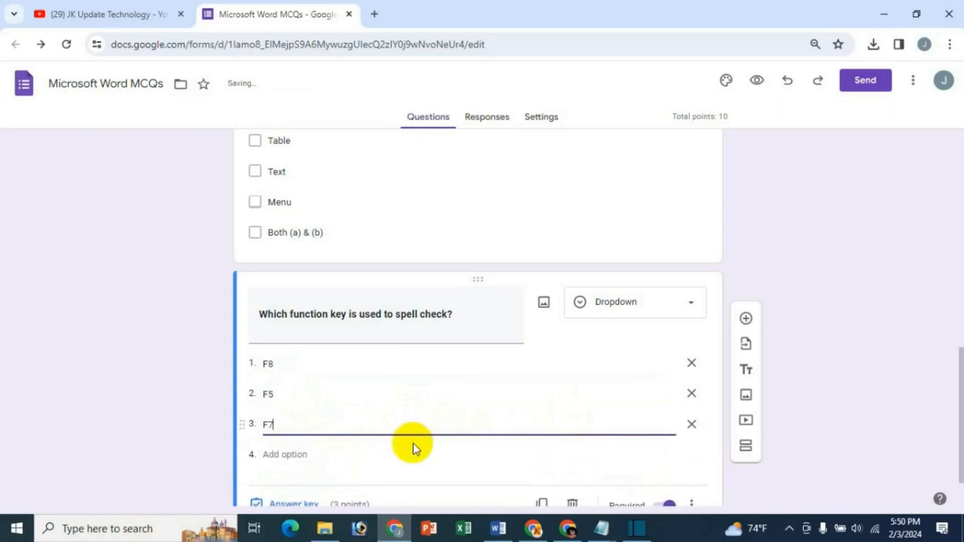
{"action": "left_click", "coordinate": [301, 453]}
{"action": "type", "text": "F"}
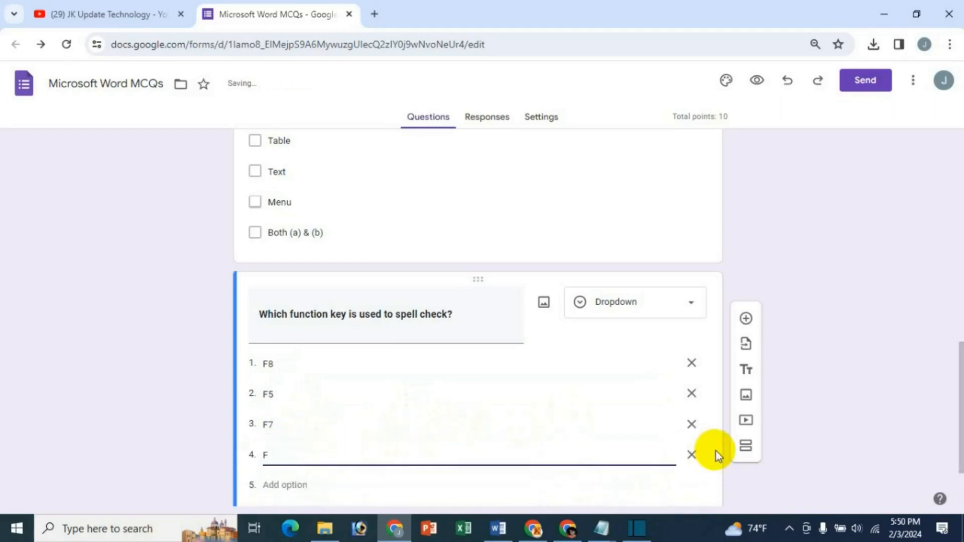
{"action": "type", "text": "4"}
{"action": "left_click", "coordinate": [306, 485]}
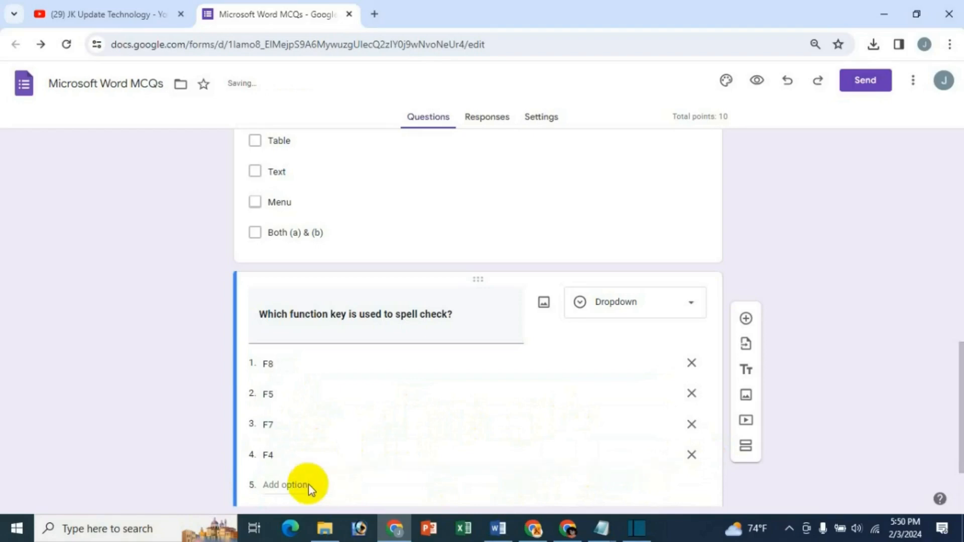
{"action": "type", "text": "F2"}
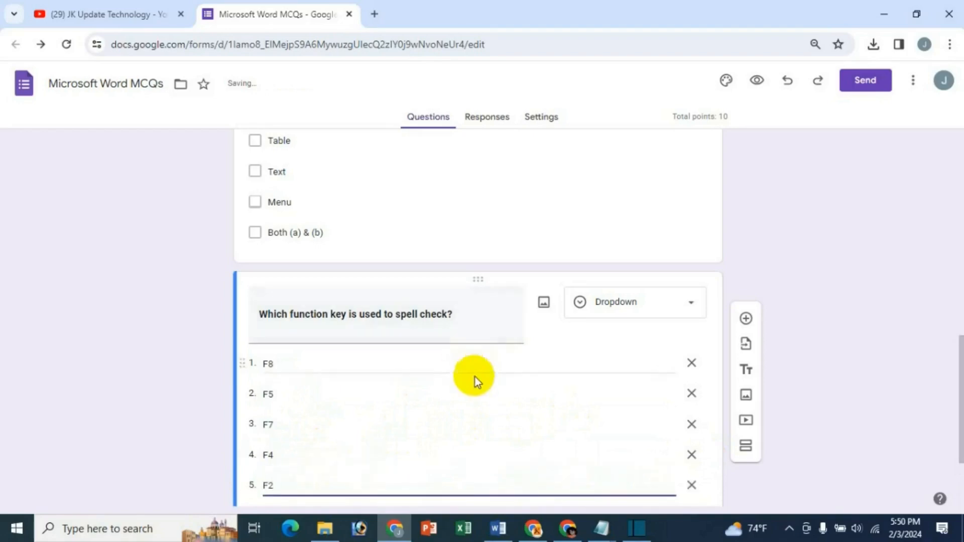
Review the answer key and points of the spell check question and return to editing the question
{"action": "scroll", "coordinate": [473, 378], "scroll_direction": "down", "scroll_amount": 2}
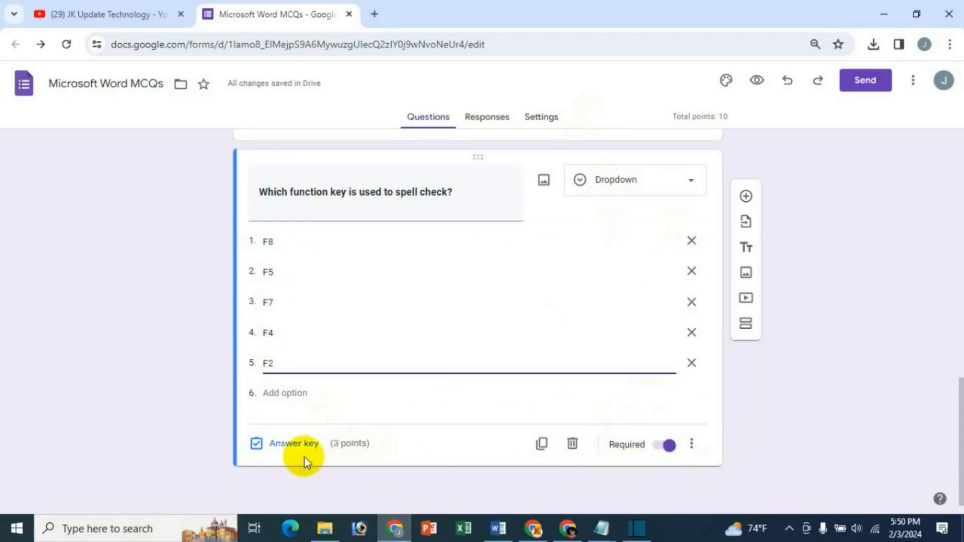
{"action": "left_click", "coordinate": [295, 444]}
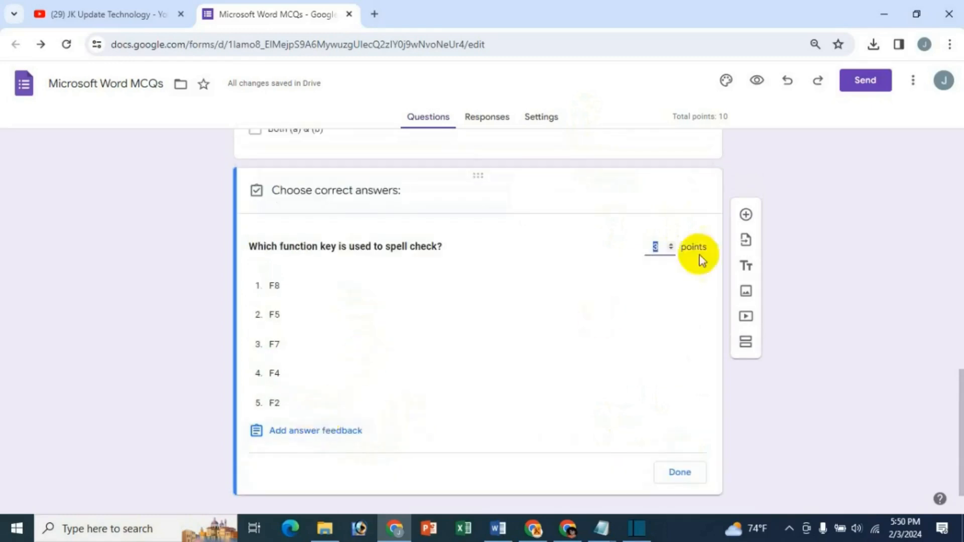
{"action": "left_click", "coordinate": [676, 474]}
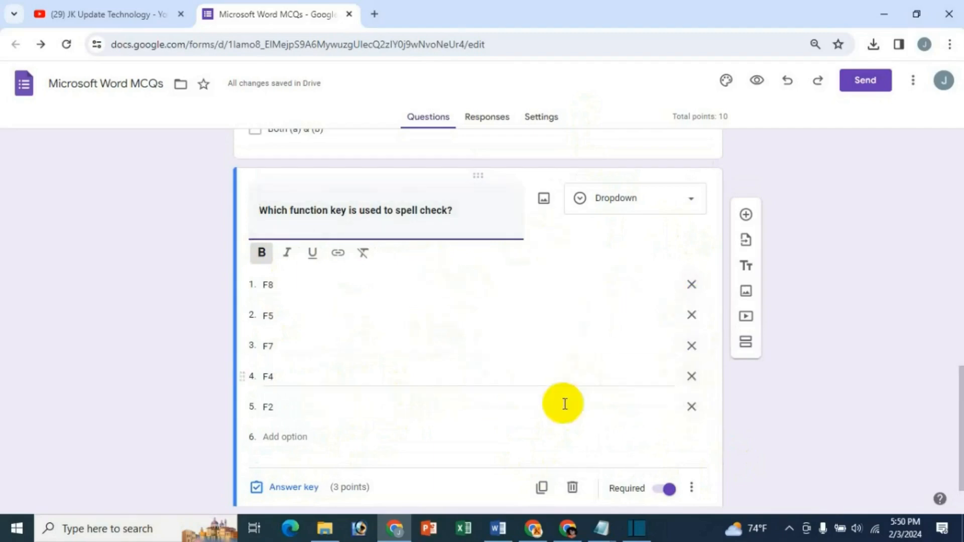
Turn on shuffled option order for the spell check question and check that the setting is active
{"action": "scroll", "coordinate": [563, 405], "scroll_direction": "down", "scroll_amount": 1}
{"action": "left_click", "coordinate": [691, 444]}
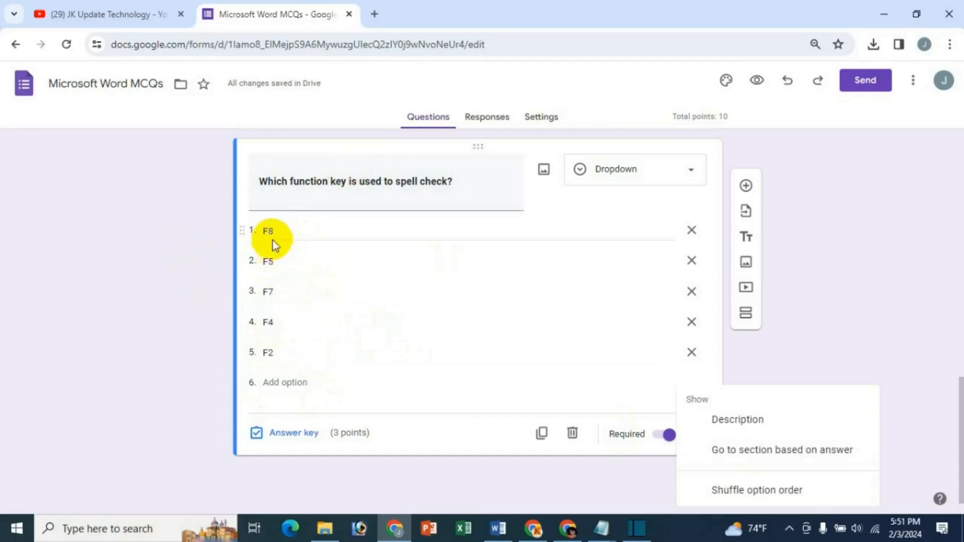
{"action": "left_click", "coordinate": [735, 491]}
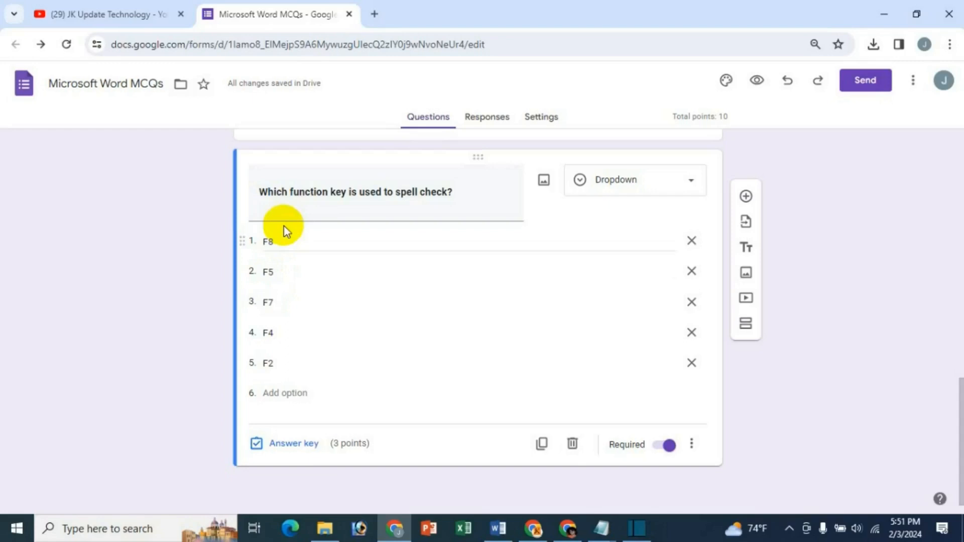
{"action": "left_click", "coordinate": [691, 445]}
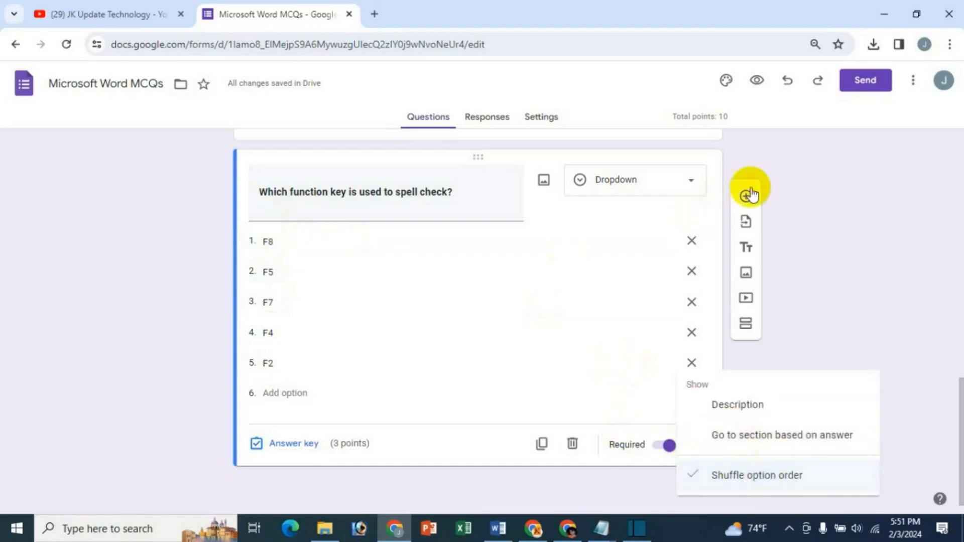
{"action": "left_click", "coordinate": [754, 162]}
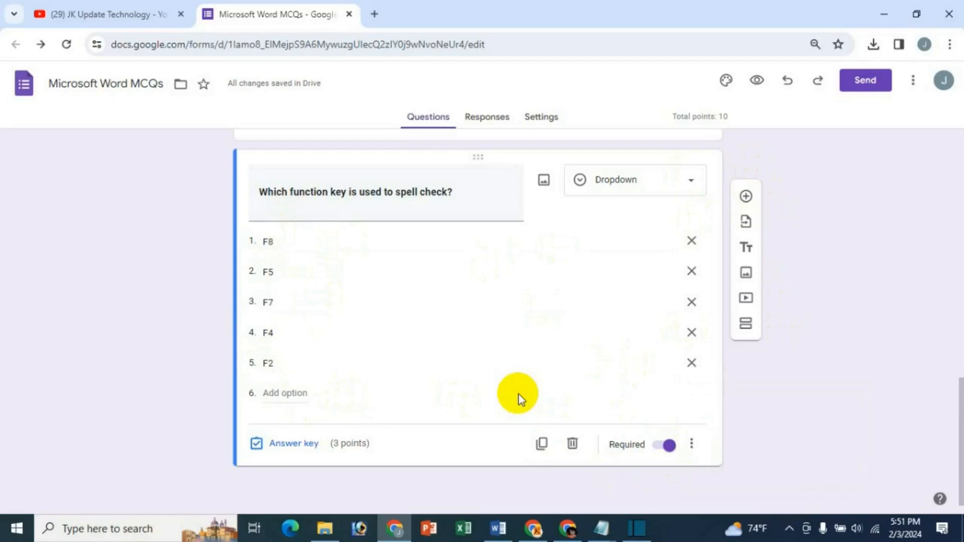
Review the form's quiz settings for grade release and respondent visibility, and return to the list of questions
{"action": "scroll", "coordinate": [520, 394], "scroll_direction": "up", "scroll_amount": 1}
{"action": "scroll", "coordinate": [519, 394], "scroll_direction": "down", "scroll_amount": 1}
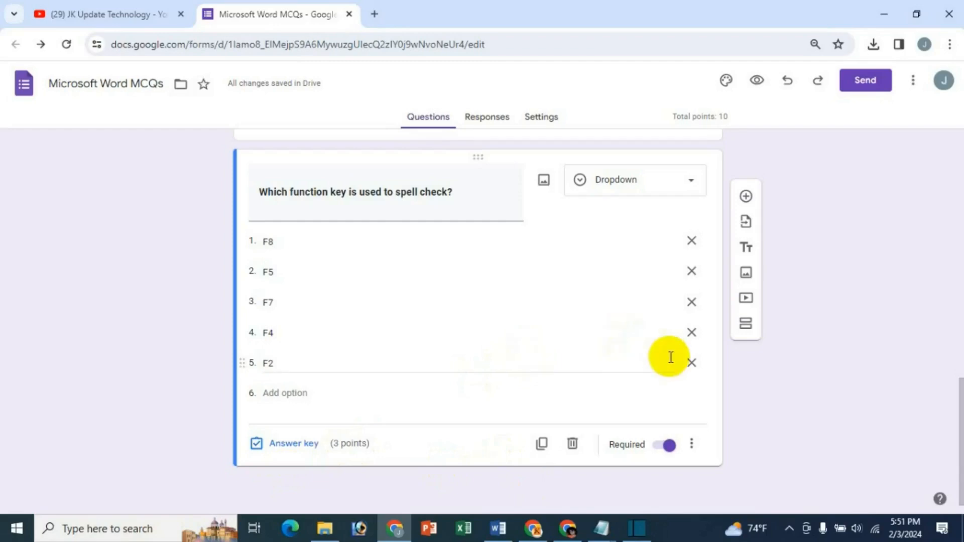
{"action": "scroll", "coordinate": [670, 356], "scroll_direction": "up", "scroll_amount": 15}
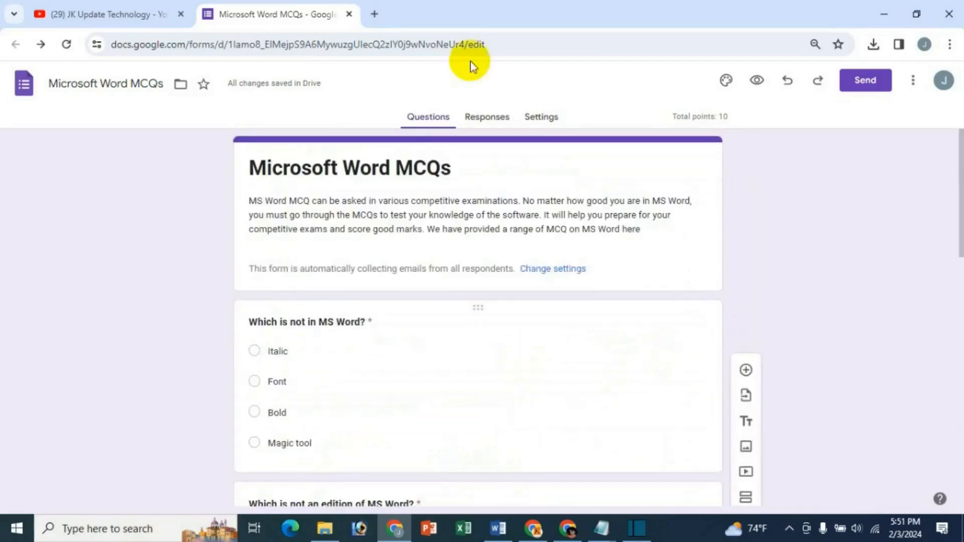
{"action": "left_click", "coordinate": [548, 120]}
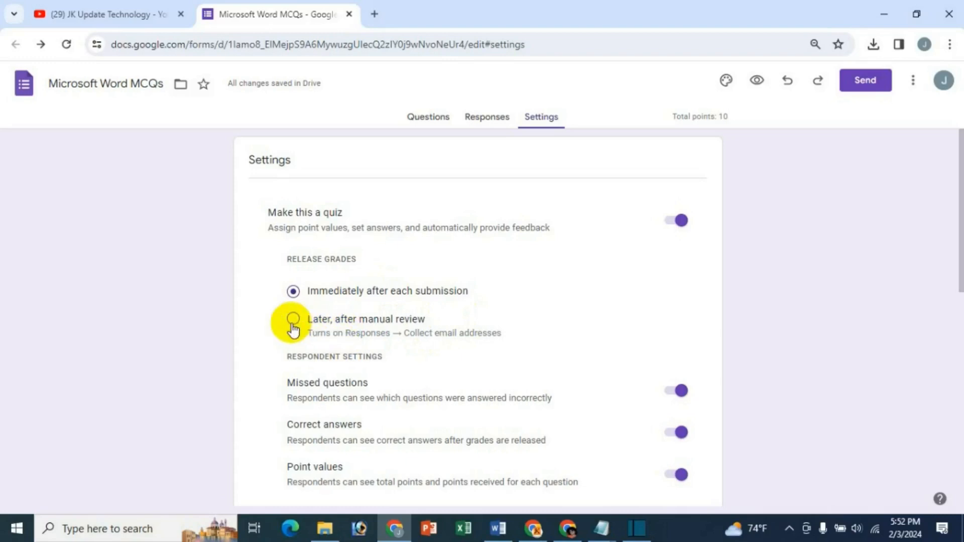
{"action": "left_click", "coordinate": [429, 119]}
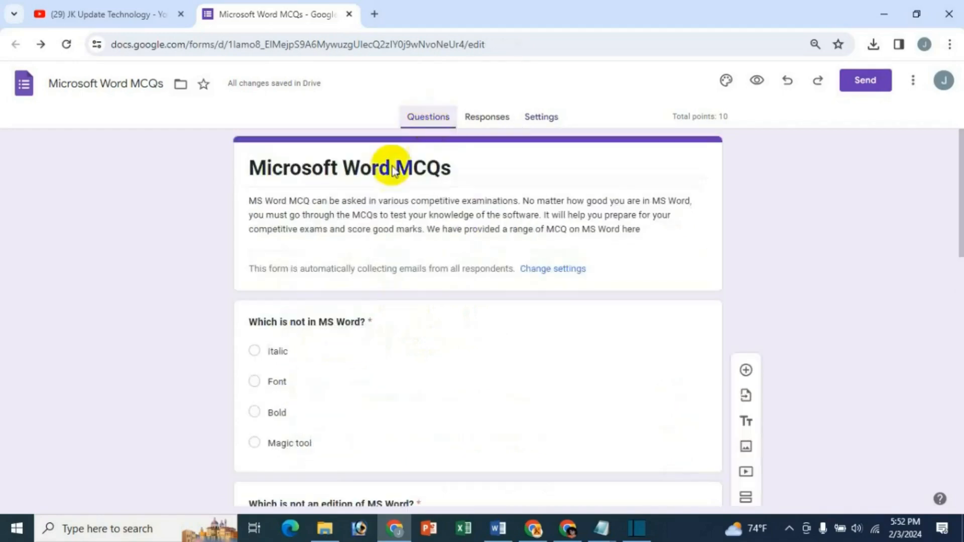
Look over the questions and review the quiz settings for grade release, respondent visibility and default question point value
{"action": "scroll", "coordinate": [385, 369], "scroll_direction": "down", "scroll_amount": 4}
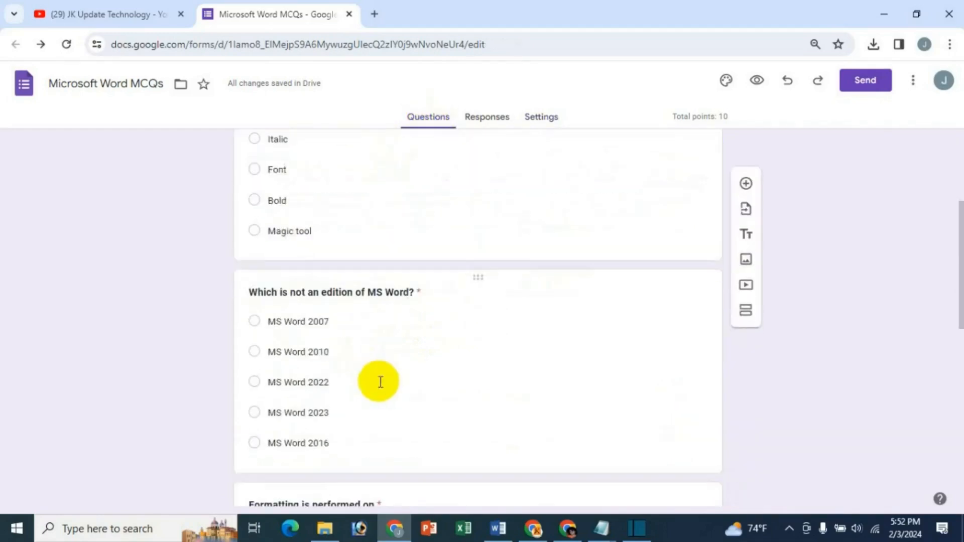
{"action": "left_click", "coordinate": [538, 120]}
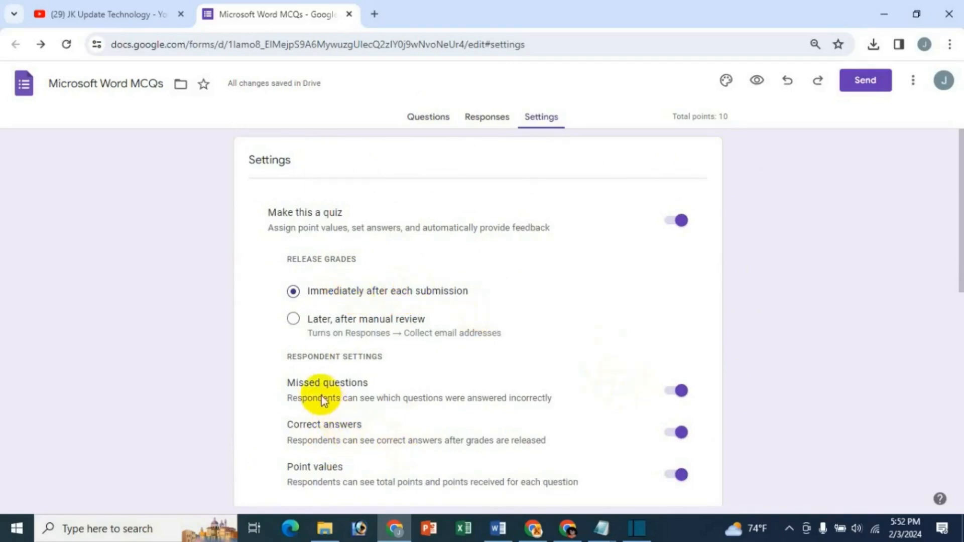
{"action": "scroll", "coordinate": [421, 396], "scroll_direction": "down", "scroll_amount": 1}
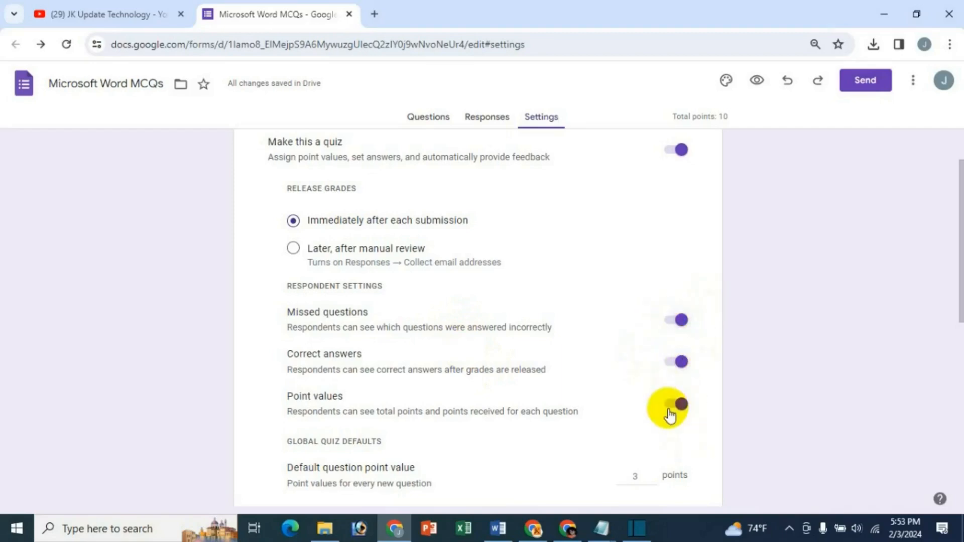
{"action": "scroll", "coordinate": [772, 435], "scroll_direction": "down", "scroll_amount": 3}
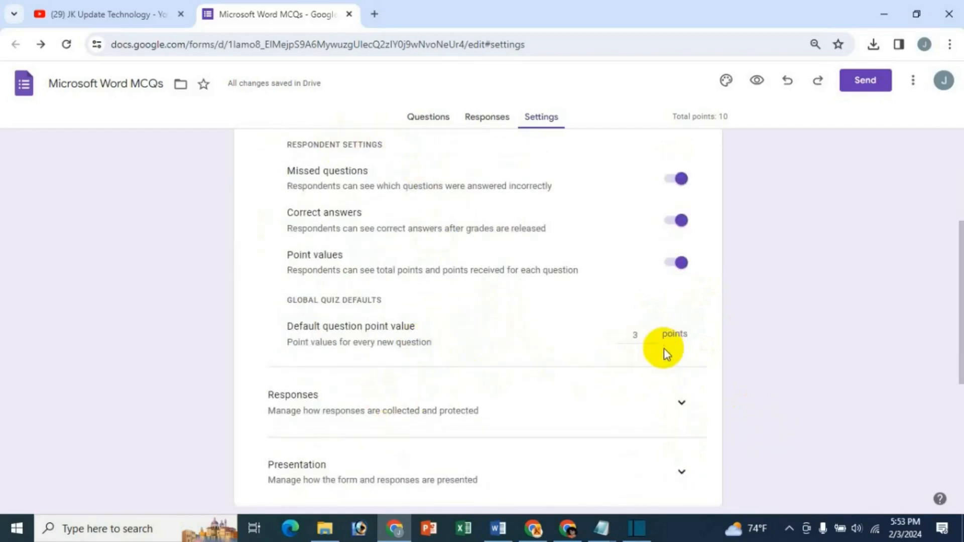
{"action": "scroll", "coordinate": [716, 393], "scroll_direction": "down", "scroll_amount": 2}
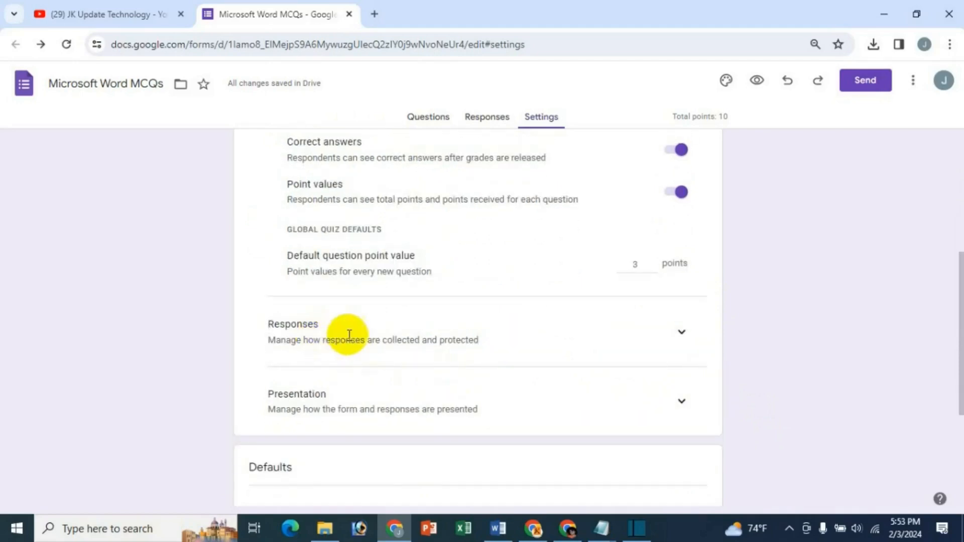
Check the email collection choices in the response settings and turn on the limit of 1 response
{"action": "left_click", "coordinate": [681, 332]}
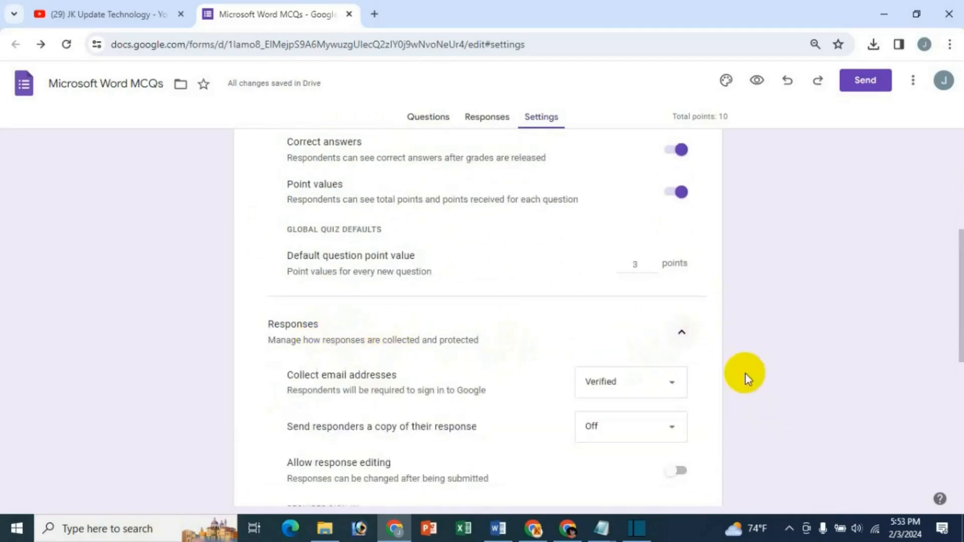
{"action": "scroll", "coordinate": [745, 374], "scroll_direction": "down", "scroll_amount": 3}
{"action": "scroll", "coordinate": [673, 348], "scroll_direction": "up", "scroll_amount": 2}
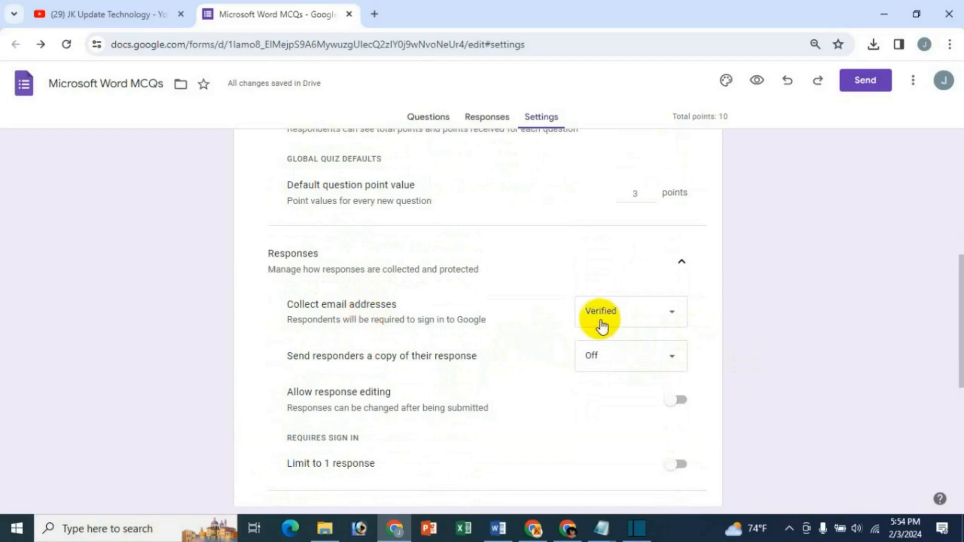
{"action": "left_click", "coordinate": [637, 315]}
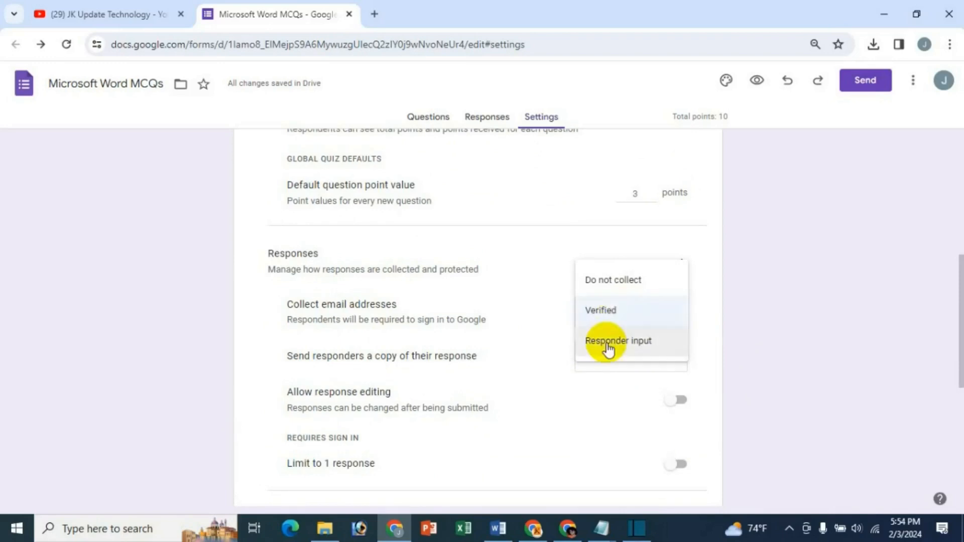
{"action": "left_click", "coordinate": [766, 319]}
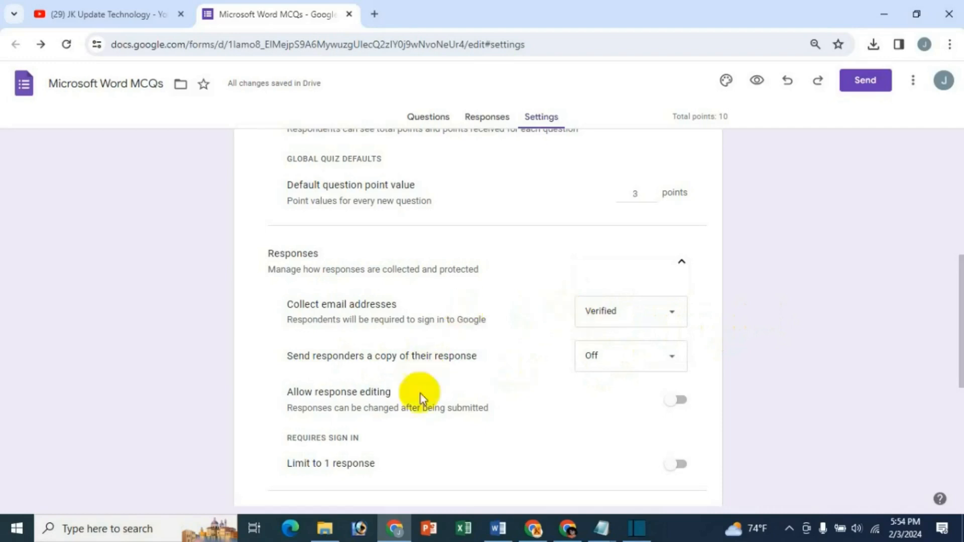
{"action": "scroll", "coordinate": [679, 425], "scroll_direction": "down", "scroll_amount": 1}
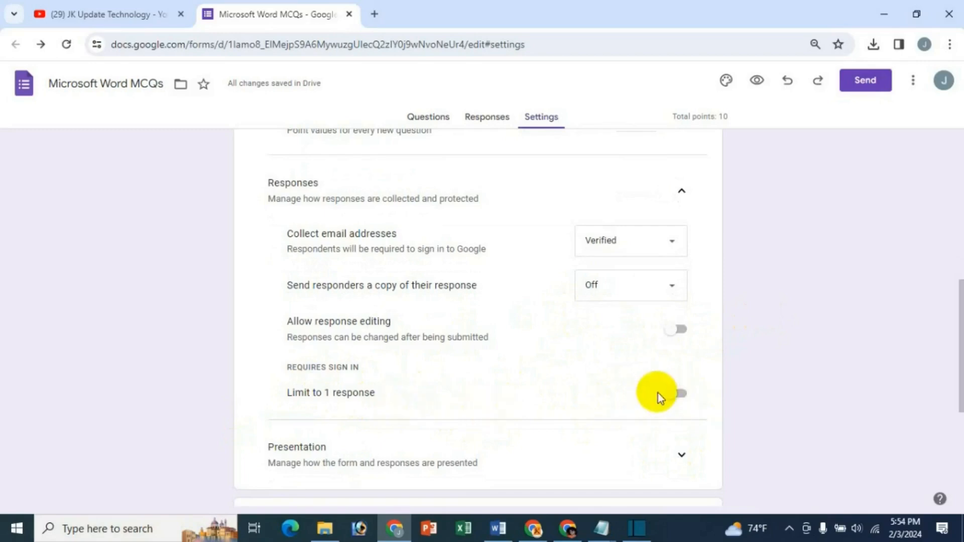
{"action": "left_click", "coordinate": [674, 395]}
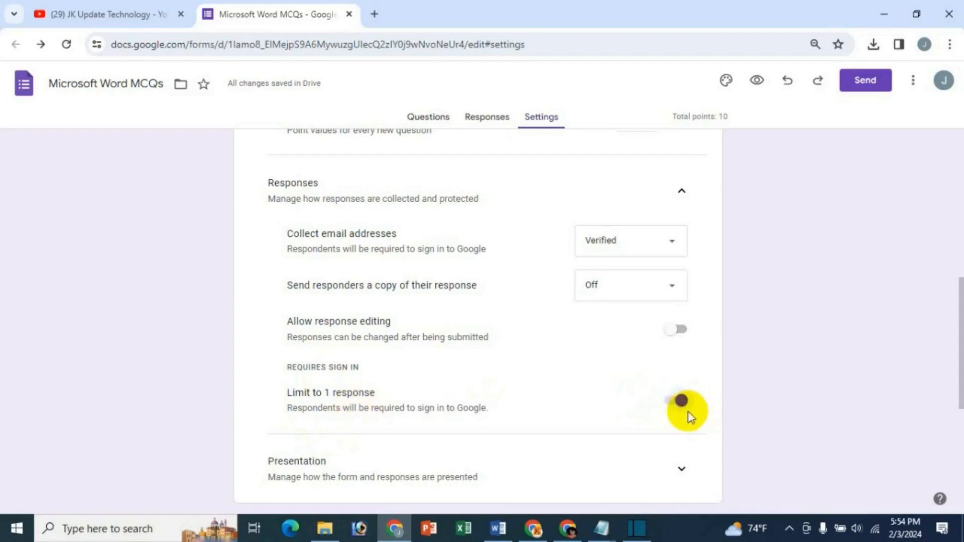
Turn on the progress bar in the form's presentation settings
{"action": "scroll", "coordinate": [770, 413], "scroll_direction": "down", "scroll_amount": 3}
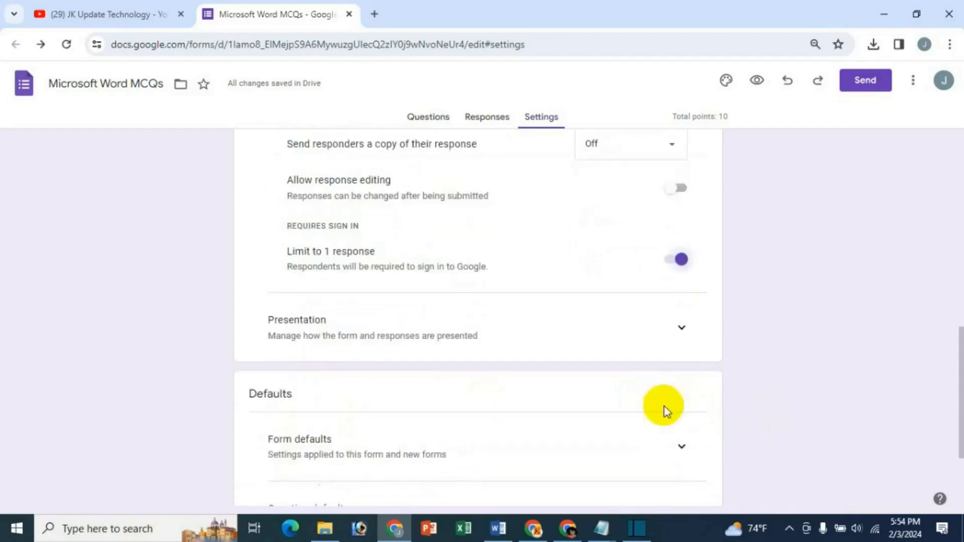
{"action": "left_click", "coordinate": [681, 328]}
{"action": "scroll", "coordinate": [532, 390], "scroll_direction": "down", "scroll_amount": 2}
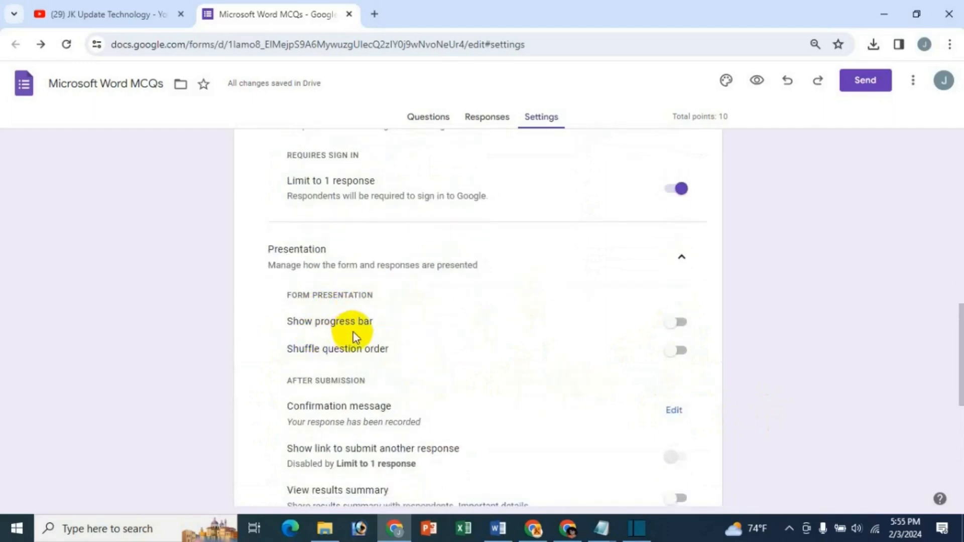
{"action": "left_click", "coordinate": [681, 324]}
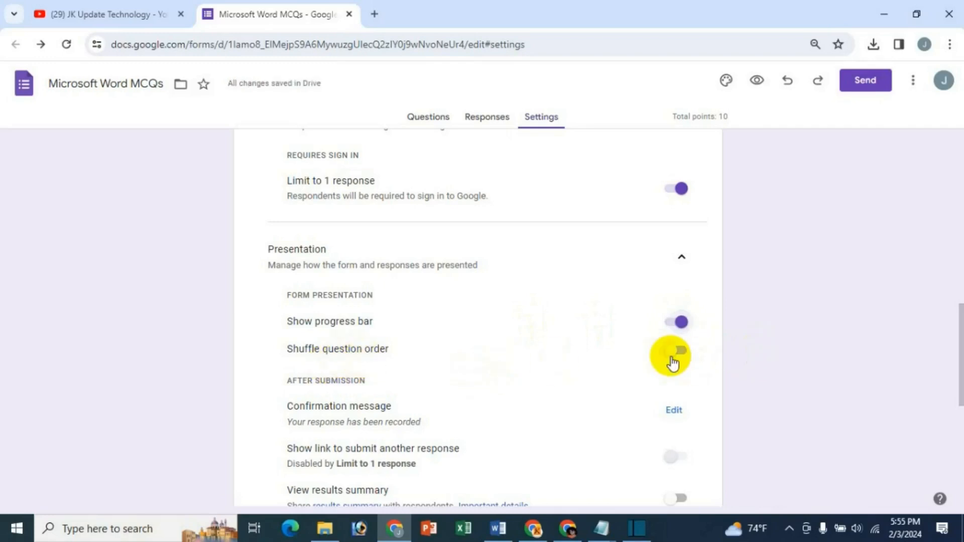
Look over the list of questions and examine the form's presentation settings for question order and after-submission options
{"action": "left_click", "coordinate": [425, 123]}
{"action": "scroll", "coordinate": [387, 370], "scroll_direction": "down", "scroll_amount": 1}
{"action": "scroll", "coordinate": [386, 370], "scroll_direction": "down", "scroll_amount": 2}
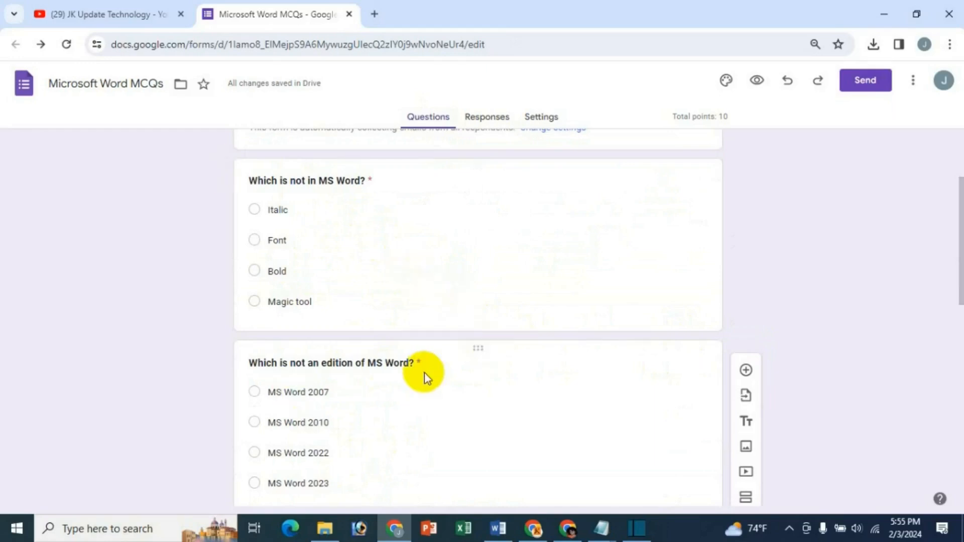
{"action": "left_click", "coordinate": [543, 120]}
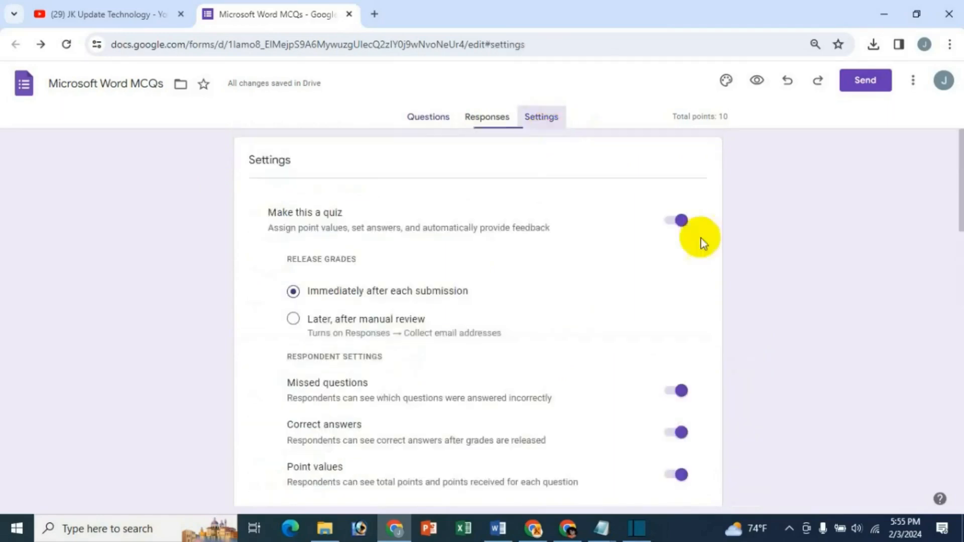
{"action": "scroll", "coordinate": [712, 439], "scroll_direction": "down", "scroll_amount": 4}
{"action": "scroll", "coordinate": [609, 450], "scroll_direction": "down", "scroll_amount": 1}
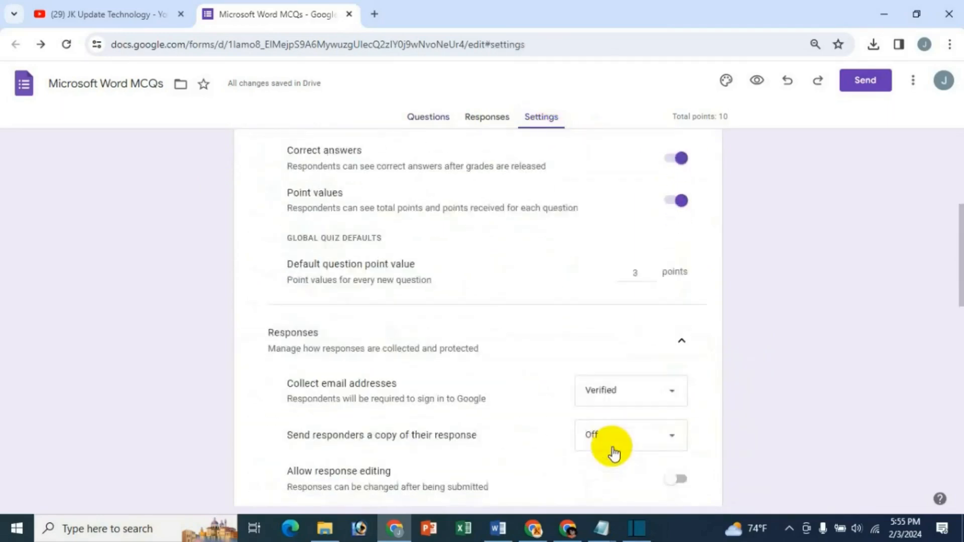
{"action": "scroll", "coordinate": [743, 413], "scroll_direction": "up", "scroll_amount": 1}
{"action": "scroll", "coordinate": [732, 423], "scroll_direction": "down", "scroll_amount": 8}
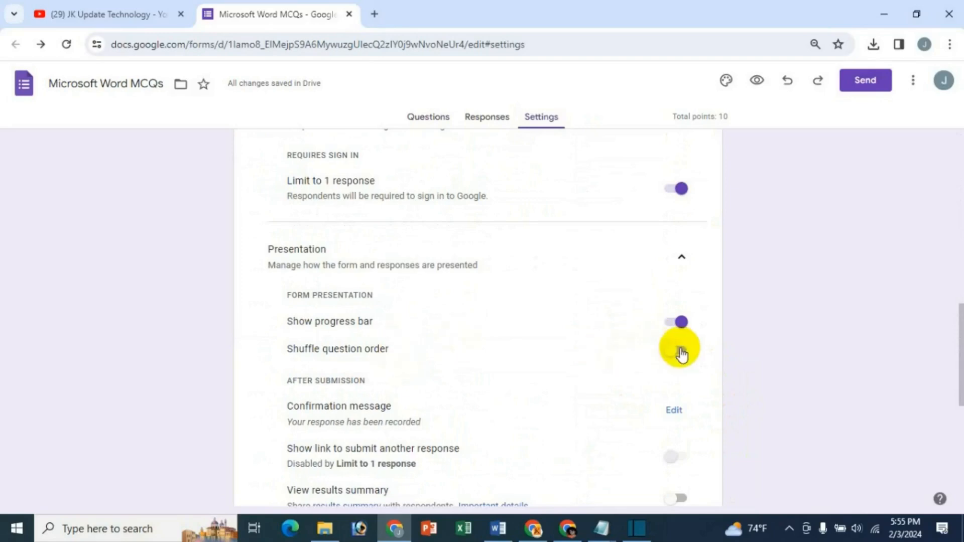
{"action": "scroll", "coordinate": [761, 381], "scroll_direction": "down", "scroll_amount": 1}
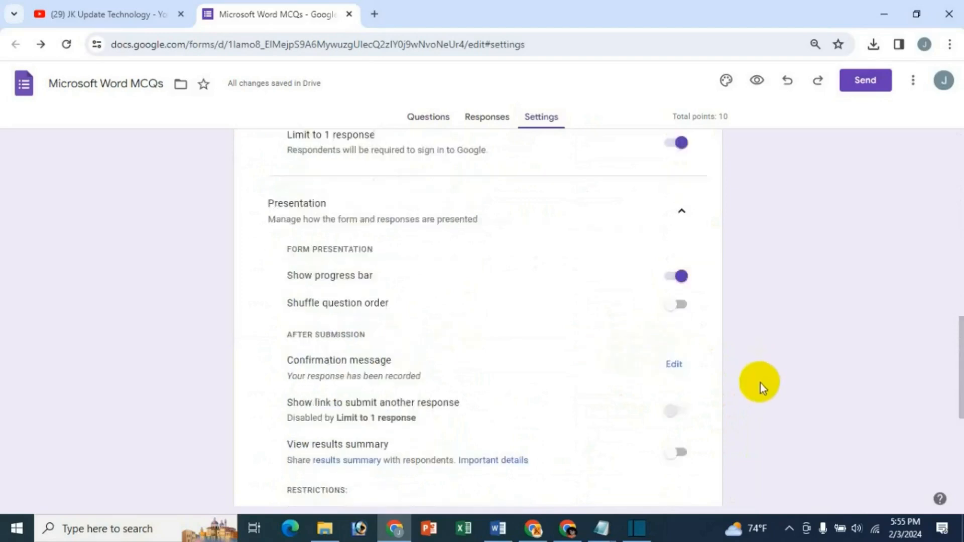
{"action": "scroll", "coordinate": [760, 384], "scroll_direction": "down", "scroll_amount": 1}
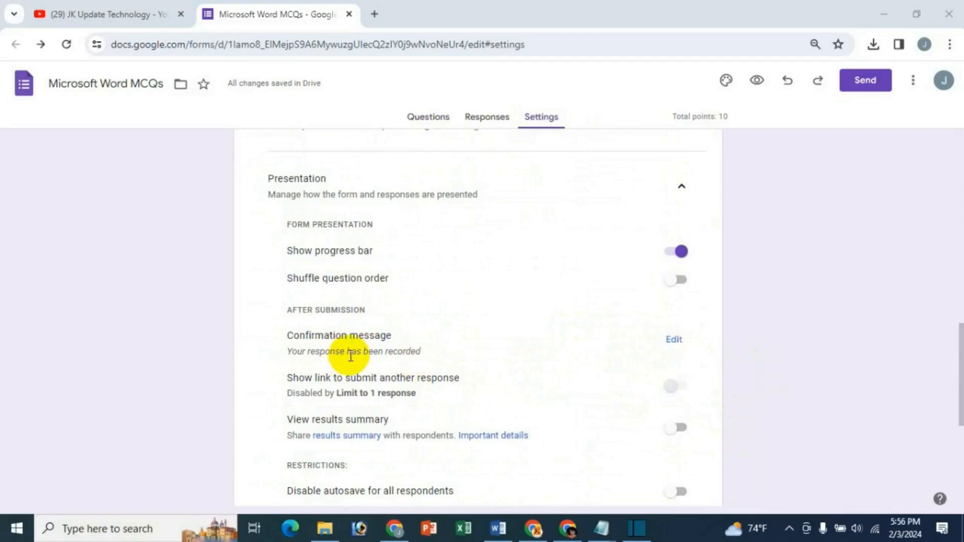
Set the form's confirmation message to "Thank You Submit Your Form" and save it
{"action": "left_click", "coordinate": [673, 339]}
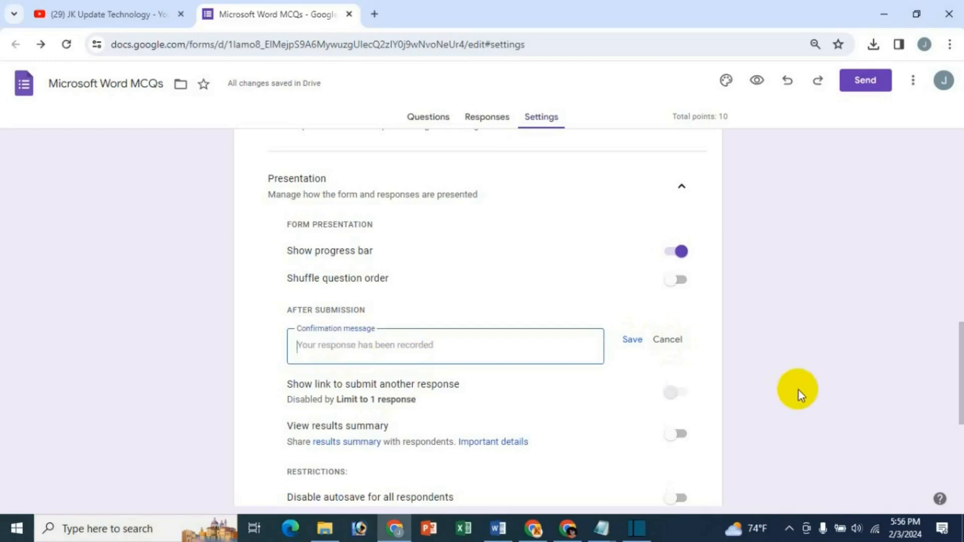
{"action": "type", "text": "Thank You Submit Your Form"}
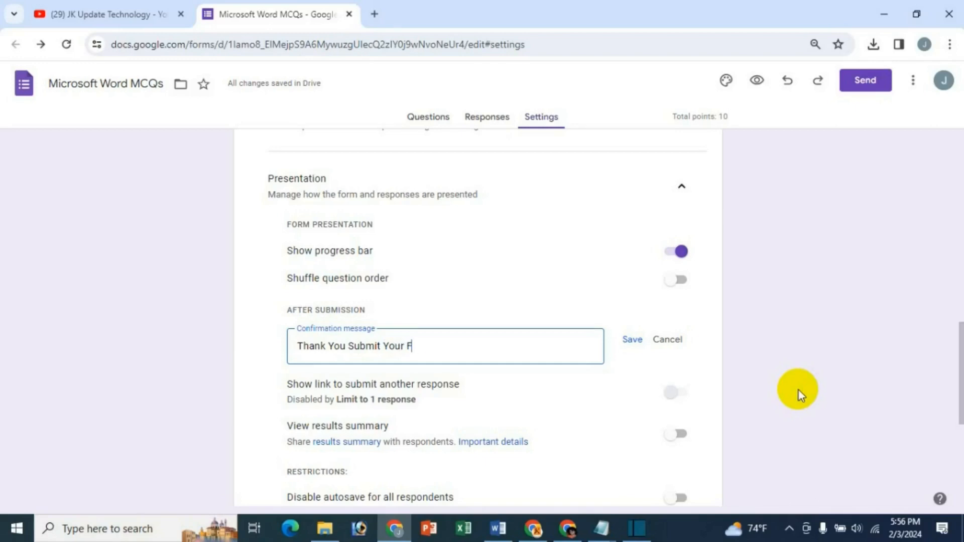
{"action": "left_click", "coordinate": [632, 342]}
Review the results summary and autosave settings, the default email collection choices and the required-question default
{"action": "scroll", "coordinate": [743, 390], "scroll_direction": "down", "scroll_amount": 3}
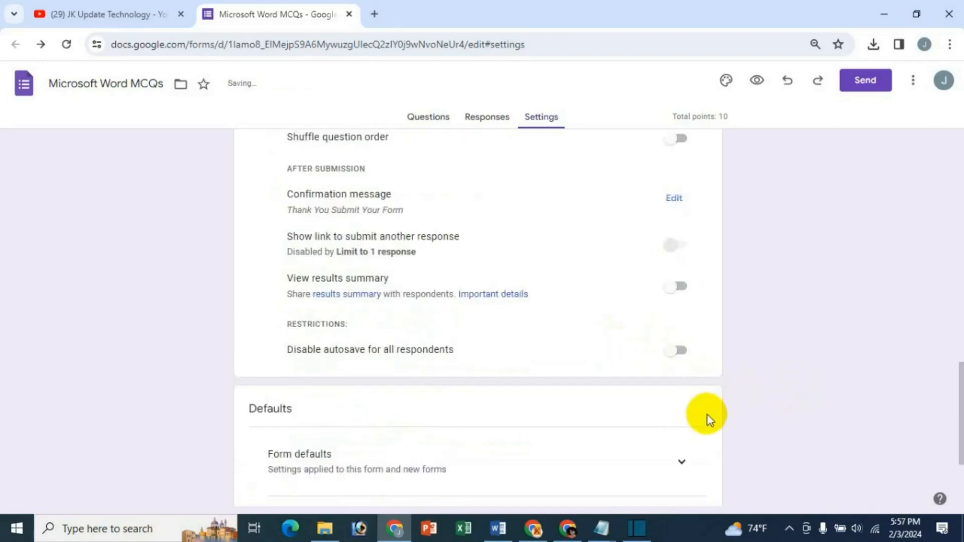
{"action": "scroll", "coordinate": [719, 360], "scroll_direction": "up", "scroll_amount": 2}
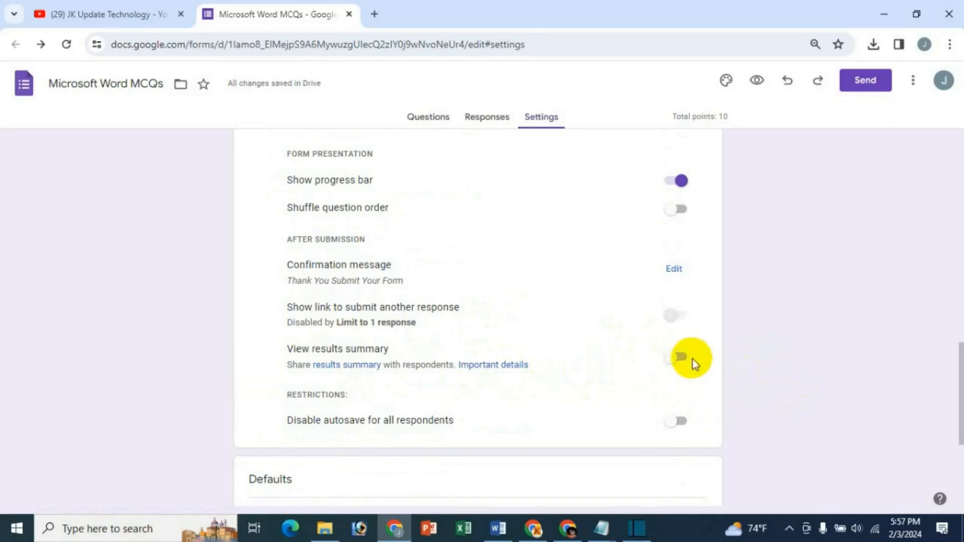
{"action": "scroll", "coordinate": [718, 414], "scroll_direction": "down", "scroll_amount": 1}
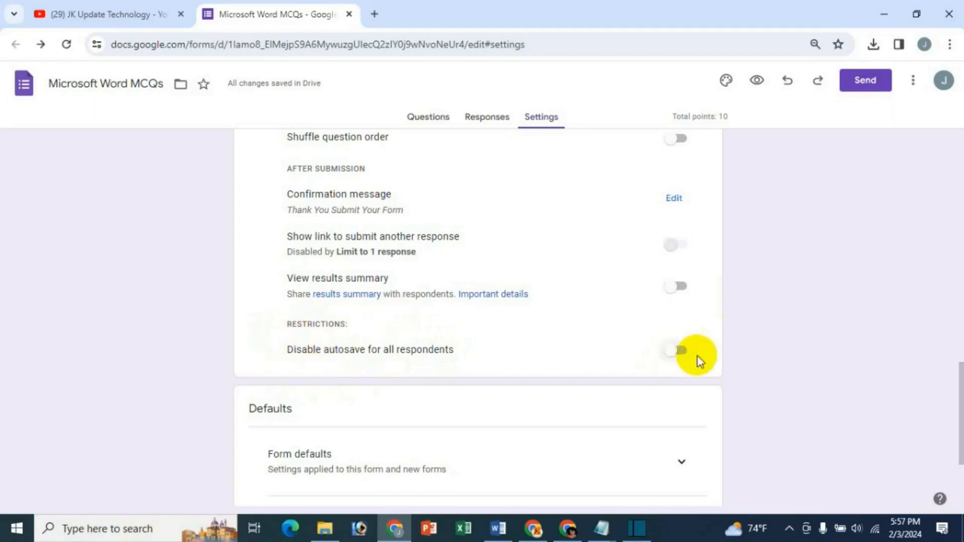
{"action": "scroll", "coordinate": [725, 387], "scroll_direction": "down", "scroll_amount": 3}
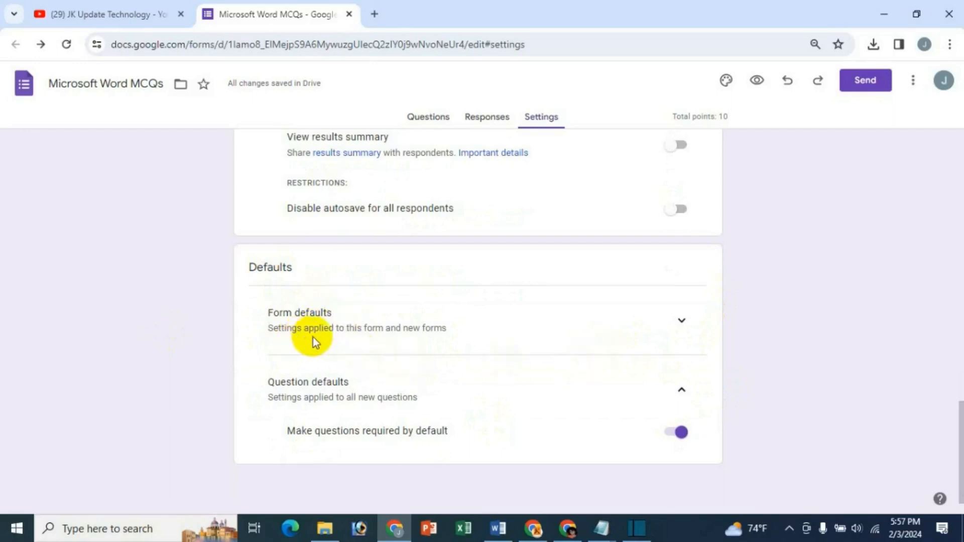
{"action": "left_click", "coordinate": [680, 323]}
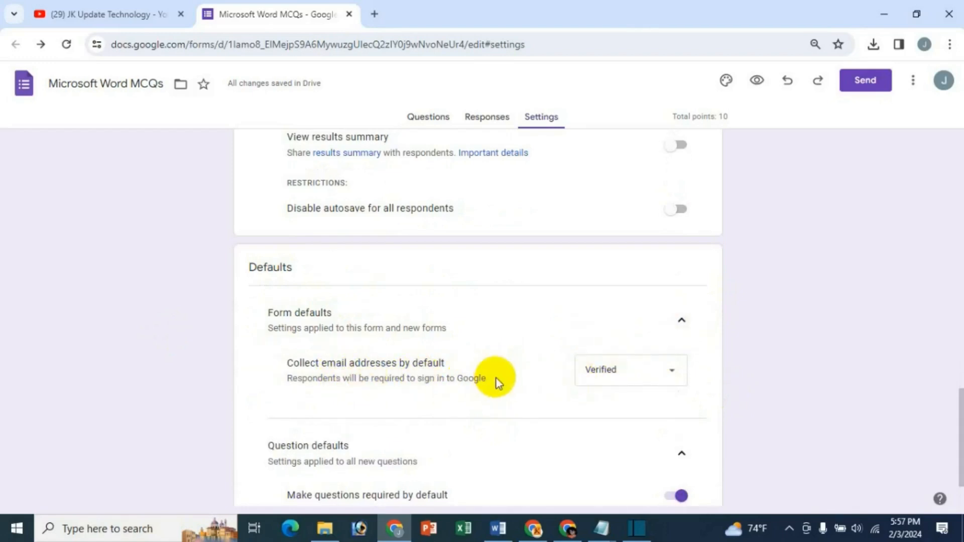
{"action": "left_click", "coordinate": [618, 381]}
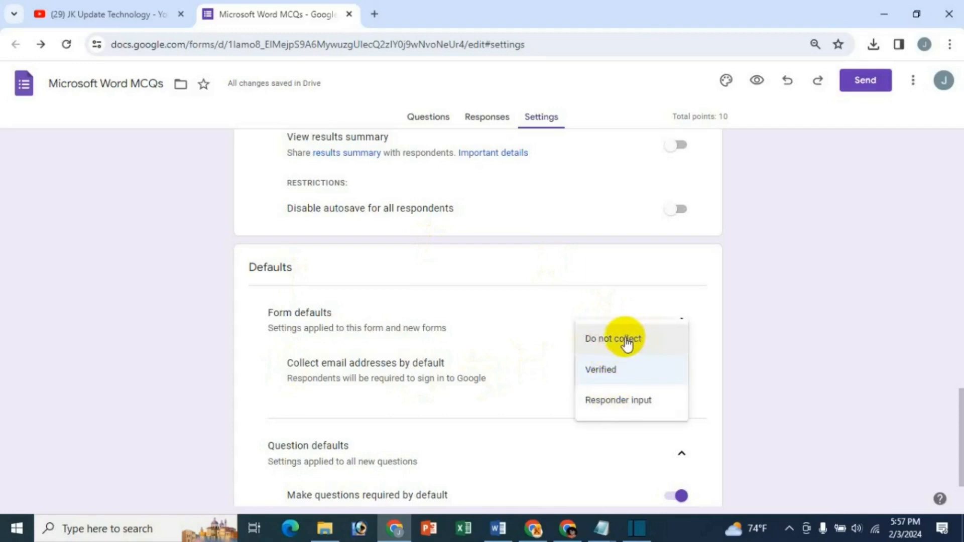
{"action": "left_click", "coordinate": [764, 364]}
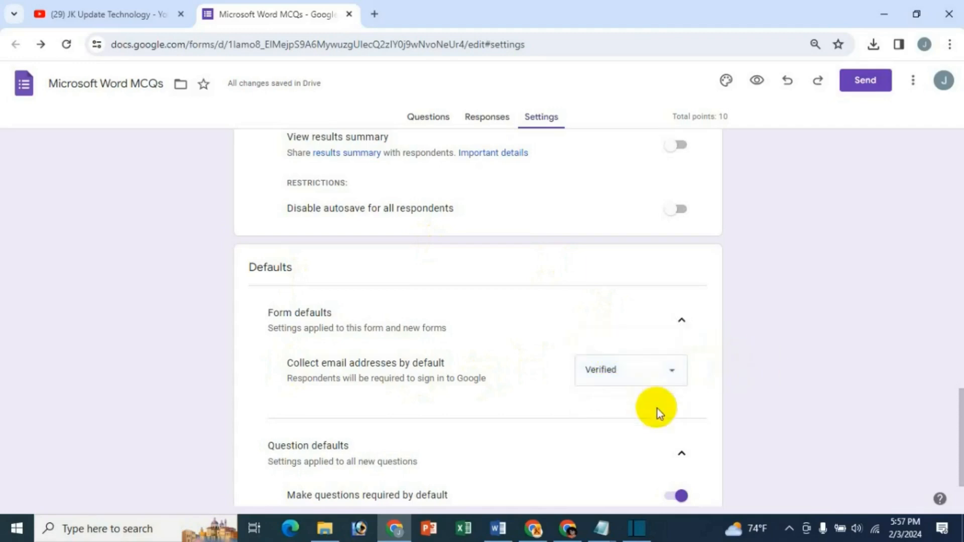
{"action": "scroll", "coordinate": [657, 409], "scroll_direction": "down", "scroll_amount": 2}
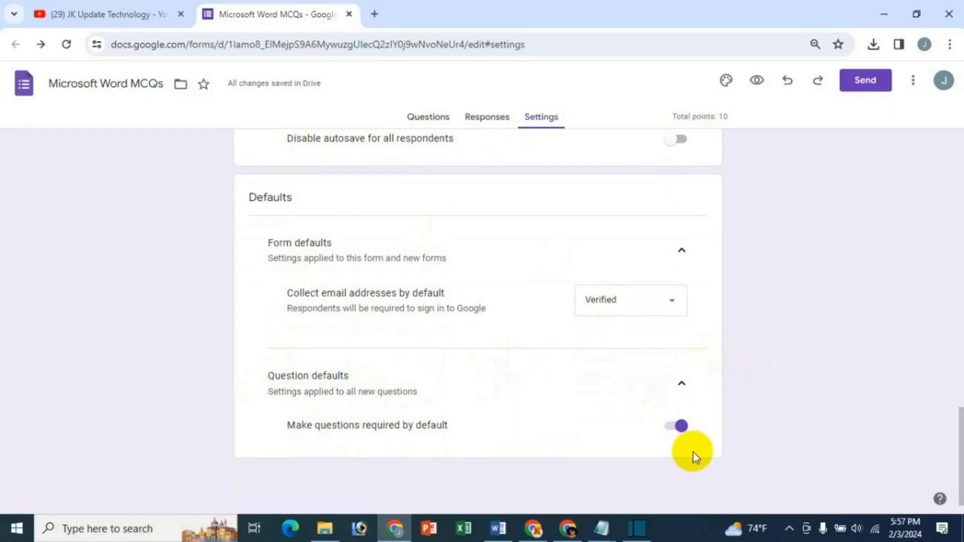
Look back over the complete form settings and return to the list of questions
{"action": "scroll", "coordinate": [754, 413], "scroll_direction": "up", "scroll_amount": 15}
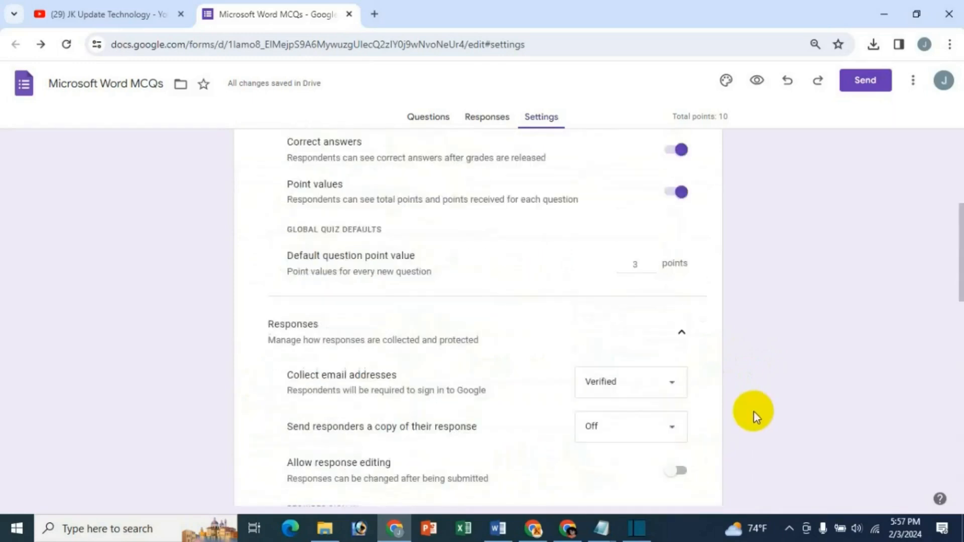
{"action": "scroll", "coordinate": [691, 276], "scroll_direction": "up", "scroll_amount": 4}
{"action": "scroll", "coordinate": [691, 274], "scroll_direction": "up", "scroll_amount": 2}
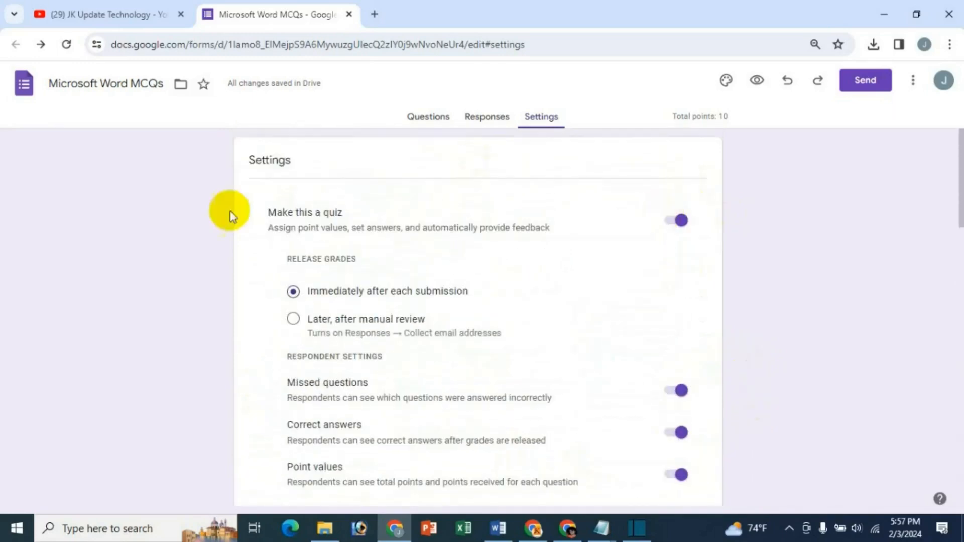
{"action": "scroll", "coordinate": [823, 386], "scroll_direction": "down", "scroll_amount": 5}
{"action": "scroll", "coordinate": [822, 387], "scroll_direction": "up", "scroll_amount": 5}
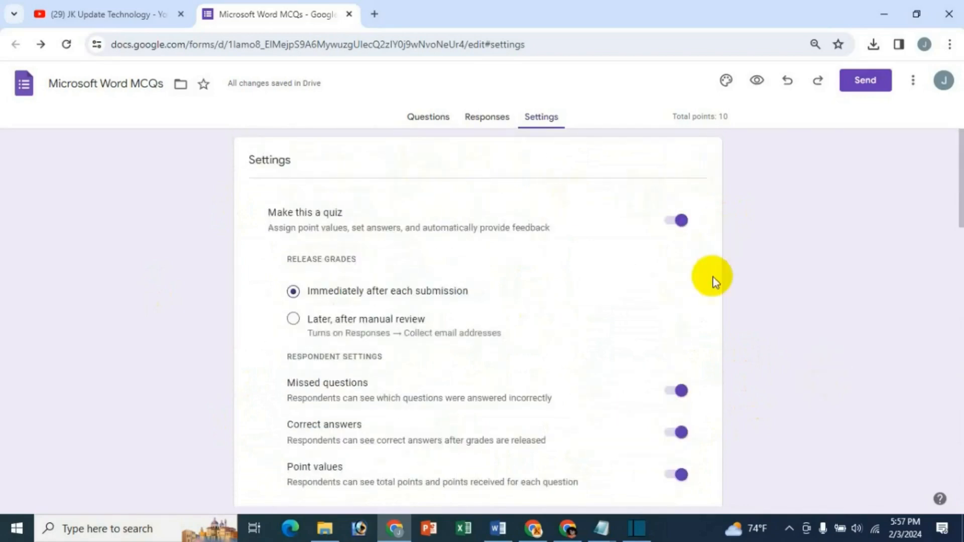
{"action": "left_click", "coordinate": [428, 120]}
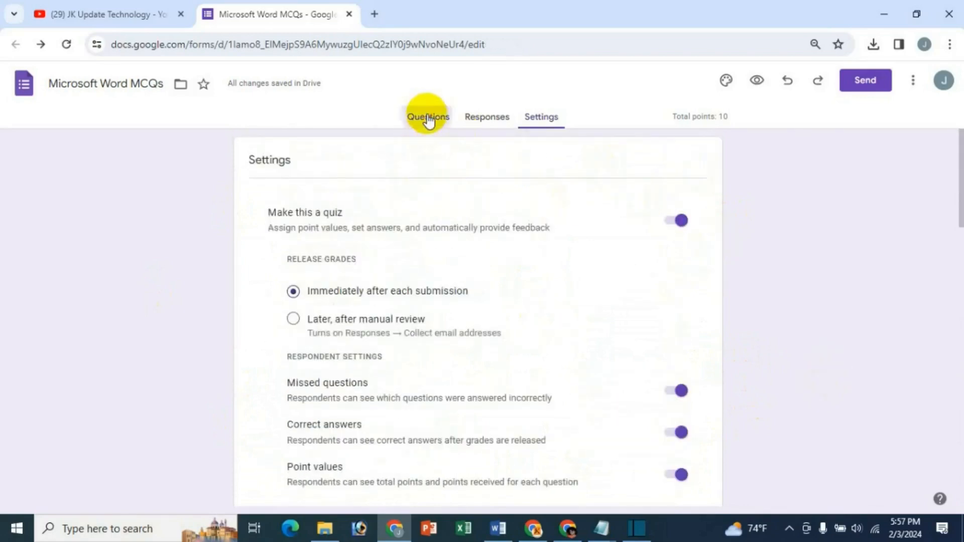
{"action": "scroll", "coordinate": [666, 305], "scroll_direction": "down", "scroll_amount": 4}
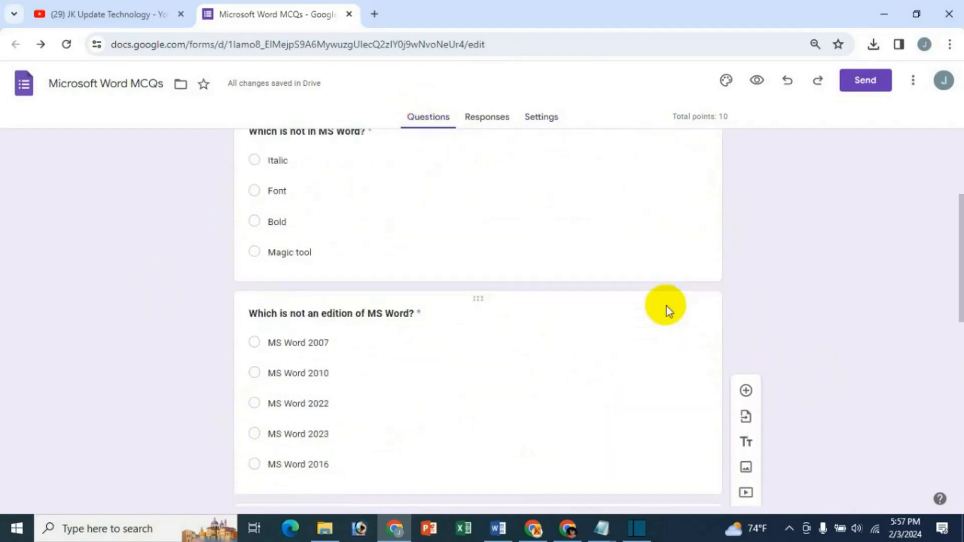
Add a new question and move it to the start of the quiz, above "Which is not in MS Word?"
{"action": "scroll", "coordinate": [666, 306], "scroll_direction": "up", "scroll_amount": 4}
{"action": "scroll", "coordinate": [462, 344], "scroll_direction": "down", "scroll_amount": 10}
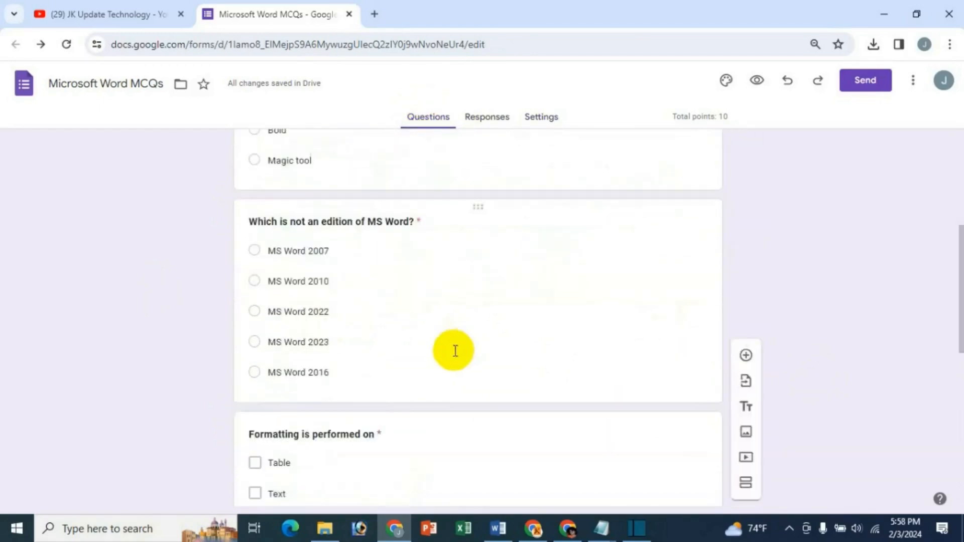
{"action": "scroll", "coordinate": [446, 374], "scroll_direction": "up", "scroll_amount": 10}
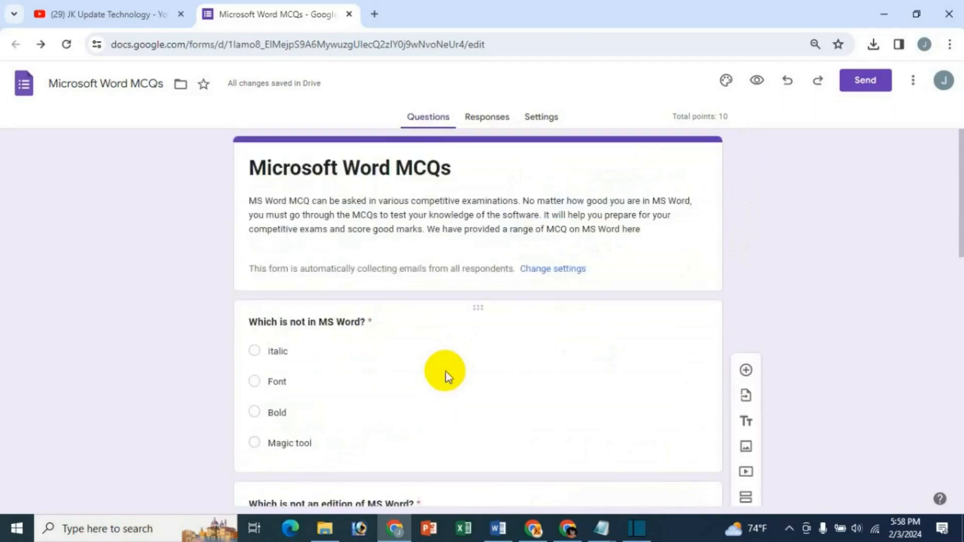
{"action": "left_click", "coordinate": [308, 322]}
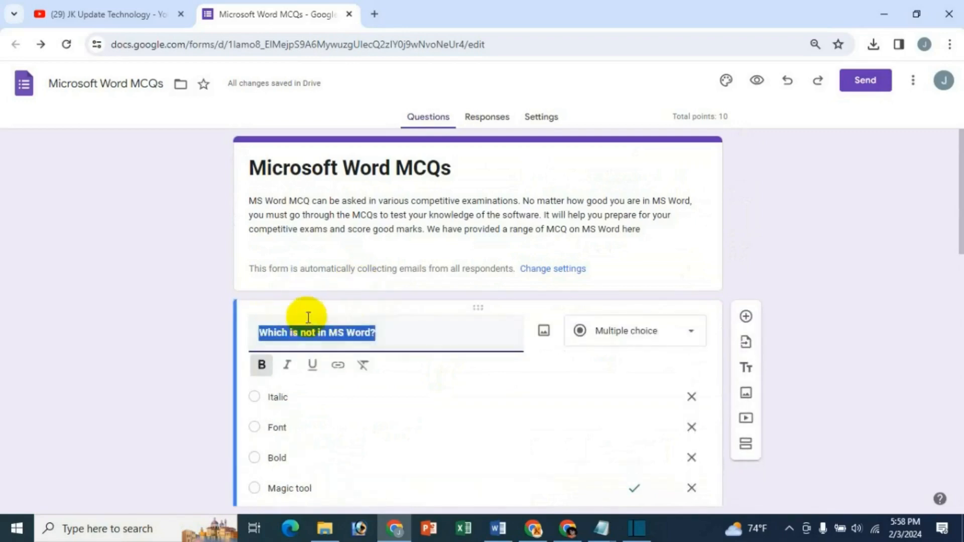
{"action": "left_click", "coordinate": [746, 317]}
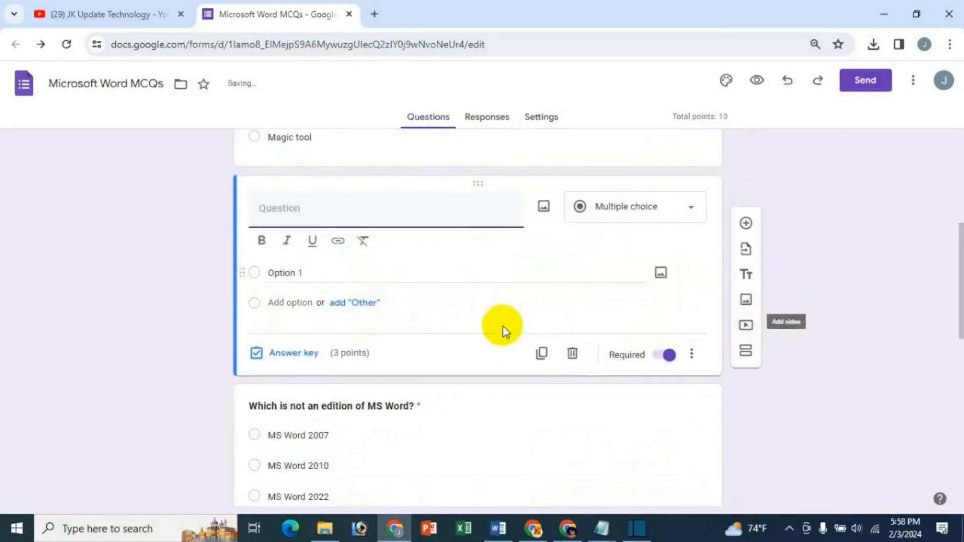
{"action": "scroll", "coordinate": [458, 396], "scroll_direction": "up", "scroll_amount": 4}
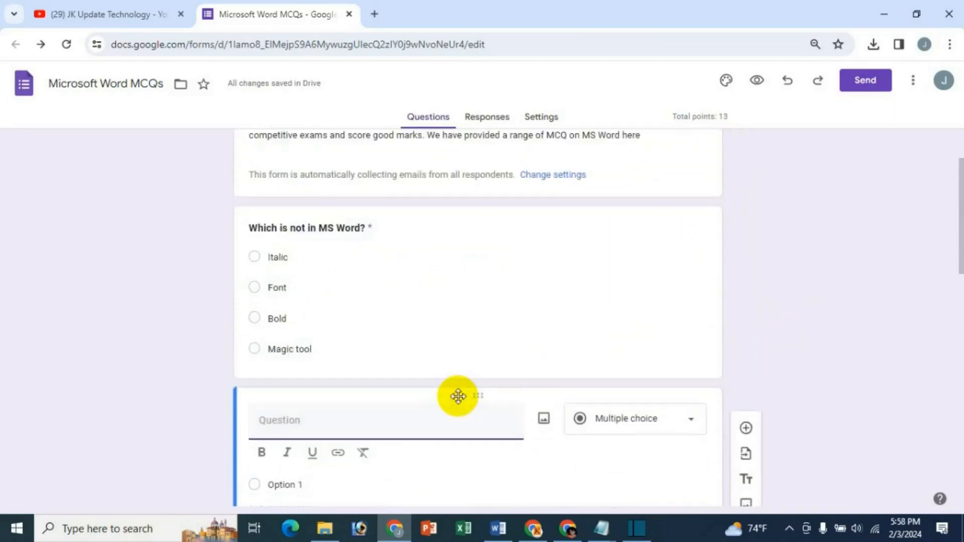
{"action": "scroll", "coordinate": [458, 396], "scroll_direction": "down", "scroll_amount": 1}
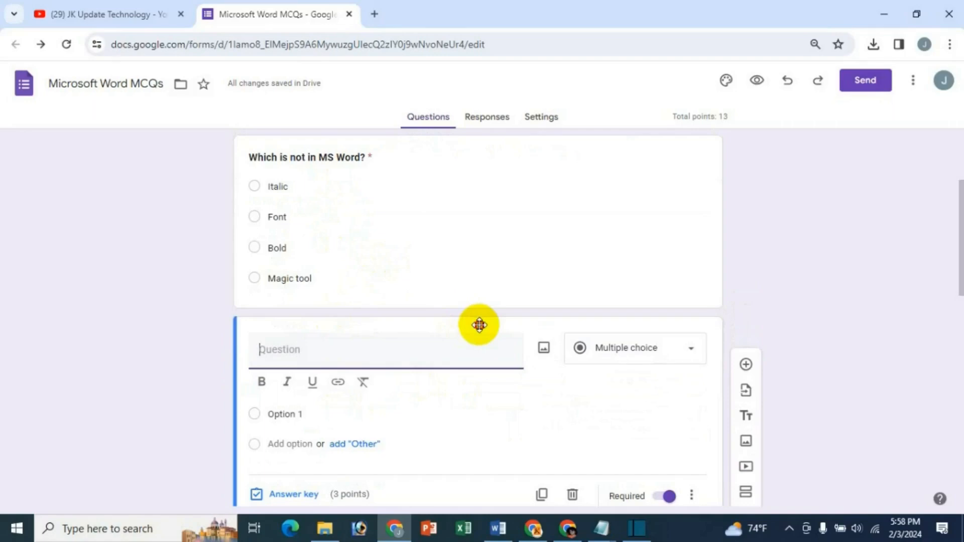
{"action": "left_click_drag", "start_coordinate": [478, 325], "coordinate": [460, 268]}
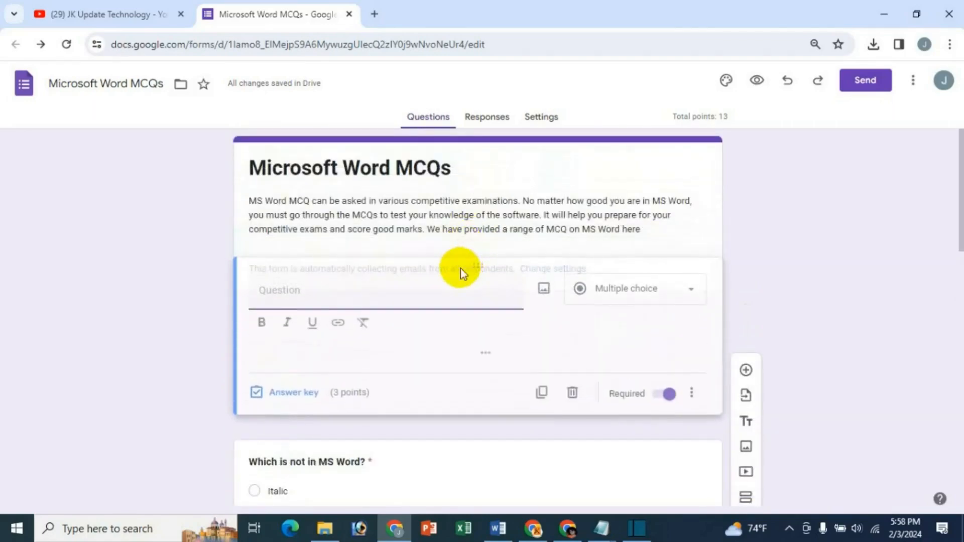
Title the new question "Student Name" as a short-answer question and make the title bold
{"action": "scroll", "coordinate": [413, 330], "scroll_direction": "down", "scroll_amount": 1}
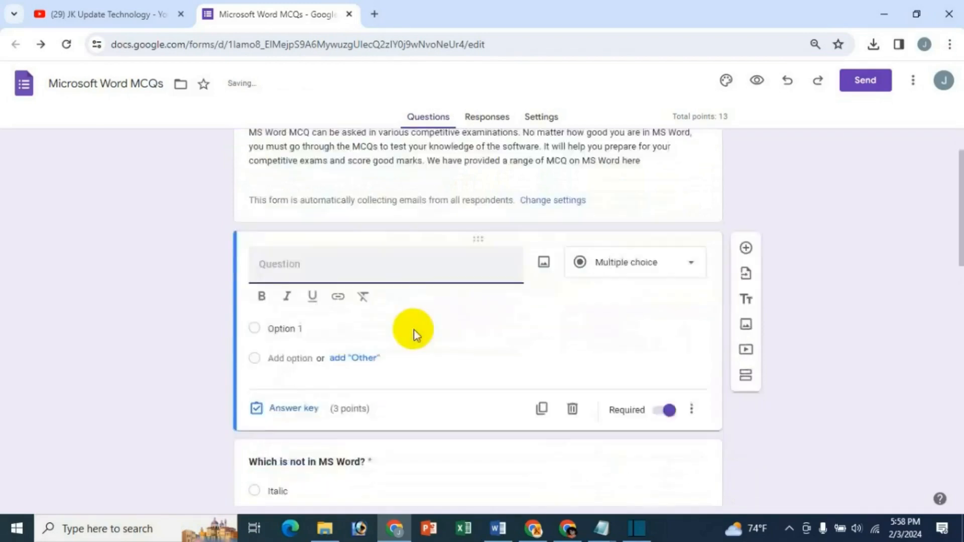
{"action": "scroll", "coordinate": [414, 330], "scroll_direction": "down", "scroll_amount": 1}
{"action": "scroll", "coordinate": [330, 270], "scroll_direction": "up", "scroll_amount": 1}
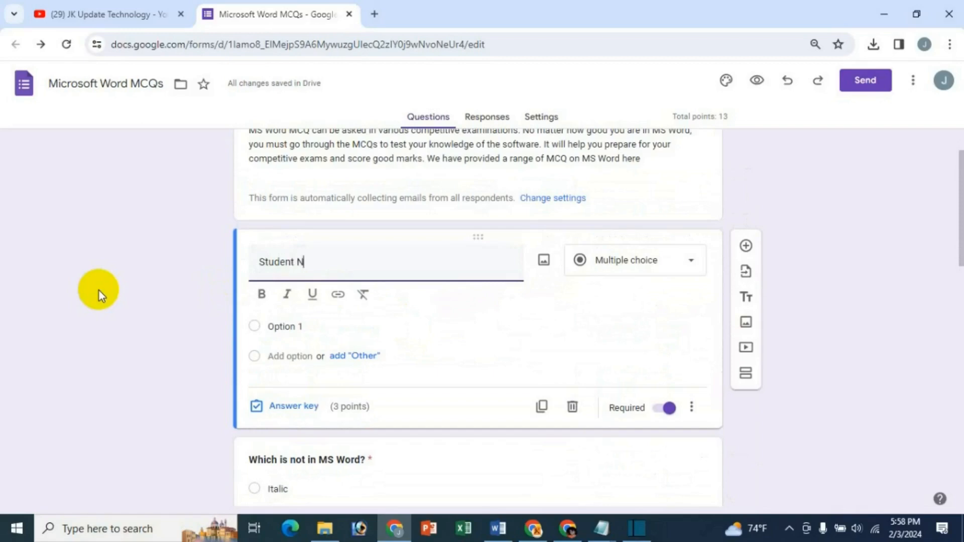
{"action": "left_click_drag", "start_coordinate": [324, 191], "coordinate": [254, 191]}
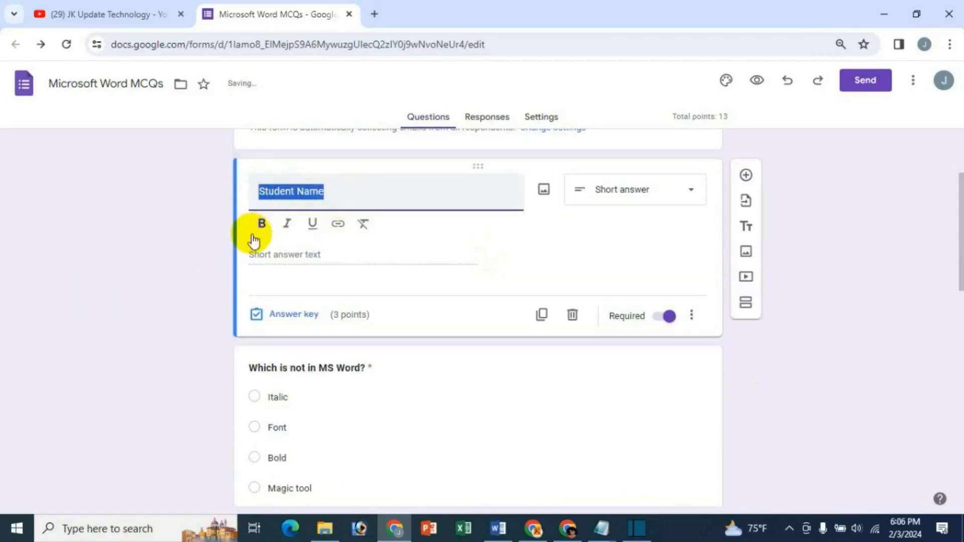
{"action": "left_click", "coordinate": [262, 226]}
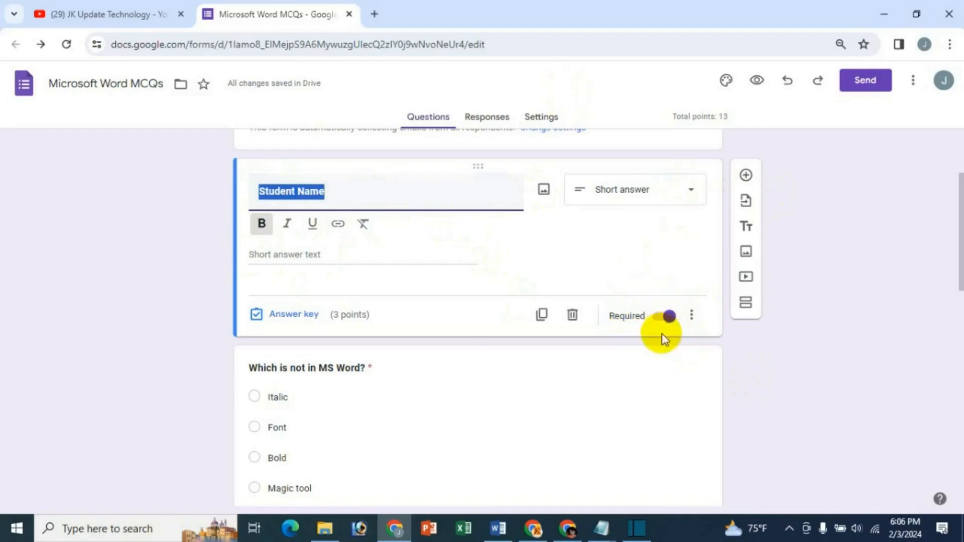
Set the Student Name question's value to 0 points in its answer key
{"action": "left_click", "coordinate": [691, 315]}
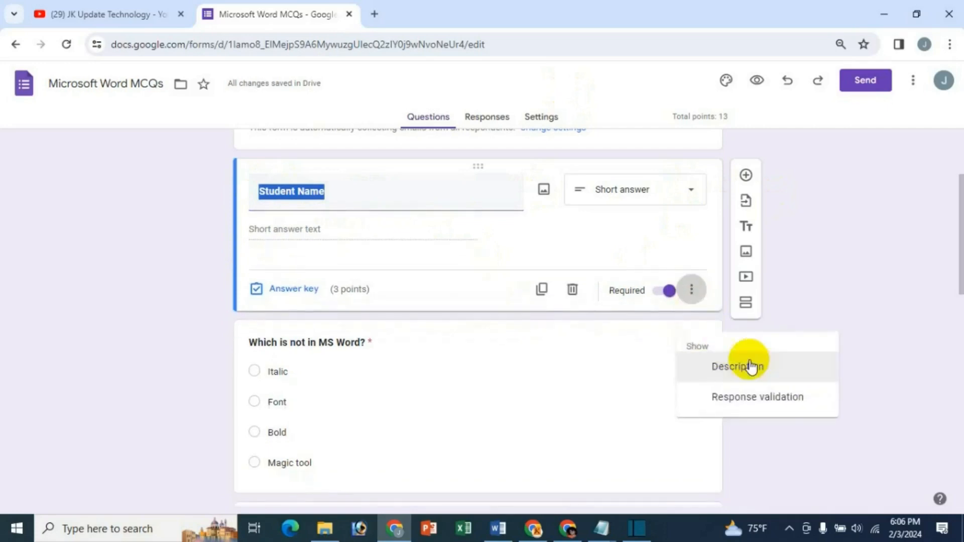
{"action": "left_click", "coordinate": [173, 246]}
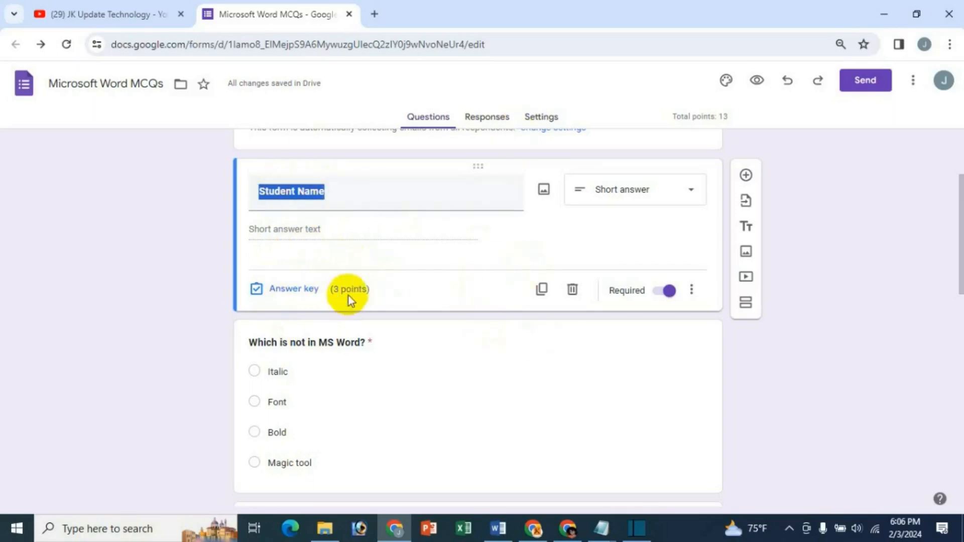
{"action": "left_click", "coordinate": [311, 295]}
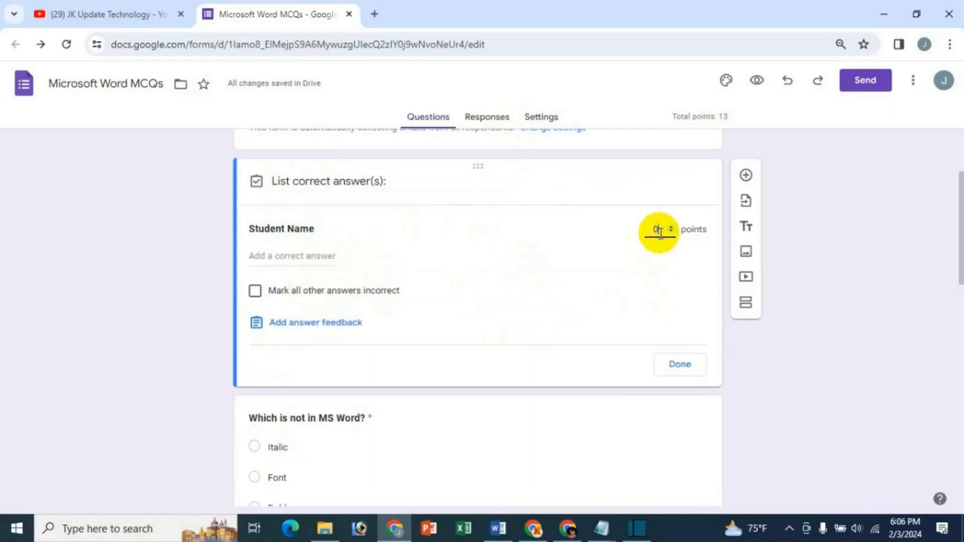
{"action": "left_click", "coordinate": [679, 372]}
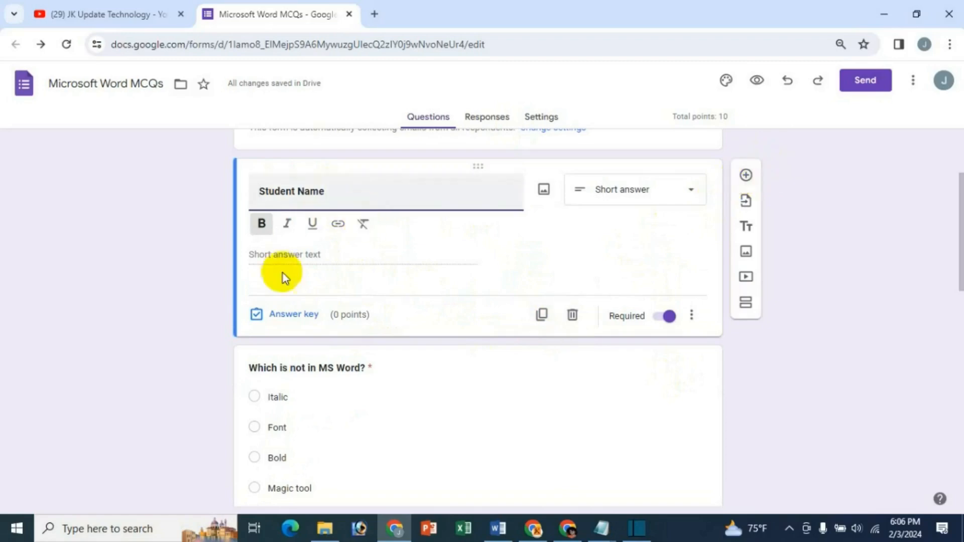
Duplicate the Student Name question and retitle the copy "Student ID Number"
{"action": "left_click", "coordinate": [539, 317]}
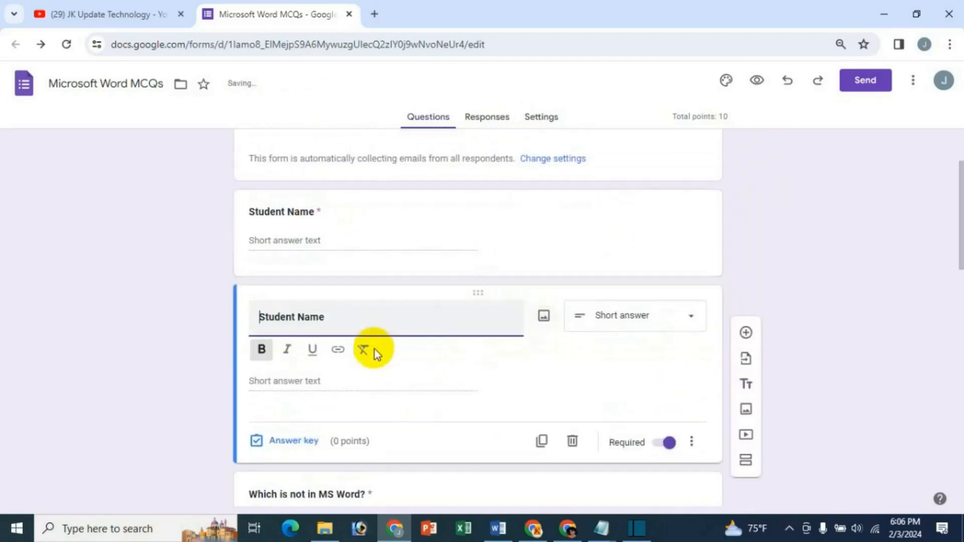
{"action": "left_click_drag", "start_coordinate": [296, 315], "coordinate": [383, 315]}
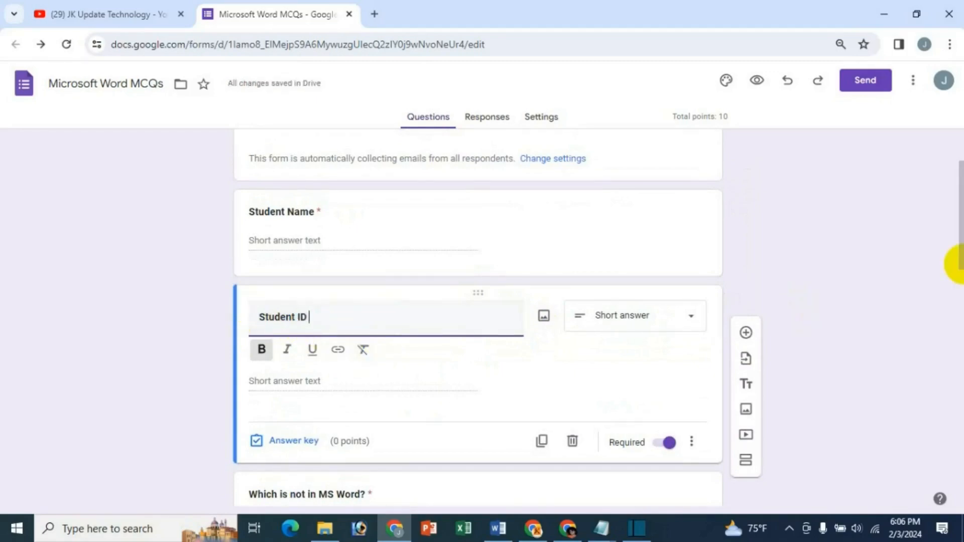
{"action": "type", "text": "ID Number"}
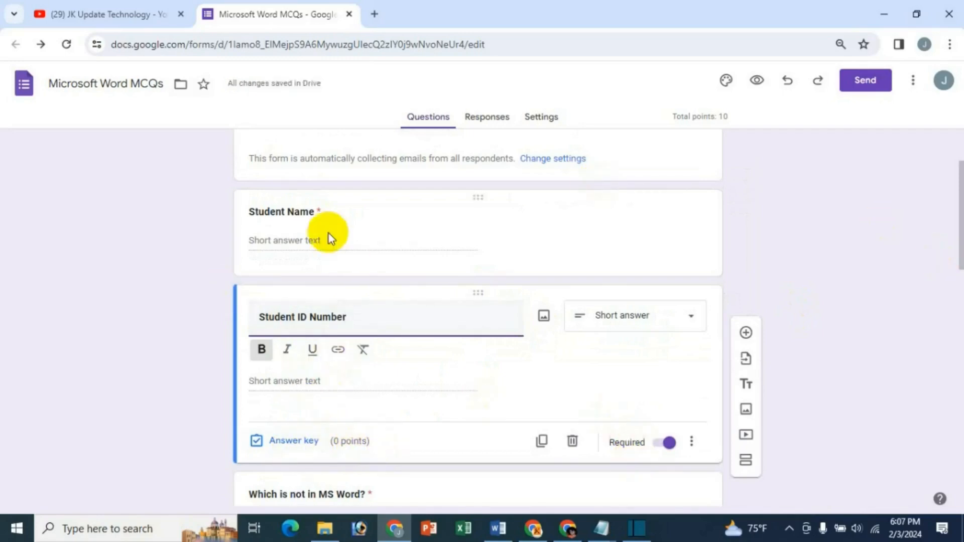
{"action": "scroll", "coordinate": [457, 400], "scroll_direction": "down", "scroll_amount": 3}
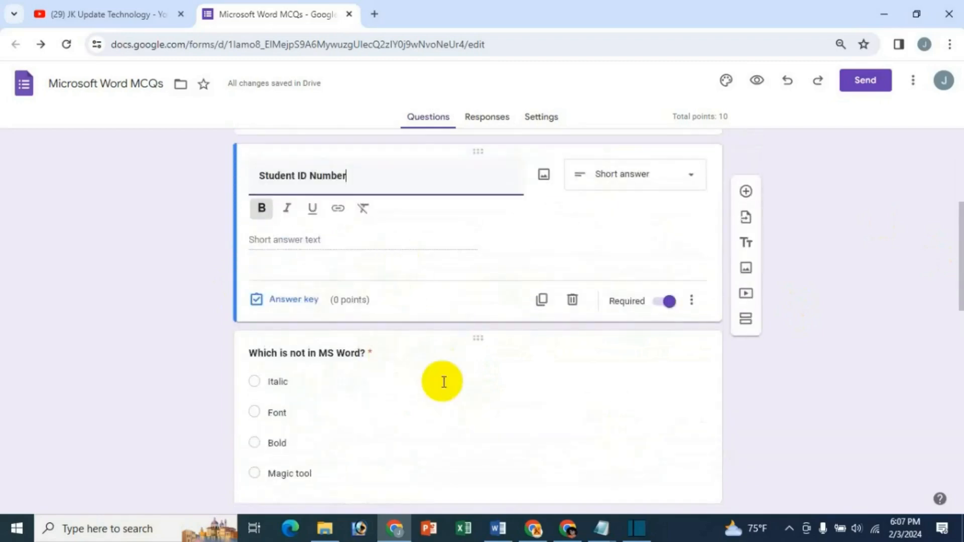
{"action": "scroll", "coordinate": [443, 381], "scroll_direction": "up", "scroll_amount": 4}
{"action": "scroll", "coordinate": [455, 409], "scroll_direction": "down", "scroll_amount": 6}
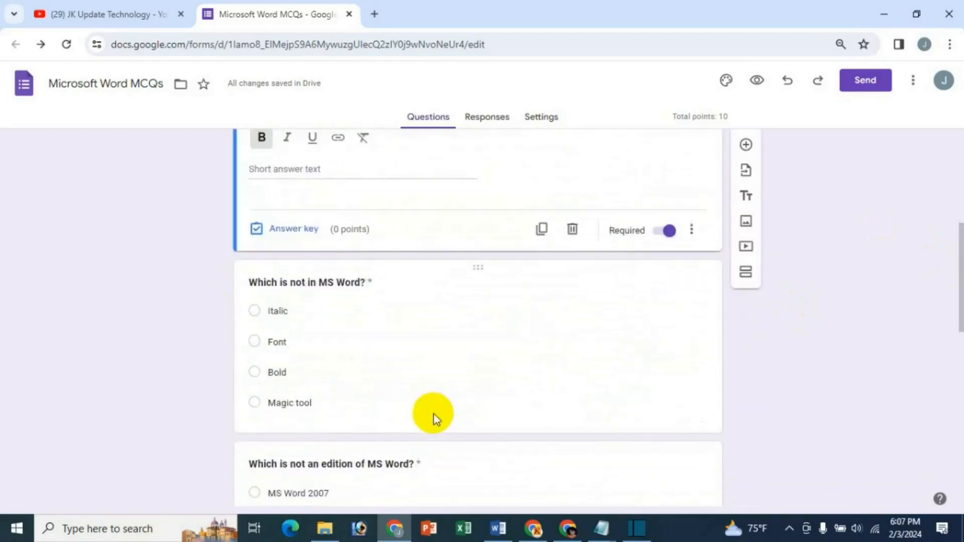
{"action": "scroll", "coordinate": [372, 228], "scroll_direction": "up", "scroll_amount": 3}
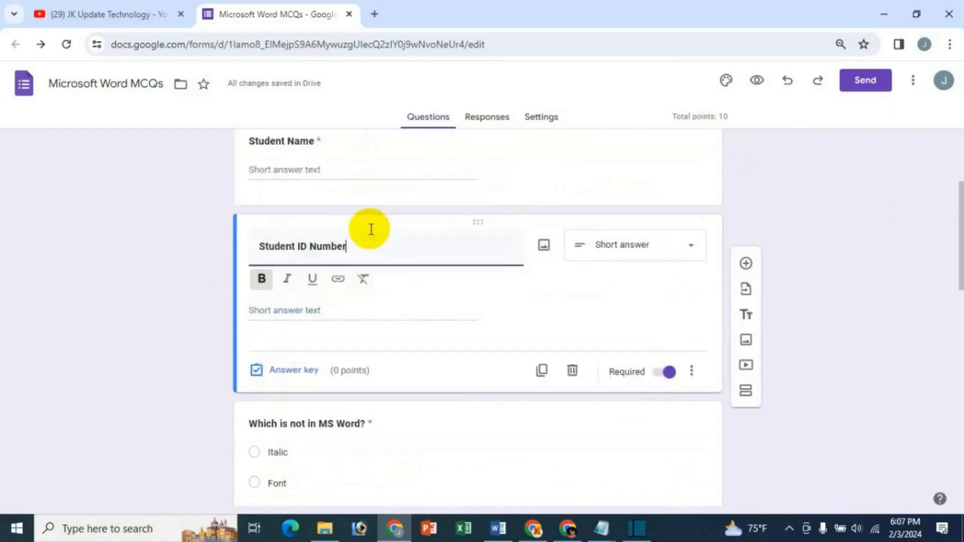
Review the quiz form's questions, from the student details through the multiple-choice items
{"action": "scroll", "coordinate": [381, 311], "scroll_direction": "down", "scroll_amount": 4}
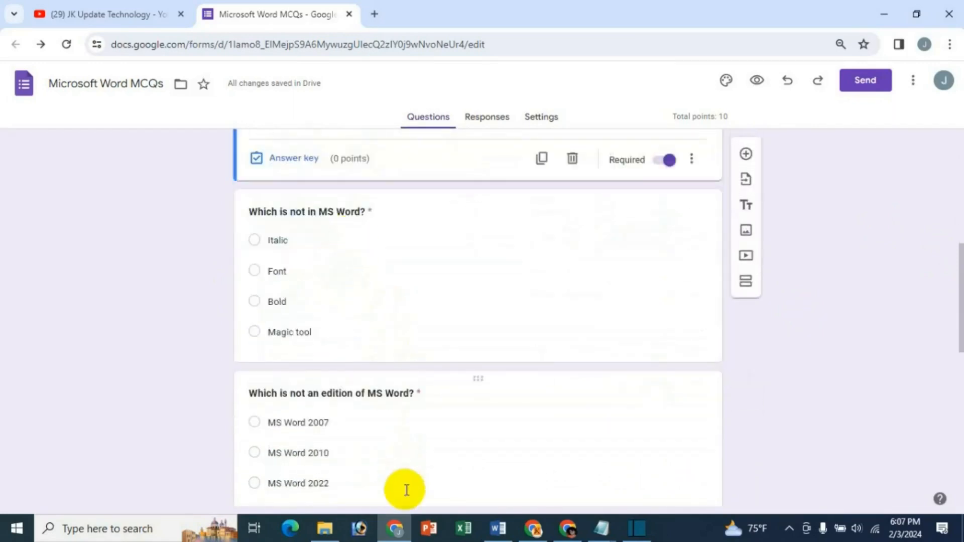
{"action": "scroll", "coordinate": [463, 483], "scroll_direction": "down", "scroll_amount": 5}
{"action": "scroll", "coordinate": [463, 484], "scroll_direction": "up", "scroll_amount": 14}
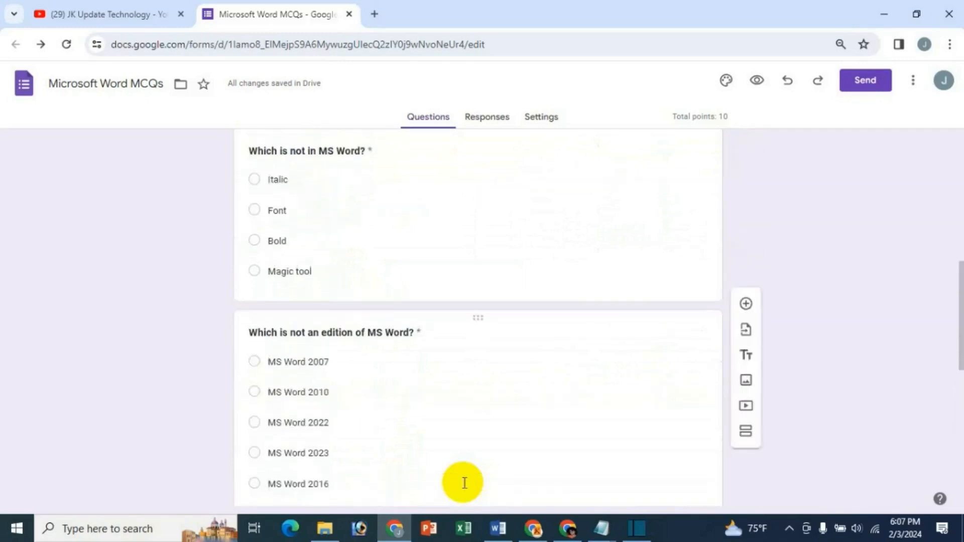
{"action": "left_click", "coordinate": [675, 314]}
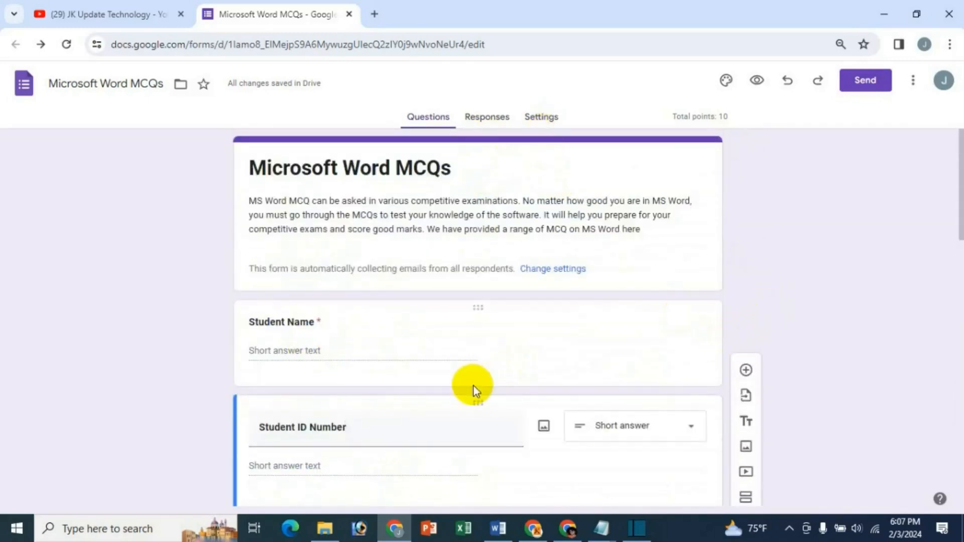
{"action": "scroll", "coordinate": [369, 369], "scroll_direction": "down", "scroll_amount": 4}
{"action": "scroll", "coordinate": [369, 371], "scroll_direction": "down", "scroll_amount": 4}
{"action": "scroll", "coordinate": [369, 374], "scroll_direction": "up", "scroll_amount": 8}
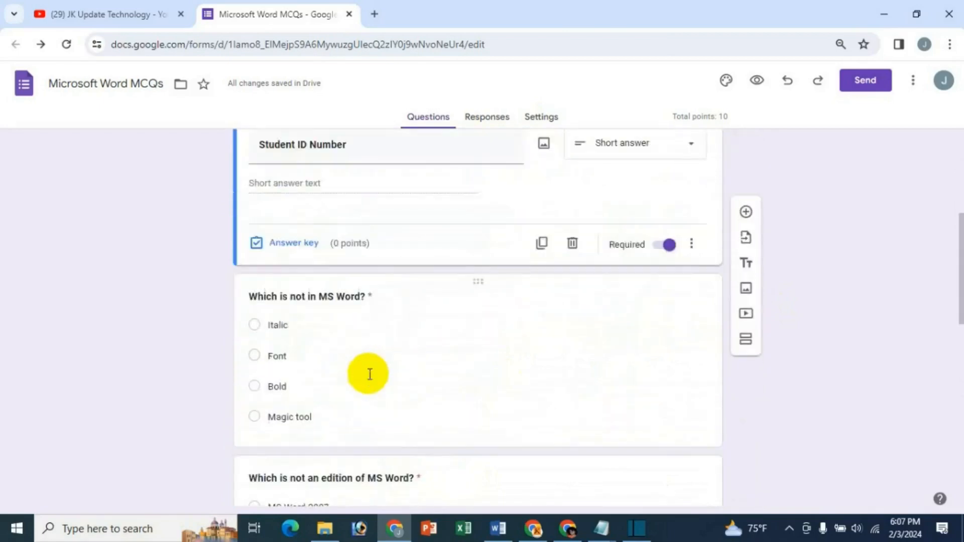
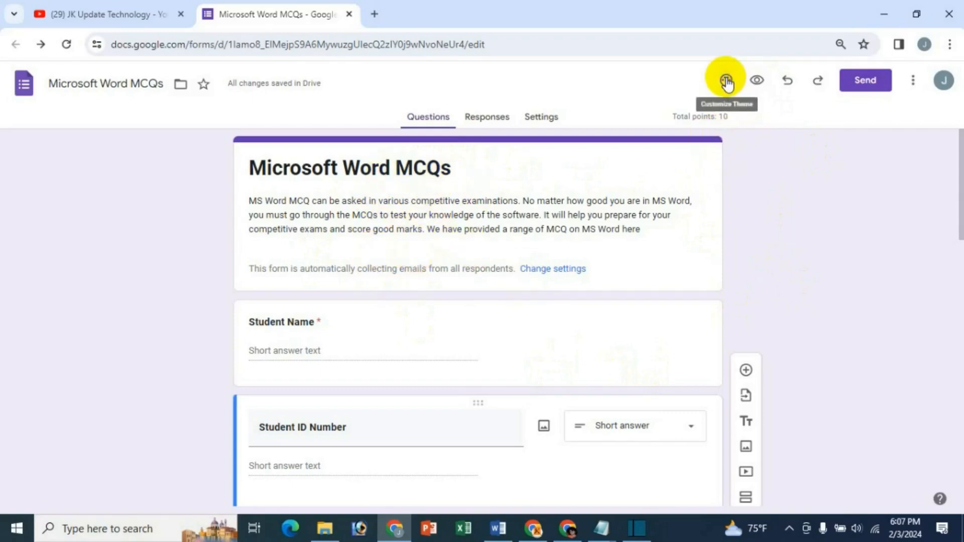
Customize the form theme by setting the header text font to Verdana, after trying Impact
{"action": "left_click", "coordinate": [727, 82]}
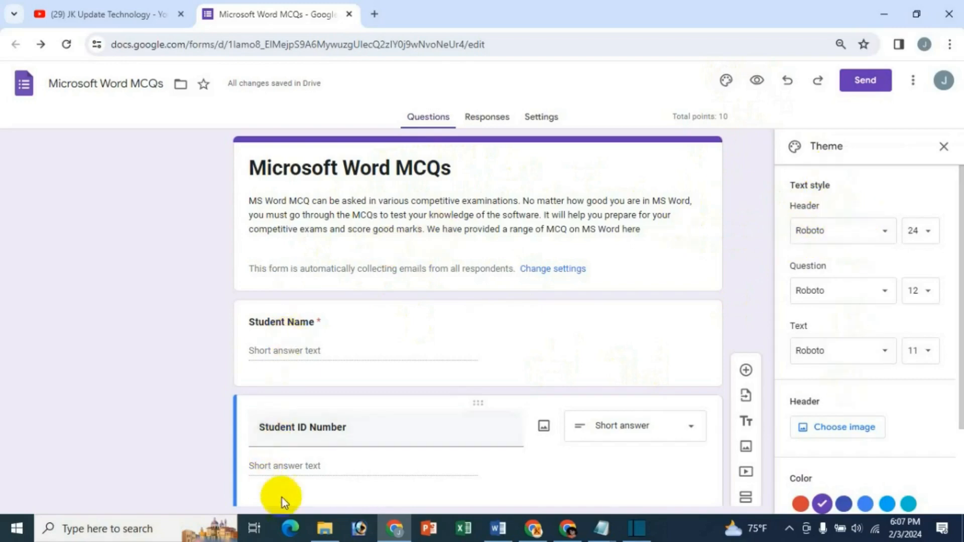
{"action": "left_click", "coordinate": [840, 240]}
{"action": "left_click", "coordinate": [833, 335]}
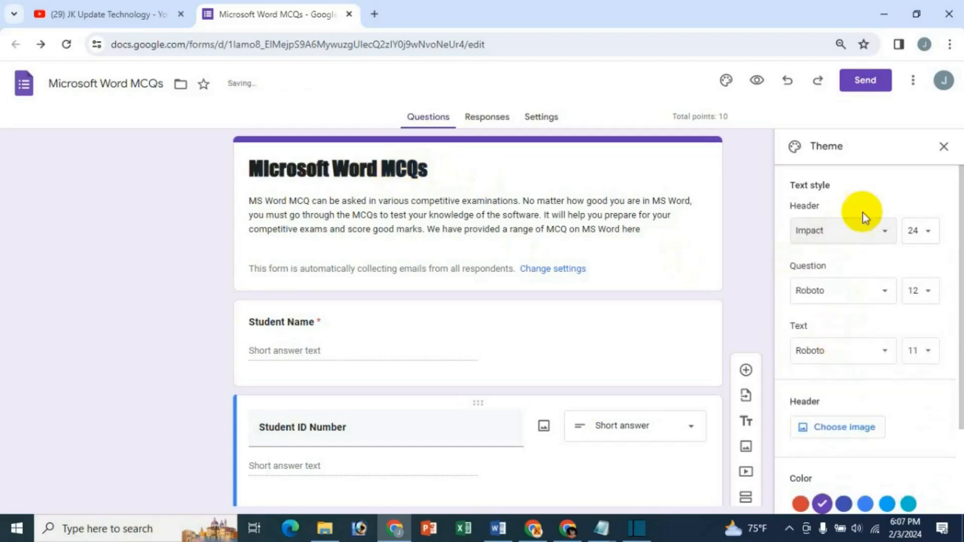
{"action": "left_click", "coordinate": [829, 237]}
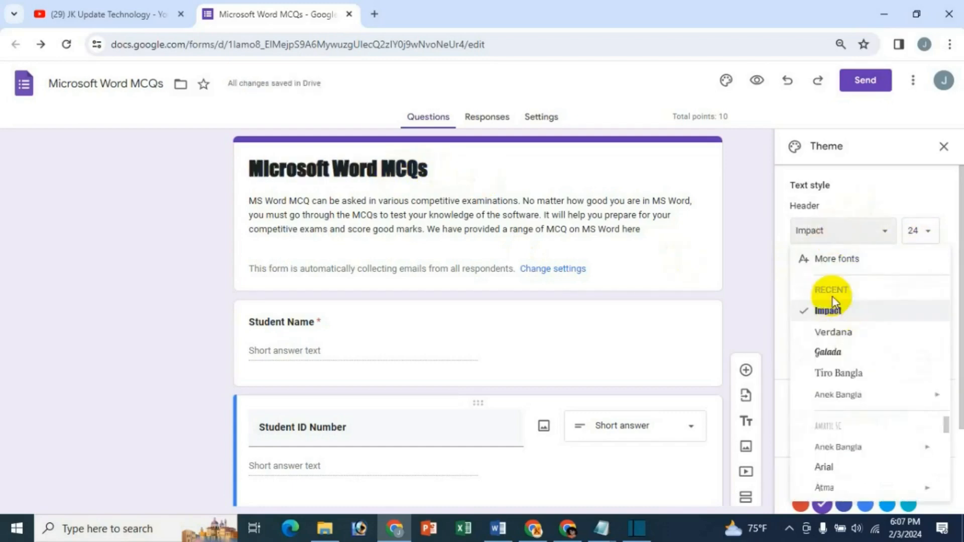
{"action": "left_click", "coordinate": [831, 332]}
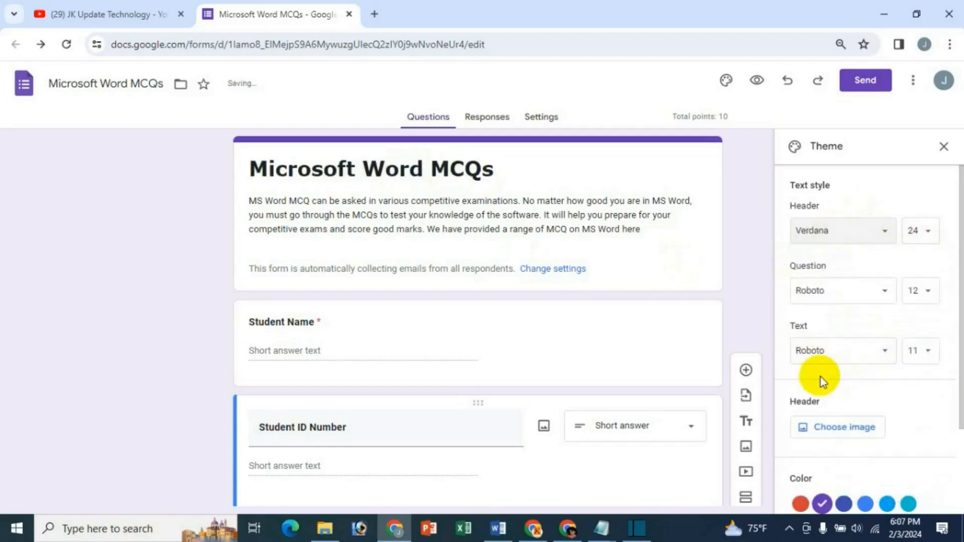
Insert the green and teal polygon picture from the Other theme category as the form's header image
{"action": "left_click", "coordinate": [821, 437]}
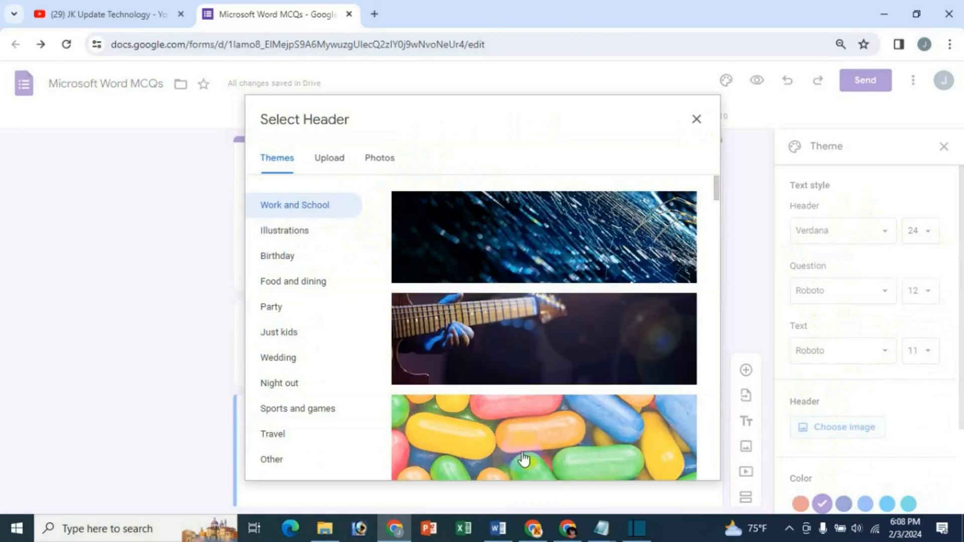
{"action": "scroll", "coordinate": [557, 351], "scroll_direction": "down", "scroll_amount": 3}
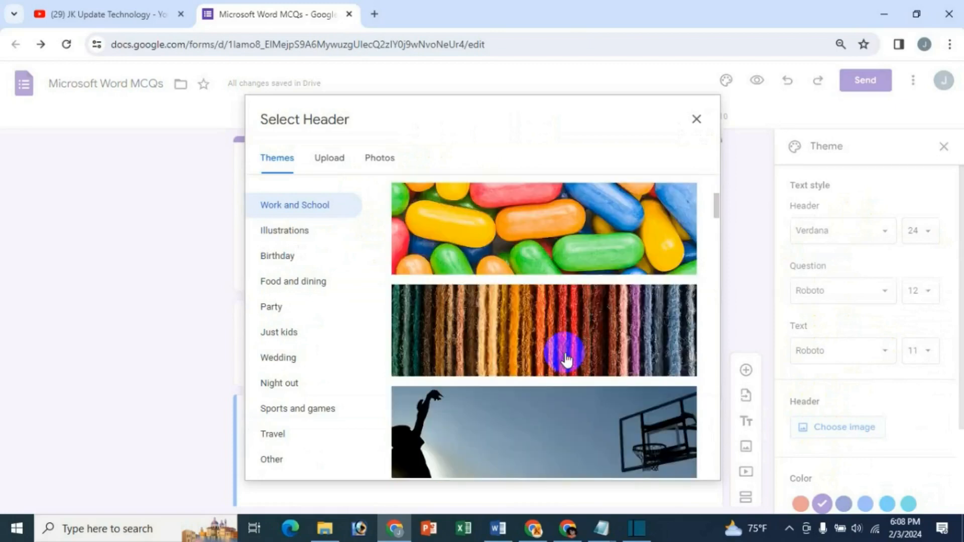
{"action": "left_click", "coordinate": [274, 462]}
{"action": "scroll", "coordinate": [581, 307], "scroll_direction": "down", "scroll_amount": 6}
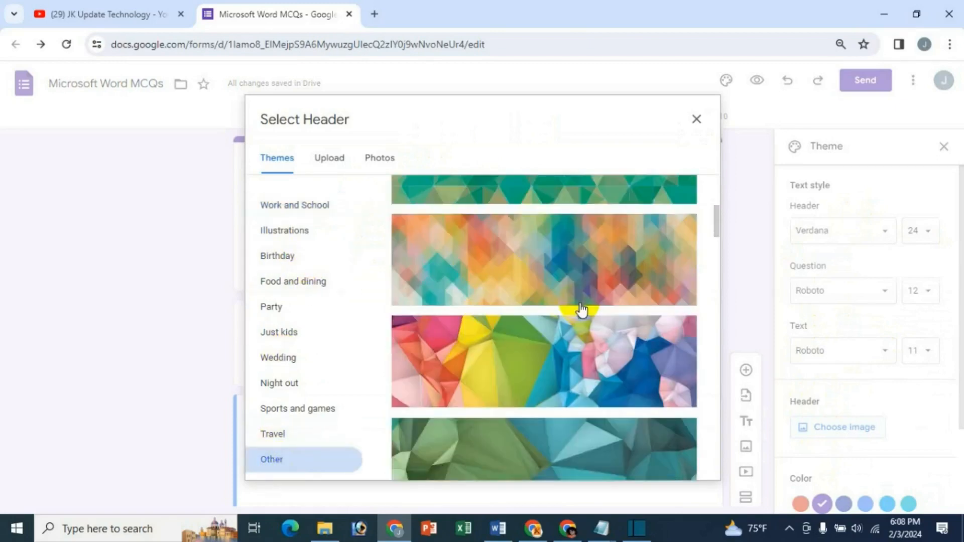
{"action": "left_click", "coordinate": [497, 332]}
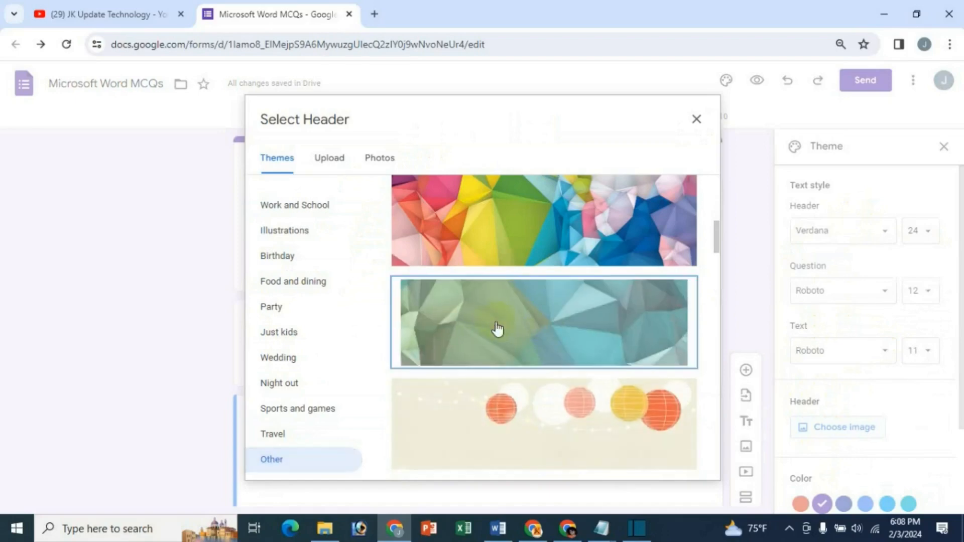
{"action": "left_click", "coordinate": [682, 461]}
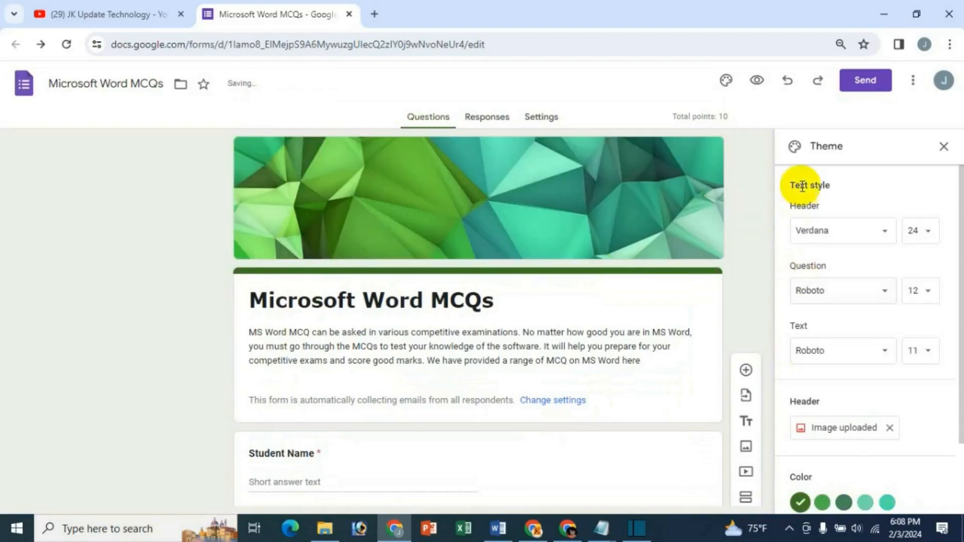
Set the theme color to the muted dark green swatch with the medium background shade, and close the theme settings
{"action": "scroll", "coordinate": [849, 464], "scroll_direction": "down", "scroll_amount": 1}
{"action": "scroll", "coordinate": [849, 464], "scroll_direction": "down", "scroll_amount": 1}
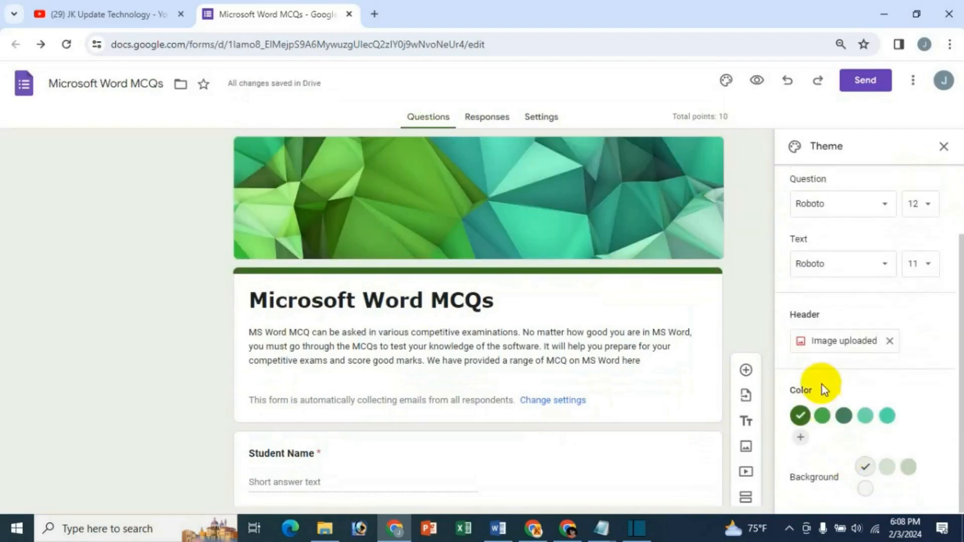
{"action": "left_click", "coordinate": [843, 417]}
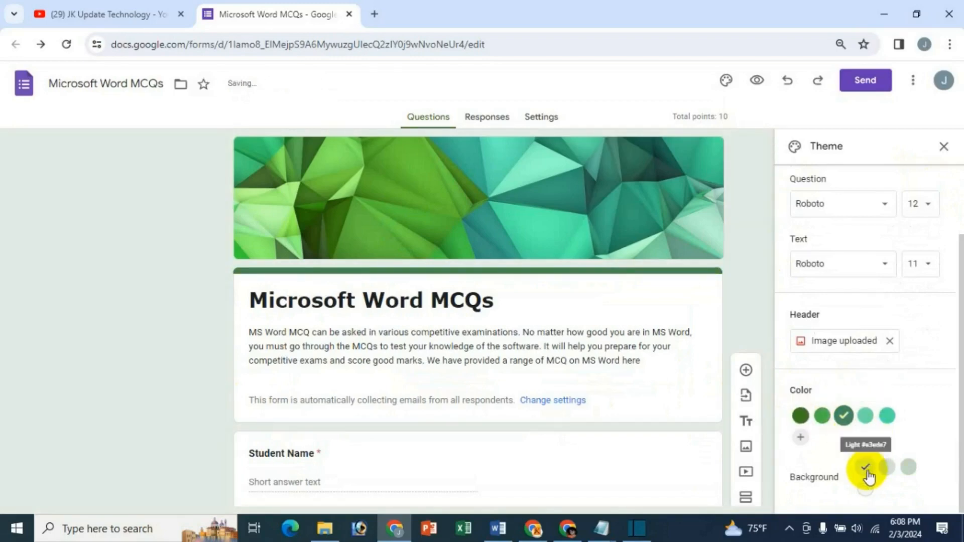
{"action": "left_click", "coordinate": [908, 468]}
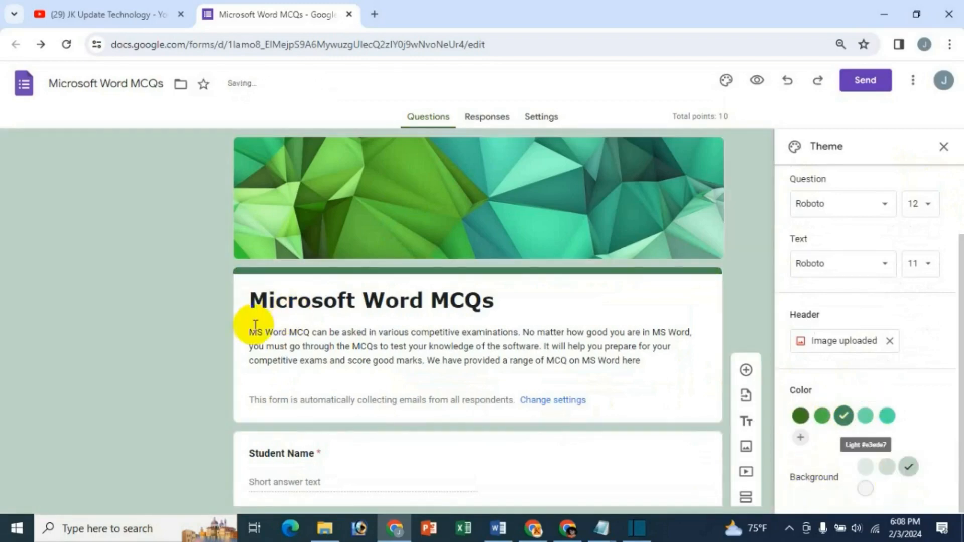
{"action": "left_click", "coordinate": [887, 472]}
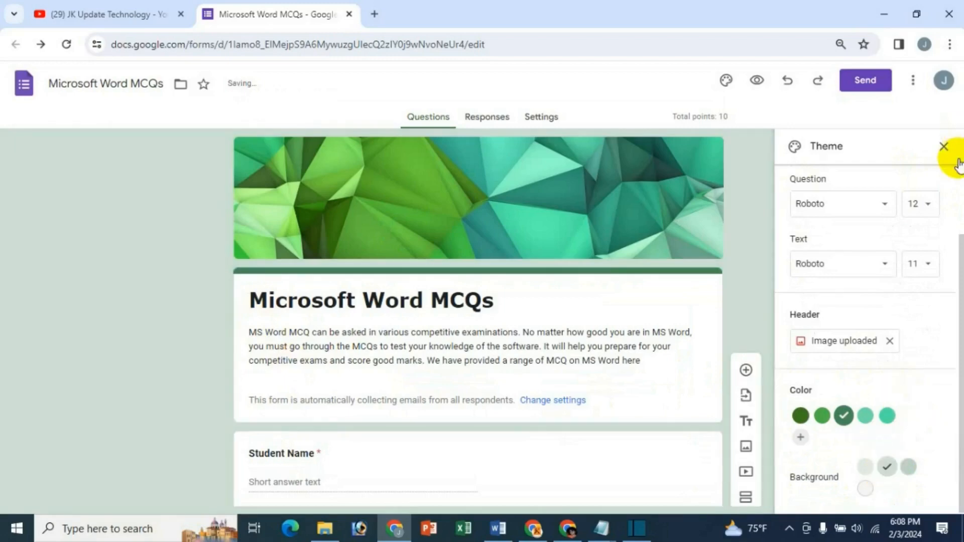
{"action": "left_click", "coordinate": [943, 146]}
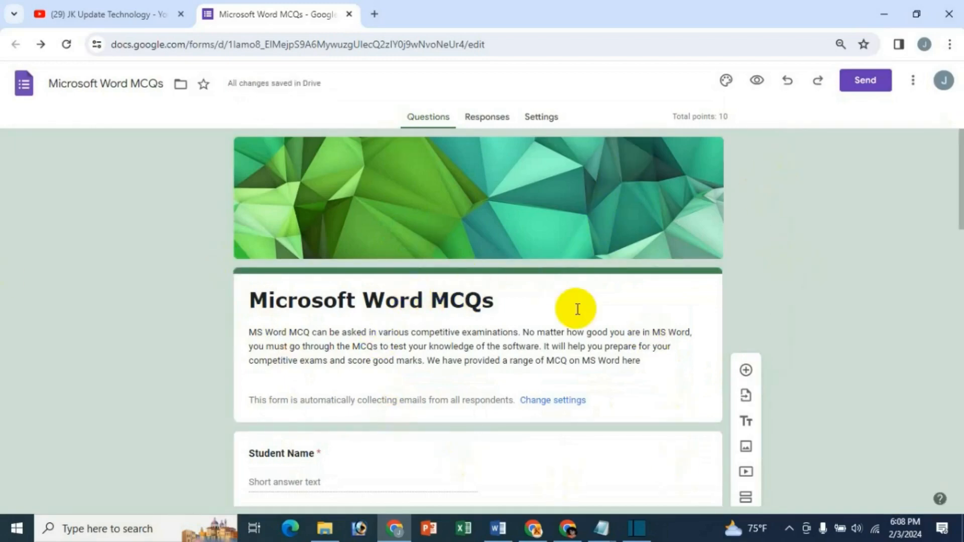
Preview the form as a respondent and fill in the student's name in the Student Name question
{"action": "scroll", "coordinate": [589, 348], "scroll_direction": "down", "scroll_amount": 6}
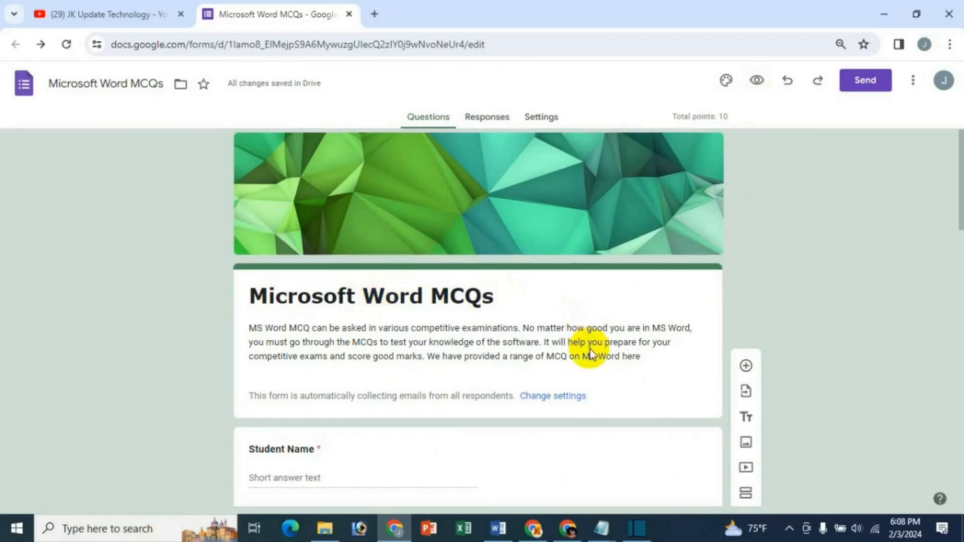
{"action": "scroll", "coordinate": [554, 374], "scroll_direction": "up", "scroll_amount": 4}
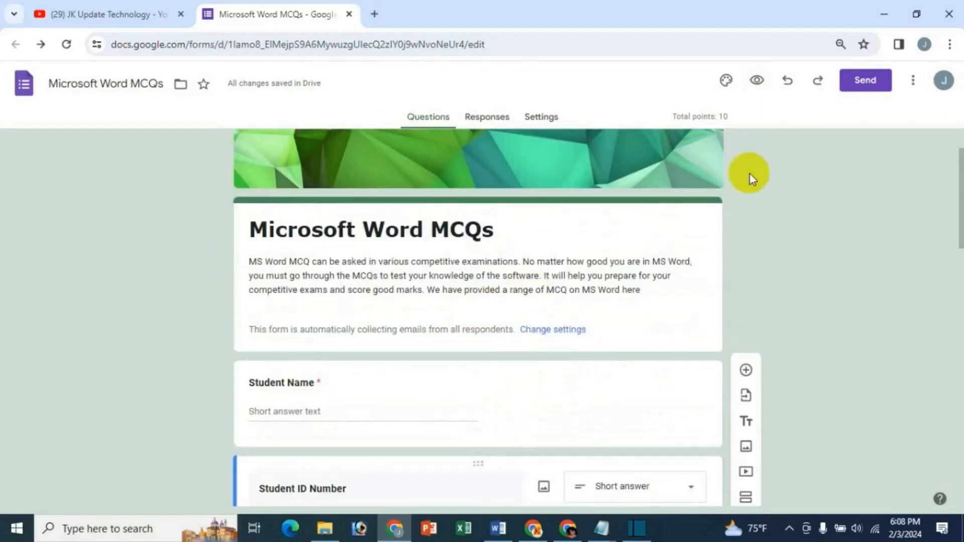
{"action": "left_click", "coordinate": [756, 81]}
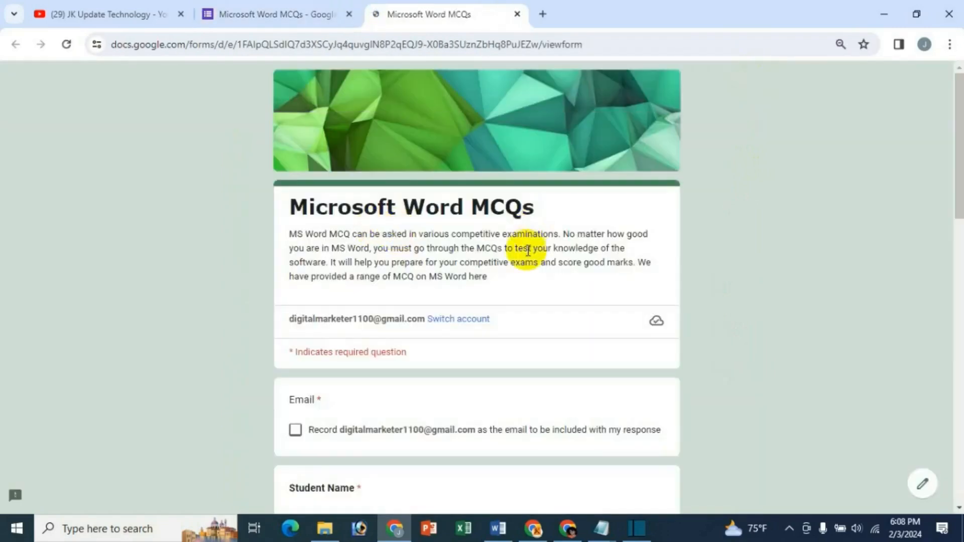
{"action": "scroll", "coordinate": [558, 282], "scroll_direction": "down", "scroll_amount": 3}
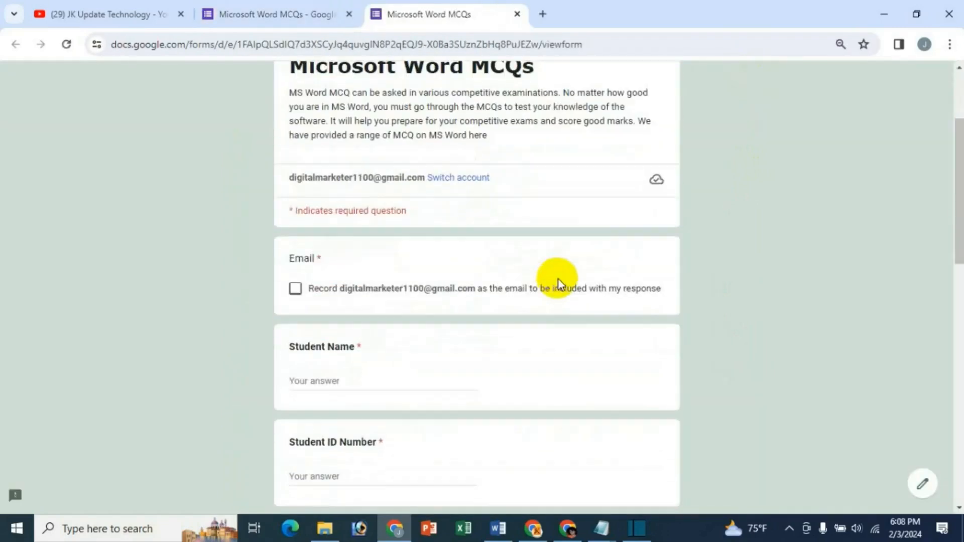
{"action": "scroll", "coordinate": [603, 305], "scroll_direction": "down", "scroll_amount": 2}
{"action": "scroll", "coordinate": [604, 307], "scroll_direction": "down", "scroll_amount": 1}
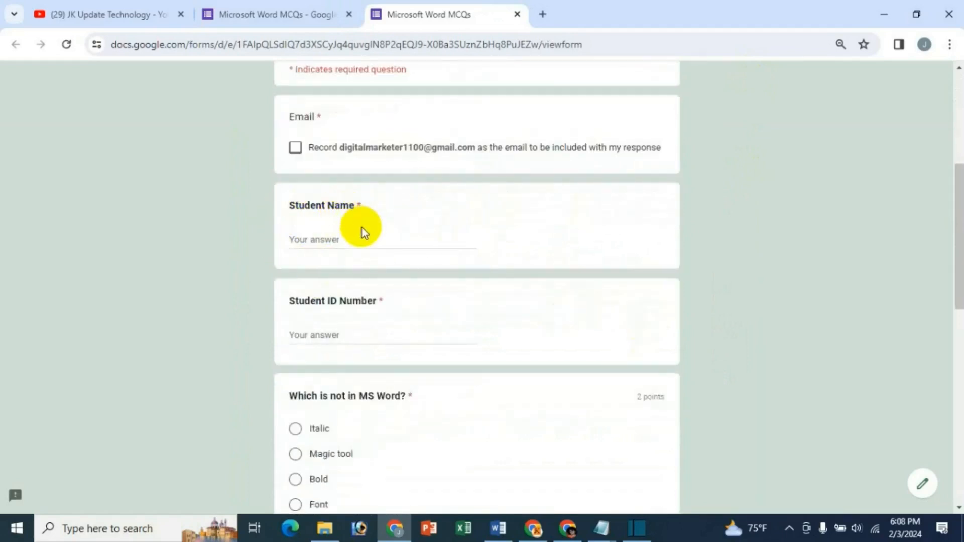
{"action": "left_click", "coordinate": [312, 240]}
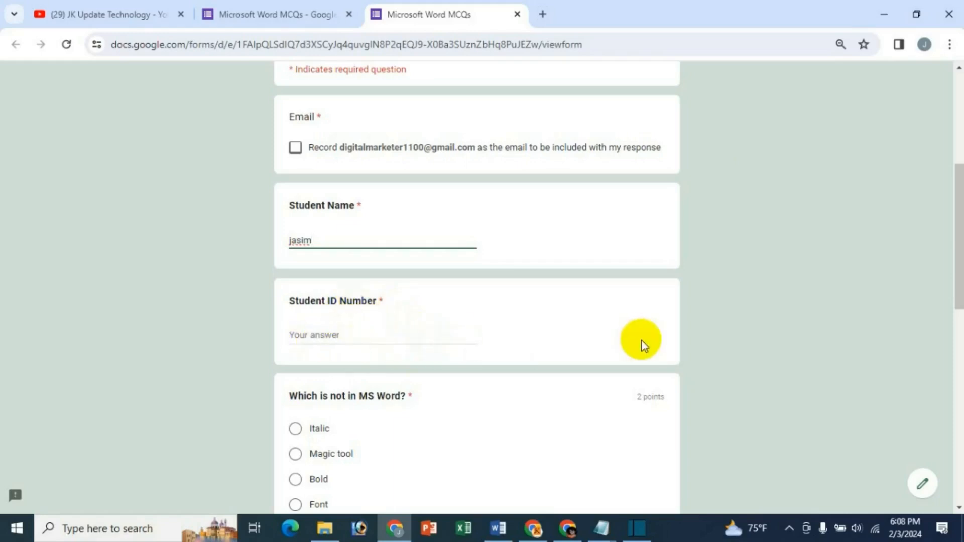
Answer "Which is not in MS Word?" with Bold and "Which is not an edition of MS Word?" with MS Word 2010
{"action": "scroll", "coordinate": [639, 342], "scroll_direction": "down", "scroll_amount": 1}
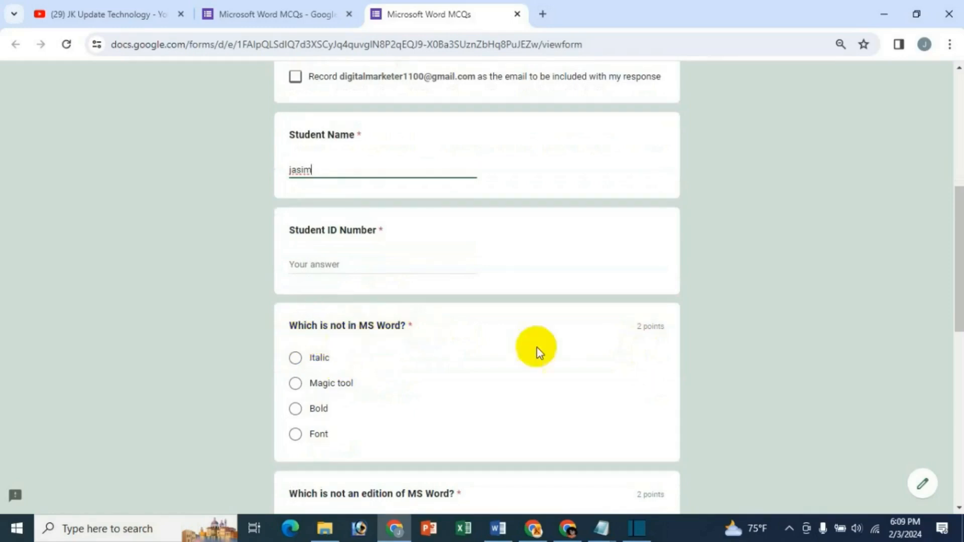
{"action": "scroll", "coordinate": [707, 402], "scroll_direction": "down", "scroll_amount": 2}
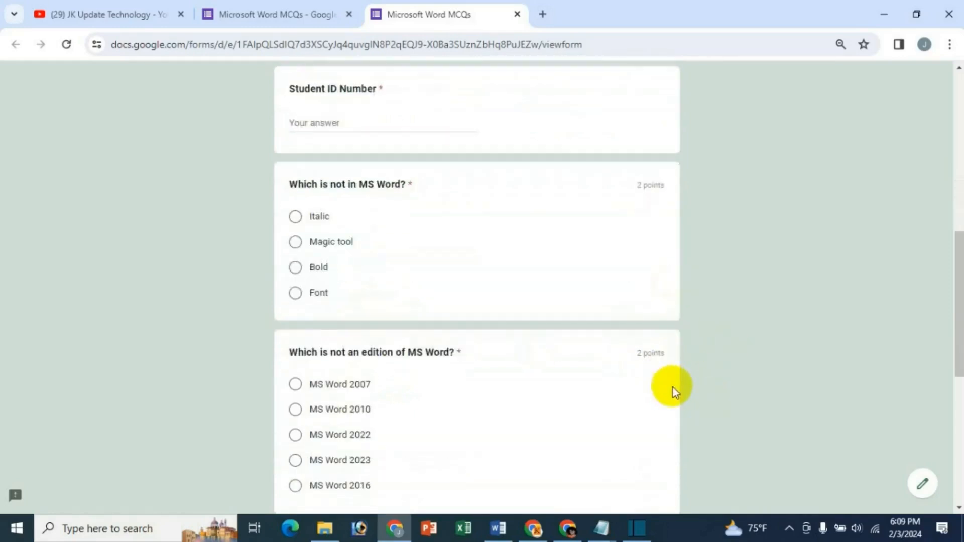
{"action": "scroll", "coordinate": [673, 362], "scroll_direction": "down", "scroll_amount": 3}
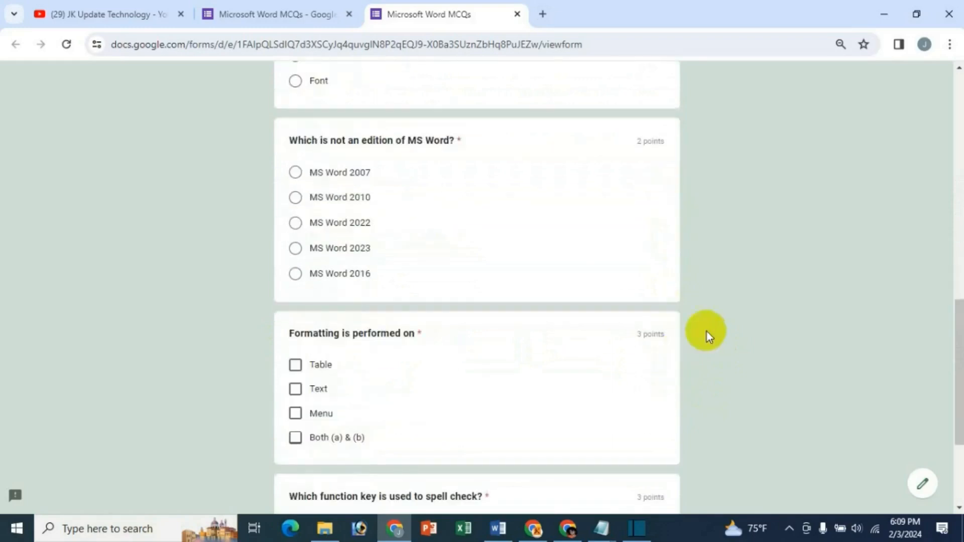
{"action": "scroll", "coordinate": [650, 428], "scroll_direction": "down", "scroll_amount": 2}
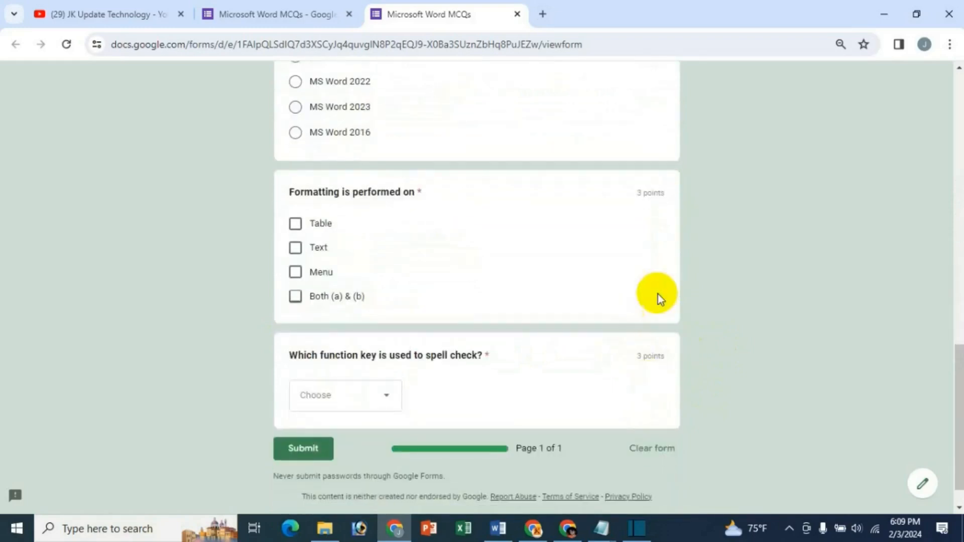
{"action": "scroll", "coordinate": [644, 326], "scroll_direction": "up", "scroll_amount": 6}
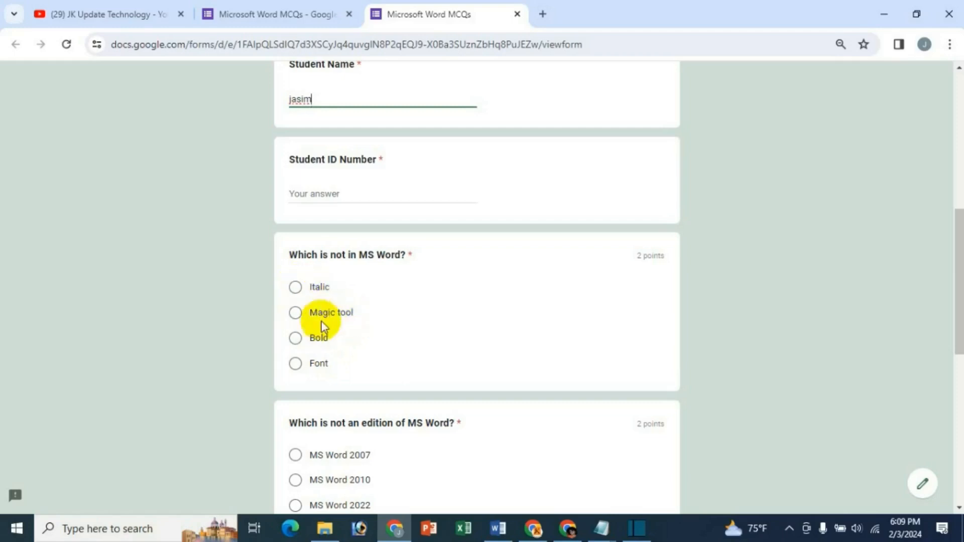
{"action": "left_click", "coordinate": [295, 338]}
{"action": "scroll", "coordinate": [588, 369], "scroll_direction": "down", "scroll_amount": 3}
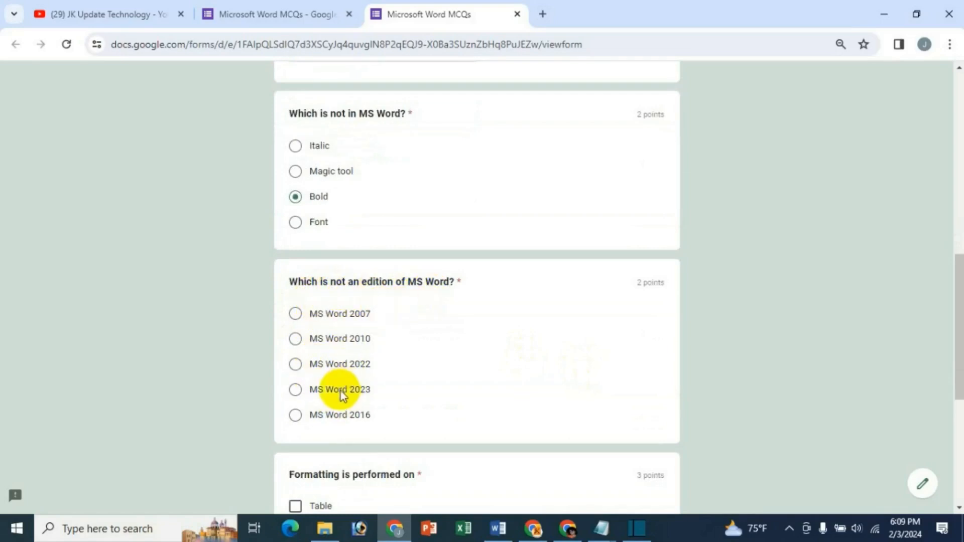
{"action": "left_click", "coordinate": [295, 371]}
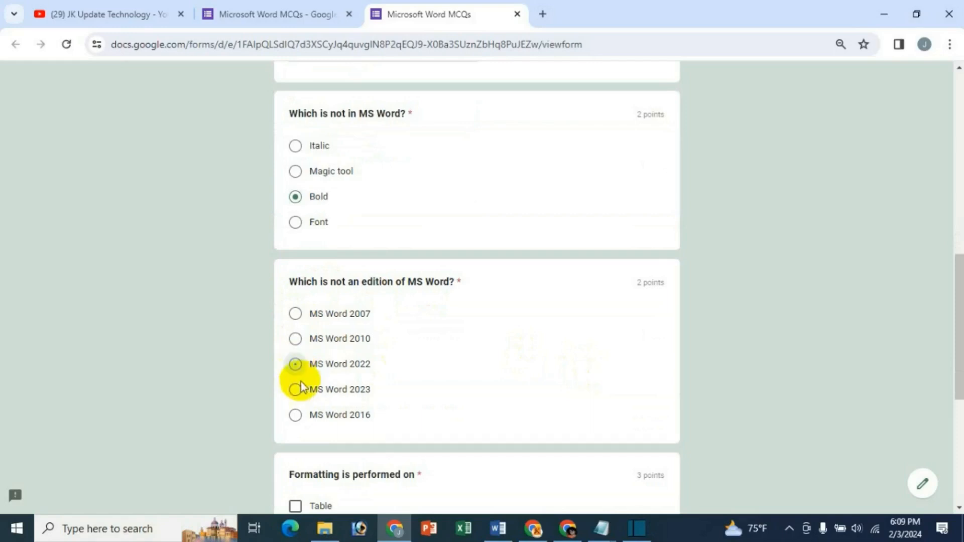
{"action": "left_click", "coordinate": [296, 340]}
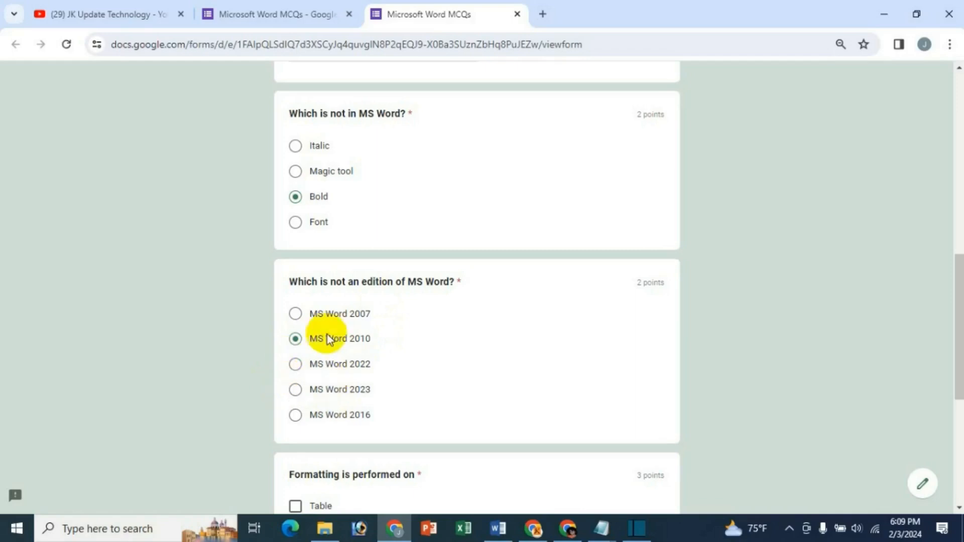
Return from the respondent preview to the form's editing page
{"action": "scroll", "coordinate": [321, 367], "scroll_direction": "up", "scroll_amount": 6}
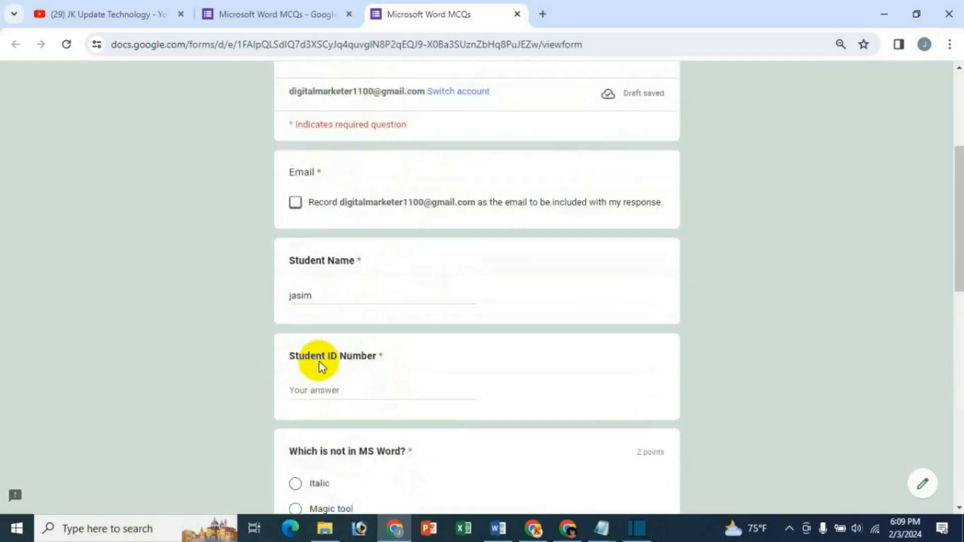
{"action": "scroll", "coordinate": [322, 367], "scroll_direction": "up", "scroll_amount": 4}
{"action": "left_click", "coordinate": [308, 16]}
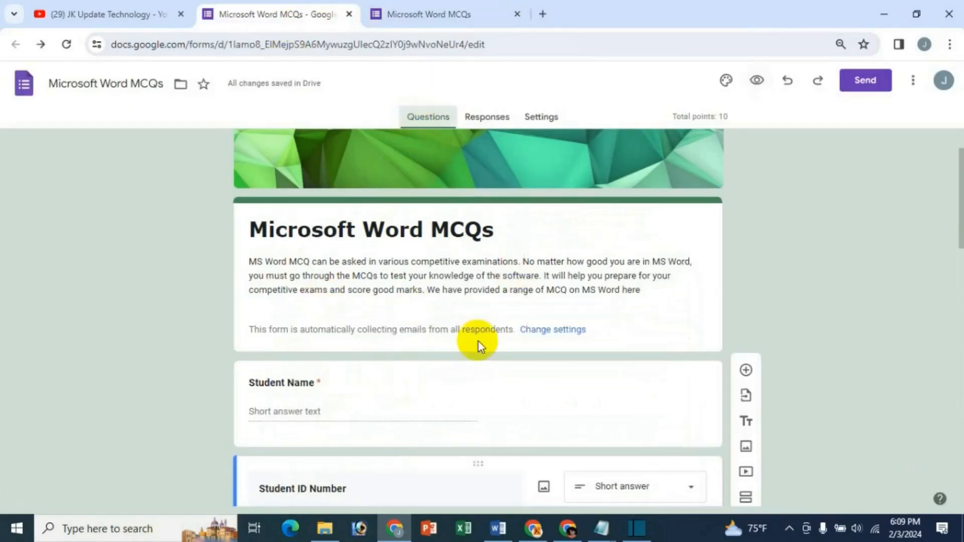
Change the question type of "Which is not an edition of MS Word?" from multiple choice to Checkboxes
{"action": "scroll", "coordinate": [477, 343], "scroll_direction": "down", "scroll_amount": 1}
{"action": "scroll", "coordinate": [477, 344], "scroll_direction": "down", "scroll_amount": 9}
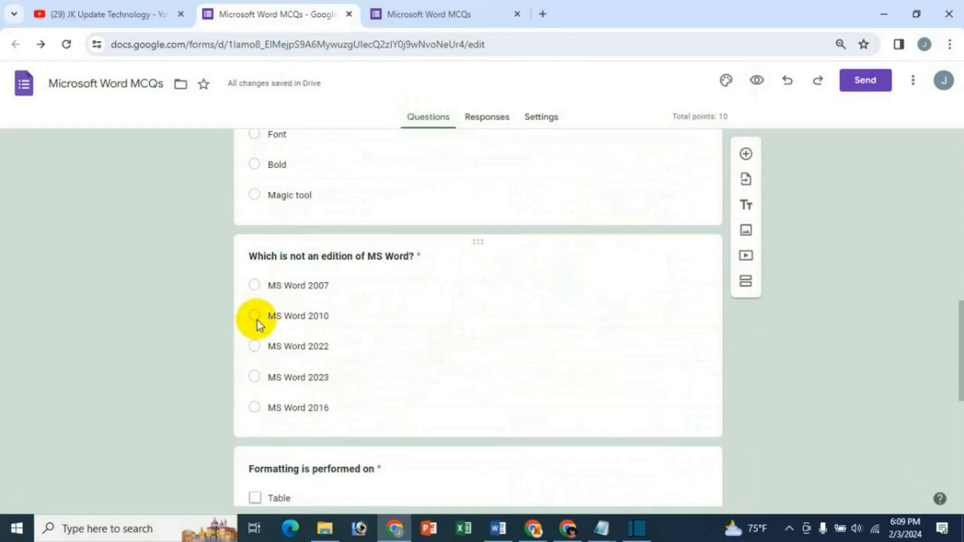
{"action": "left_click", "coordinate": [326, 257]}
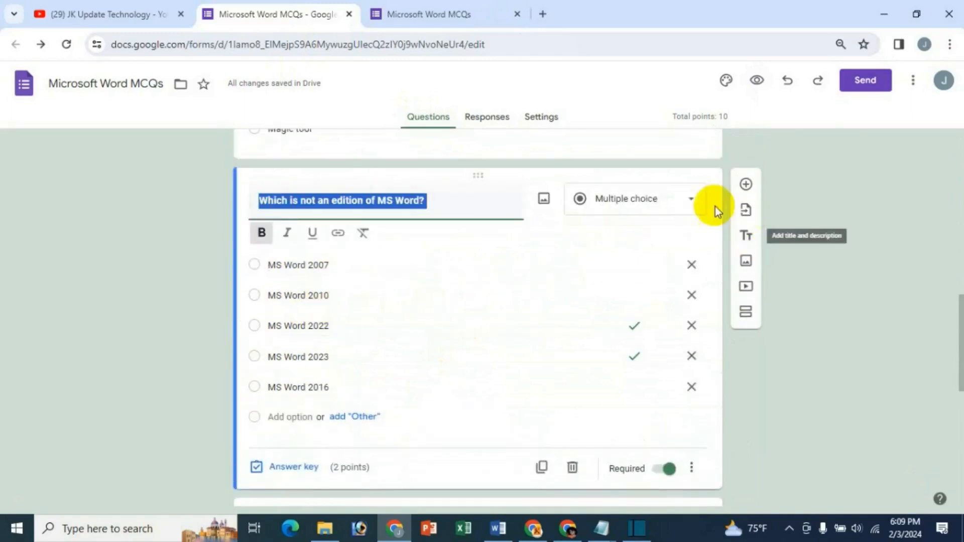
{"action": "left_click", "coordinate": [670, 202]}
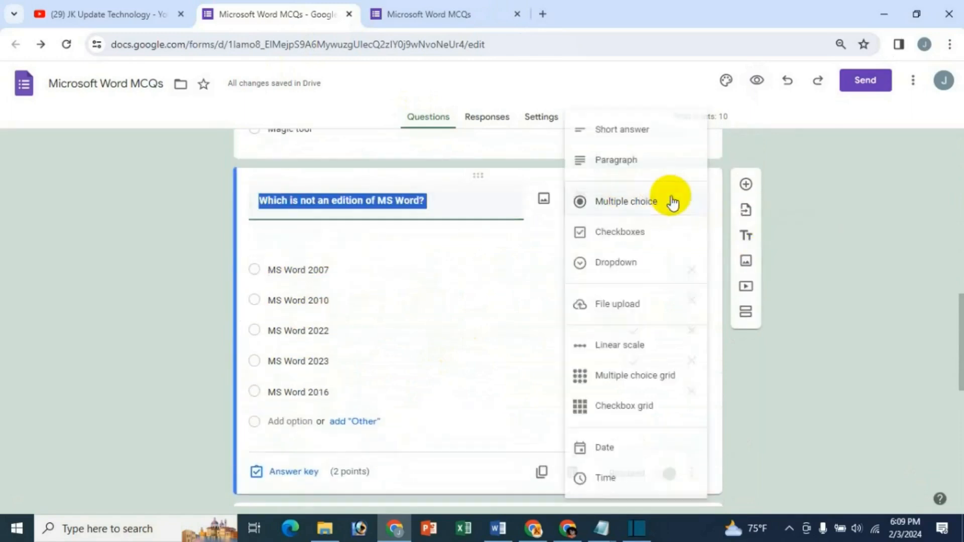
{"action": "left_click", "coordinate": [614, 236]}
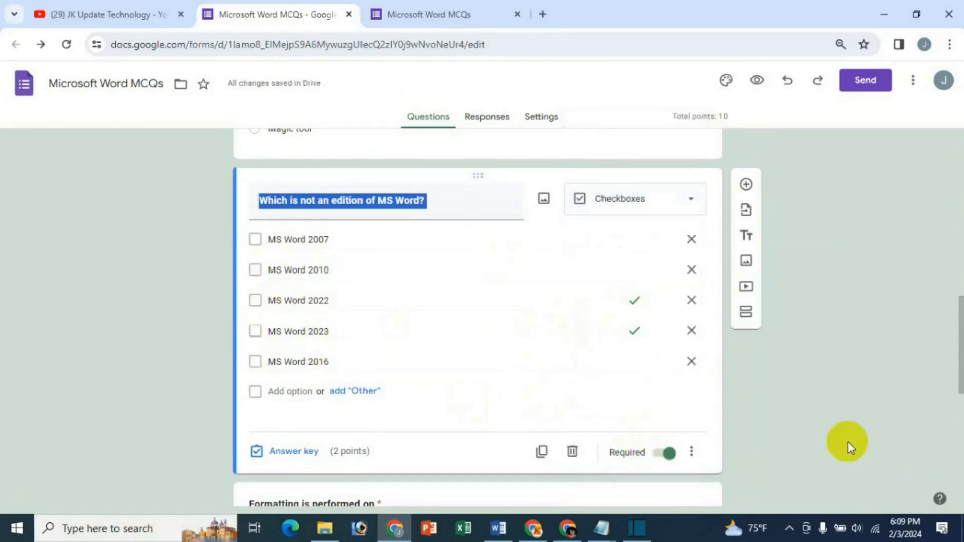
{"action": "scroll", "coordinate": [847, 442], "scroll_direction": "down", "scroll_amount": 3}
{"action": "scroll", "coordinate": [847, 441], "scroll_direction": "up", "scroll_amount": 4}
{"action": "scroll", "coordinate": [847, 446], "scroll_direction": "down", "scroll_amount": 5}
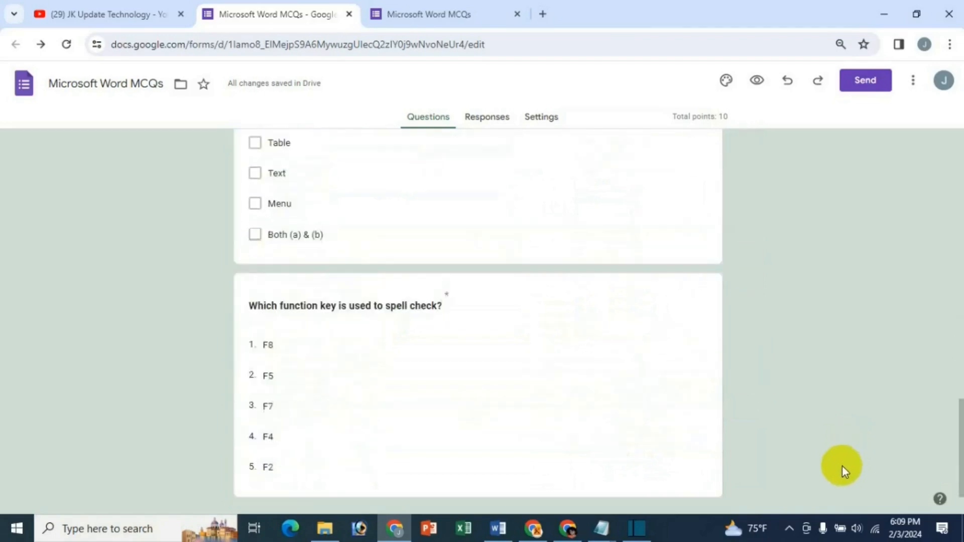
{"action": "scroll", "coordinate": [838, 481], "scroll_direction": "up", "scroll_amount": 6}
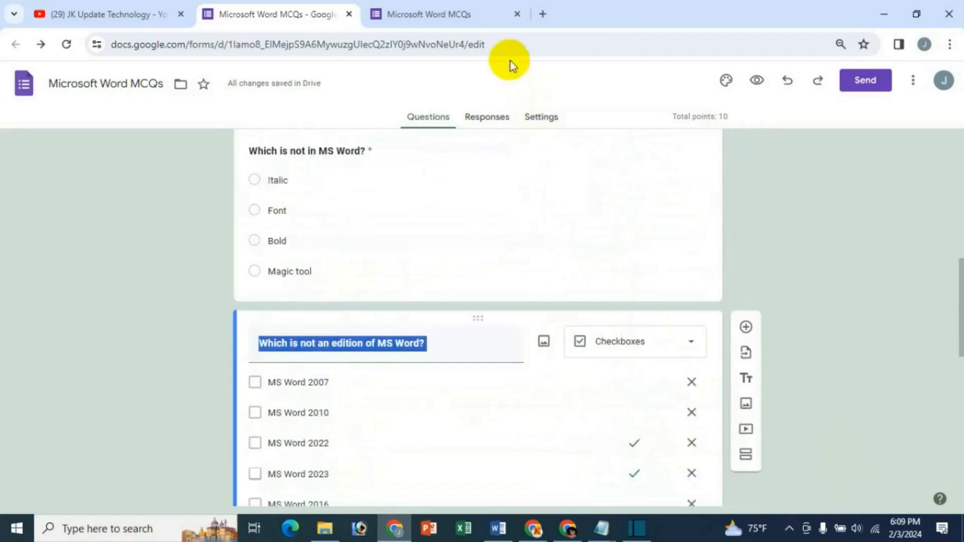
Reload the respondent form and change the answer to "Which is not an edition of MS Word?" to MS Word 2022 and MS Word 2023
{"action": "left_click", "coordinate": [454, 16]}
{"action": "left_click", "coordinate": [63, 45]}
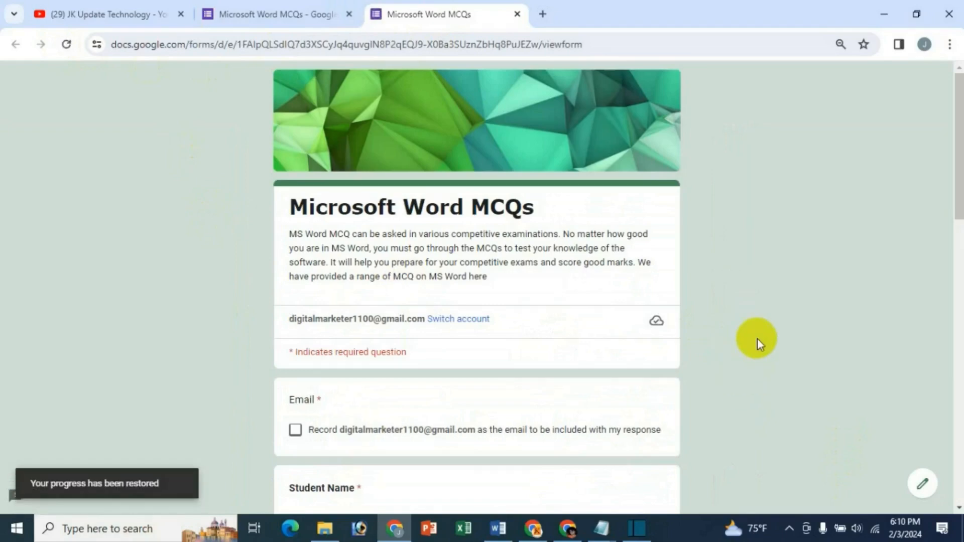
{"action": "scroll", "coordinate": [757, 338], "scroll_direction": "down", "scroll_amount": 5}
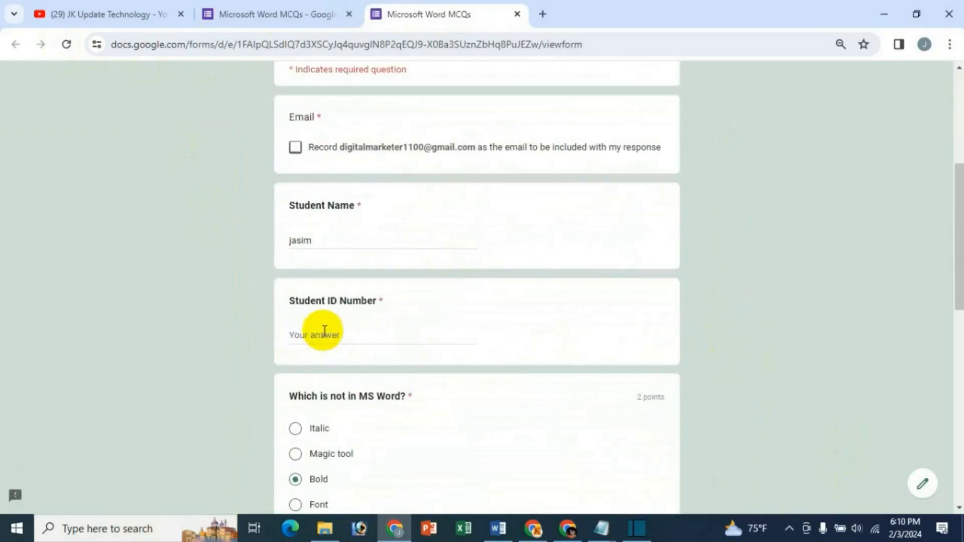
{"action": "scroll", "coordinate": [451, 356], "scroll_direction": "down", "scroll_amount": 2}
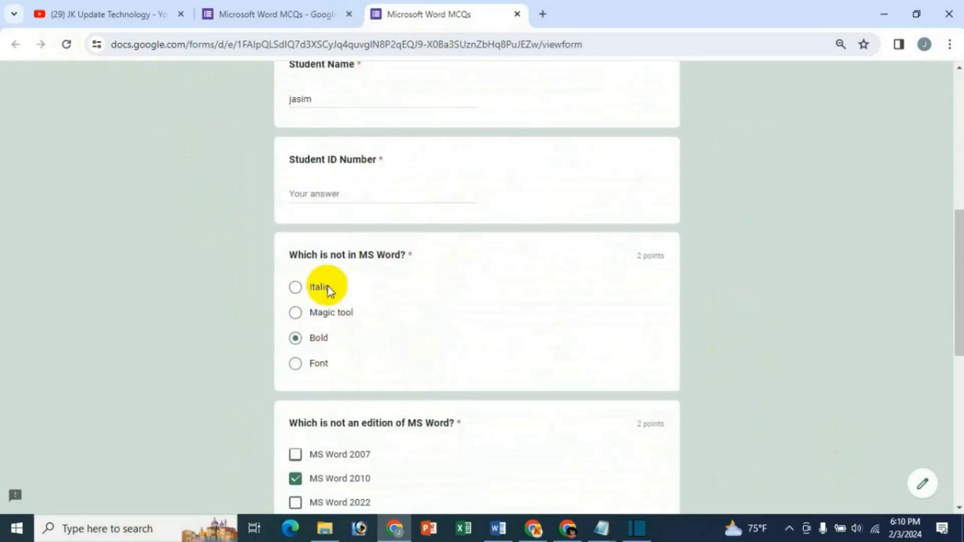
{"action": "scroll", "coordinate": [471, 376], "scroll_direction": "down", "scroll_amount": 3}
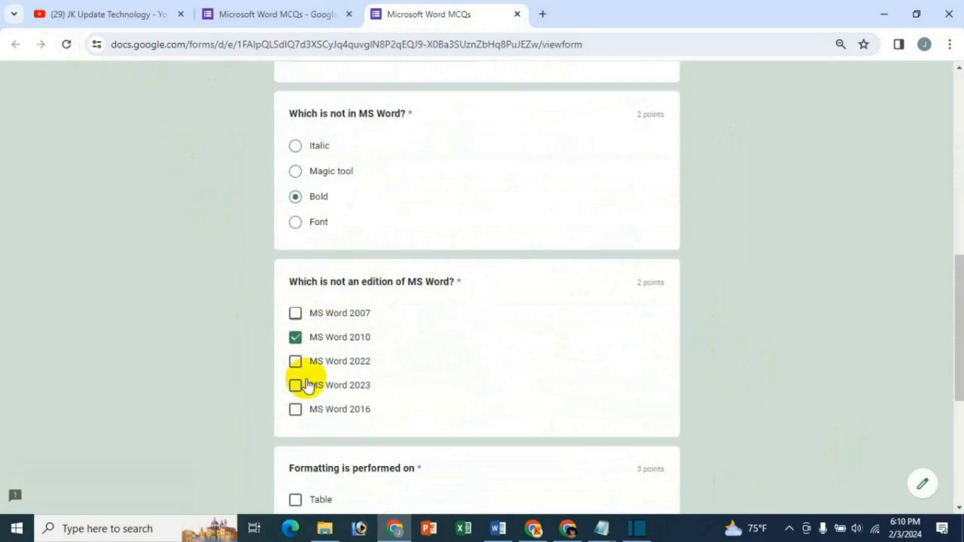
{"action": "left_click", "coordinate": [295, 337]}
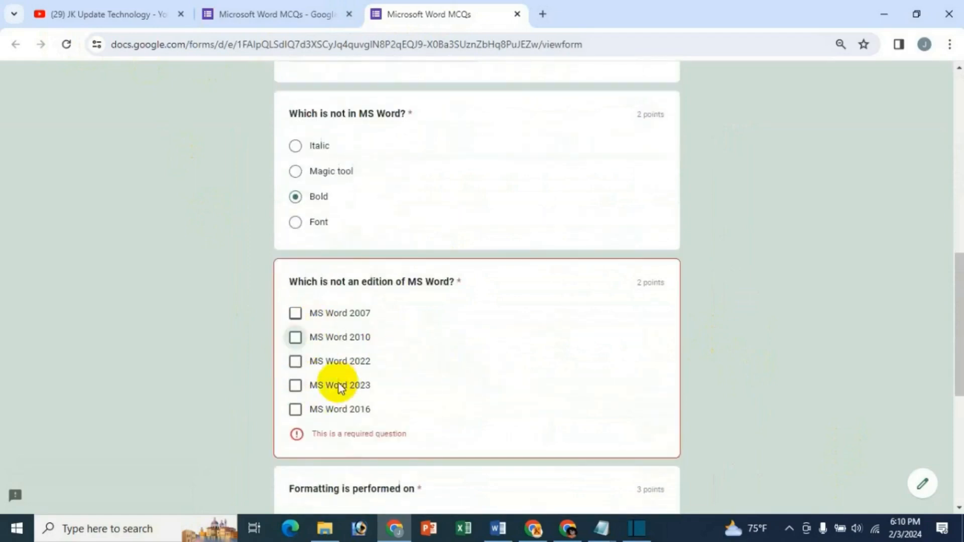
{"action": "left_click", "coordinate": [295, 363]}
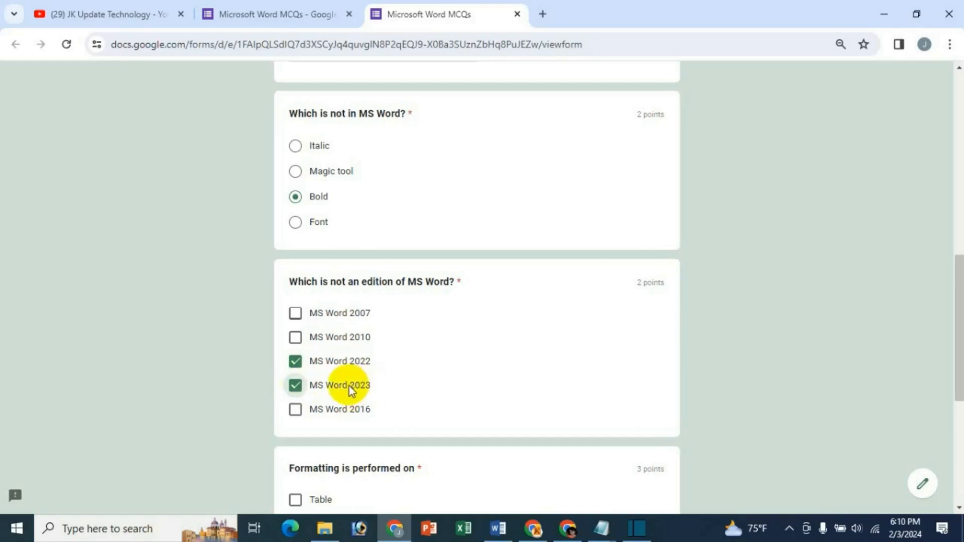
Answer "Formatting is performed on" with Both (a) & (b) and the spell check question with F4, and try to submit the form
{"action": "scroll", "coordinate": [489, 398], "scroll_direction": "down", "scroll_amount": 3}
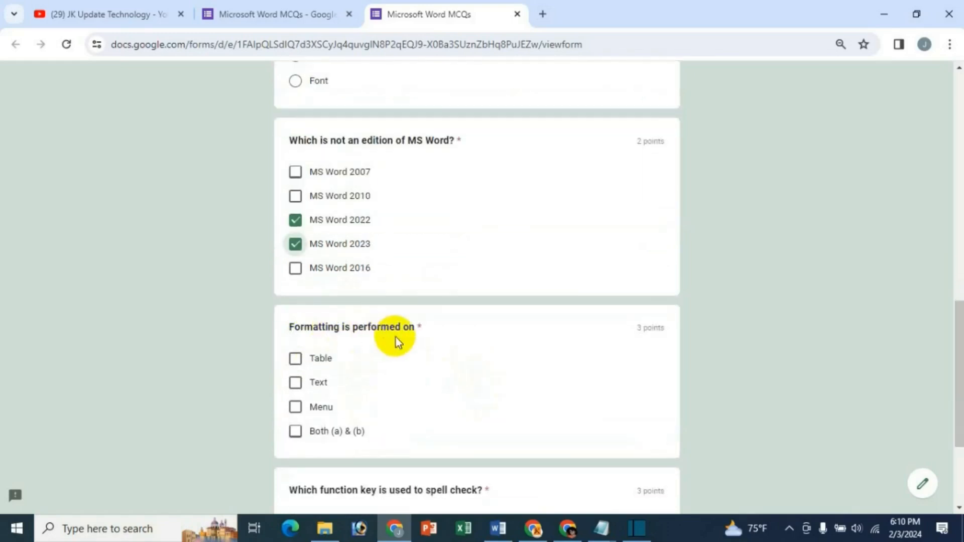
{"action": "left_click", "coordinate": [300, 436]}
{"action": "scroll", "coordinate": [570, 437], "scroll_direction": "down", "scroll_amount": 3}
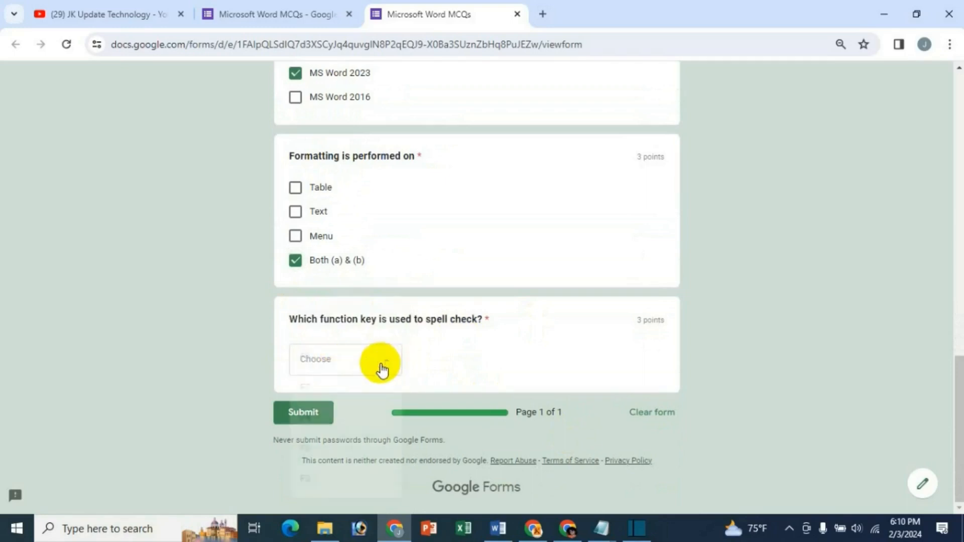
{"action": "left_click", "coordinate": [381, 367]}
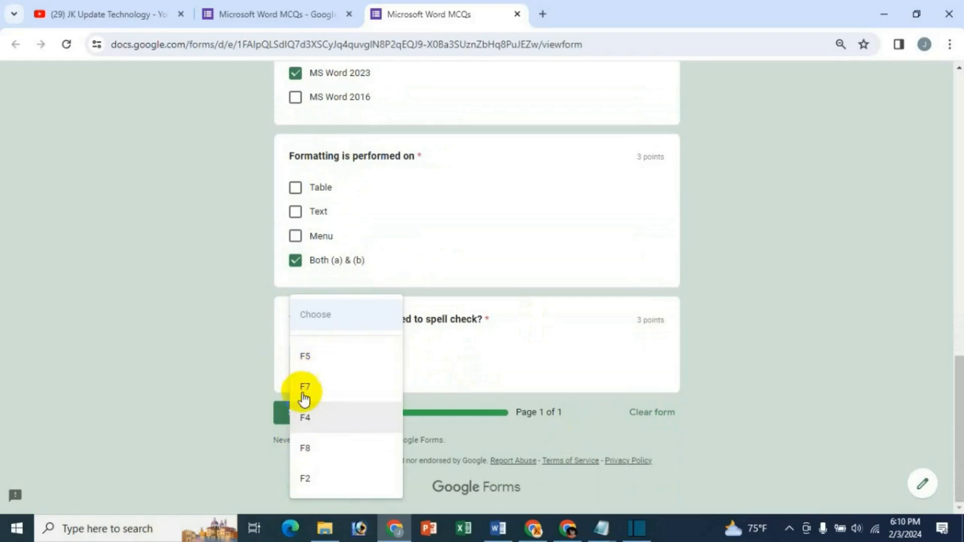
{"action": "left_click", "coordinate": [310, 419]}
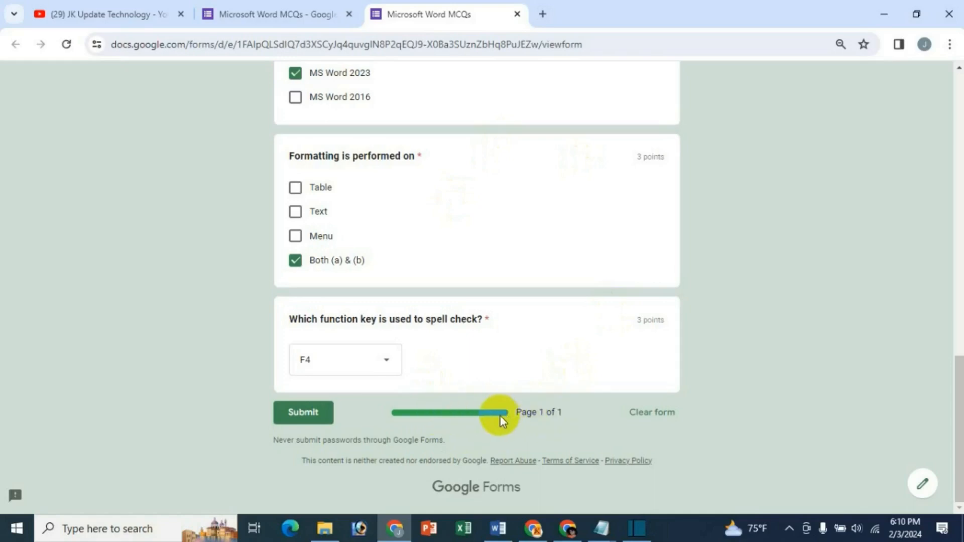
{"action": "left_click", "coordinate": [308, 413]}
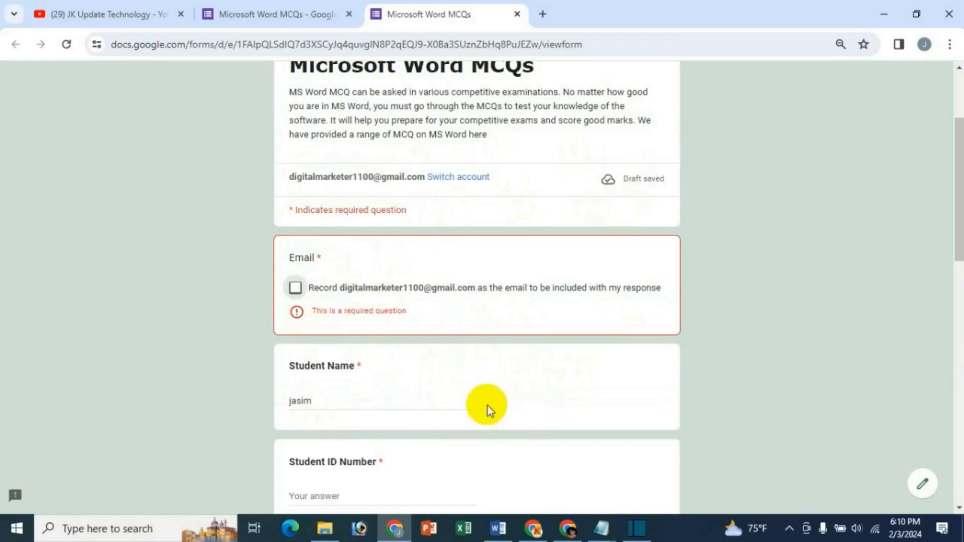
{"action": "scroll", "coordinate": [485, 408], "scroll_direction": "down", "scroll_amount": 3}
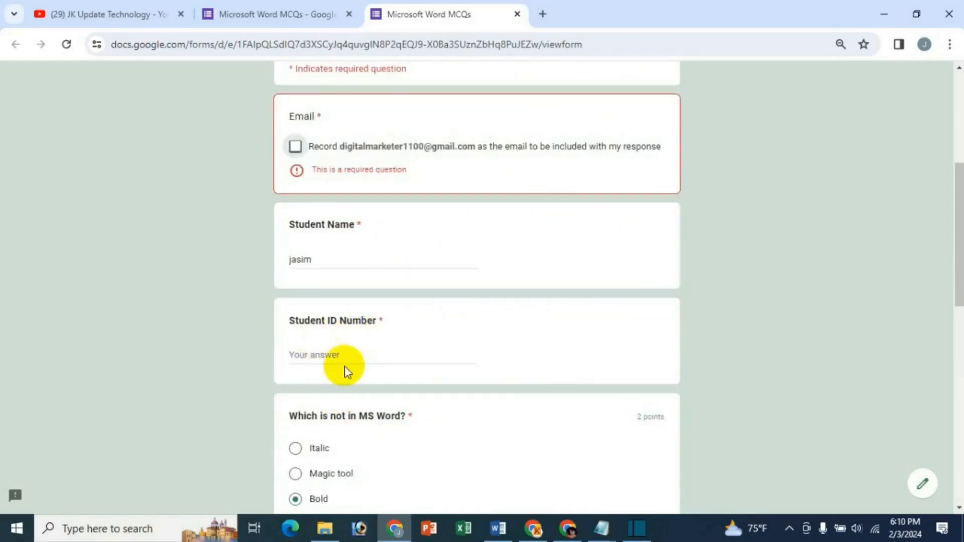
Go back to the form editor and set Collect email addresses to Do not collect in the response settings
{"action": "left_click", "coordinate": [306, 12]}
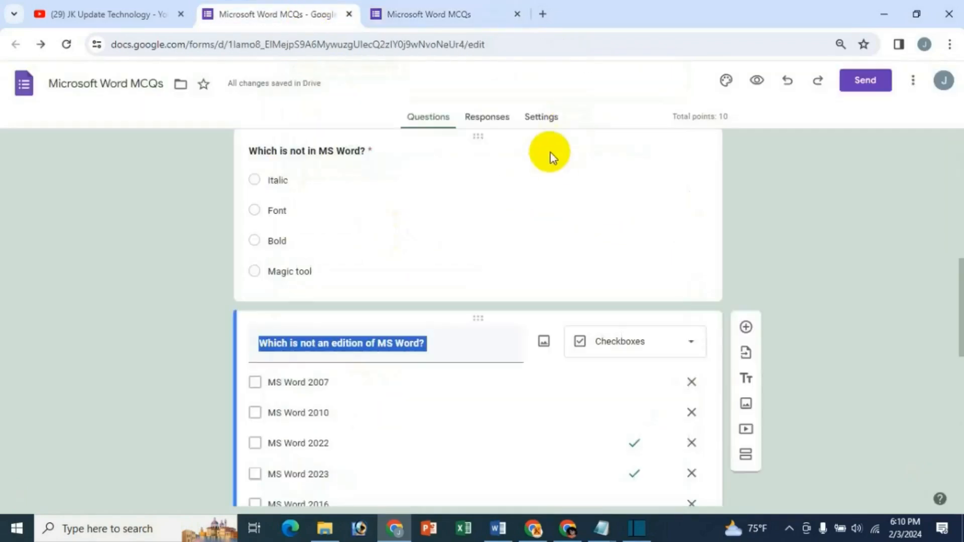
{"action": "left_click", "coordinate": [541, 118]}
{"action": "scroll", "coordinate": [737, 336], "scroll_direction": "down", "scroll_amount": 2}
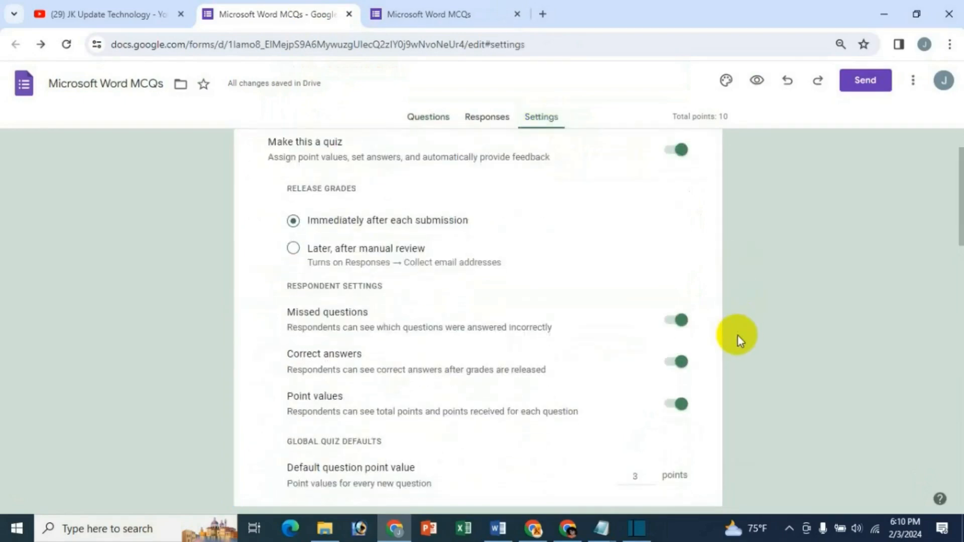
{"action": "scroll", "coordinate": [737, 338], "scroll_direction": "down", "scroll_amount": 3}
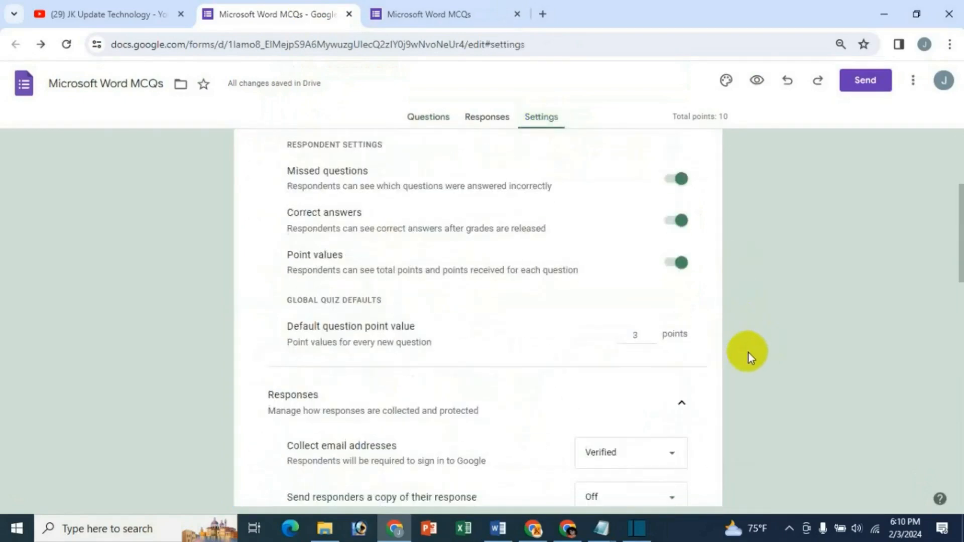
{"action": "scroll", "coordinate": [748, 354], "scroll_direction": "down", "scroll_amount": 3}
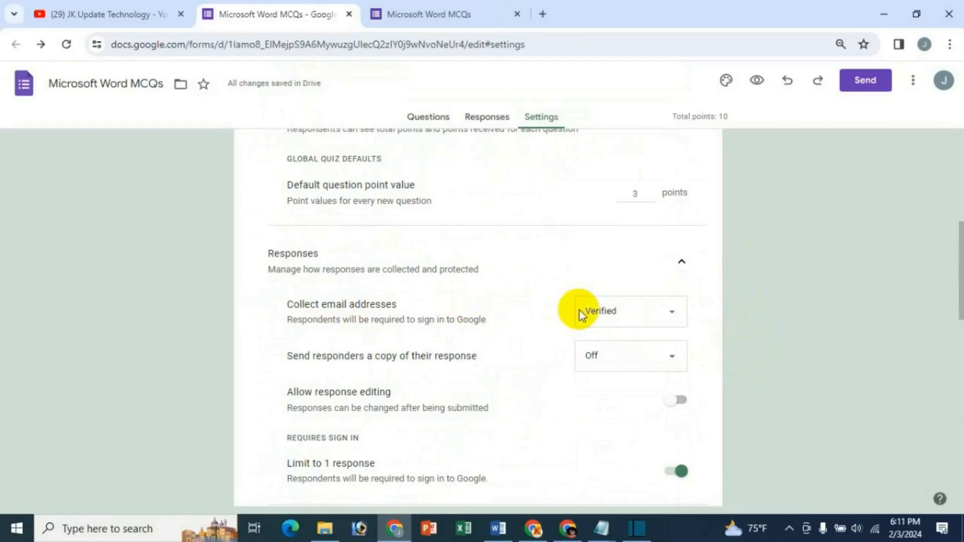
{"action": "left_click", "coordinate": [581, 314]}
{"action": "left_click", "coordinate": [617, 277]}
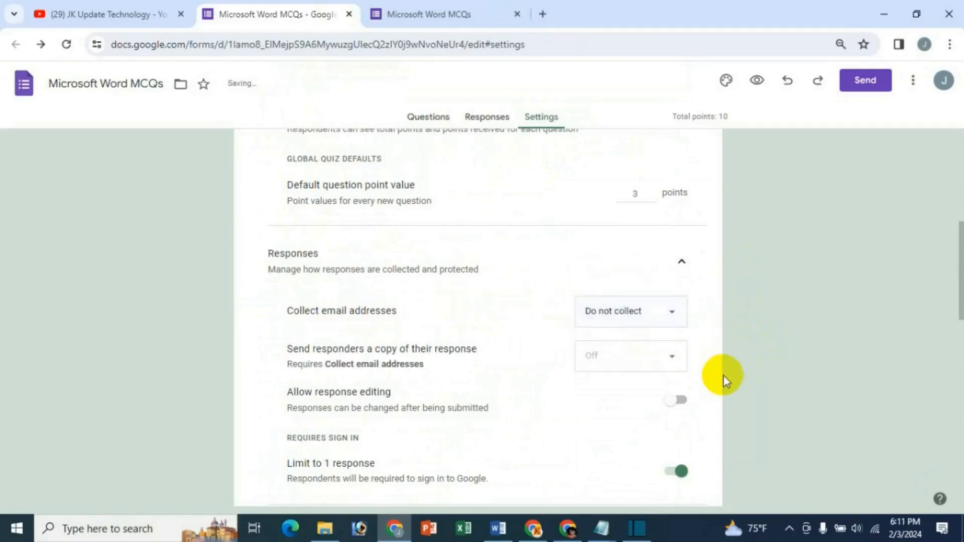
Turn off Show progress bar in the form's presentation settings and review the remaining default settings
{"action": "scroll", "coordinate": [795, 416], "scroll_direction": "down", "scroll_amount": 4}
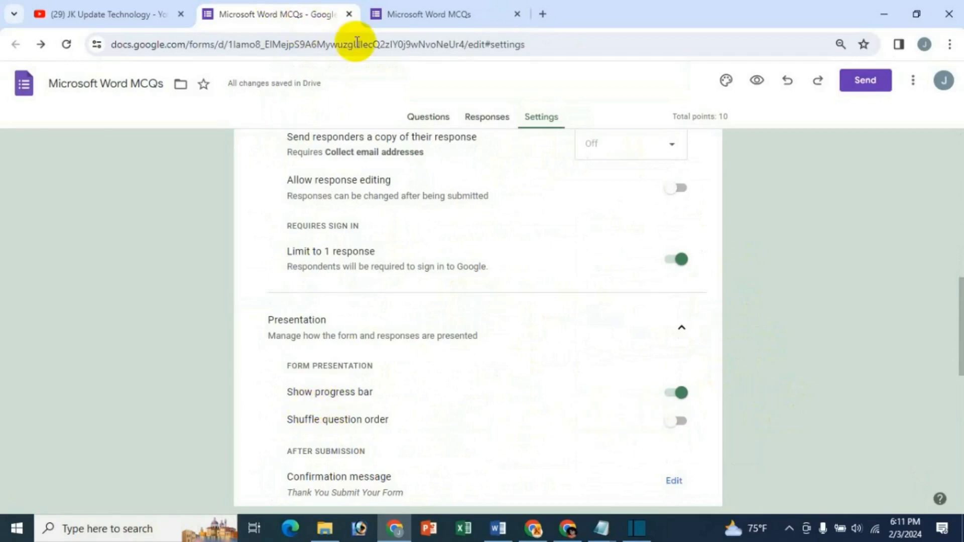
{"action": "left_click", "coordinate": [682, 397]}
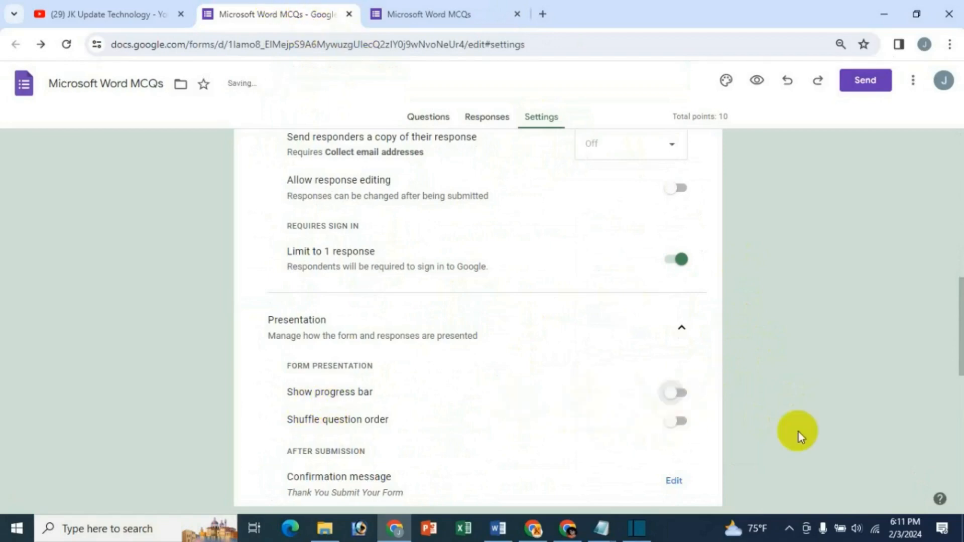
{"action": "scroll", "coordinate": [803, 433], "scroll_direction": "down", "scroll_amount": 5}
{"action": "scroll", "coordinate": [805, 432], "scroll_direction": "down", "scroll_amount": 4}
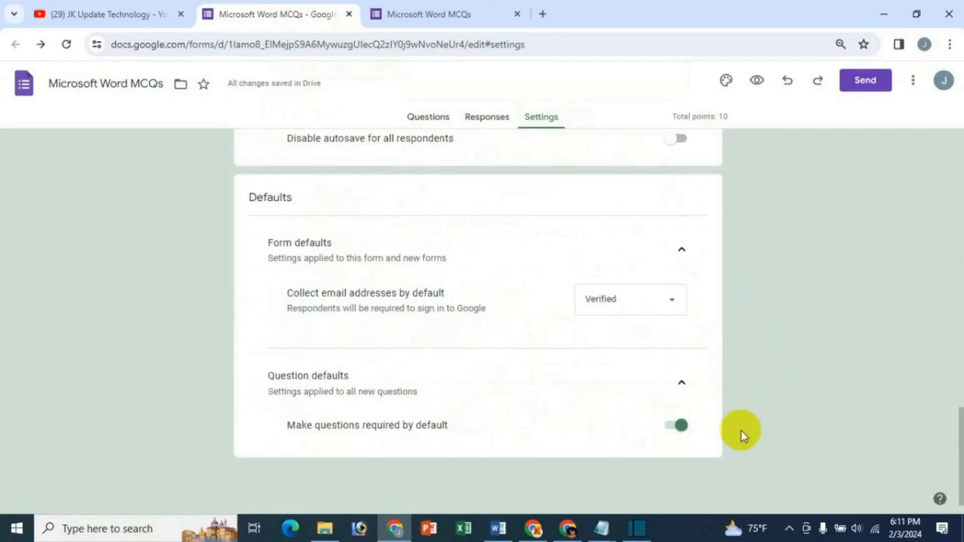
Return to the respondent form with the updated settings, fill in the Student ID Number, and submit the quiz
{"action": "left_click", "coordinate": [446, 10]}
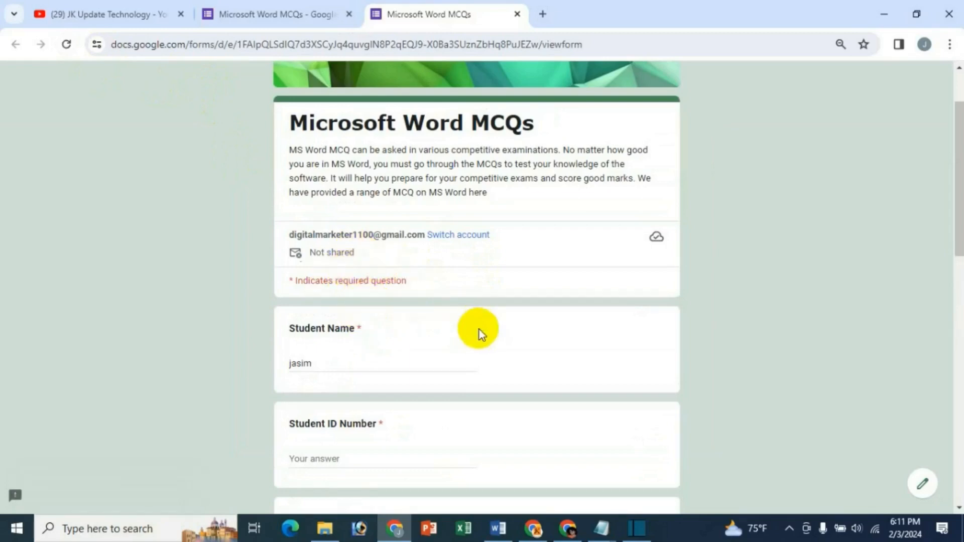
{"action": "scroll", "coordinate": [472, 331], "scroll_direction": "down", "scroll_amount": 3}
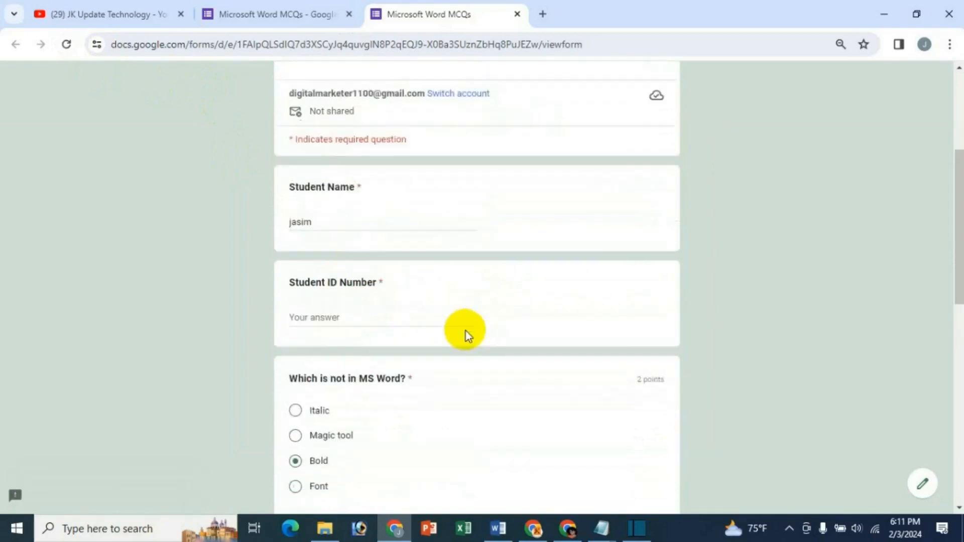
{"action": "left_click", "coordinate": [332, 314]}
{"action": "type", "text": "101"}
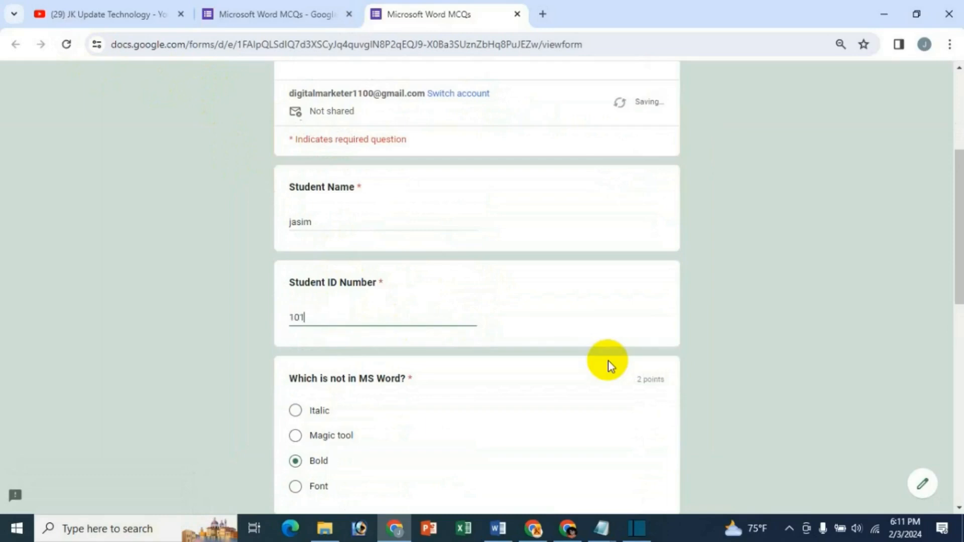
{"action": "scroll", "coordinate": [502, 384], "scroll_direction": "down", "scroll_amount": 6}
{"action": "scroll", "coordinate": [406, 395], "scroll_direction": "down", "scroll_amount": 4}
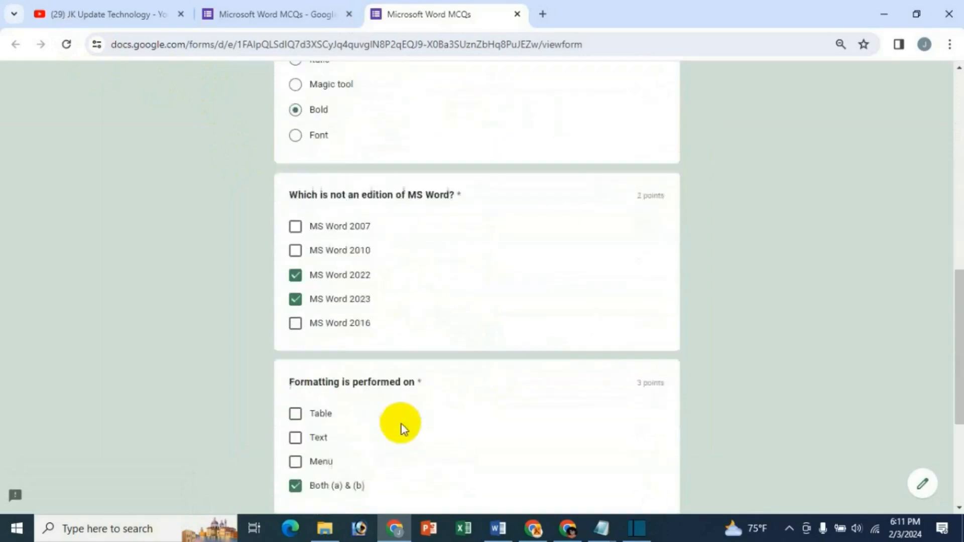
{"action": "scroll", "coordinate": [442, 417], "scroll_direction": "down", "scroll_amount": 2}
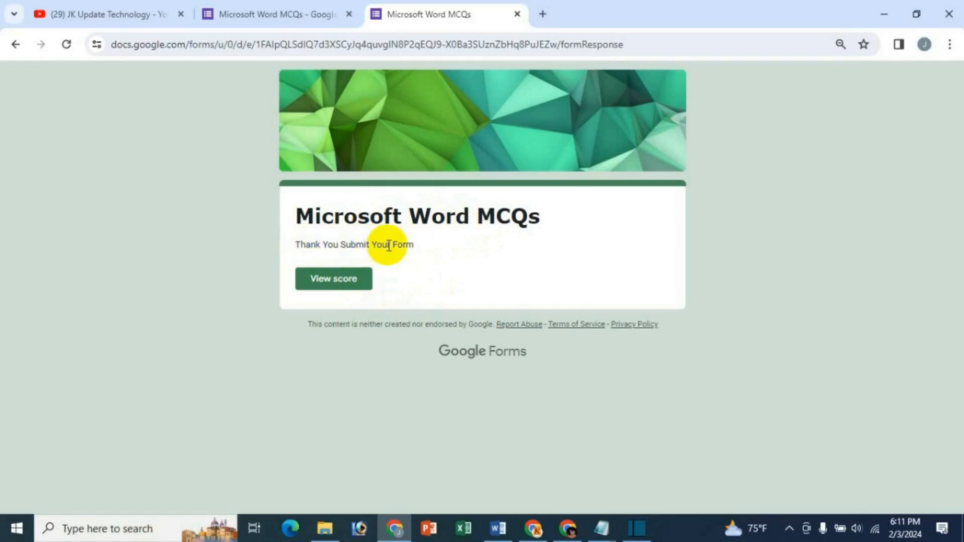
View the score of the submitted quiz and examine the total points and the feedback for "Which is not in MS Word?"
{"action": "left_click", "coordinate": [333, 282]}
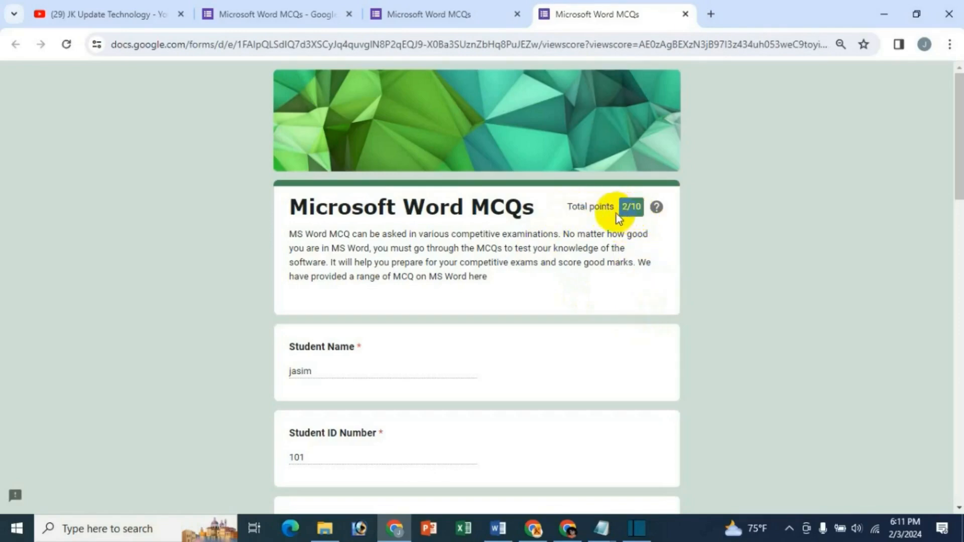
{"action": "scroll", "coordinate": [622, 320], "scroll_direction": "down", "scroll_amount": 2}
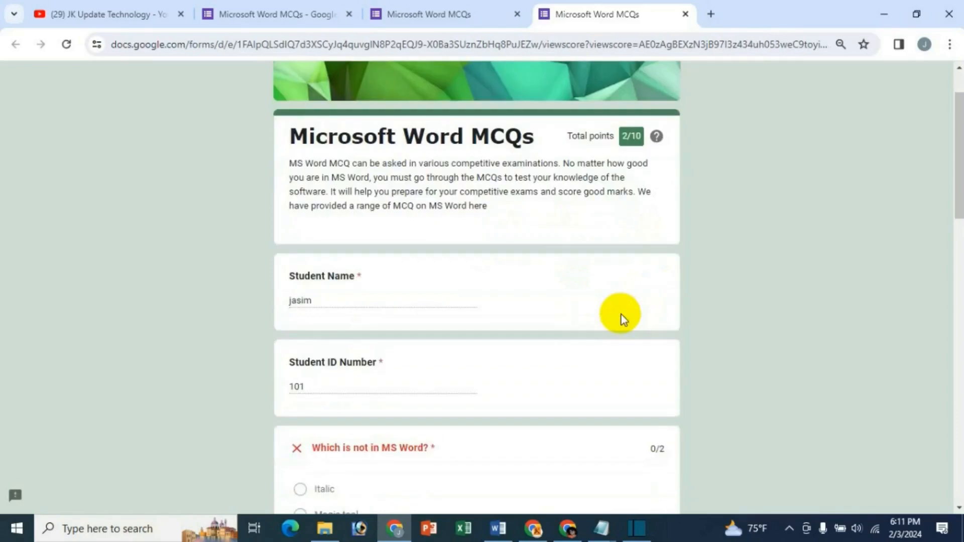
{"action": "scroll", "coordinate": [623, 320], "scroll_direction": "down", "scroll_amount": 2}
{"action": "scroll", "coordinate": [620, 318], "scroll_direction": "up", "scroll_amount": 1}
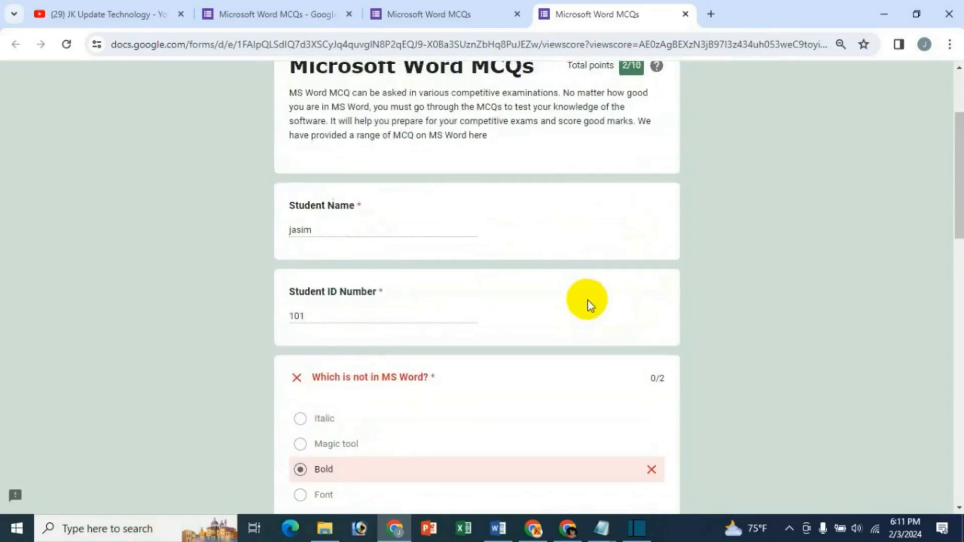
{"action": "scroll", "coordinate": [469, 365], "scroll_direction": "down", "scroll_amount": 2}
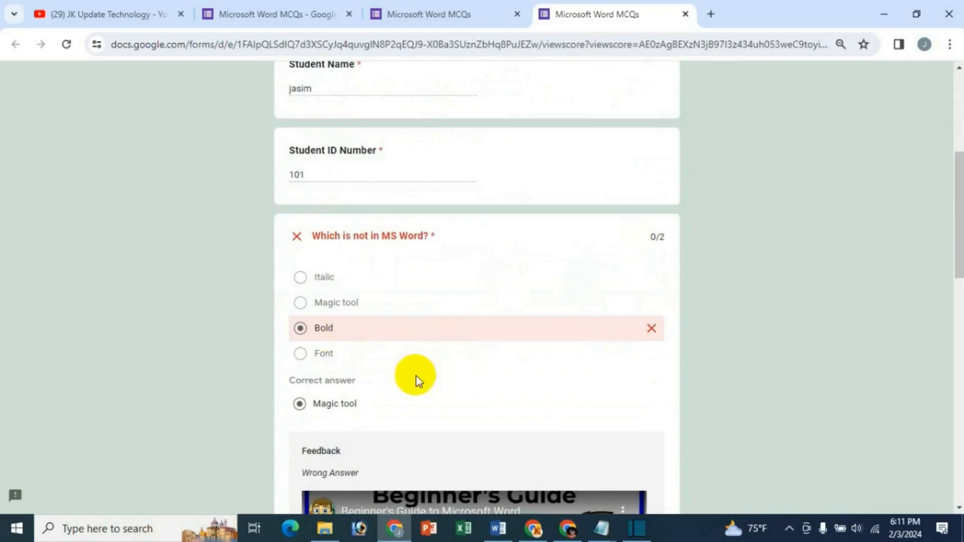
Examine the graded answers and points of every question on the score page, down to "Which function key is used to spell check?"
{"action": "scroll", "coordinate": [405, 320], "scroll_direction": "down", "scroll_amount": 2}
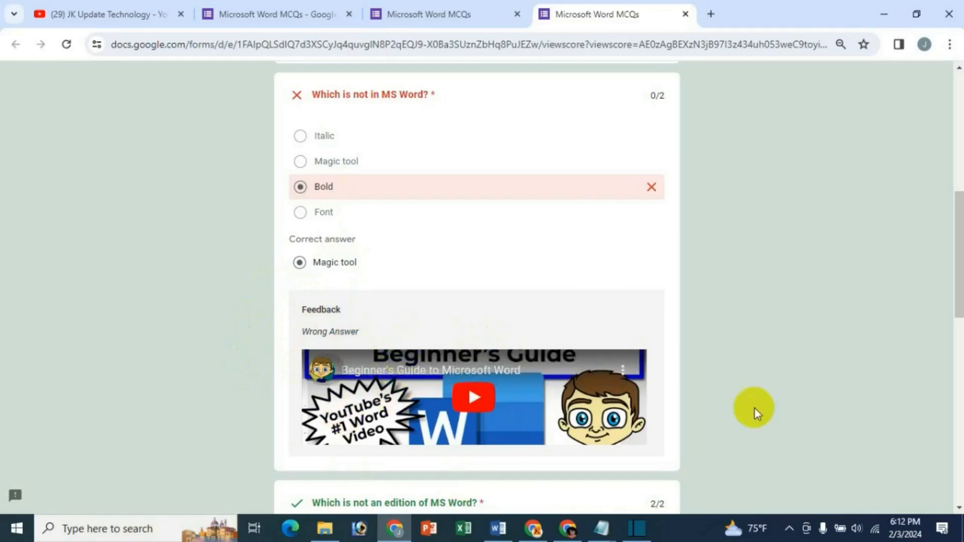
{"action": "scroll", "coordinate": [783, 398], "scroll_direction": "down", "scroll_amount": 7}
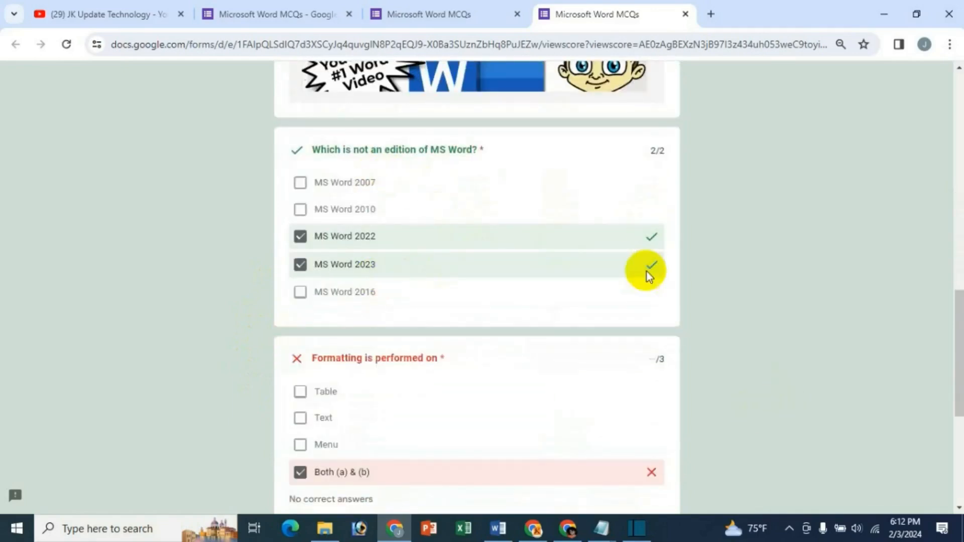
{"action": "scroll", "coordinate": [669, 155], "scroll_direction": "up", "scroll_amount": 12}
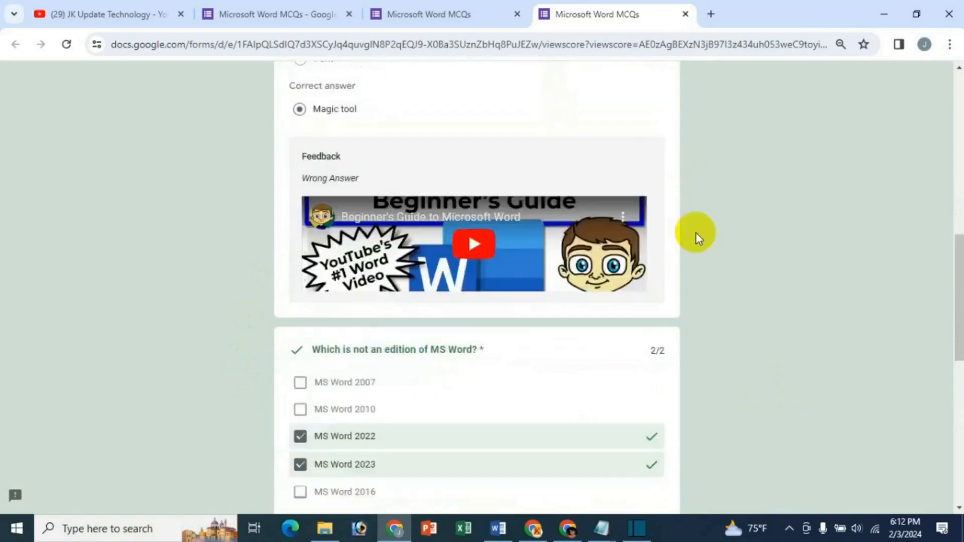
{"action": "scroll", "coordinate": [739, 293], "scroll_direction": "down", "scroll_amount": 12}
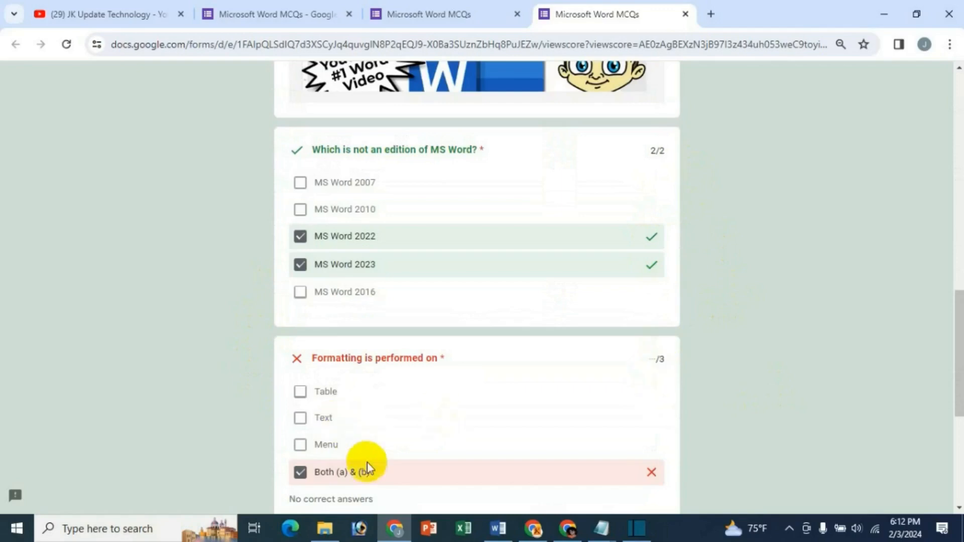
{"action": "scroll", "coordinate": [377, 464], "scroll_direction": "down", "scroll_amount": 1}
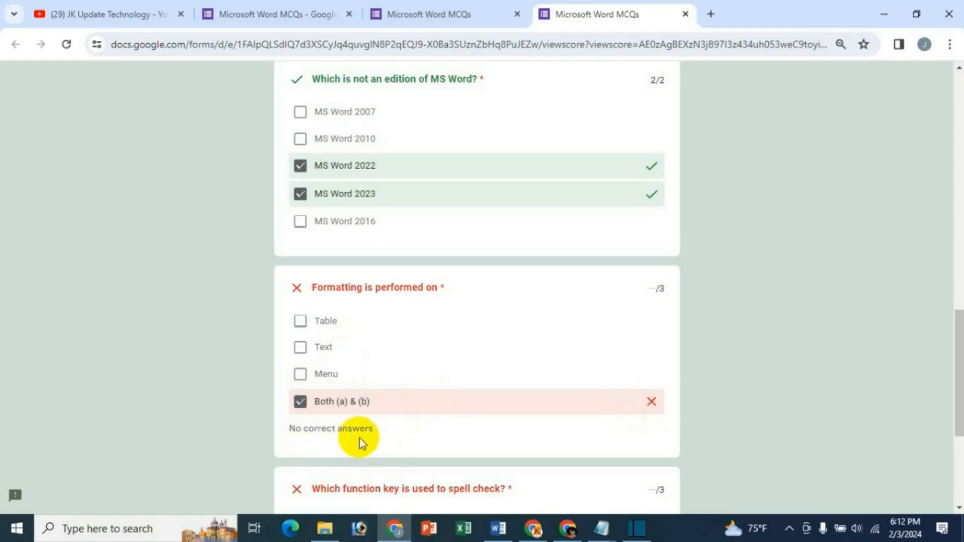
{"action": "scroll", "coordinate": [538, 407], "scroll_direction": "down", "scroll_amount": 4}
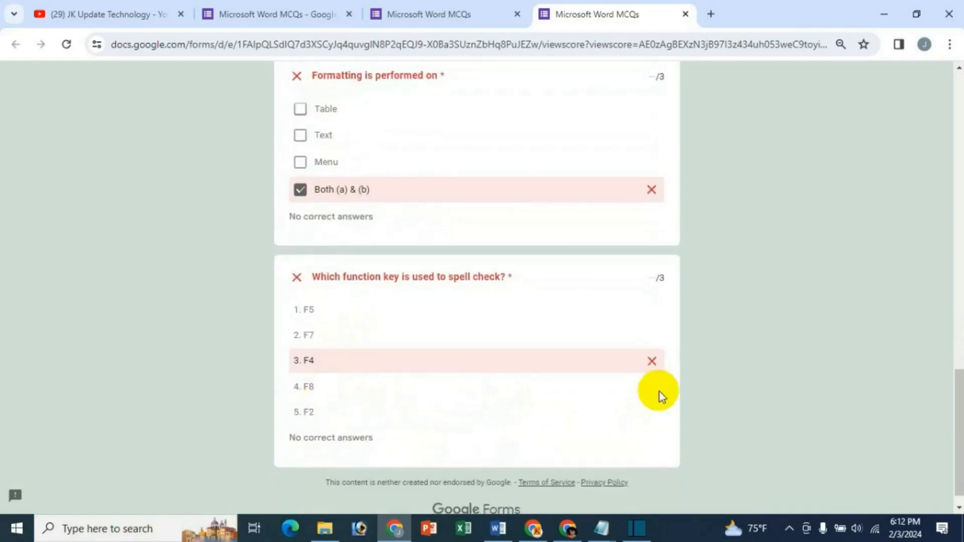
{"action": "scroll", "coordinate": [659, 392], "scroll_direction": "down", "scroll_amount": 1}
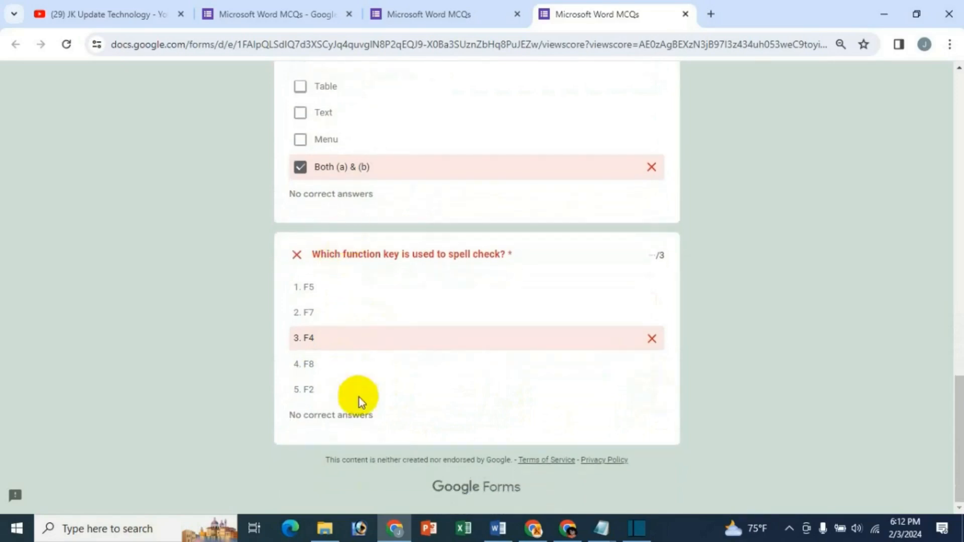
{"action": "scroll", "coordinate": [351, 312], "scroll_direction": "up", "scroll_amount": 1}
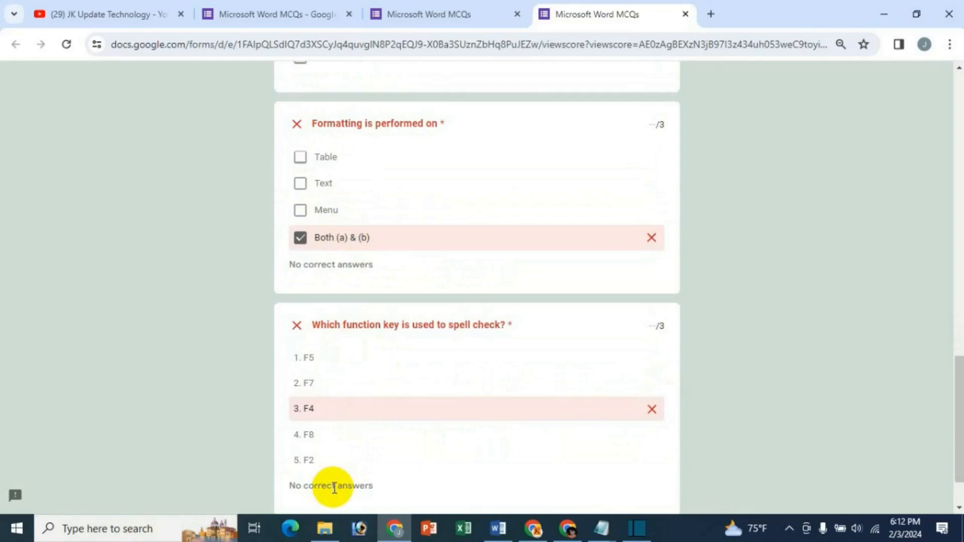
{"action": "scroll", "coordinate": [453, 390], "scroll_direction": "up", "scroll_amount": 12}
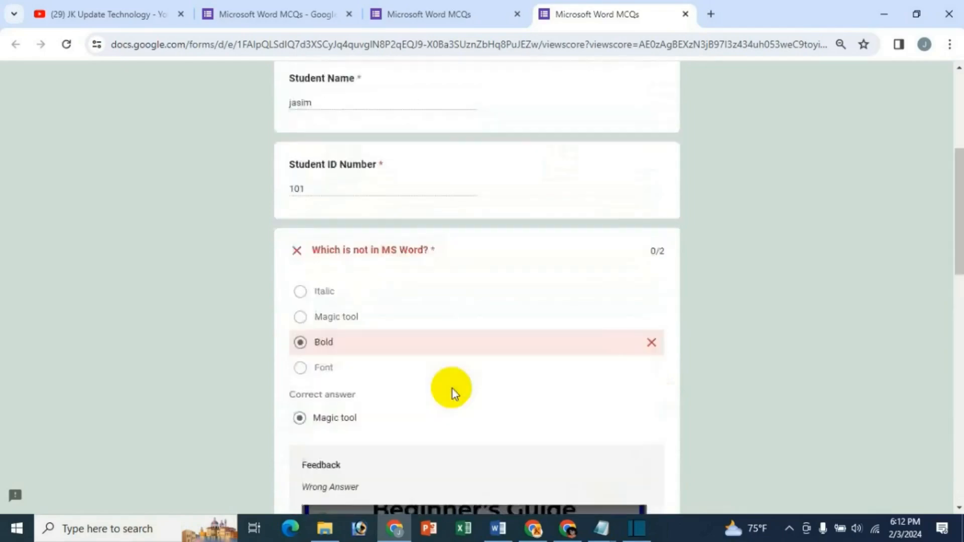
Return to the form editor's questions and mark Both (a) & (b) as the correct answer for "Formatting is performed on"
{"action": "left_click", "coordinate": [233, 15]}
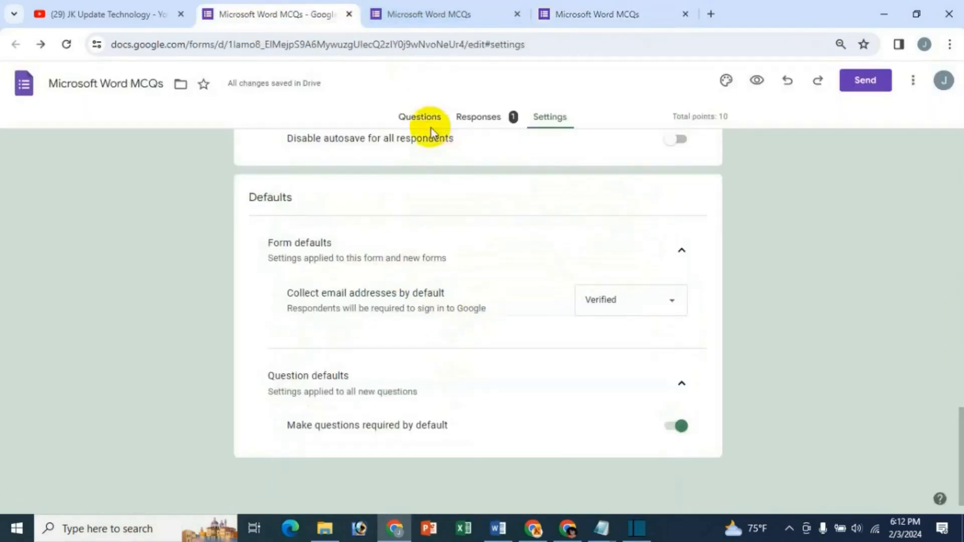
{"action": "left_click", "coordinate": [419, 116]}
{"action": "scroll", "coordinate": [761, 317], "scroll_direction": "down", "scroll_amount": 15}
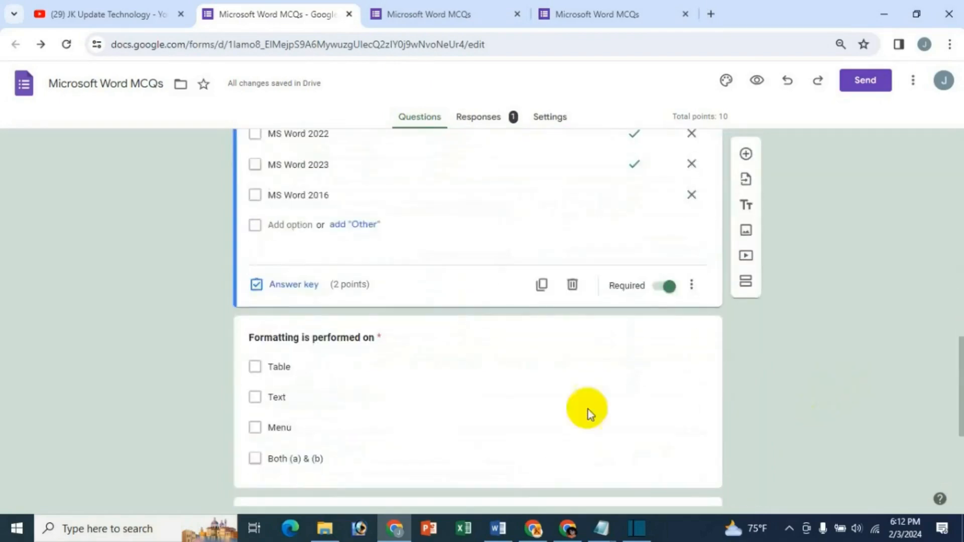
{"action": "scroll", "coordinate": [414, 424], "scroll_direction": "down", "scroll_amount": 3}
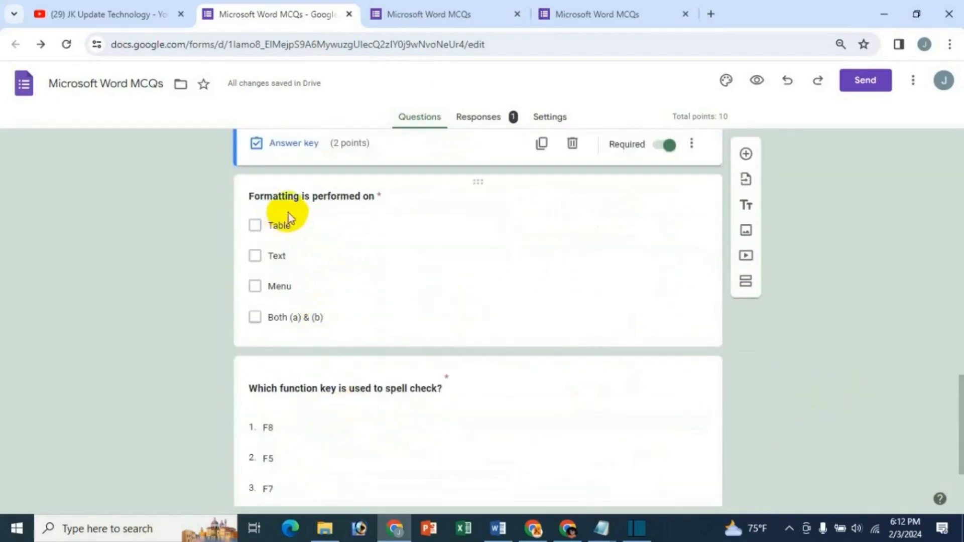
{"action": "left_click", "coordinate": [301, 200]}
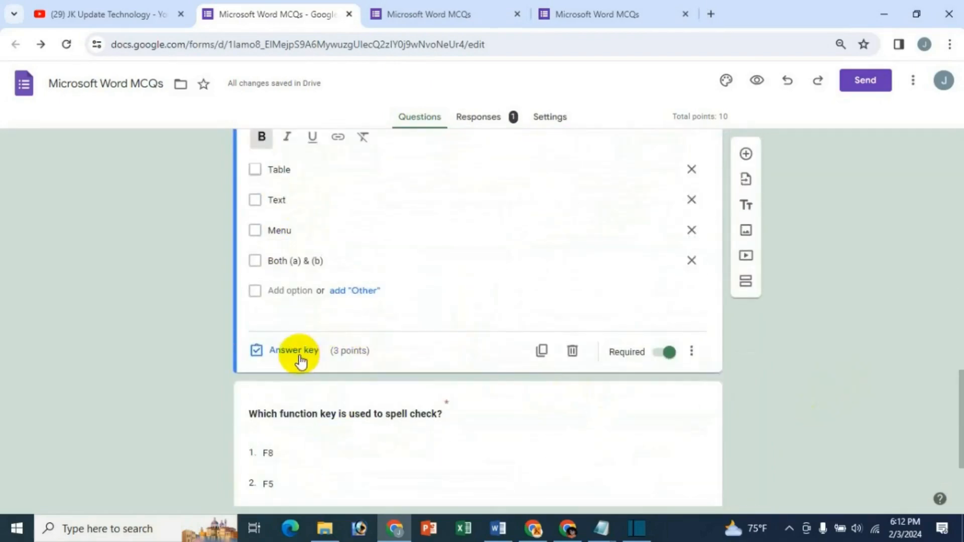
{"action": "left_click", "coordinate": [300, 358]}
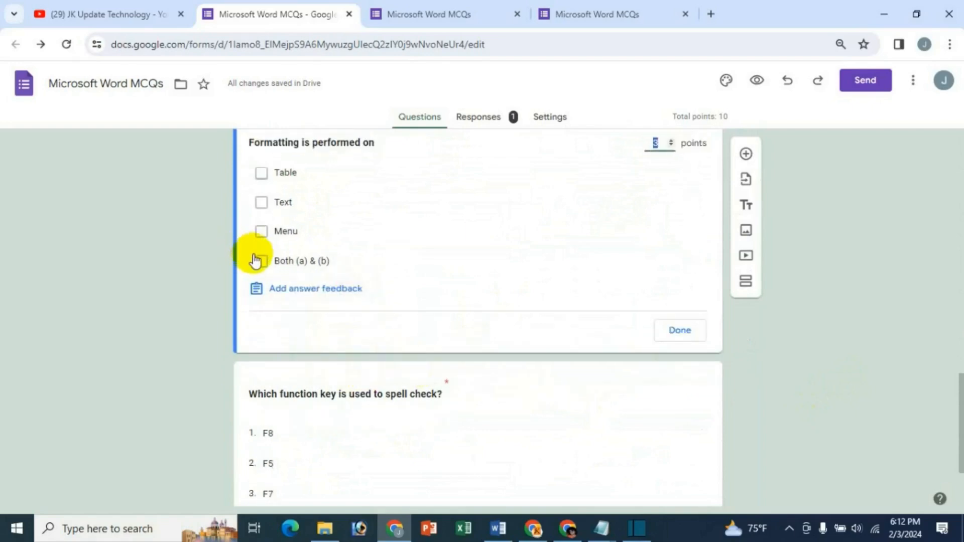
{"action": "left_click", "coordinate": [261, 262]}
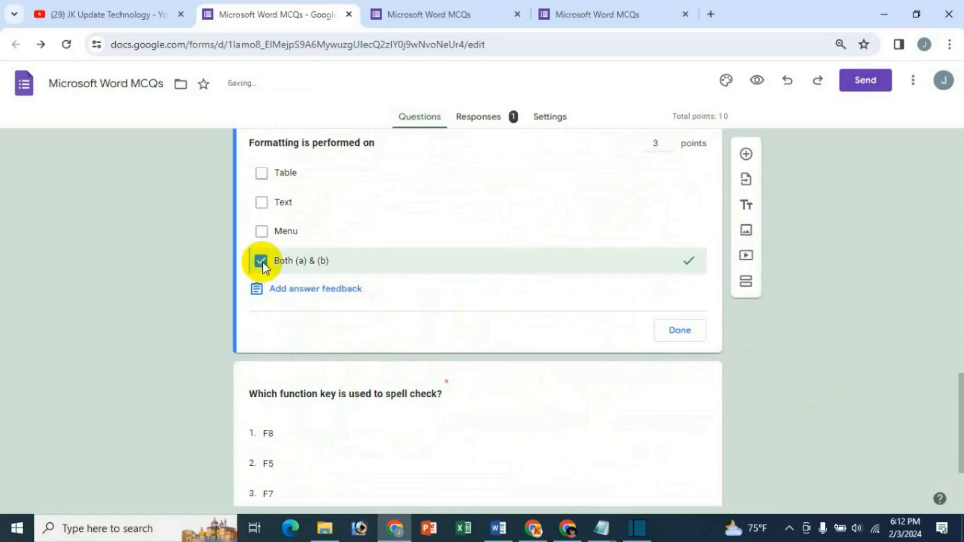
{"action": "left_click", "coordinate": [675, 331]}
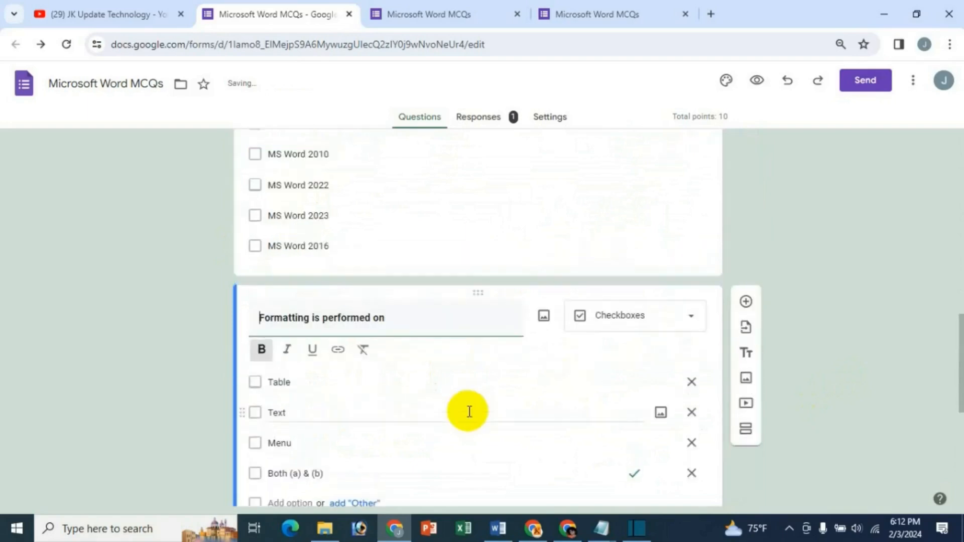
Mark F7 as the correct answer in the answer key of "Which function key is used to spell check?"
{"action": "scroll", "coordinate": [470, 412], "scroll_direction": "down", "scroll_amount": 7}
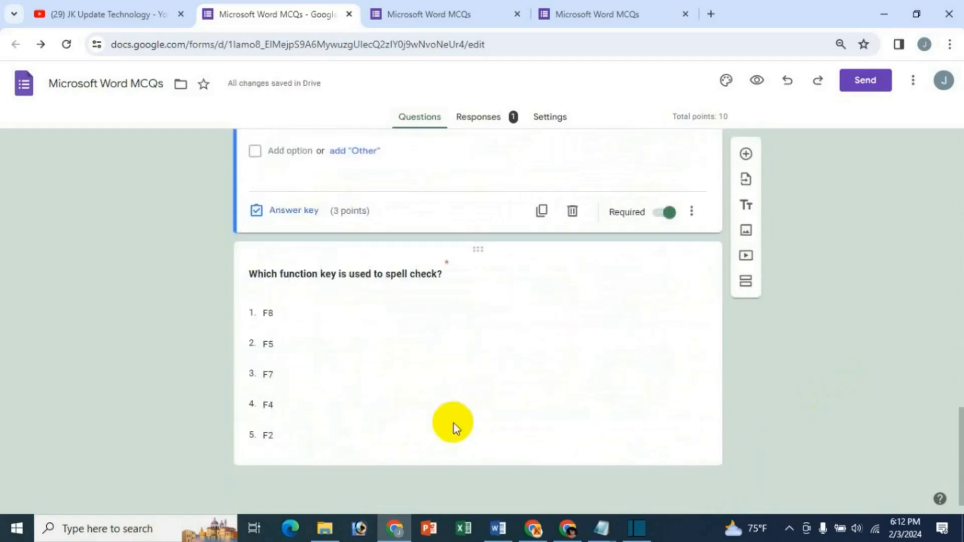
{"action": "scroll", "coordinate": [482, 446], "scroll_direction": "up", "scroll_amount": 2}
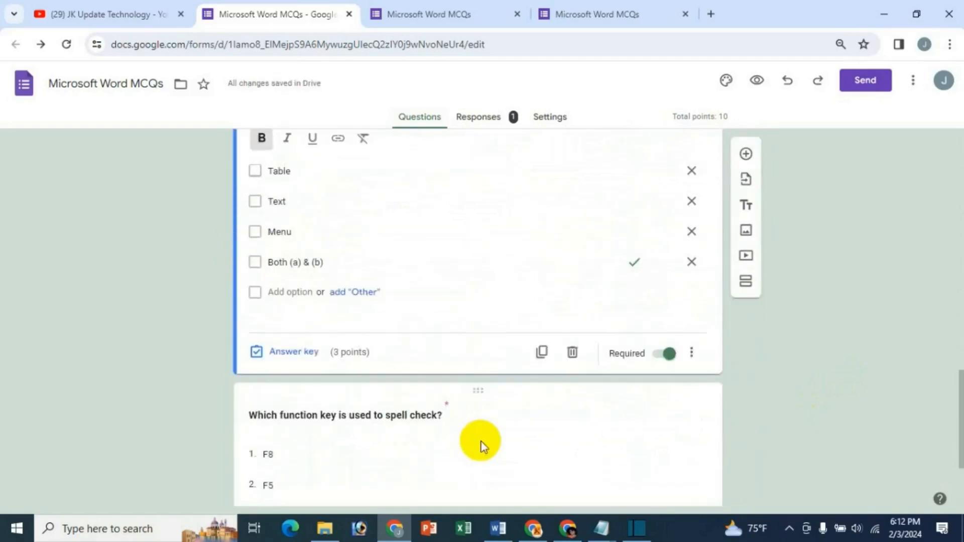
{"action": "scroll", "coordinate": [481, 447], "scroll_direction": "down", "scroll_amount": 2}
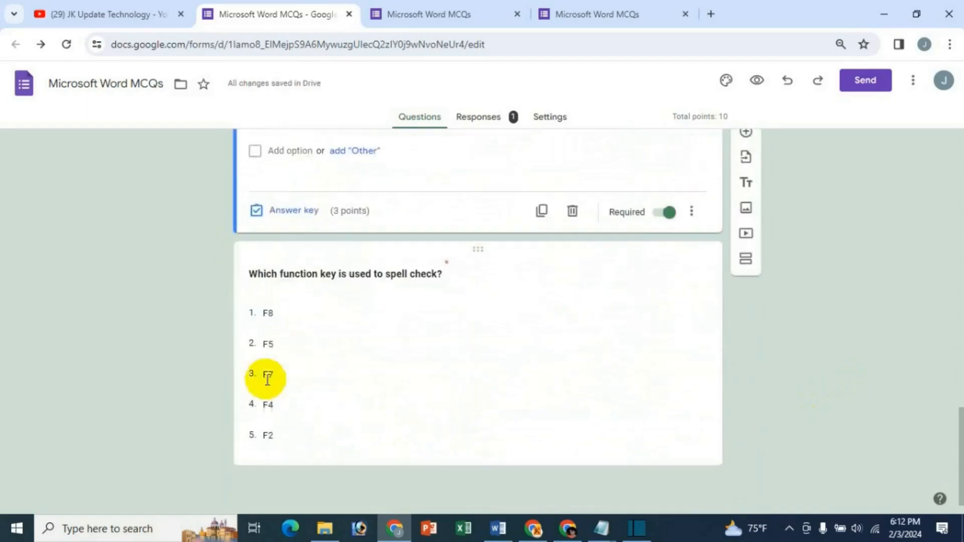
{"action": "left_click", "coordinate": [338, 276]}
{"action": "left_click", "coordinate": [302, 473]}
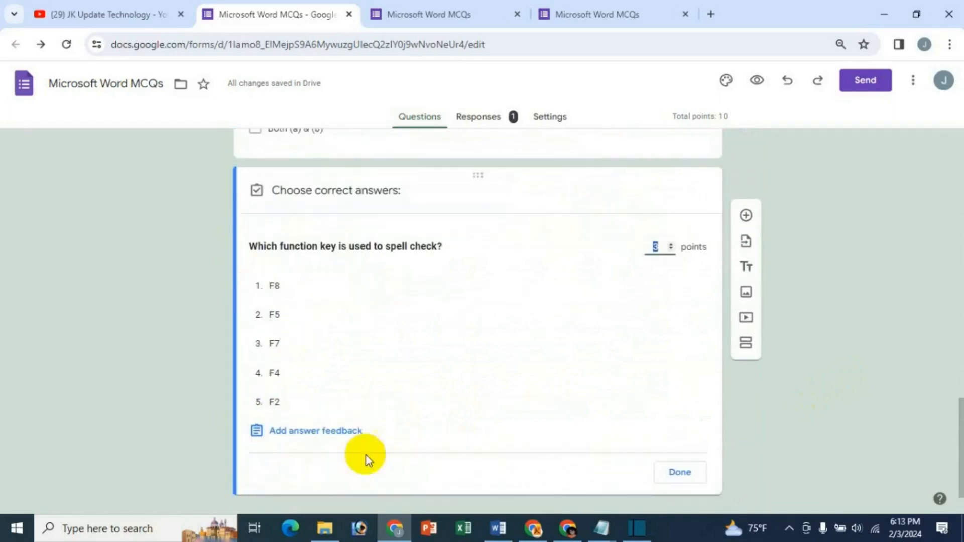
{"action": "left_click", "coordinate": [271, 343]}
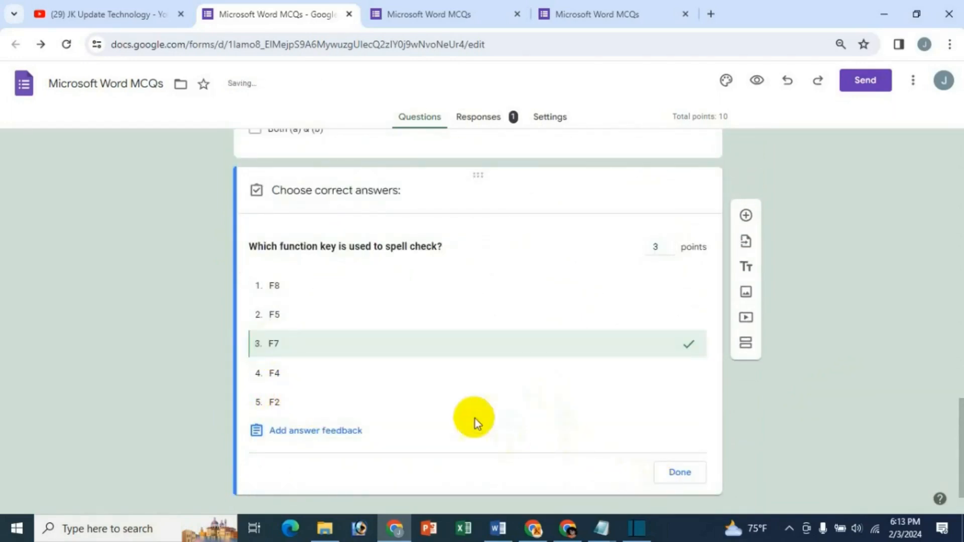
{"action": "left_click", "coordinate": [680, 472]}
Reload the quiz score page and check the updated grading of the last two questions and the total points
{"action": "left_click", "coordinate": [571, 16]}
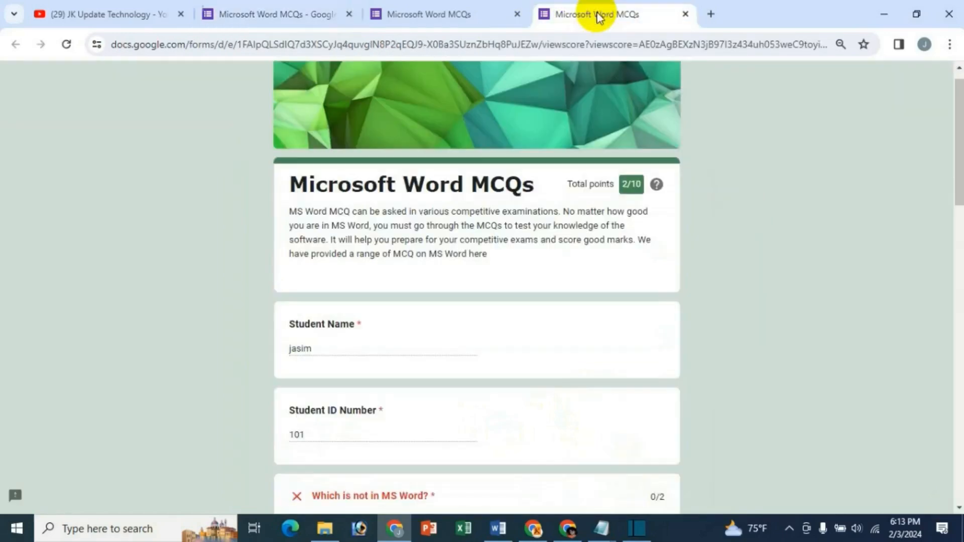
{"action": "left_click", "coordinate": [66, 44]}
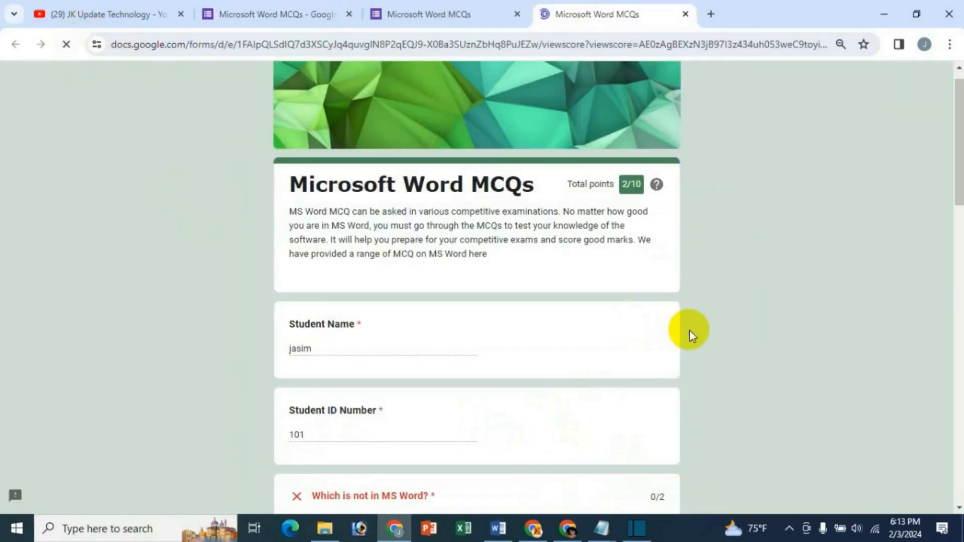
{"action": "scroll", "coordinate": [689, 330], "scroll_direction": "down", "scroll_amount": 10}
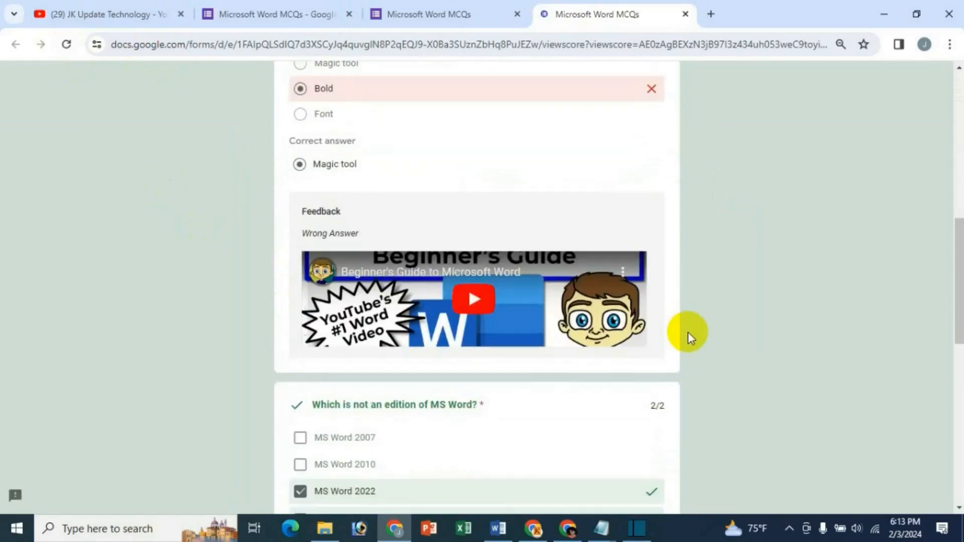
{"action": "scroll", "coordinate": [688, 332], "scroll_direction": "down", "scroll_amount": 8}
{"action": "scroll", "coordinate": [688, 332], "scroll_direction": "down", "scroll_amount": 3}
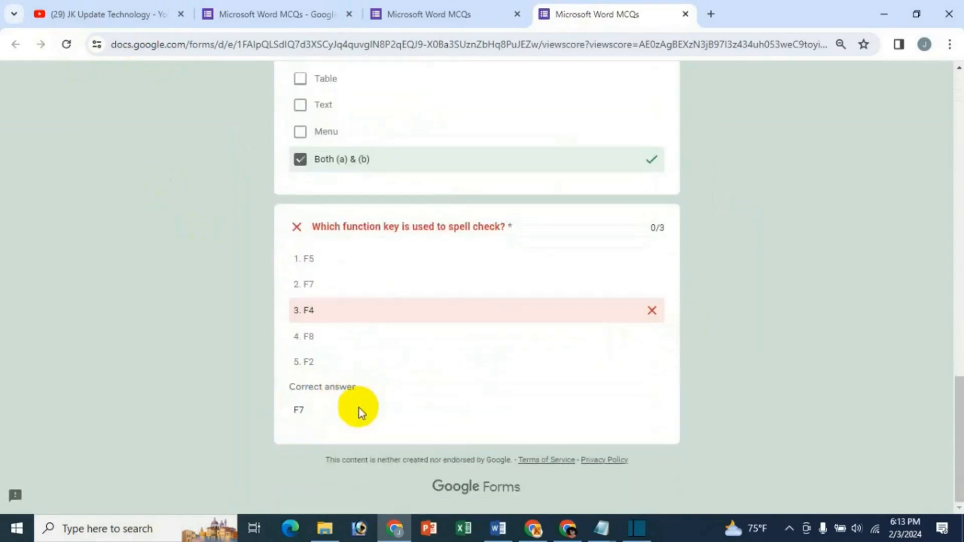
{"action": "scroll", "coordinate": [387, 398], "scroll_direction": "up", "scroll_amount": 4}
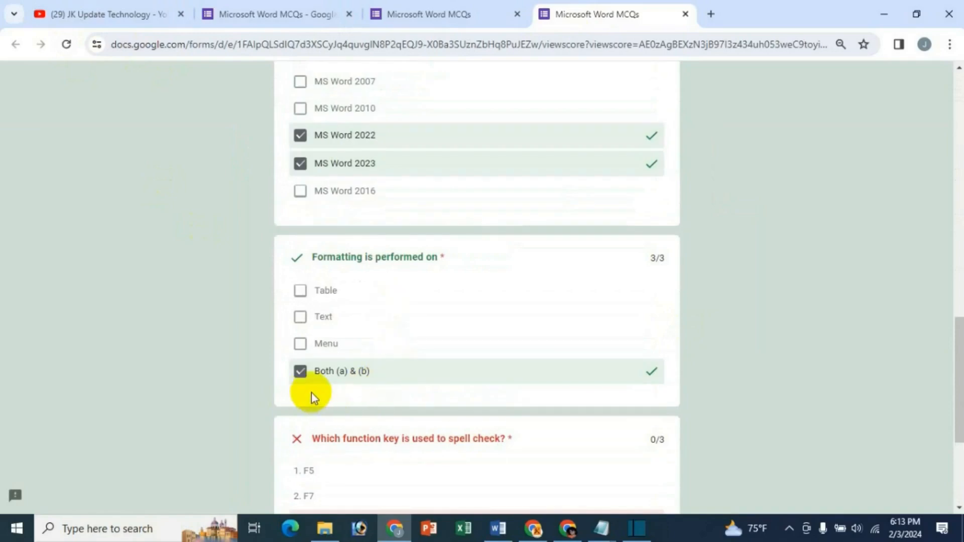
{"action": "scroll", "coordinate": [755, 377], "scroll_direction": "up", "scroll_amount": 15}
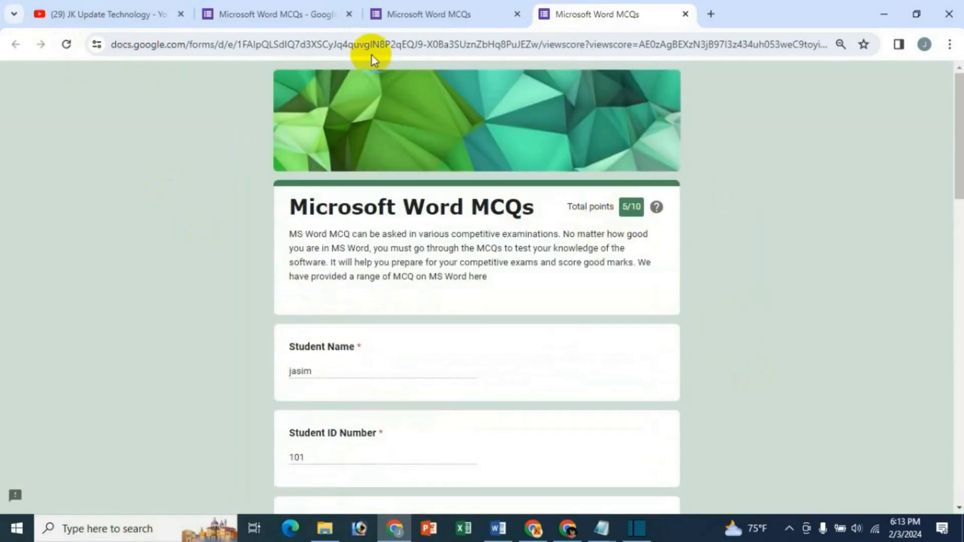
Close the score page and the respondent form, leaving the form editor open
{"action": "left_click", "coordinate": [685, 14]}
{"action": "left_click", "coordinate": [517, 14]}
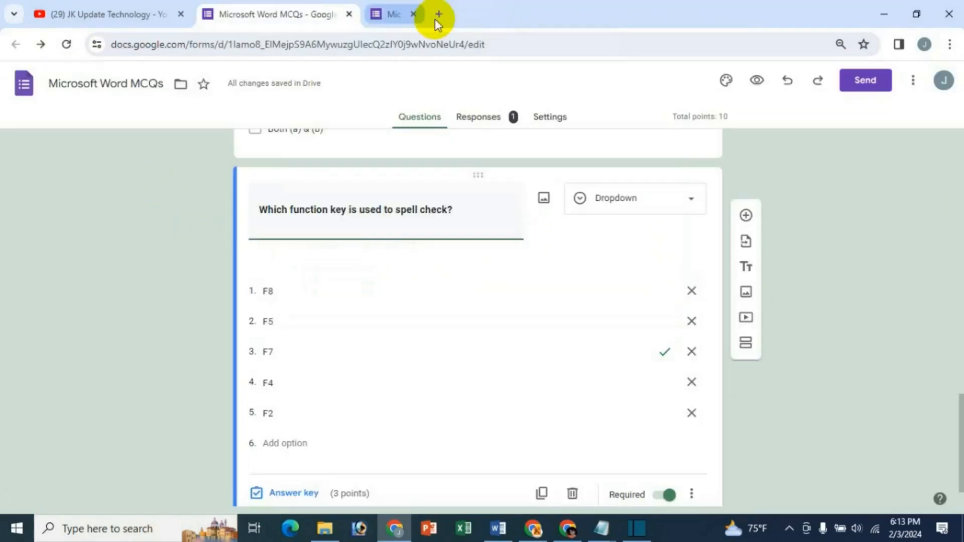
{"action": "scroll", "coordinate": [909, 314], "scroll_direction": "up", "scroll_amount": 4}
{"action": "scroll", "coordinate": [897, 309], "scroll_direction": "up", "scroll_amount": 7}
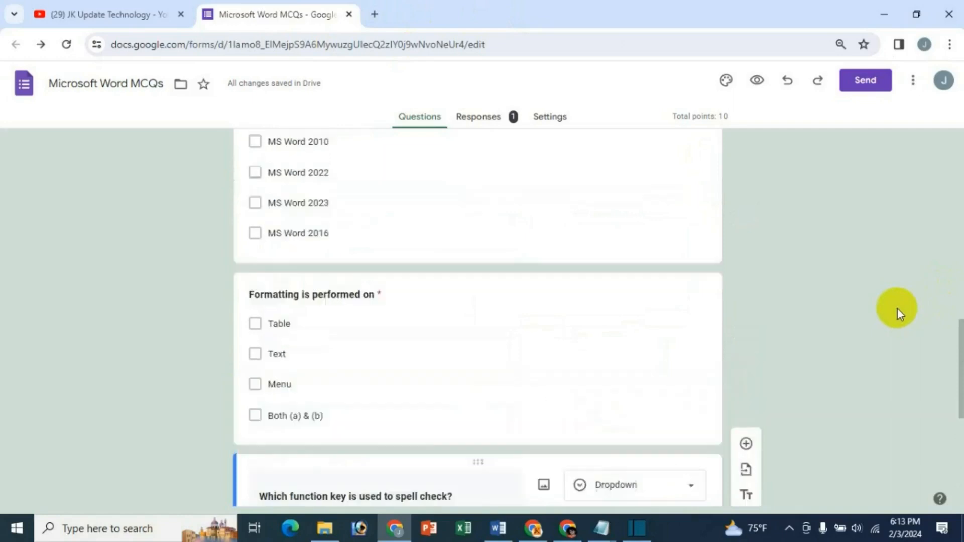
Open the form's responses and review the summary from the insights to the chart of the last question
{"action": "left_click", "coordinate": [497, 128]}
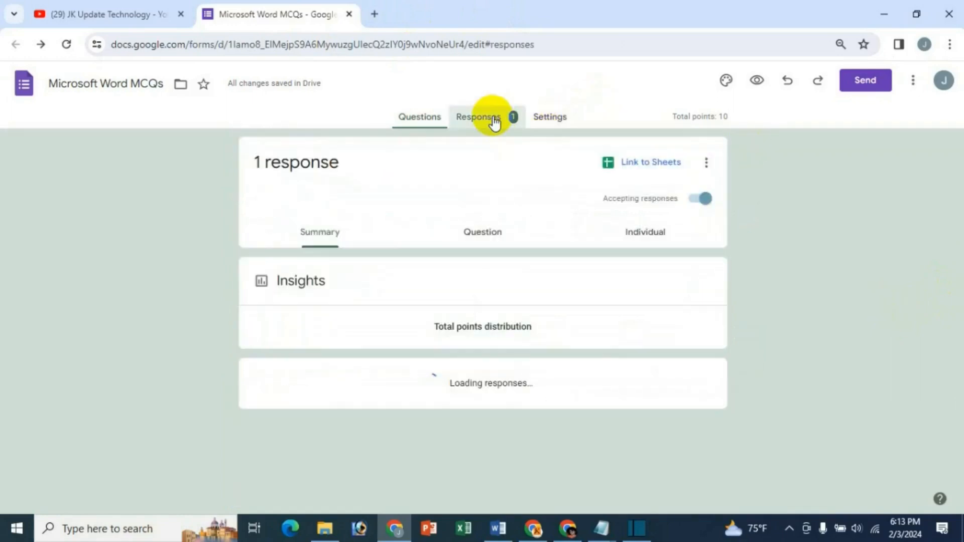
{"action": "scroll", "coordinate": [588, 368], "scroll_direction": "down", "scroll_amount": 15}
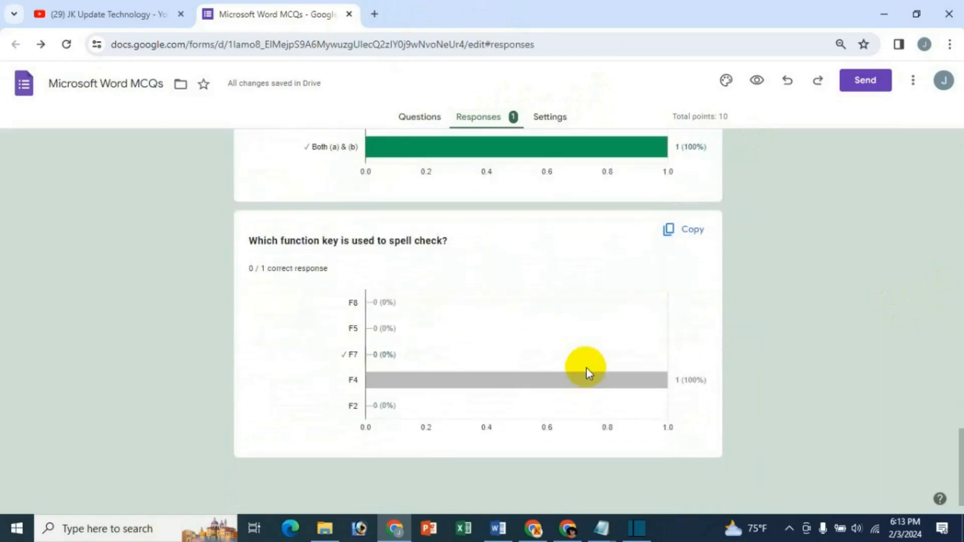
{"action": "scroll", "coordinate": [586, 369], "scroll_direction": "up", "scroll_amount": 12}
{"action": "scroll", "coordinate": [373, 308], "scroll_direction": "up", "scroll_amount": 5}
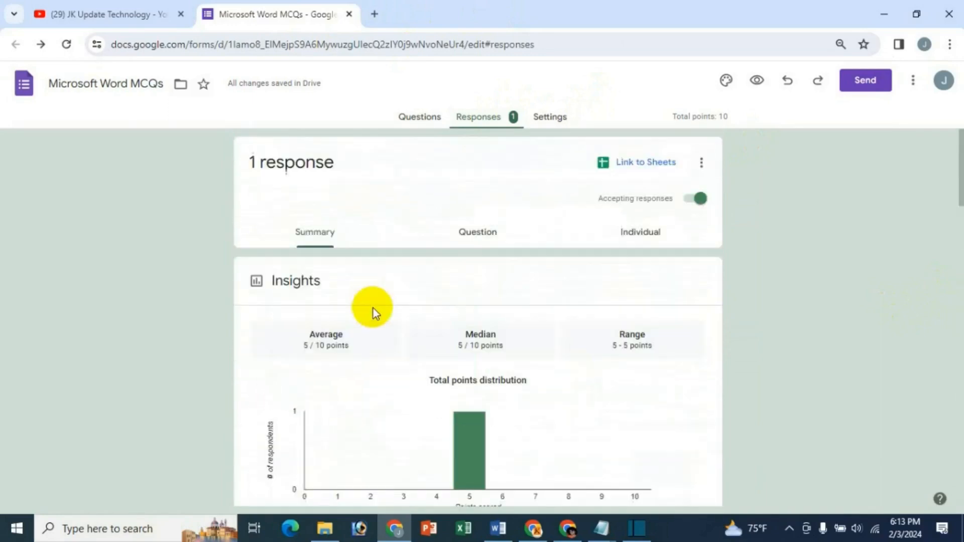
View the responses by question and examine the graded answer for "Formatting is performed on"
{"action": "left_click", "coordinate": [483, 234]}
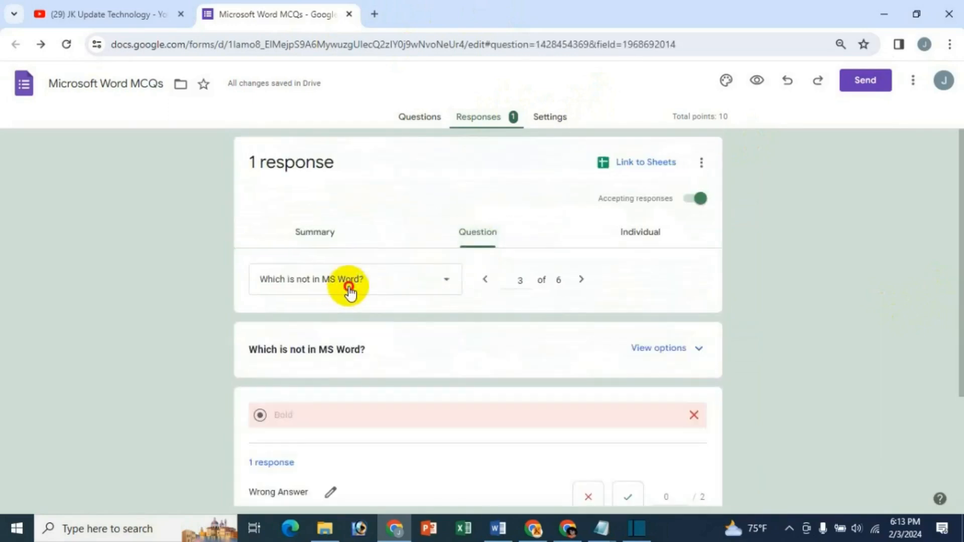
{"action": "left_click", "coordinate": [351, 291]}
{"action": "left_click", "coordinate": [324, 343]}
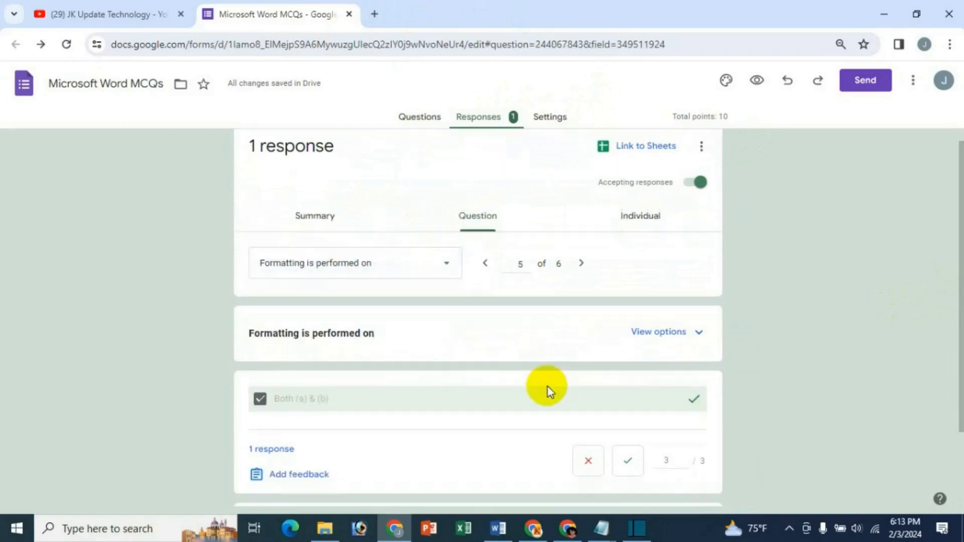
{"action": "scroll", "coordinate": [333, 361], "scroll_direction": "down", "scroll_amount": 2}
{"action": "scroll", "coordinate": [334, 376], "scroll_direction": "up", "scroll_amount": 2}
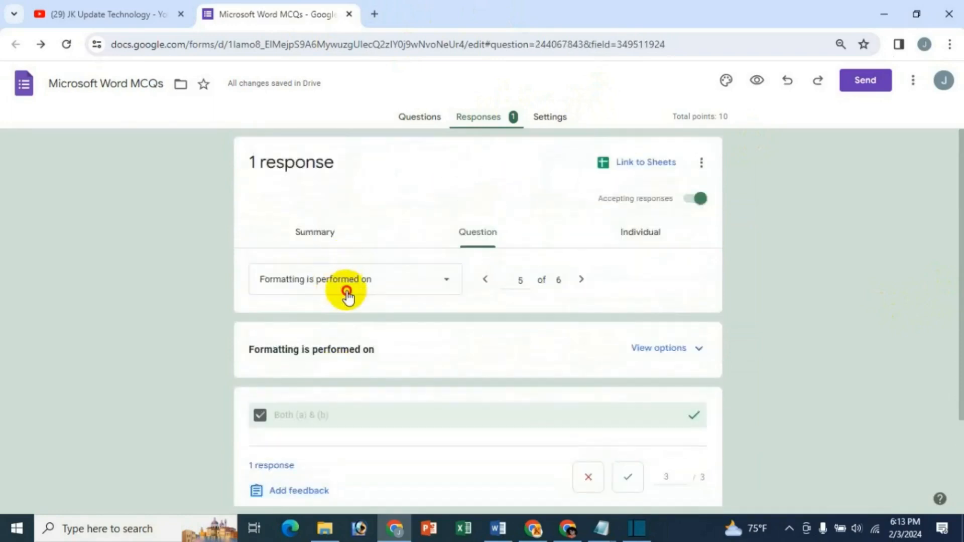
View the answer given to the Student ID Number question, and examine the individual response with its graded questions
{"action": "left_click", "coordinate": [346, 283]}
{"action": "left_click", "coordinate": [316, 186]}
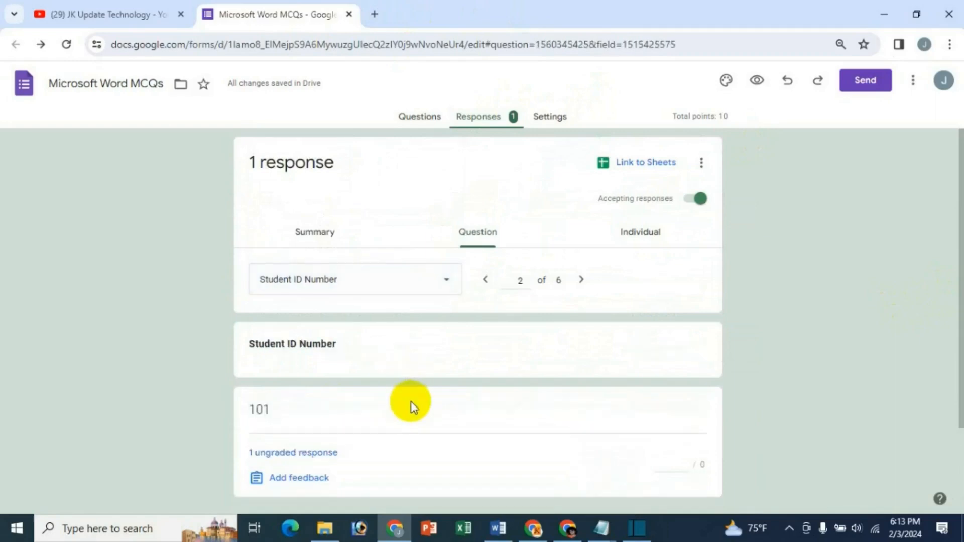
{"action": "left_click", "coordinate": [638, 240]}
{"action": "scroll", "coordinate": [706, 359], "scroll_direction": "down", "scroll_amount": 5}
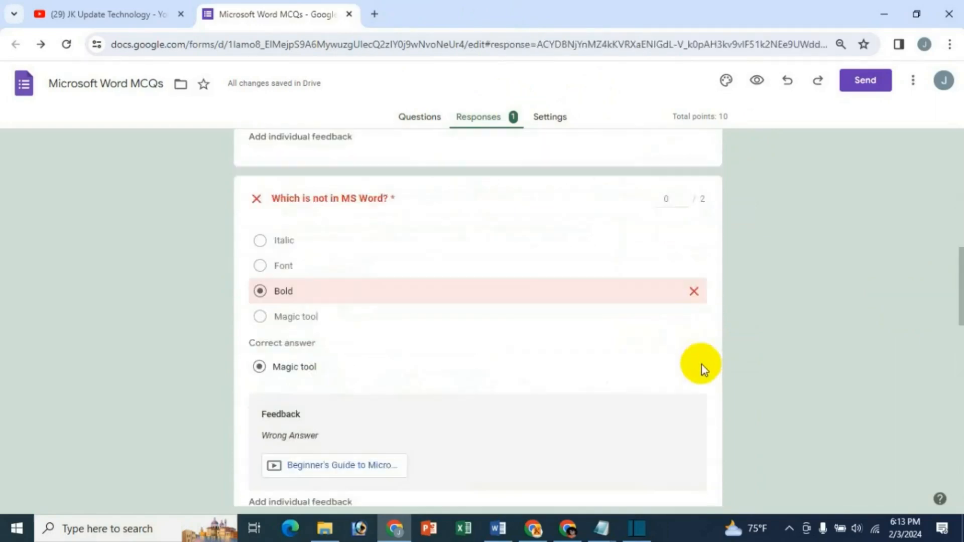
{"action": "scroll", "coordinate": [701, 364], "scroll_direction": "up", "scroll_amount": 4}
{"action": "scroll", "coordinate": [700, 364], "scroll_direction": "up", "scroll_amount": 2}
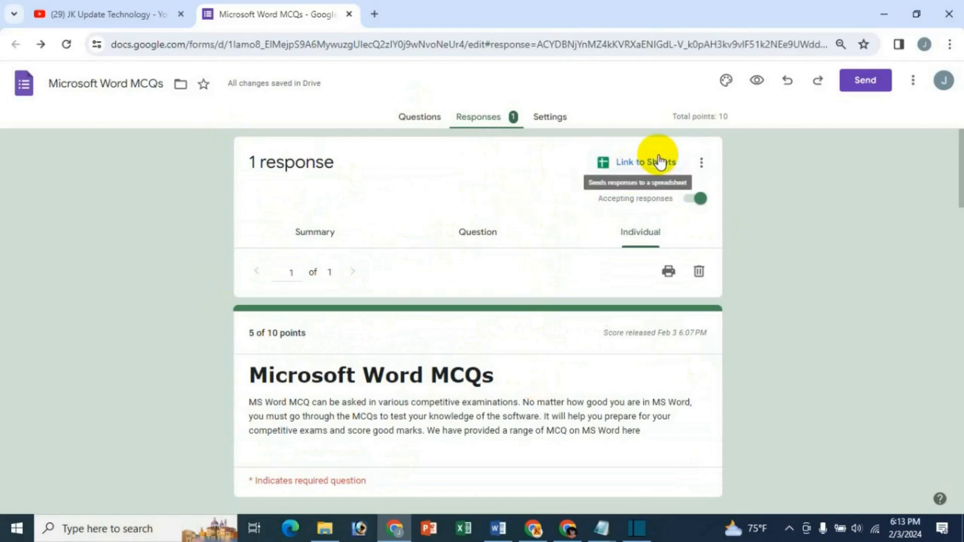
Link the form's responses to a new spreadsheet named Microsoft Word MCQs (Responses)
{"action": "left_click", "coordinate": [621, 165]}
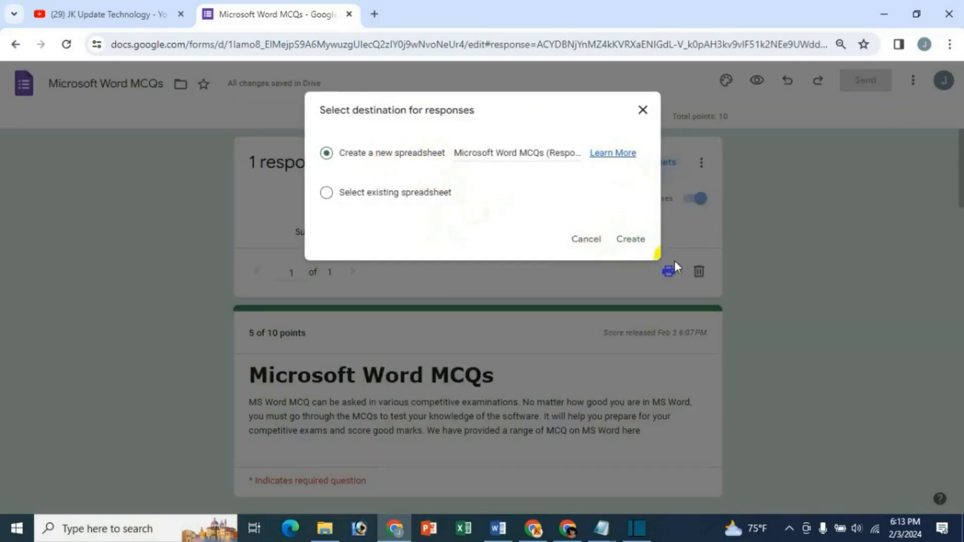
{"action": "left_click", "coordinate": [632, 241]}
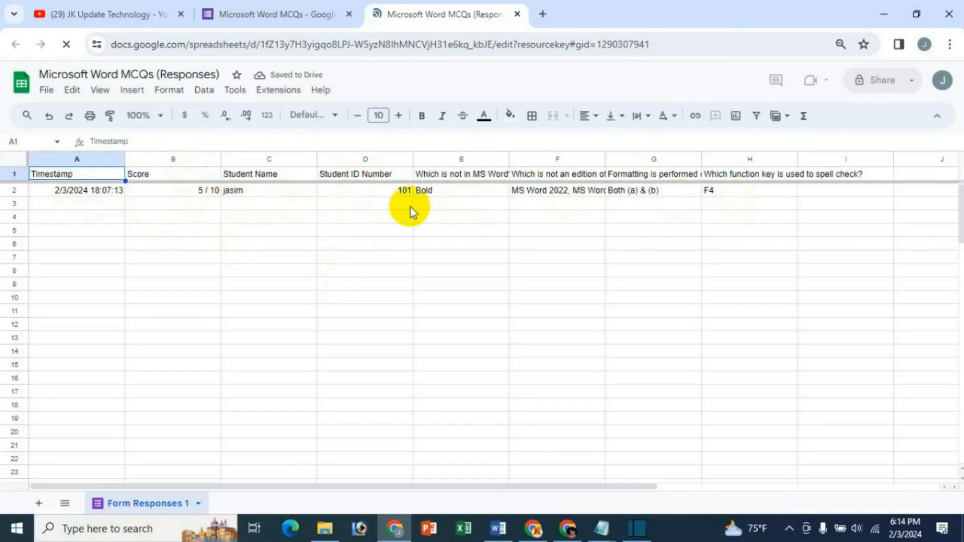
{"action": "left_click", "coordinate": [294, 246]}
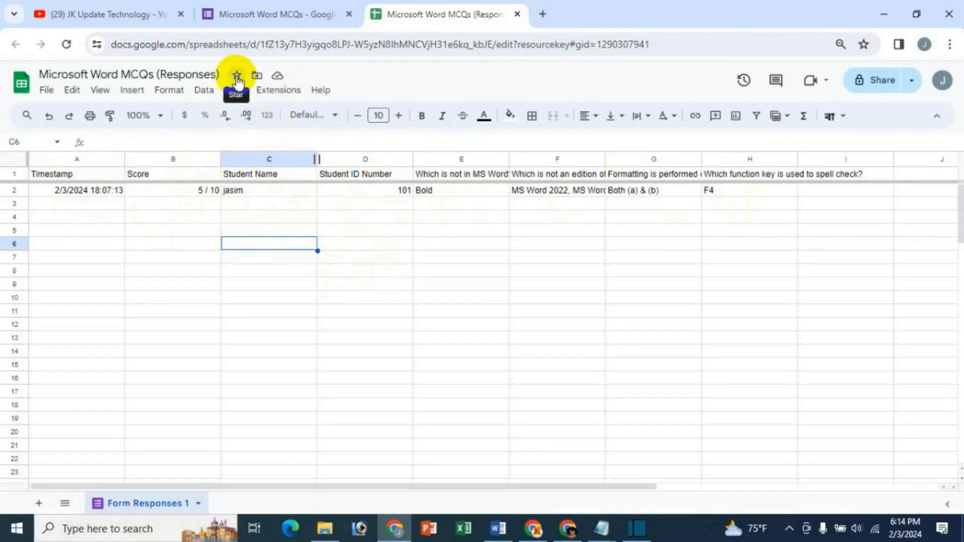
Check the response spreadsheet's current Drive location and the available destinations without moving it
{"action": "left_click", "coordinate": [256, 76]}
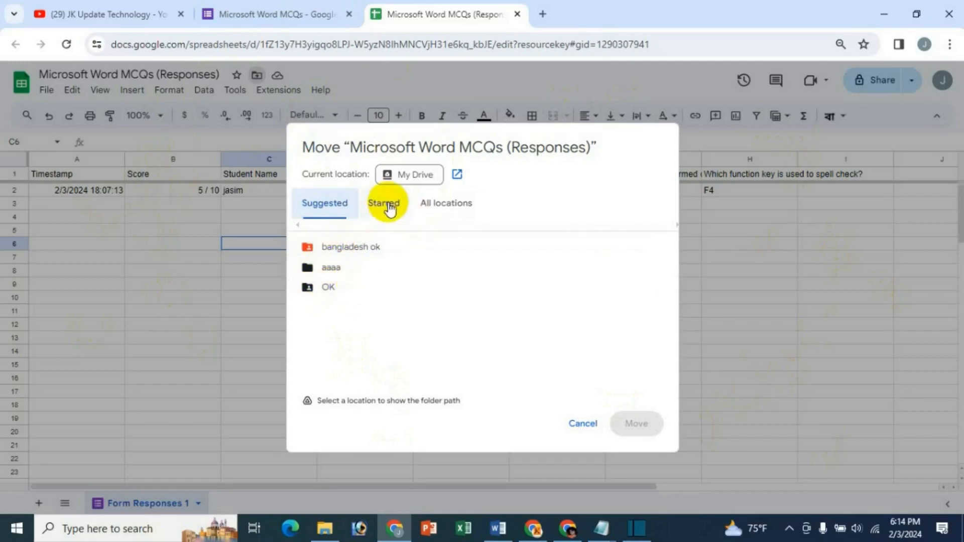
{"action": "left_click", "coordinate": [442, 204]}
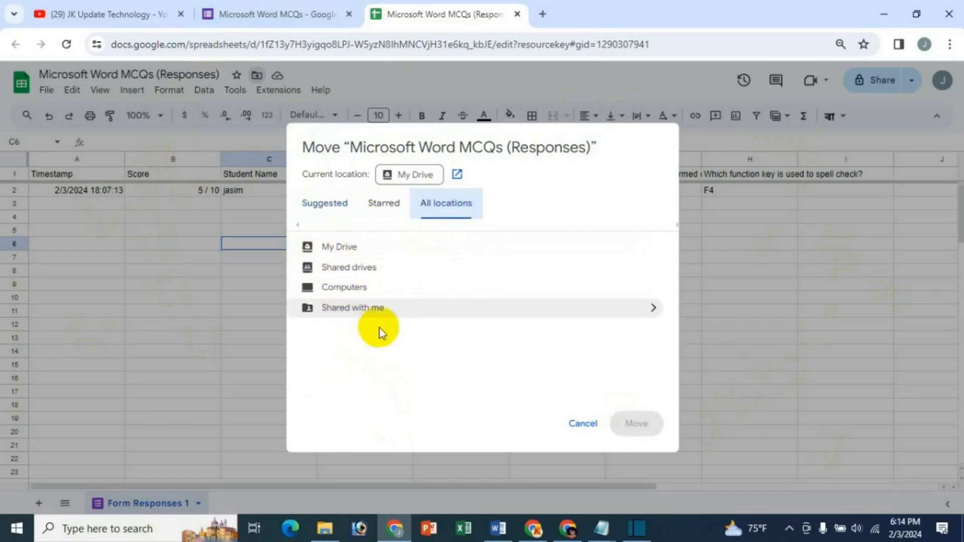
{"action": "left_click", "coordinate": [581, 423]}
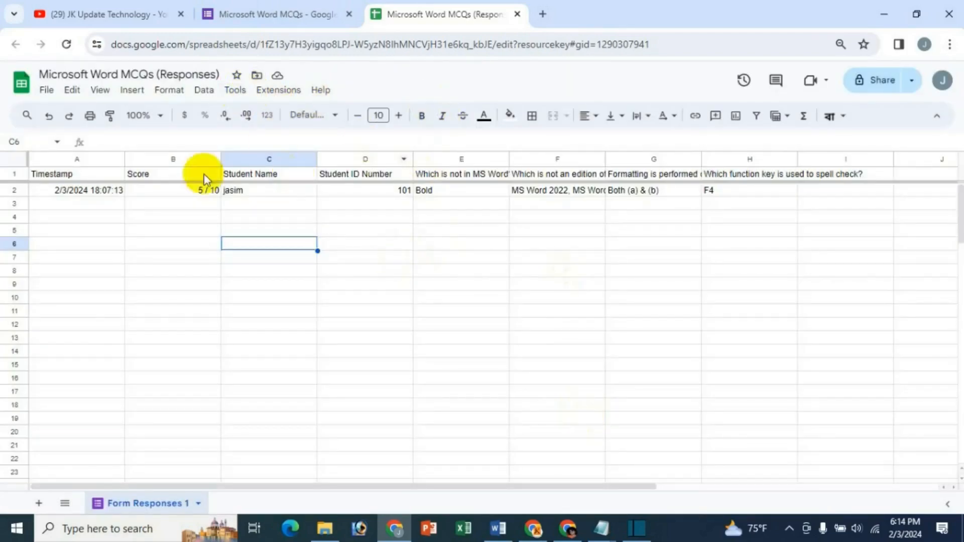
Open Google Drive at drive.google.com in a new browser tab
{"action": "left_click", "coordinate": [543, 14]}
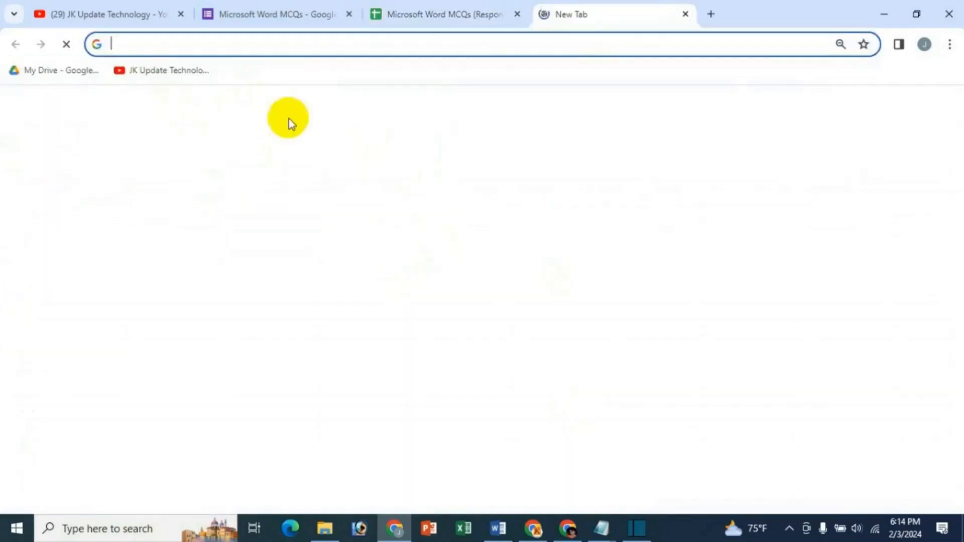
{"action": "type", "text": "d"}
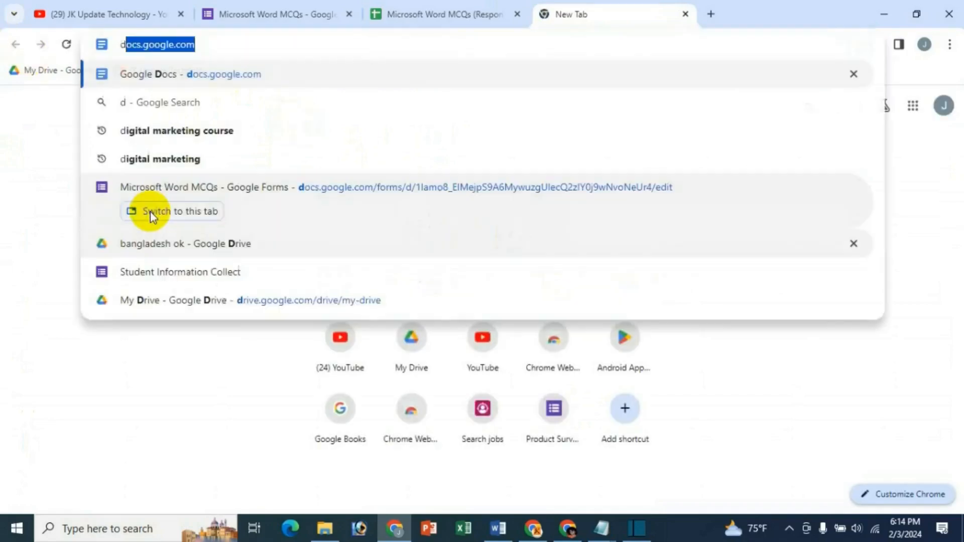
{"action": "type", "text": "rive"}
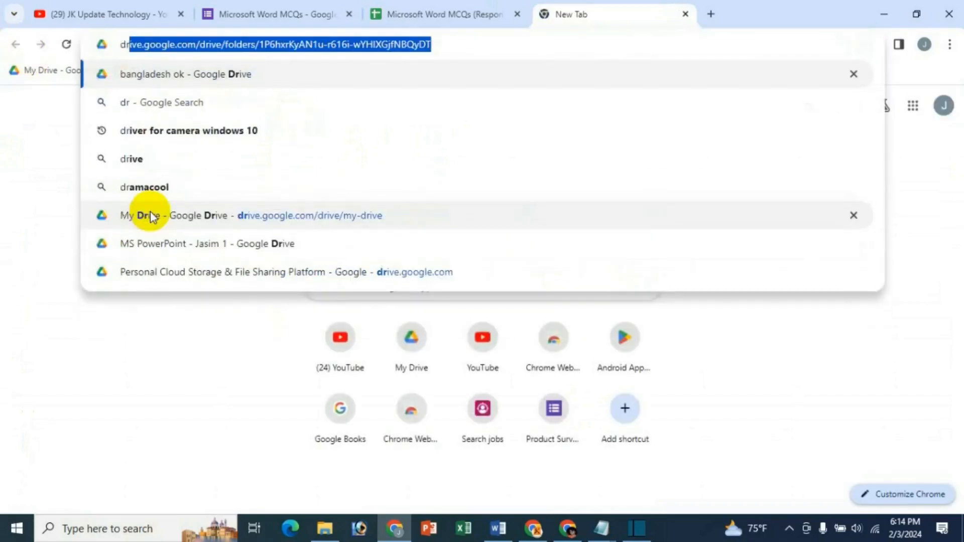
{"action": "key", "text": "Right"}
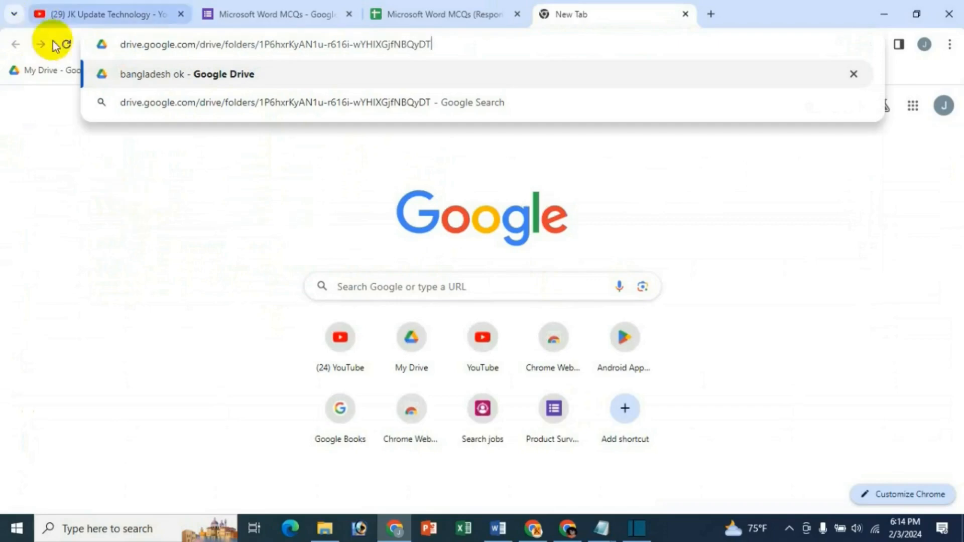
{"action": "left_click_drag", "start_coordinate": [200, 44], "coordinate": [430, 43]}
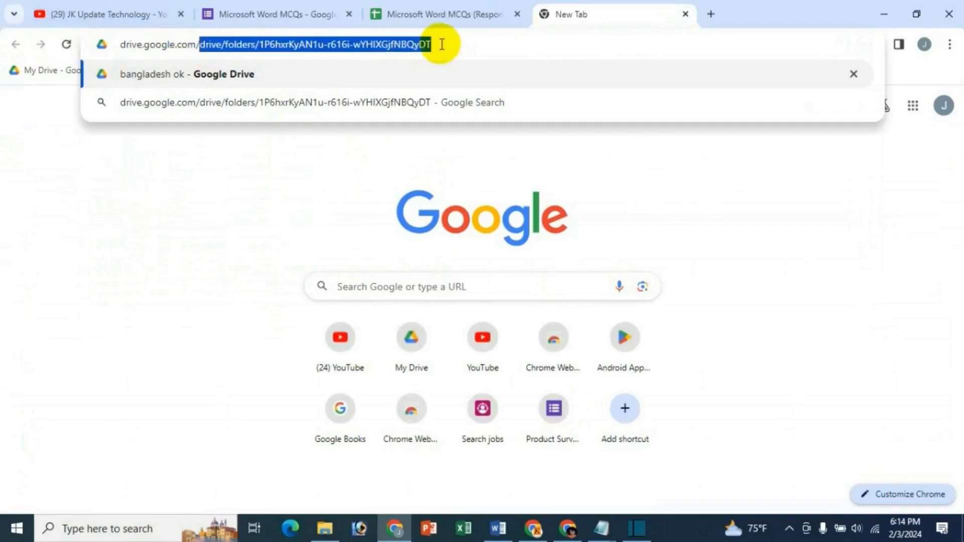
{"action": "key", "text": "BackSpace"}
{"action": "key", "text": "Return"}
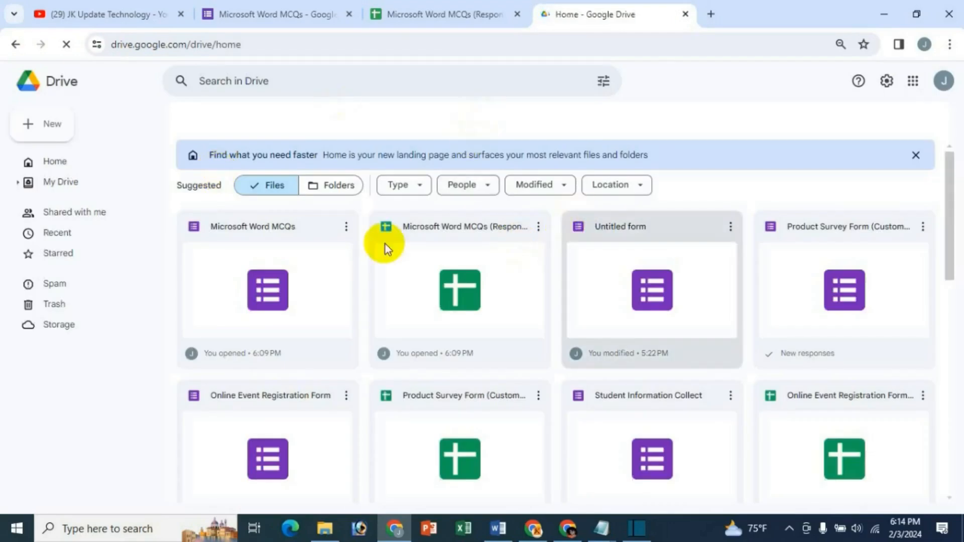
Copy "Microsoft Word MCQs" from the response spreadsheet's title and search Google Drive for it
{"action": "left_click", "coordinate": [436, 19]}
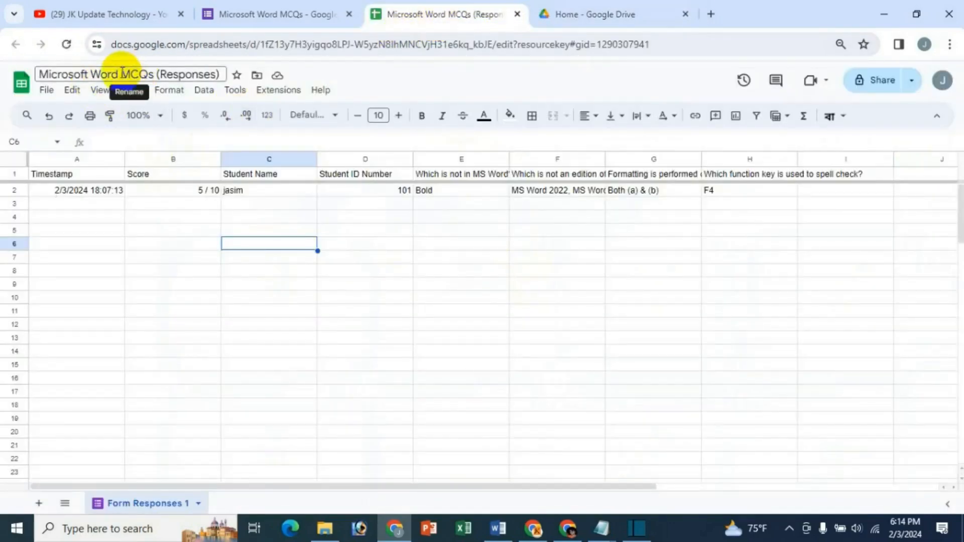
{"action": "left_click_drag", "start_coordinate": [42, 74], "coordinate": [154, 74]}
{"action": "key", "text": "ctrl+c"}
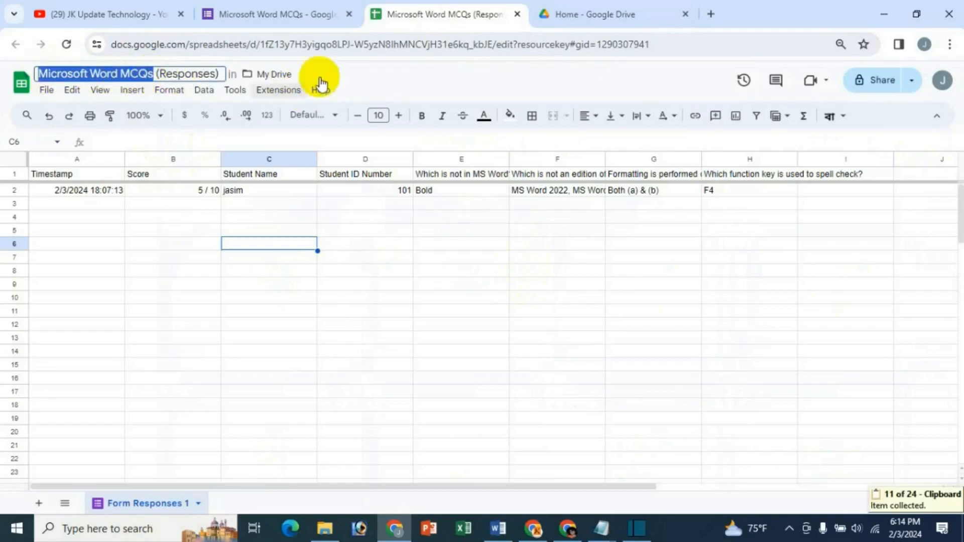
{"action": "left_click", "coordinate": [324, 16]}
{"action": "left_click", "coordinate": [622, 16]}
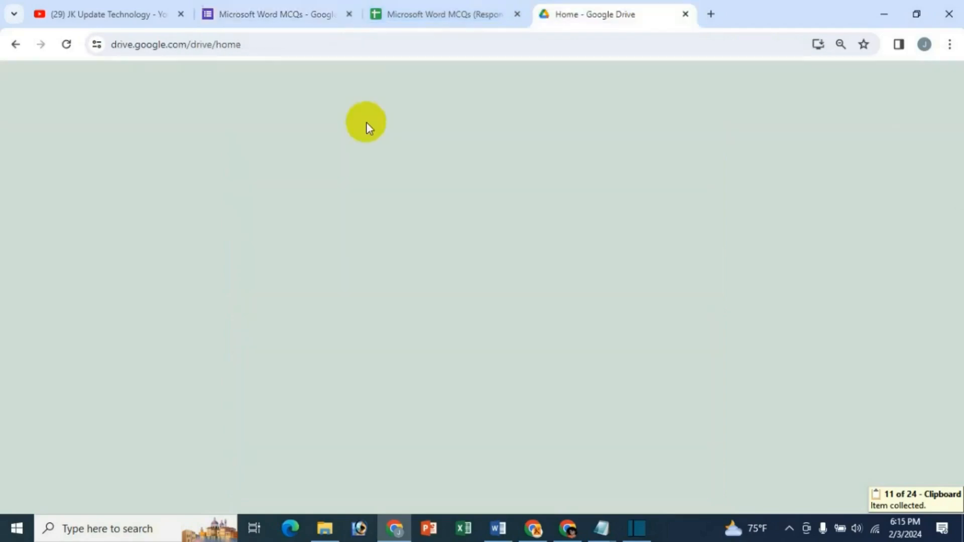
{"action": "left_click", "coordinate": [275, 84]}
{"action": "key", "text": "ctrl+v"}
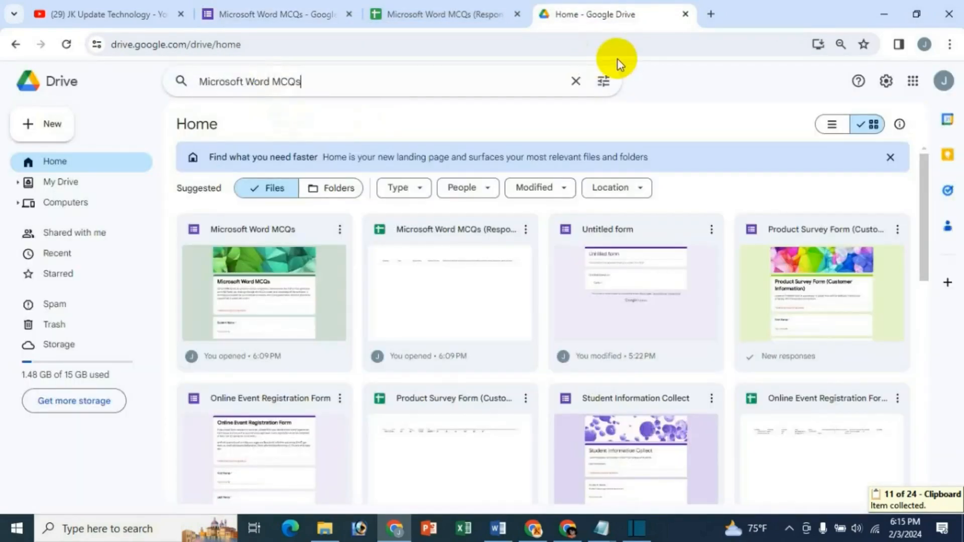
{"action": "key", "text": "Return"}
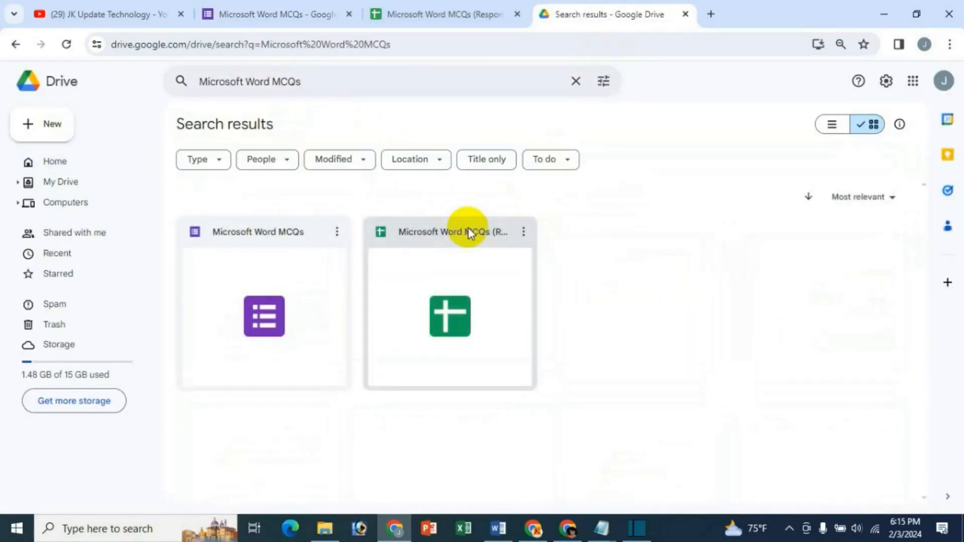
Compare the quiz form in the Drive results with the open form, and open the responses spreadsheet from the results
{"action": "left_click", "coordinate": [297, 389]}
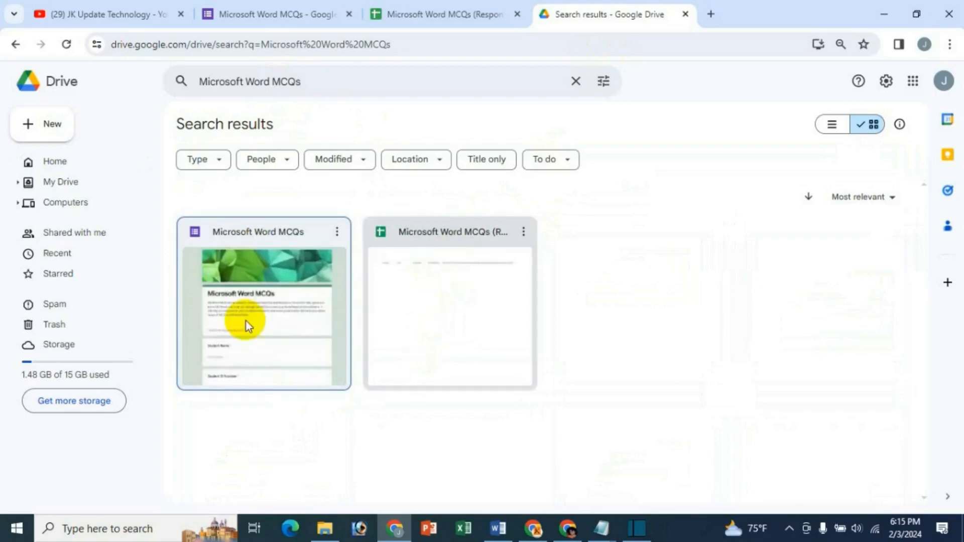
{"action": "left_click", "coordinate": [314, 14]}
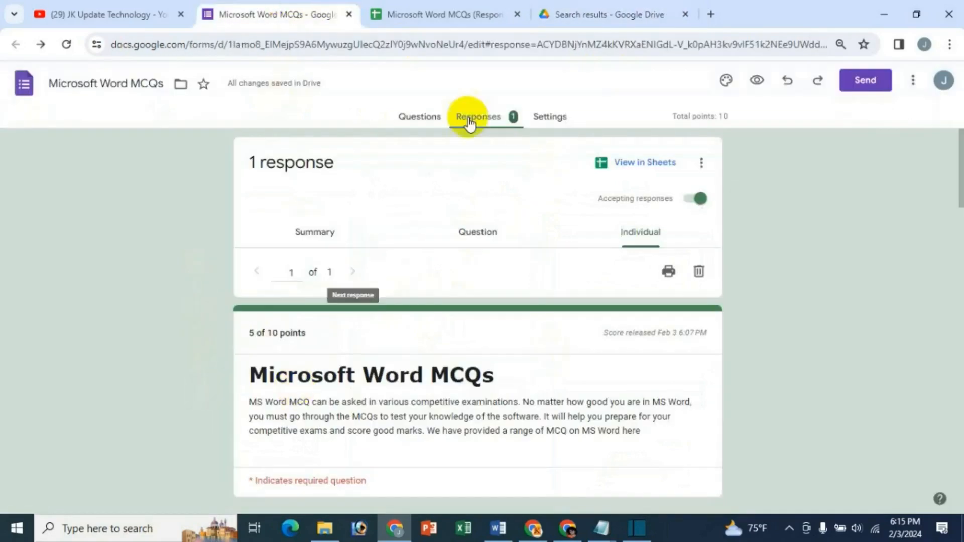
{"action": "left_click", "coordinate": [587, 14]}
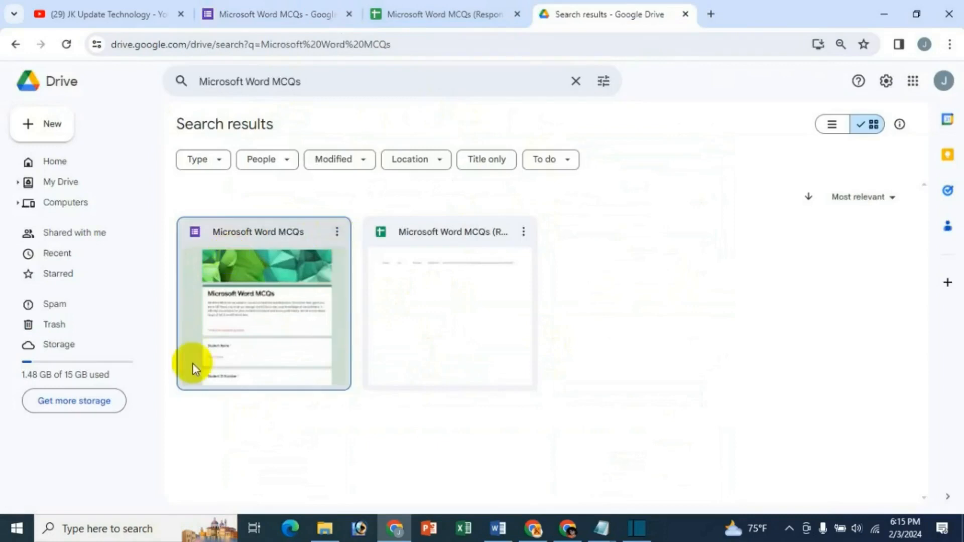
{"action": "left_click", "coordinate": [454, 233]}
{"action": "double_click", "coordinate": [454, 233]}
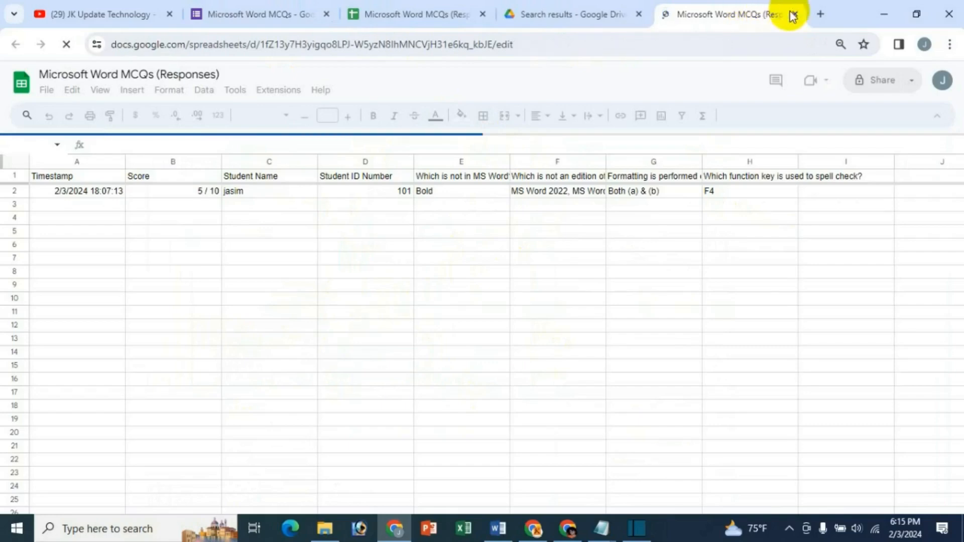
Close both copies of the responses spreadsheet and the Drive search page, leaving the form's responses open
{"action": "left_click", "coordinate": [594, 18]}
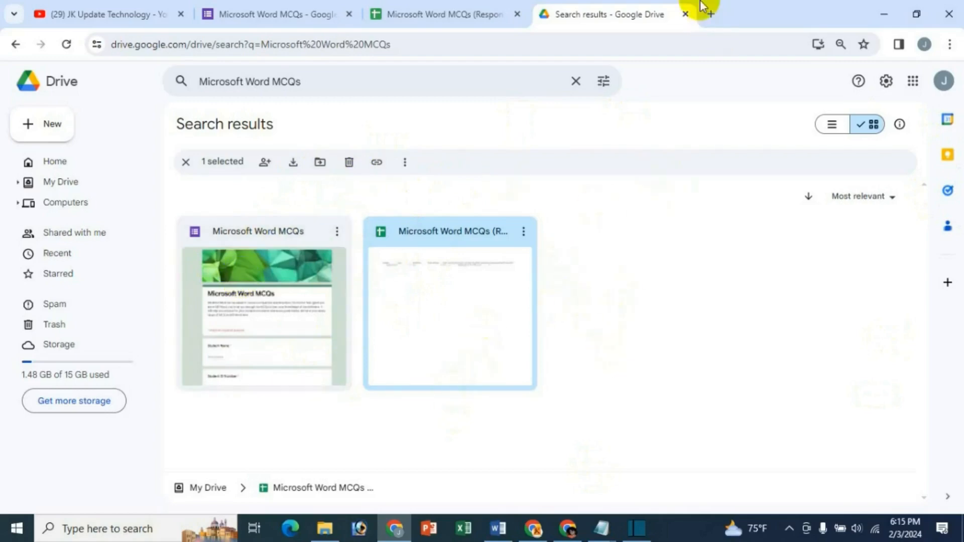
{"action": "left_click", "coordinate": [685, 15]}
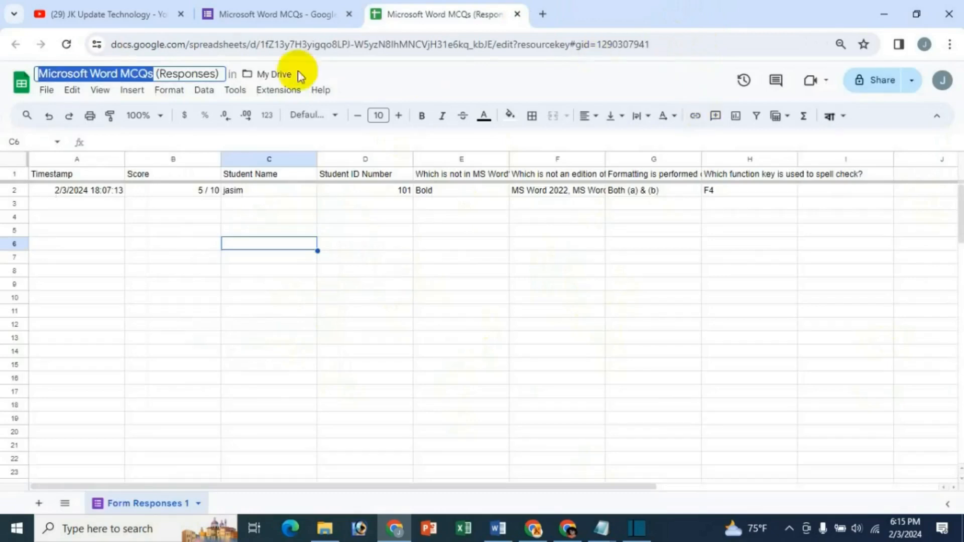
{"action": "left_click", "coordinate": [517, 15]}
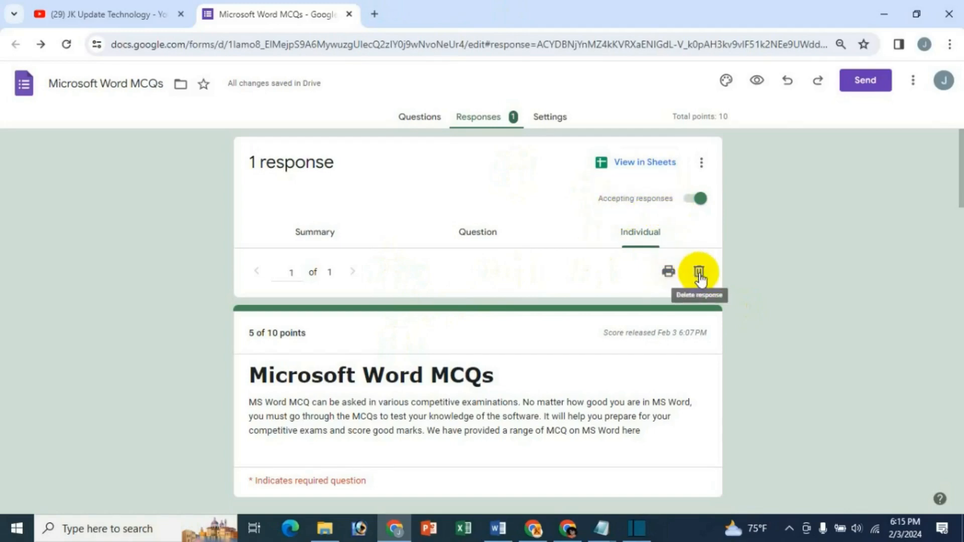
Review the additional options for managing the form's responses without choosing one
{"action": "left_click", "coordinate": [704, 163]}
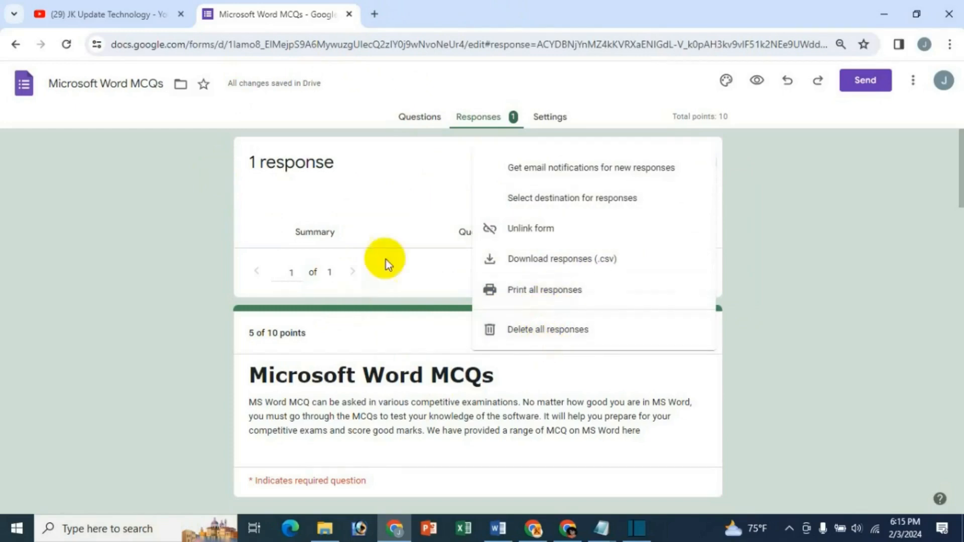
{"action": "left_click", "coordinate": [180, 252]}
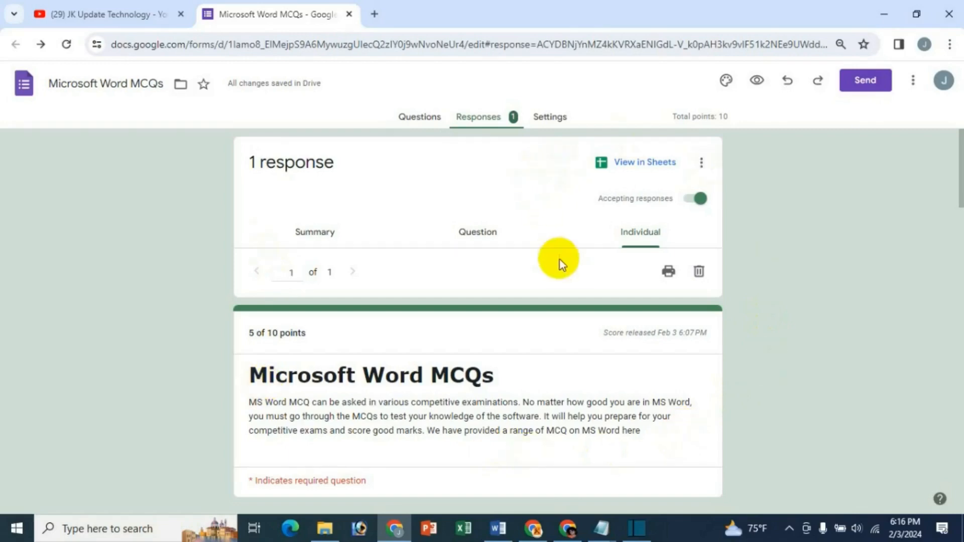
Open the form's sending options and view the choices for collecting email addresses, keeping Do not collect
{"action": "left_click", "coordinate": [872, 89]}
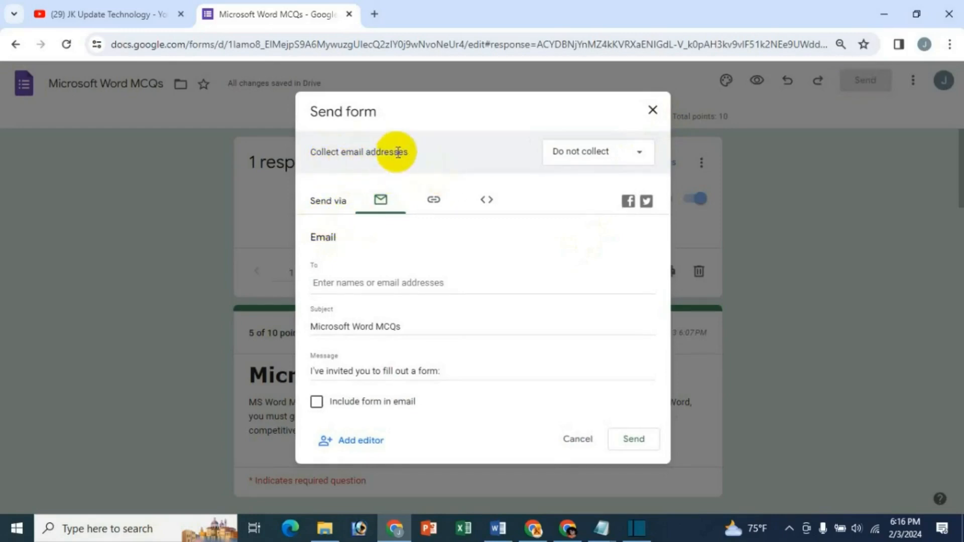
{"action": "left_click", "coordinate": [604, 162]}
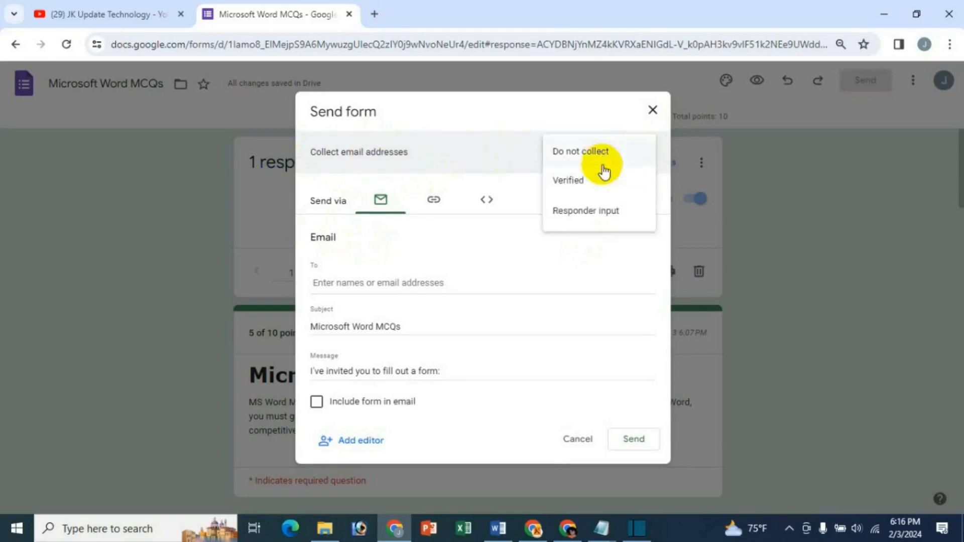
{"action": "left_click", "coordinate": [502, 106]}
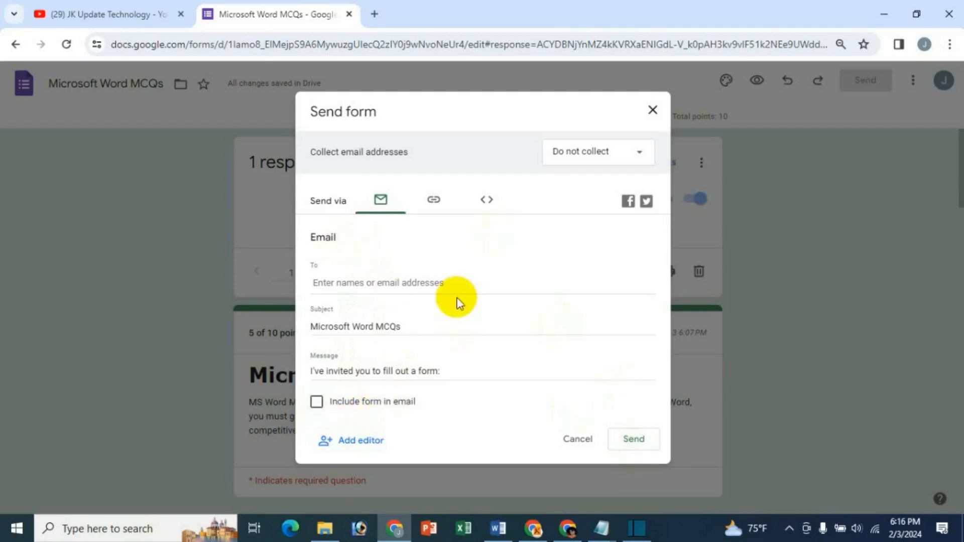
Copy the quiz form's shortened link from the sending options and open it in a new browser tab
{"action": "left_click", "coordinate": [433, 199]}
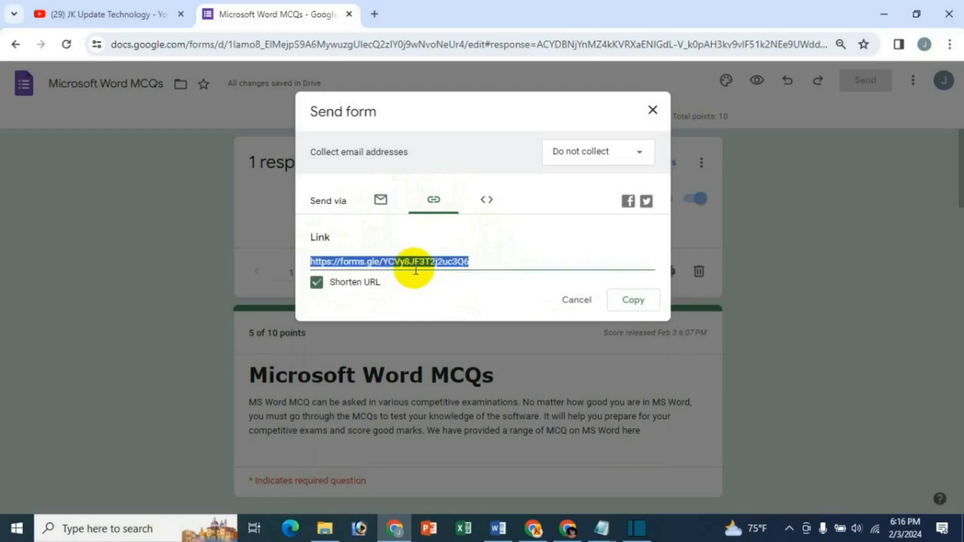
{"action": "key", "text": "ctrl+c"}
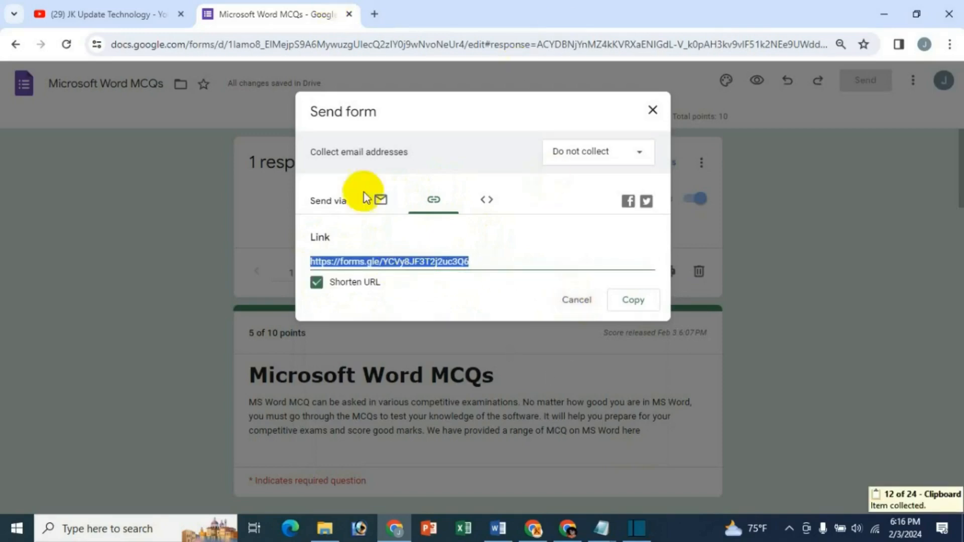
{"action": "left_click", "coordinate": [374, 14]}
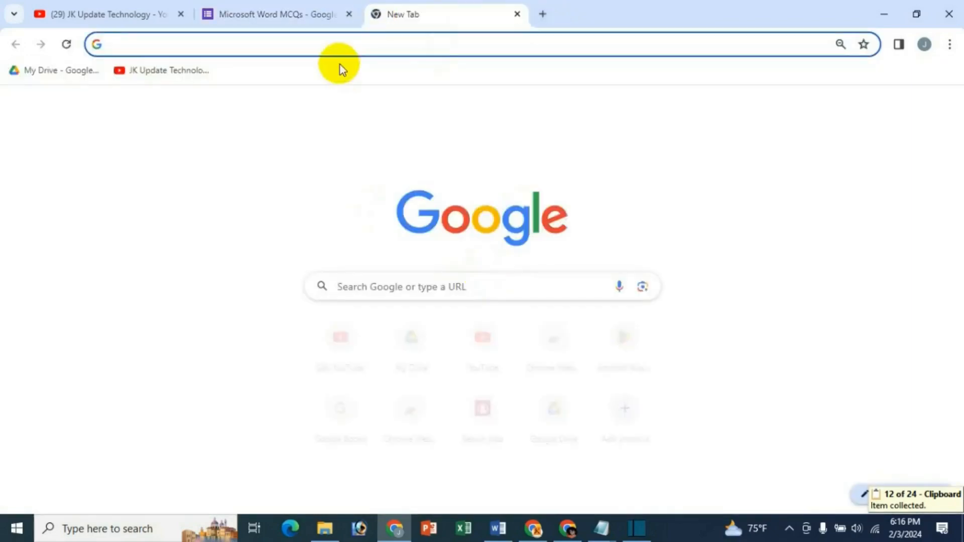
{"action": "left_click", "coordinate": [276, 15]}
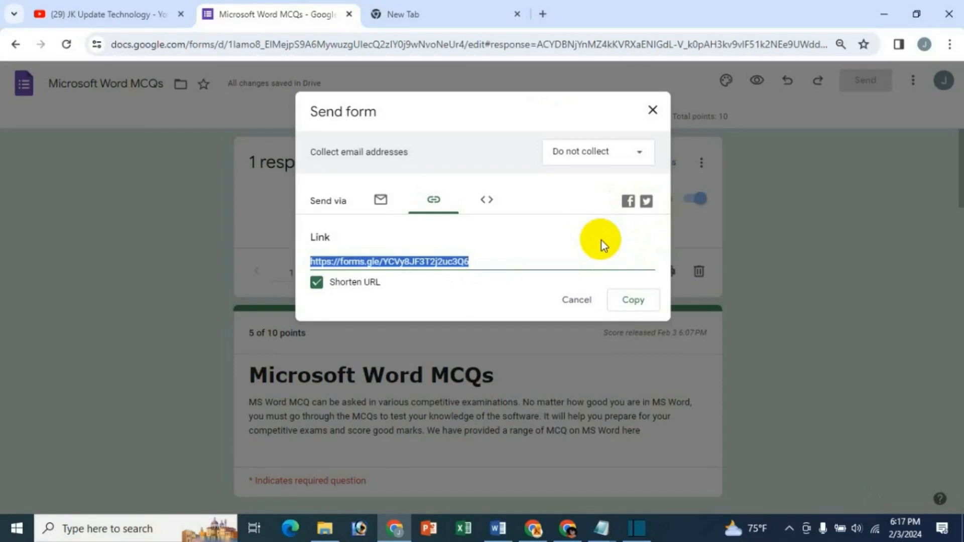
{"action": "left_click", "coordinate": [484, 11]}
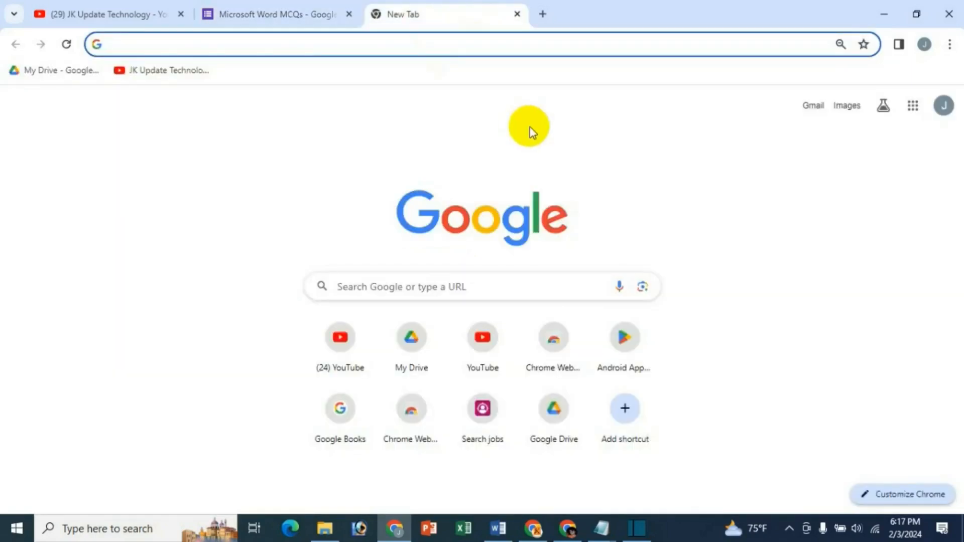
{"action": "key", "text": "ctrl+v"}
{"action": "key", "text": "Return"}
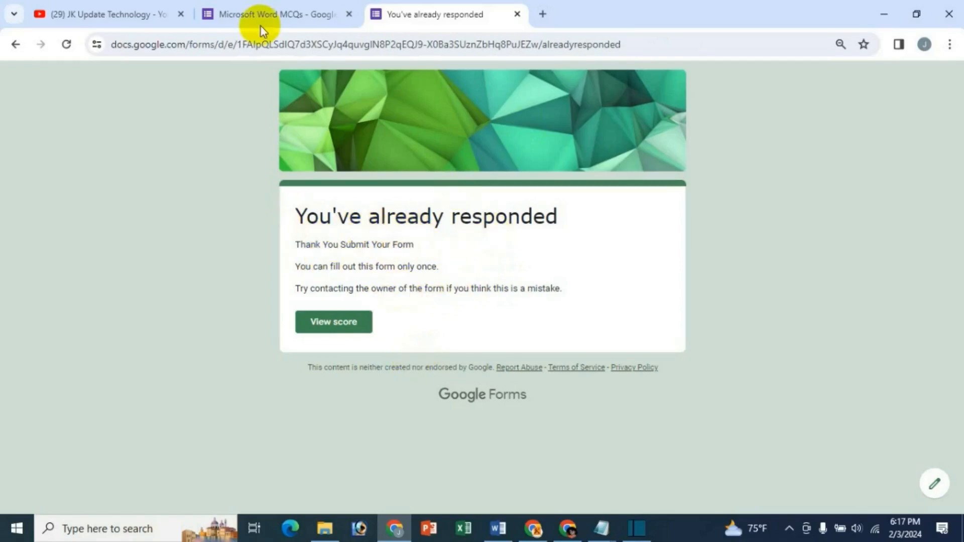
Close the sending options and review the form's response settings, including Limit to 1 response
{"action": "left_click", "coordinate": [292, 15]}
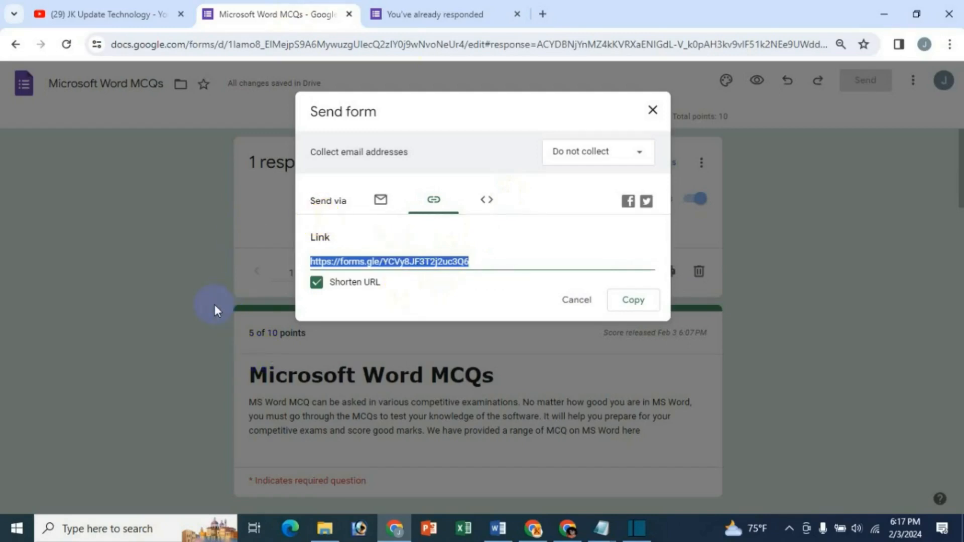
{"action": "left_click", "coordinate": [576, 300]}
{"action": "left_click", "coordinate": [551, 118]}
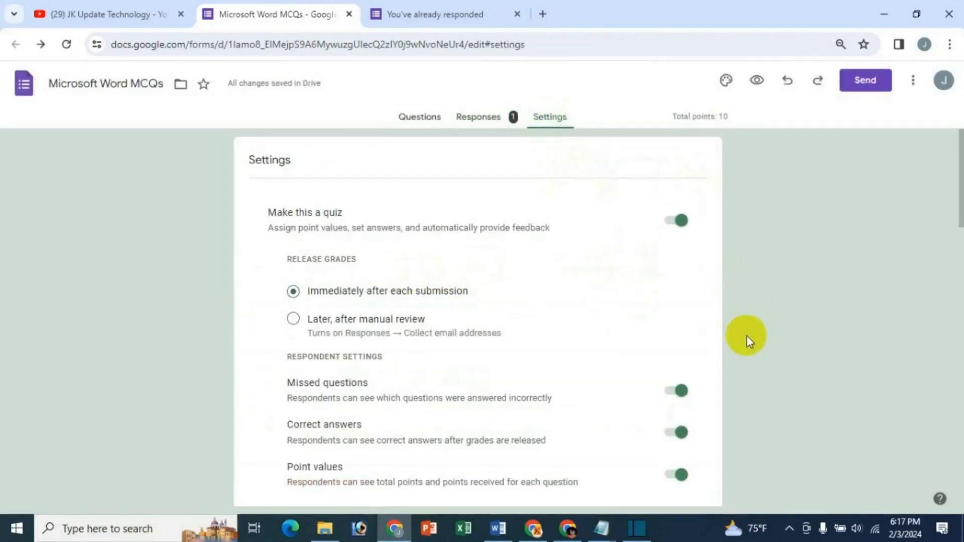
{"action": "scroll", "coordinate": [746, 335], "scroll_direction": "down", "scroll_amount": 2}
{"action": "scroll", "coordinate": [746, 336], "scroll_direction": "up", "scroll_amount": 2}
{"action": "scroll", "coordinate": [746, 335], "scroll_direction": "down", "scroll_amount": 7}
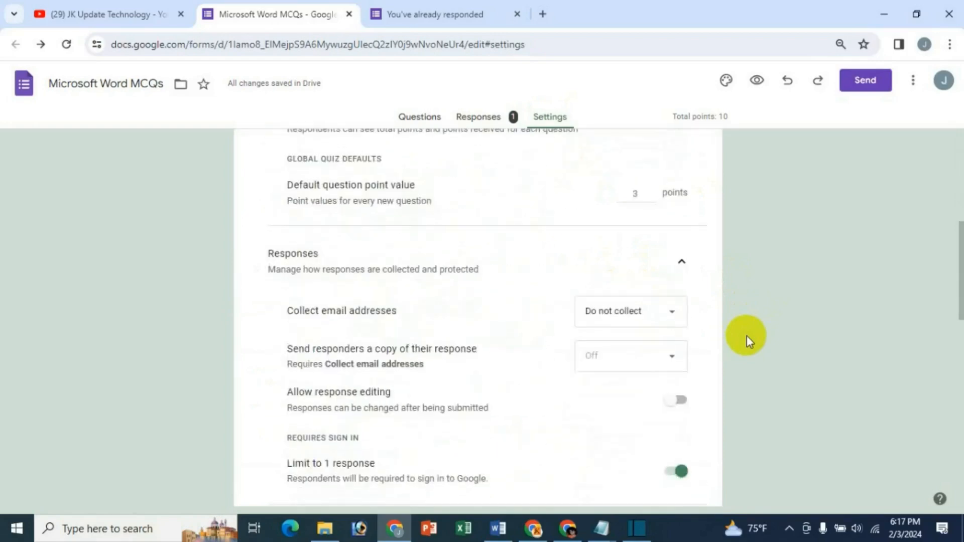
{"action": "scroll", "coordinate": [746, 335], "scroll_direction": "down", "scroll_amount": 4}
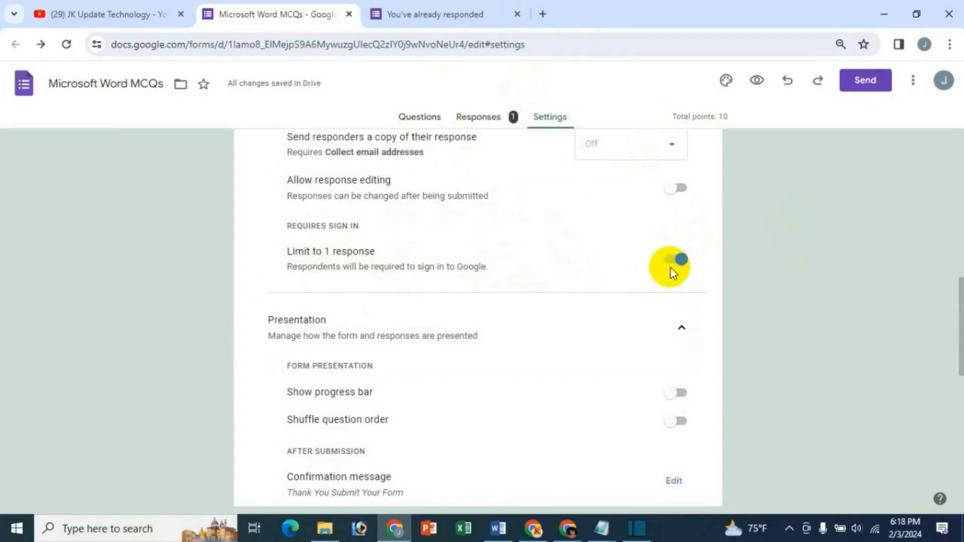
Switch to the Chrome window signed in with another account and open the copied form link in a new tab
{"action": "left_click", "coordinate": [452, 14]}
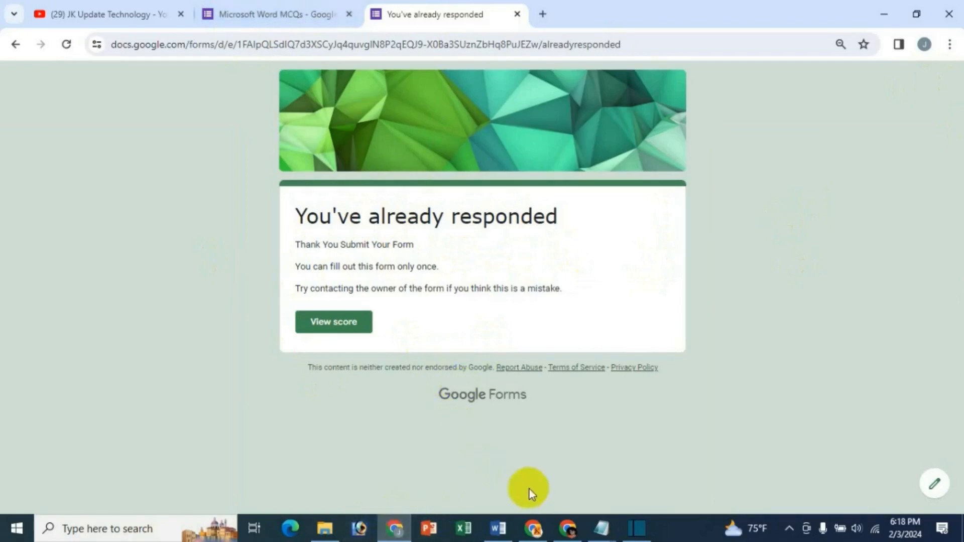
{"action": "left_click", "coordinate": [568, 527]}
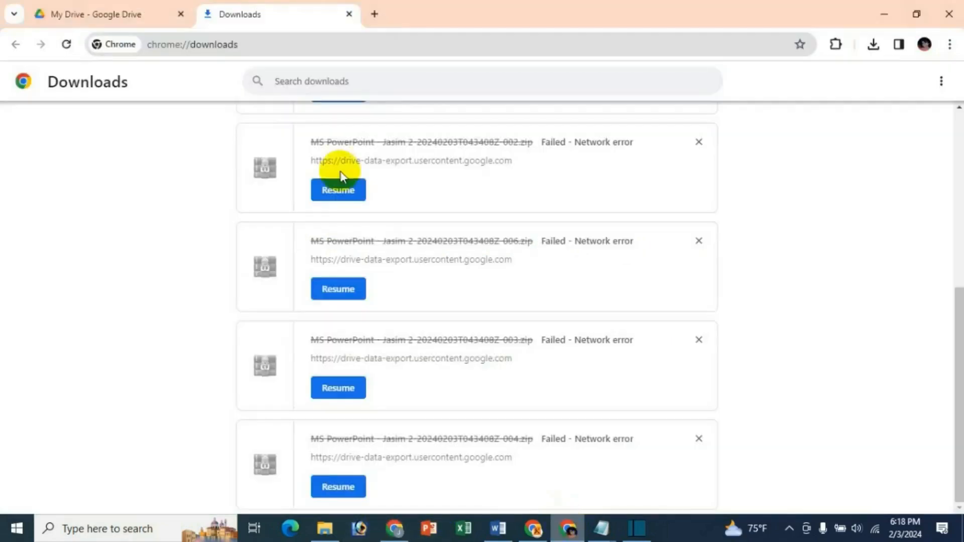
{"action": "left_click", "coordinate": [374, 14]}
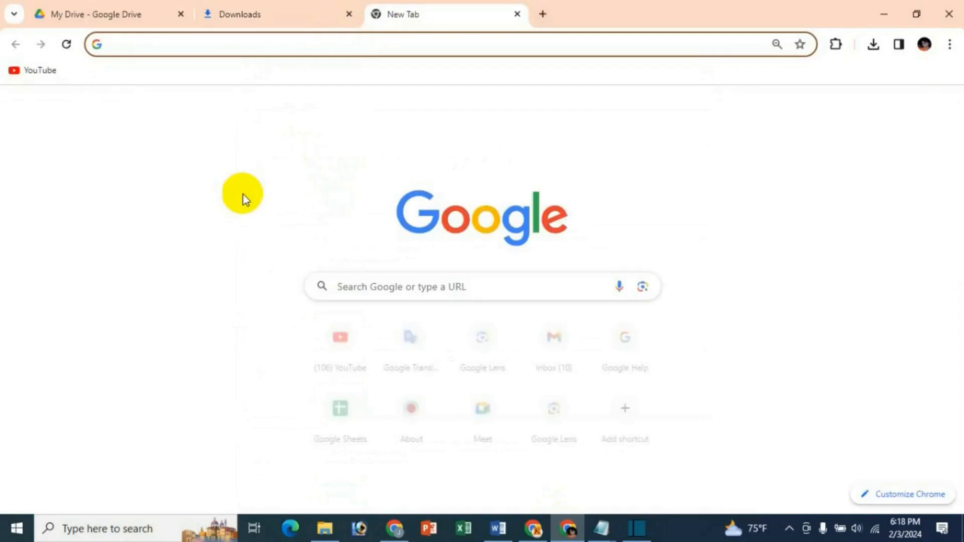
{"action": "type", "text": "https://forms.gle/YCVy8JF3T2j2uc3Q6"}
{"action": "key", "text": "Return"}
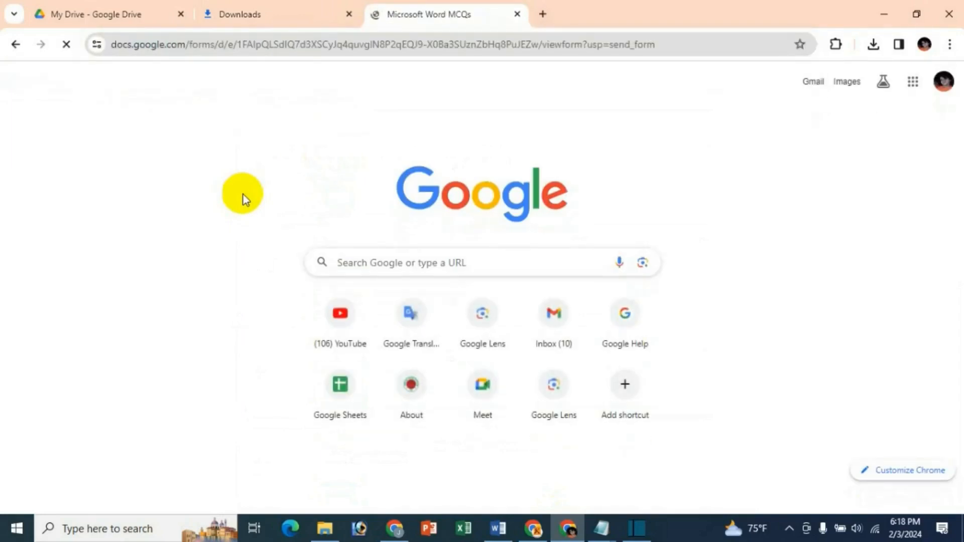
{"action": "scroll", "coordinate": [487, 376], "scroll_direction": "down", "scroll_amount": 2}
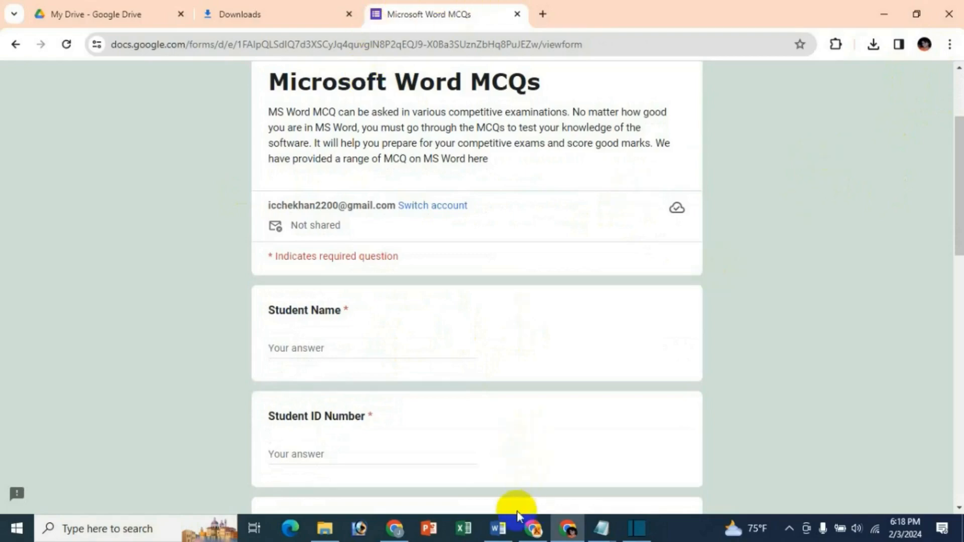
Compare the form's Limit to 1 response setting with the already-responded page, and return to the blank form in the other account's window
{"action": "left_click", "coordinate": [395, 528]}
{"action": "left_click", "coordinate": [344, 19]}
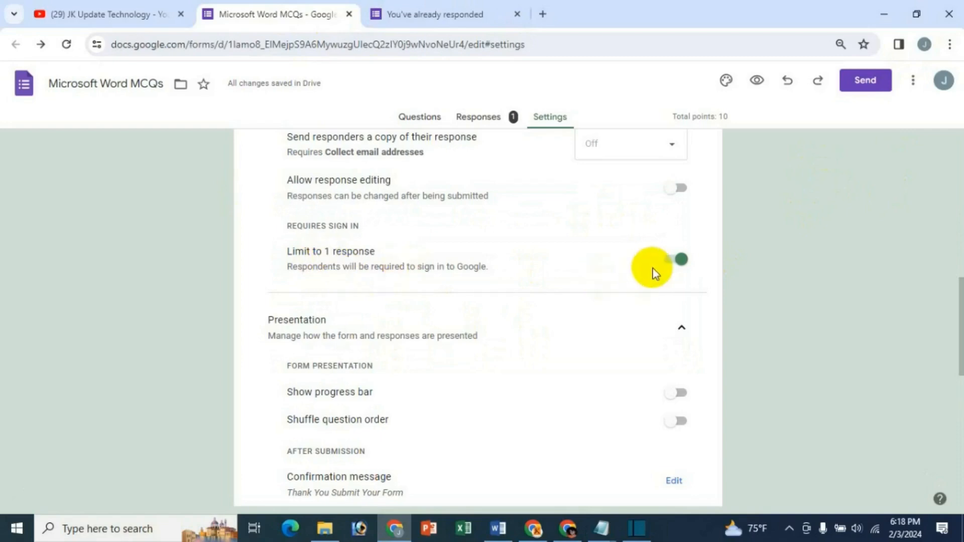
{"action": "left_click", "coordinate": [449, 15]}
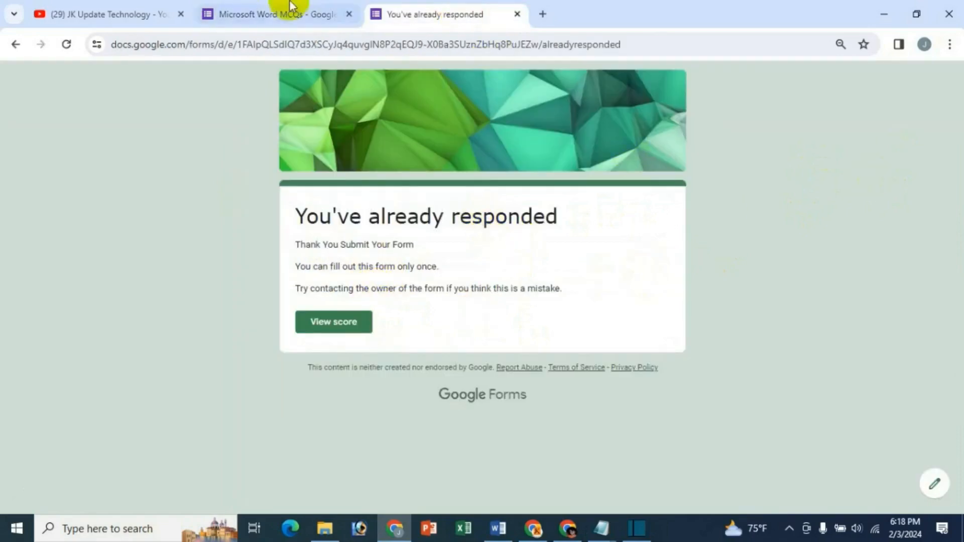
{"action": "left_click", "coordinate": [281, 14]}
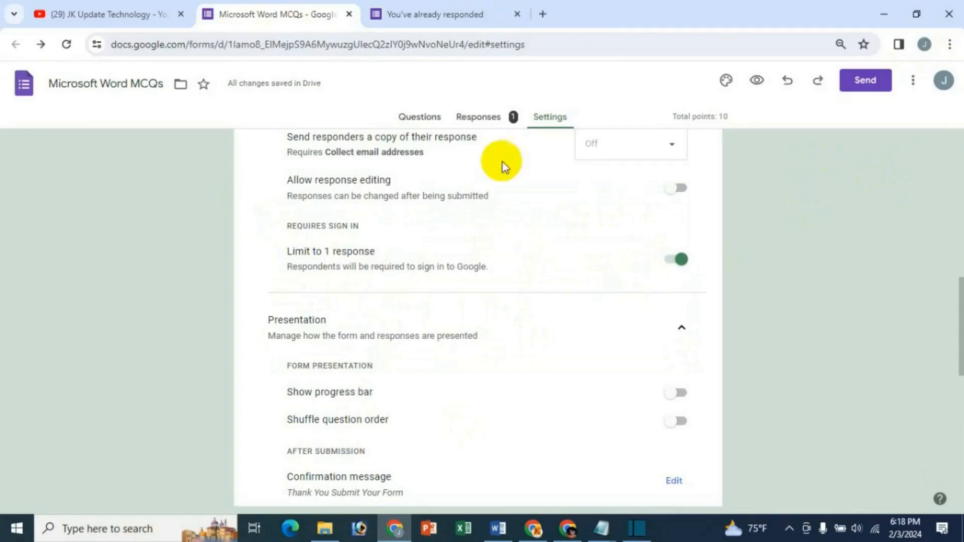
{"action": "left_click", "coordinate": [408, 14]}
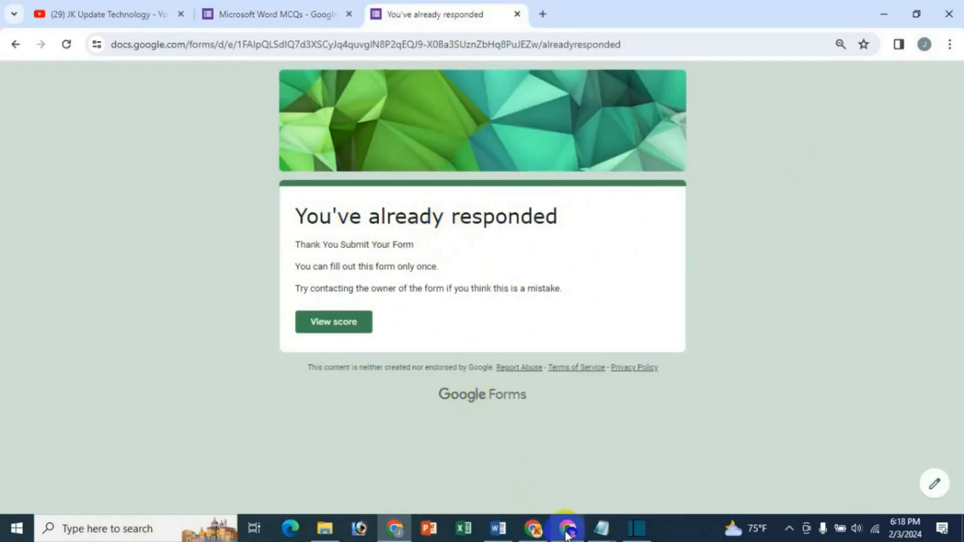
{"action": "left_click", "coordinate": [567, 530]}
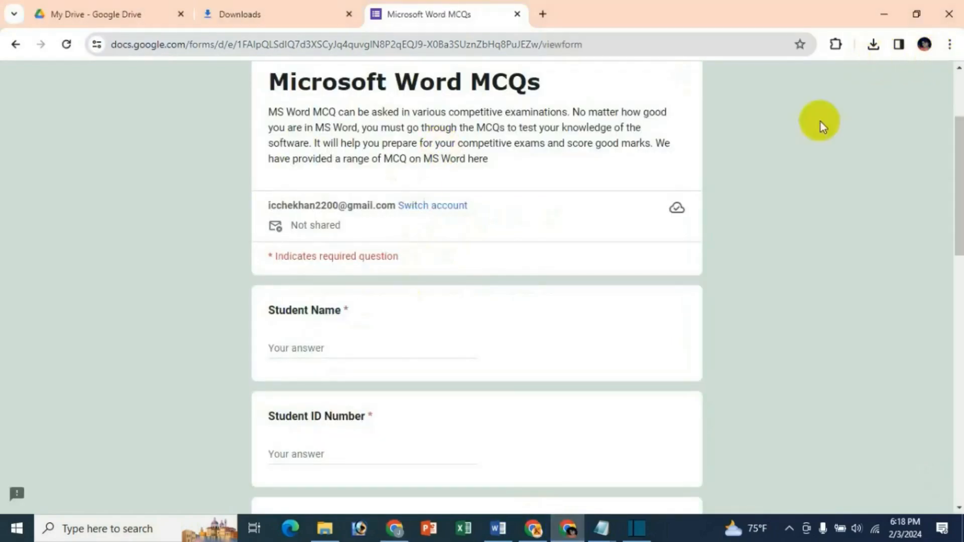
{"action": "scroll", "coordinate": [358, 401], "scroll_direction": "down", "scroll_amount": 3}
{"action": "scroll", "coordinate": [347, 391], "scroll_direction": "up", "scroll_amount": 3}
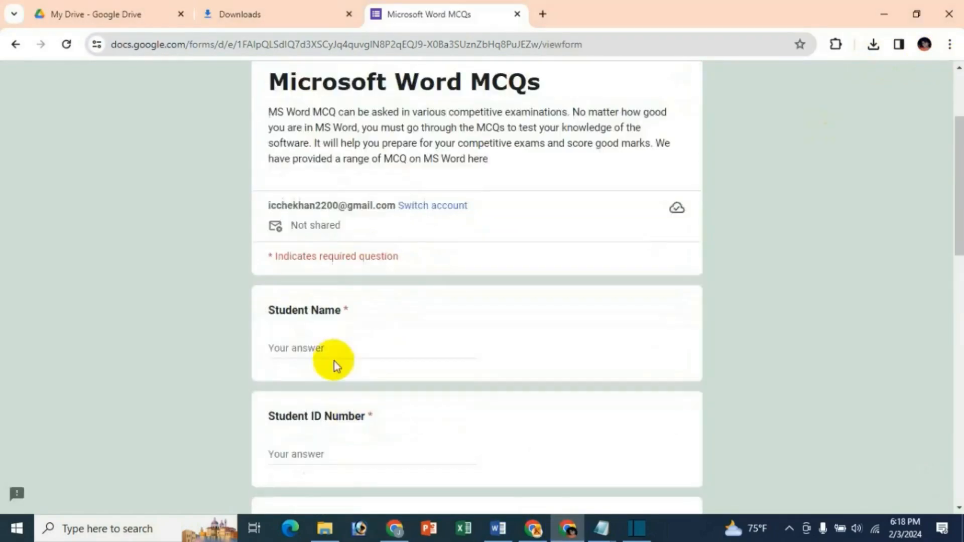
Fill in the test respondent's student name and student ID number on the form
{"action": "left_click", "coordinate": [308, 349]}
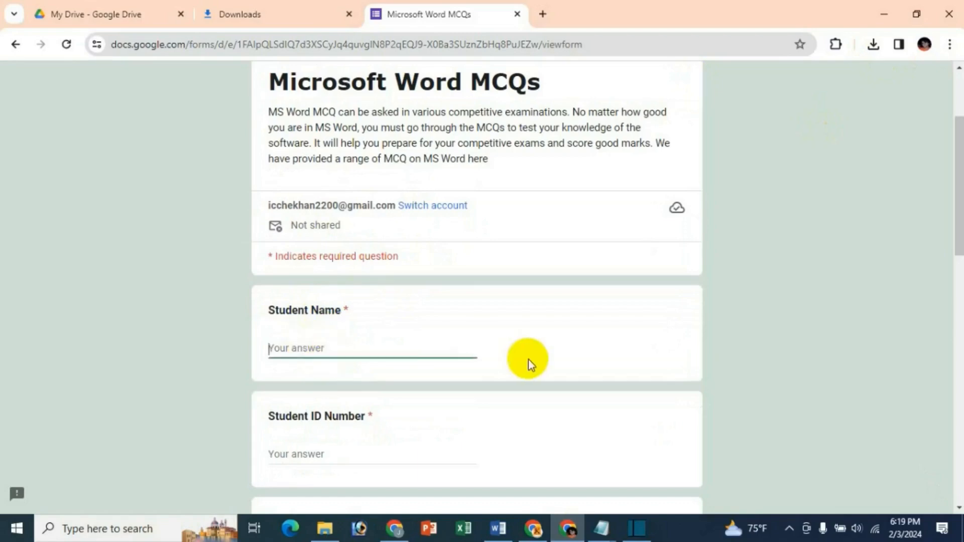
{"action": "type", "text": "kamal"}
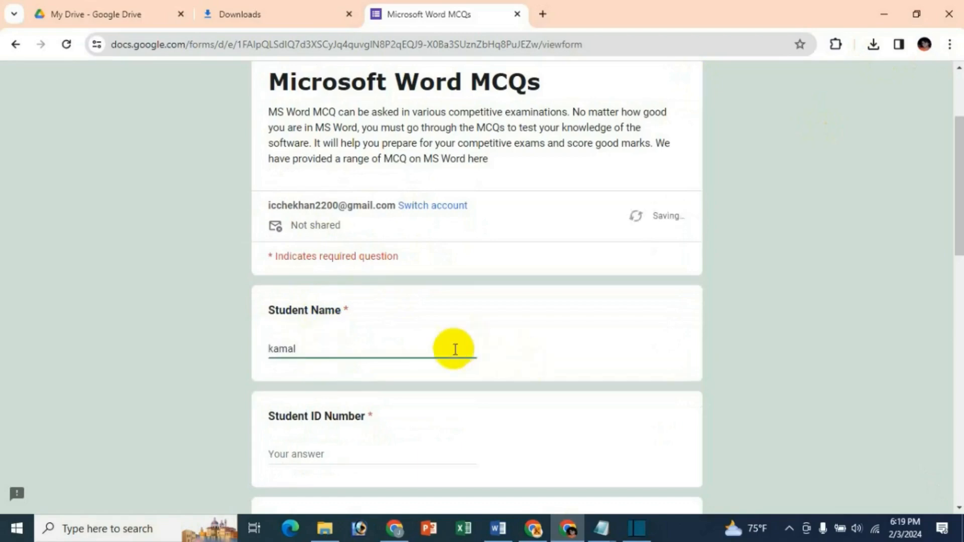
{"action": "scroll", "coordinate": [417, 344], "scroll_direction": "down", "scroll_amount": 4}
{"action": "left_click", "coordinate": [314, 241]}
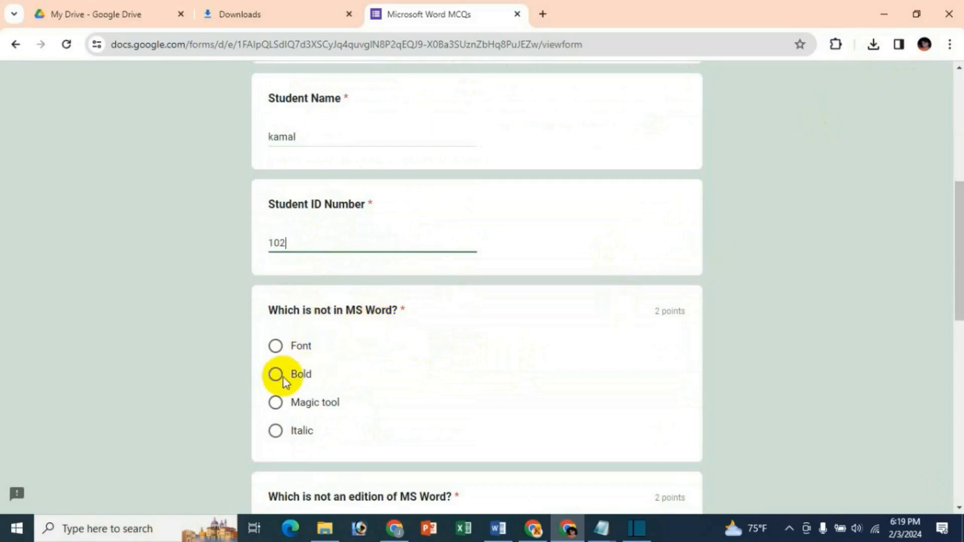
Answer the question on what is not in MS Word with Magic tool, and the edition question with MS Word 2010 and MS Word 2022
{"action": "left_click", "coordinate": [276, 403]}
{"action": "scroll", "coordinate": [472, 401], "scroll_direction": "down", "scroll_amount": 4}
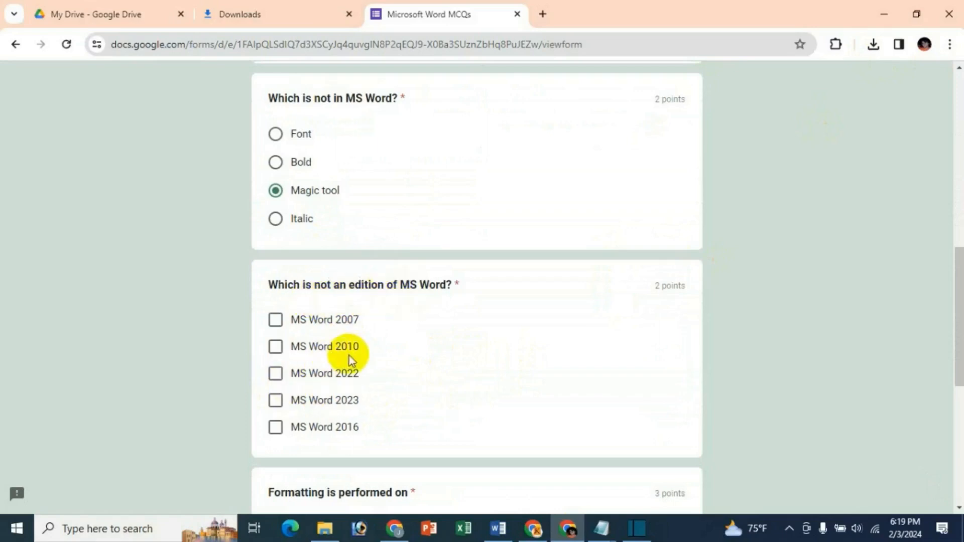
{"action": "left_click", "coordinate": [276, 347]}
{"action": "left_click", "coordinate": [276, 374]}
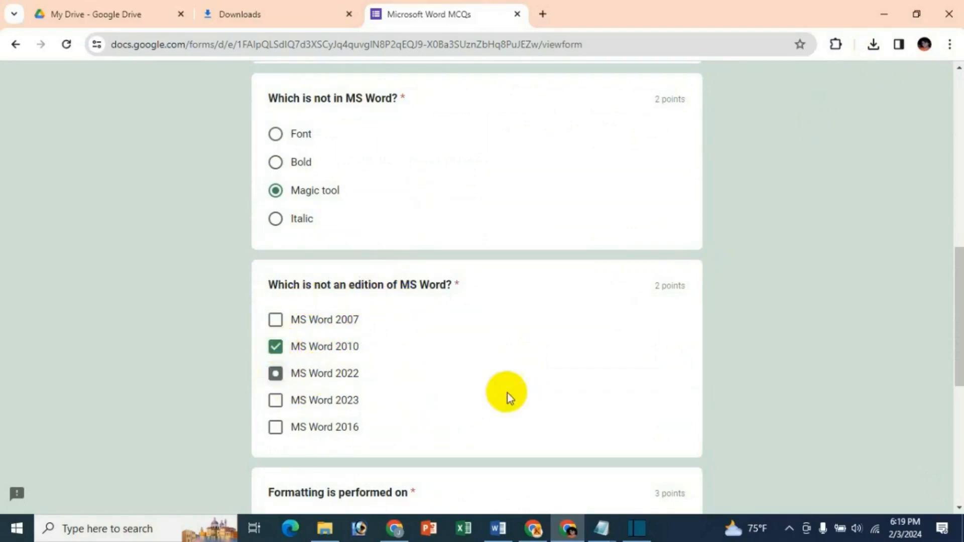
Answer the formatting question with Both (a) & (b) and choose F7 as the spell check function key
{"action": "scroll", "coordinate": [525, 397], "scroll_direction": "down", "scroll_amount": 2}
{"action": "scroll", "coordinate": [526, 399], "scroll_direction": "down", "scroll_amount": 2}
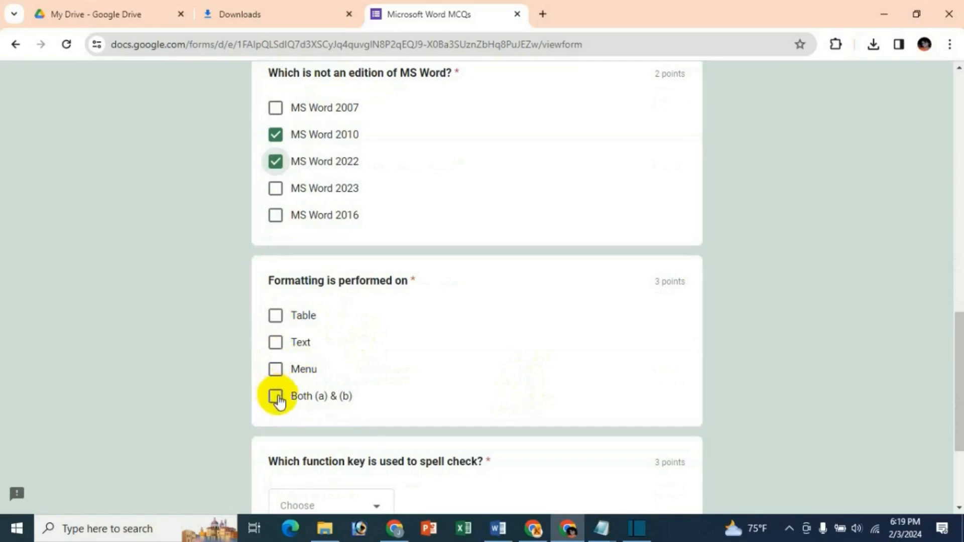
{"action": "left_click", "coordinate": [277, 396]}
{"action": "scroll", "coordinate": [553, 406], "scroll_direction": "down", "scroll_amount": 3}
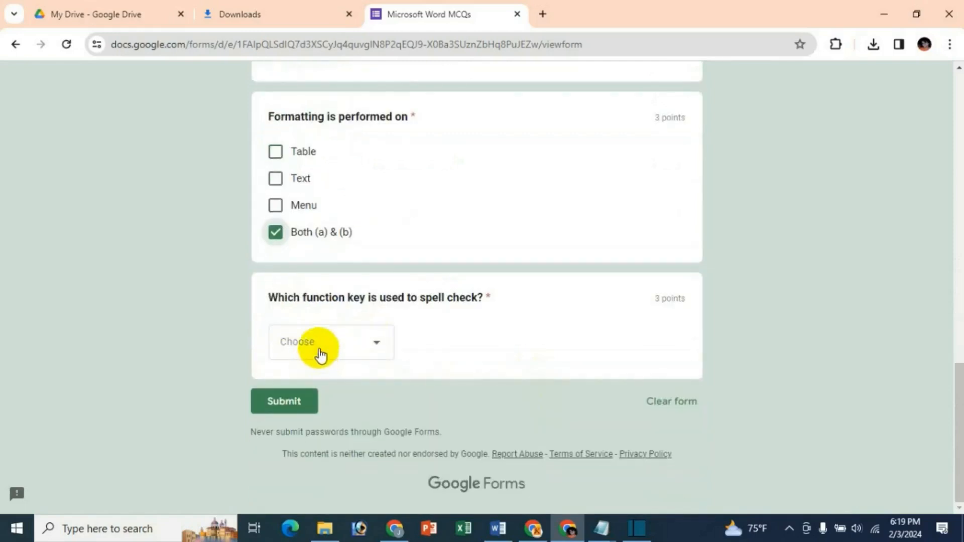
{"action": "left_click", "coordinate": [320, 354]}
{"action": "left_click", "coordinate": [299, 475]}
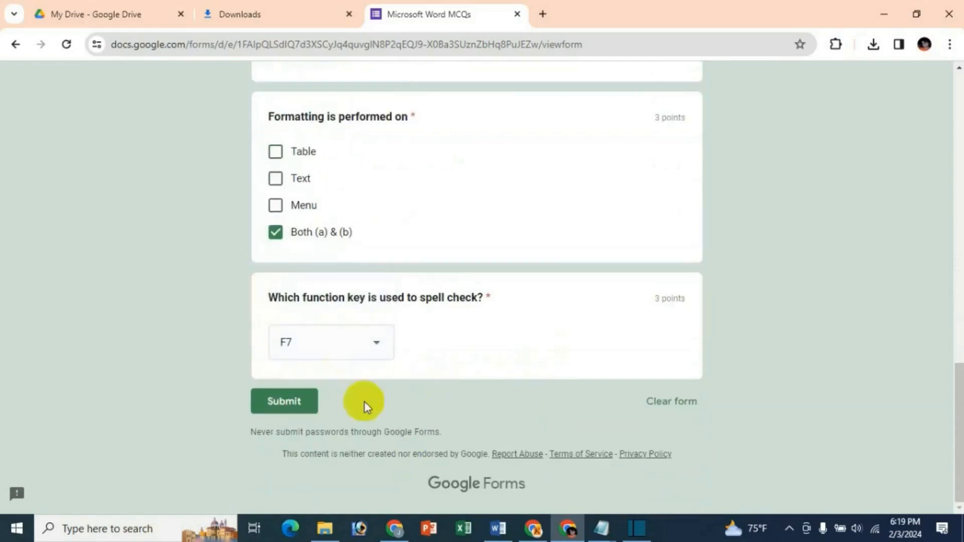
Submit the quiz response and review its total points and the marking of each question
{"action": "left_click", "coordinate": [299, 404]}
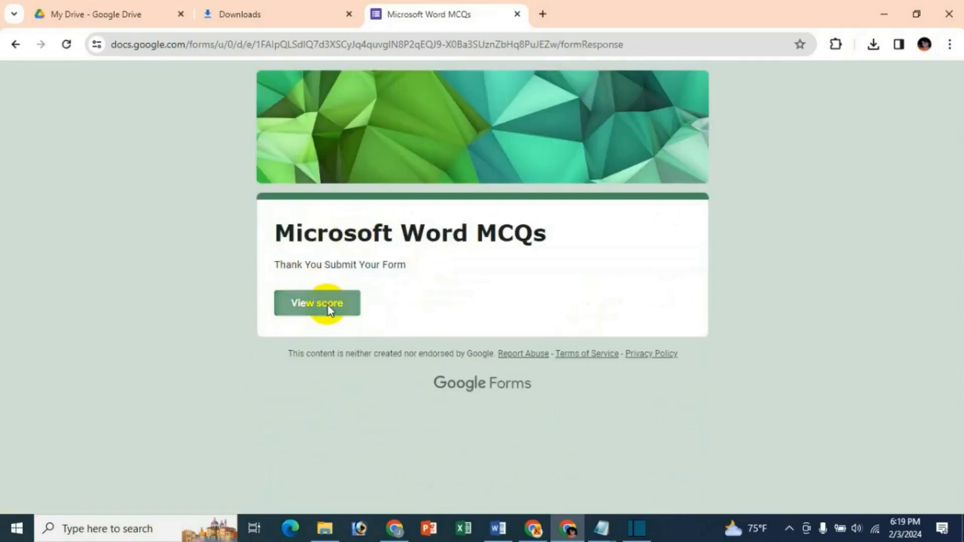
{"action": "left_click", "coordinate": [328, 305]}
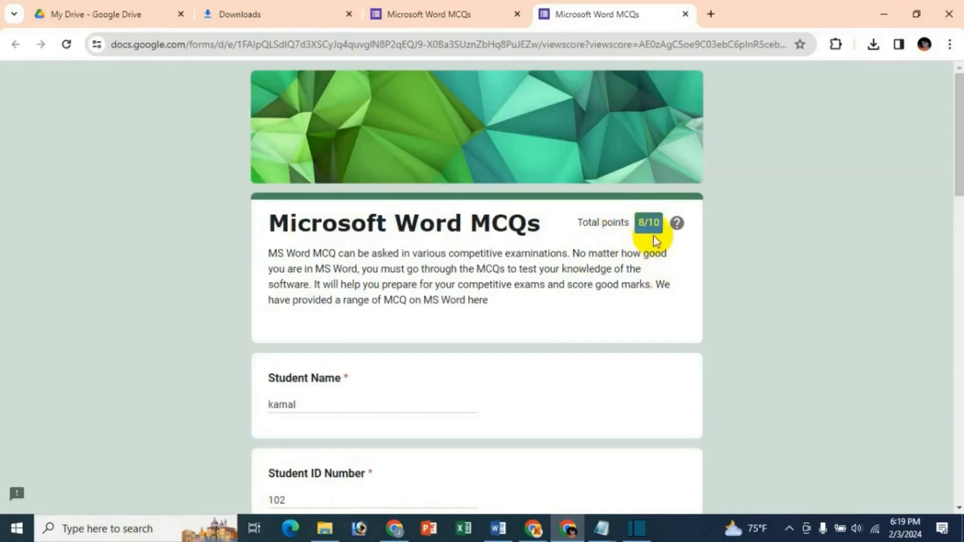
{"action": "scroll", "coordinate": [631, 293], "scroll_direction": "down", "scroll_amount": 5}
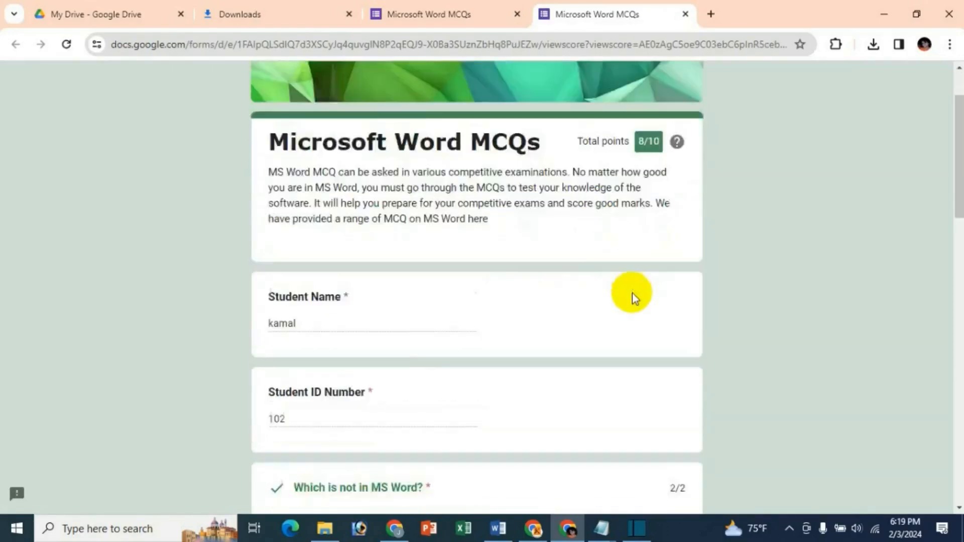
{"action": "scroll", "coordinate": [521, 271], "scroll_direction": "up", "scroll_amount": 3}
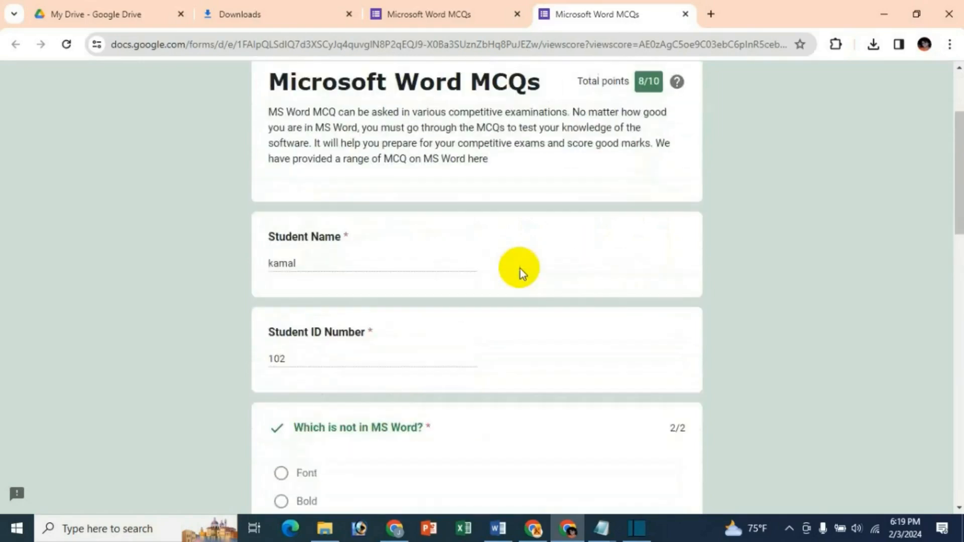
{"action": "scroll", "coordinate": [497, 279], "scroll_direction": "down", "scroll_amount": 3}
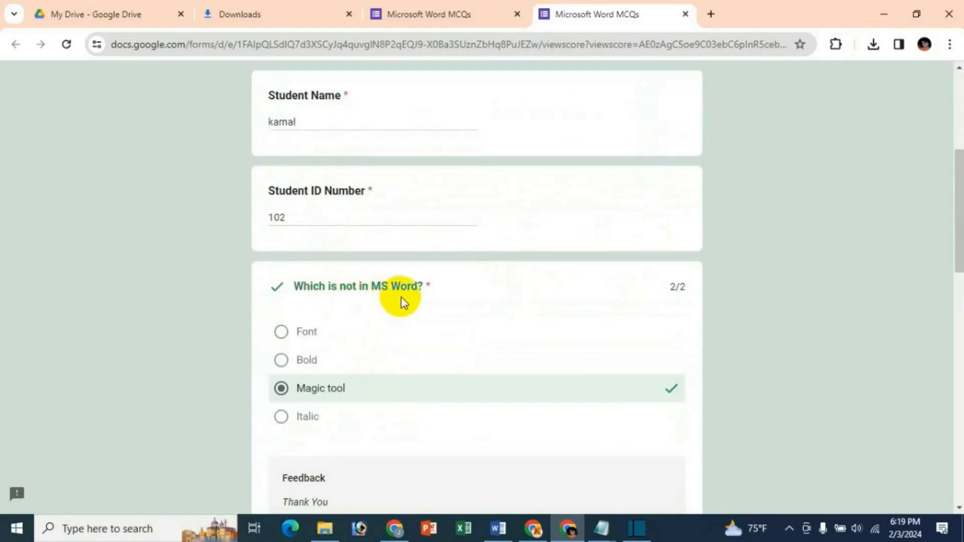
{"action": "scroll", "coordinate": [377, 407], "scroll_direction": "down", "scroll_amount": 3}
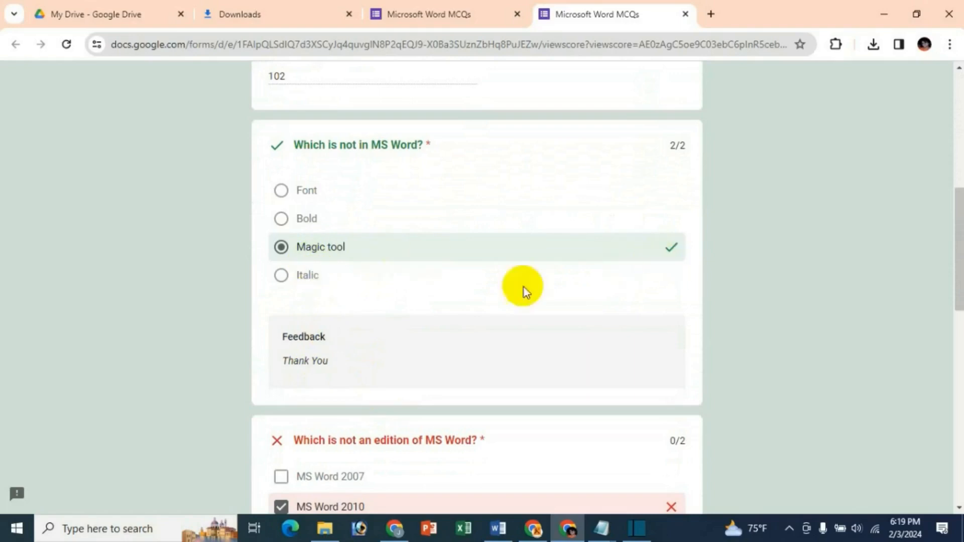
{"action": "scroll", "coordinate": [401, 359], "scroll_direction": "down", "scroll_amount": 3}
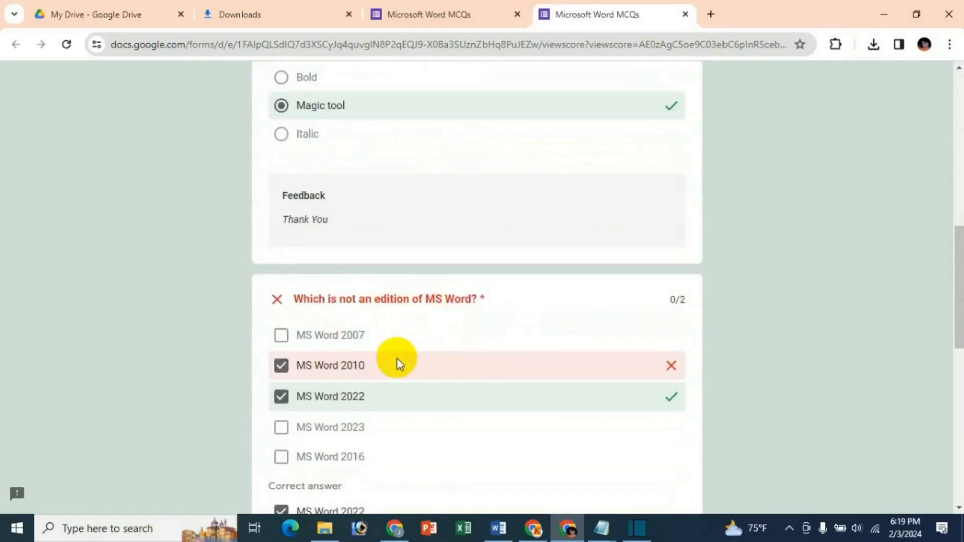
{"action": "scroll", "coordinate": [594, 324], "scroll_direction": "down", "scroll_amount": 1}
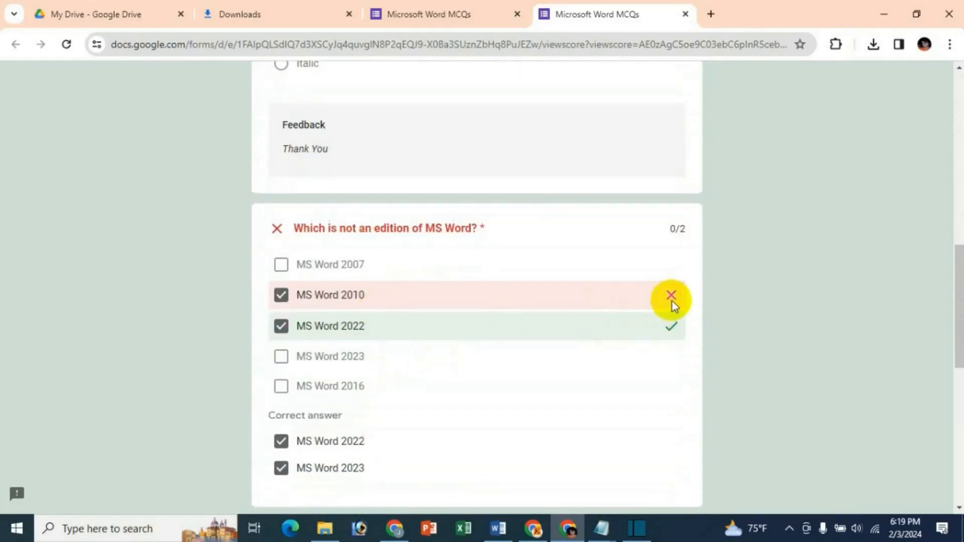
{"action": "scroll", "coordinate": [300, 442], "scroll_direction": "down", "scroll_amount": 1}
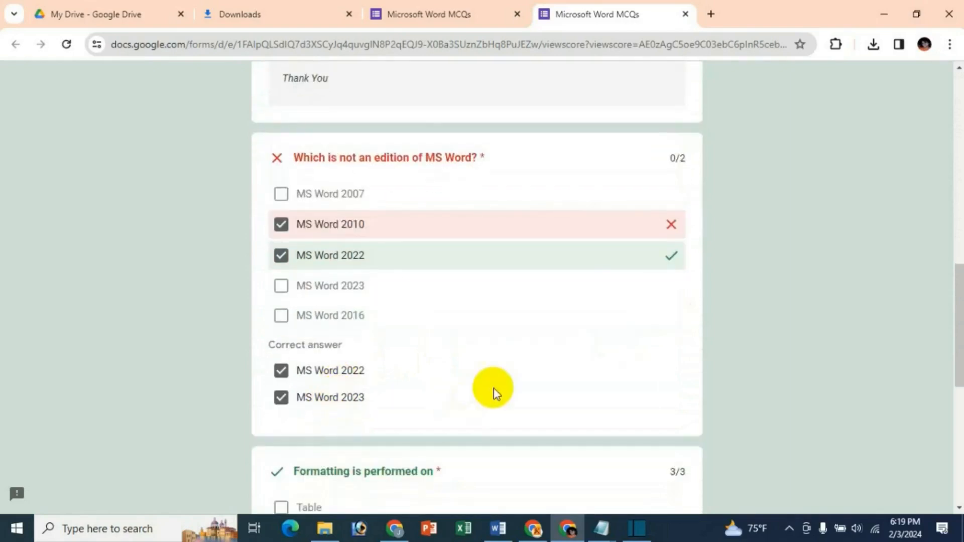
{"action": "scroll", "coordinate": [493, 387], "scroll_direction": "down", "scroll_amount": 3}
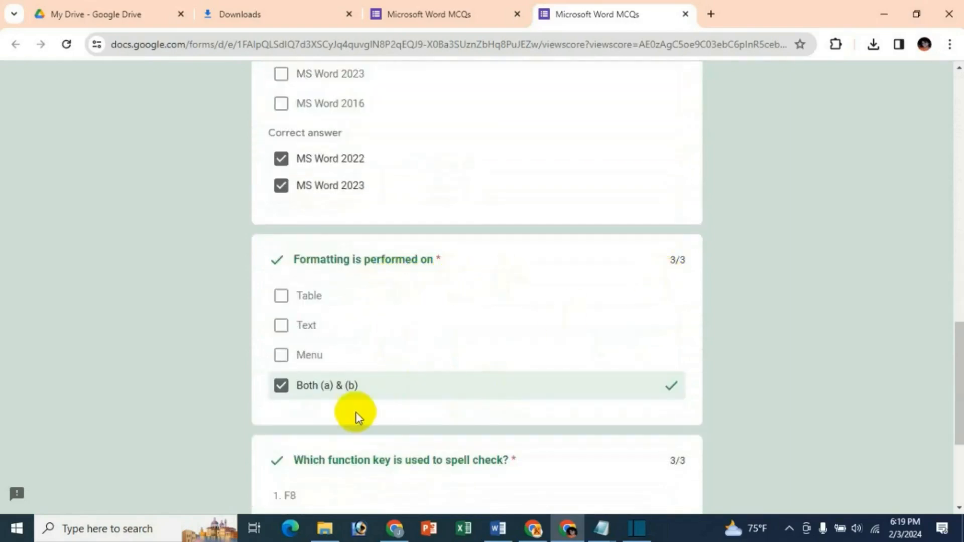
{"action": "scroll", "coordinate": [315, 288], "scroll_direction": "down", "scroll_amount": 3}
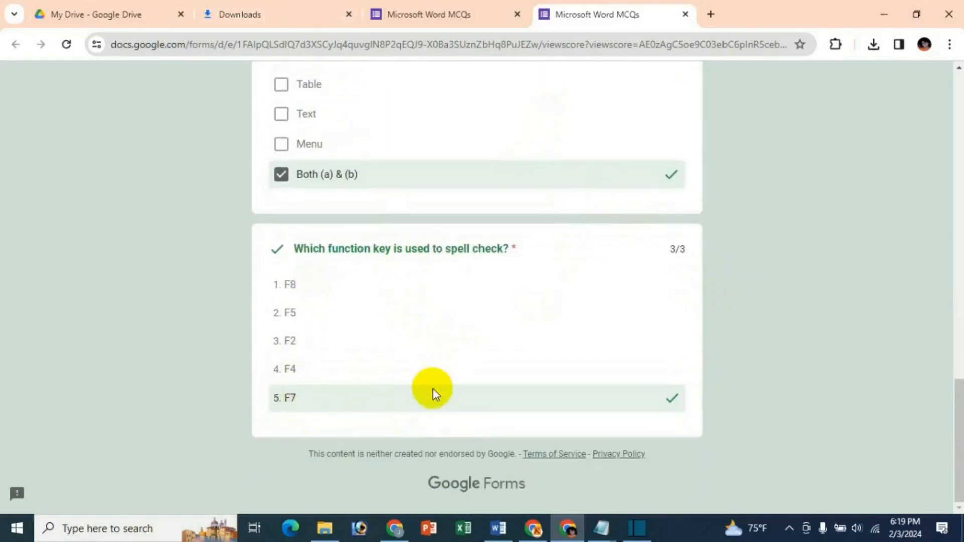
Switch to the form owner's window and examine the responses summary, including the points distribution, student names and ID numbers
{"action": "left_click", "coordinate": [395, 530]}
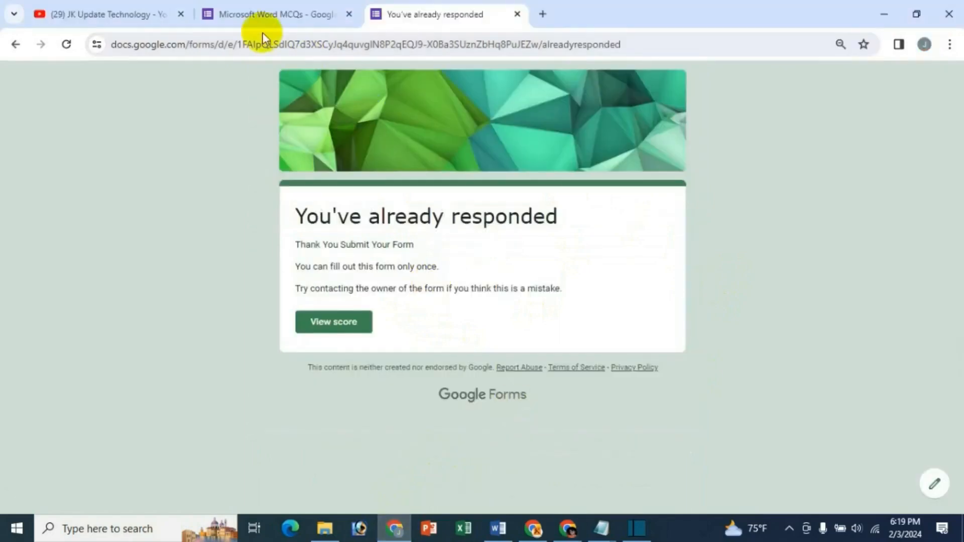
{"action": "left_click", "coordinate": [279, 13]}
{"action": "left_click", "coordinate": [481, 120]}
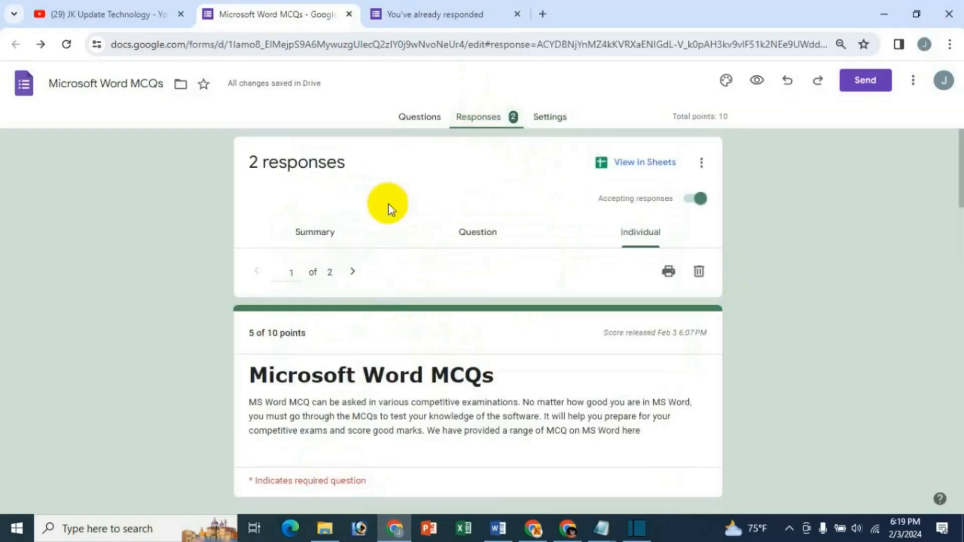
{"action": "scroll", "coordinate": [438, 306], "scroll_direction": "down", "scroll_amount": 1}
{"action": "scroll", "coordinate": [439, 306], "scroll_direction": "down", "scroll_amount": 2}
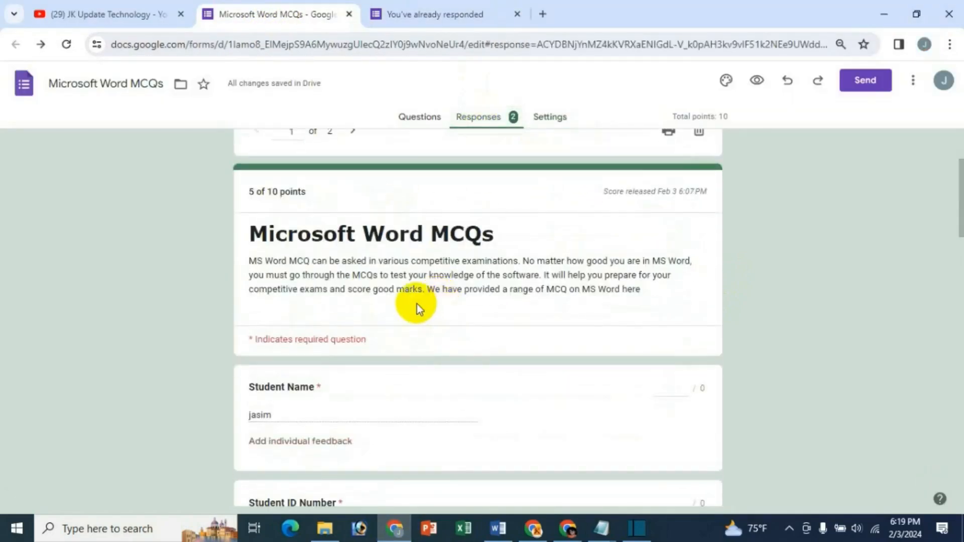
{"action": "scroll", "coordinate": [417, 304], "scroll_direction": "up", "scroll_amount": 3}
{"action": "left_click", "coordinate": [326, 232]}
{"action": "scroll", "coordinate": [237, 355], "scroll_direction": "down", "scroll_amount": 7}
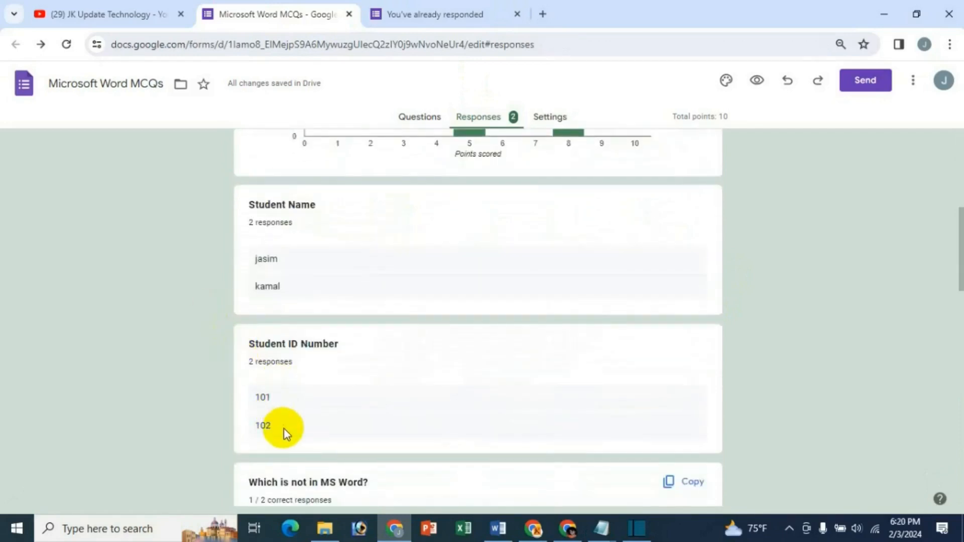
{"action": "scroll", "coordinate": [340, 376], "scroll_direction": "down", "scroll_amount": 4}
{"action": "scroll", "coordinate": [342, 374], "scroll_direction": "up", "scroll_amount": 6}
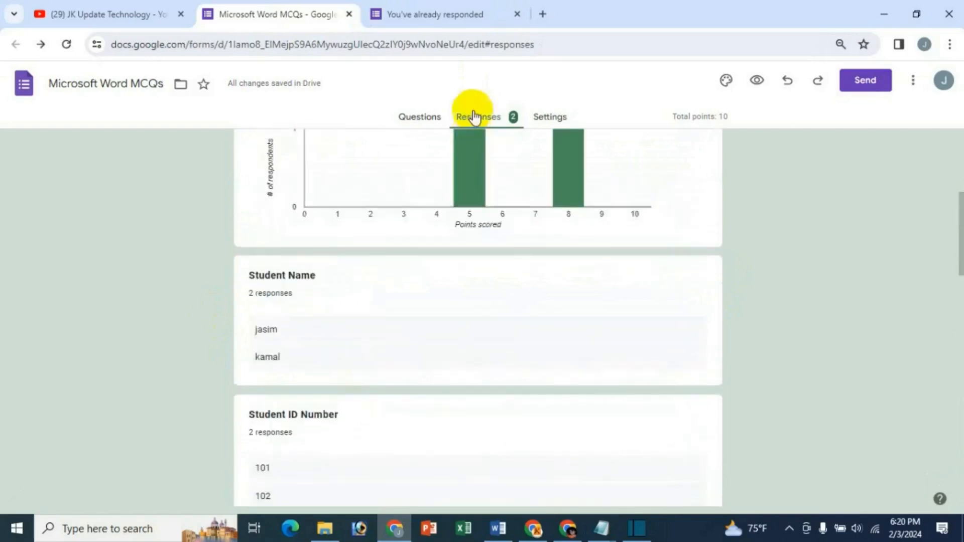
{"action": "scroll", "coordinate": [565, 258], "scroll_direction": "up", "scroll_amount": 4}
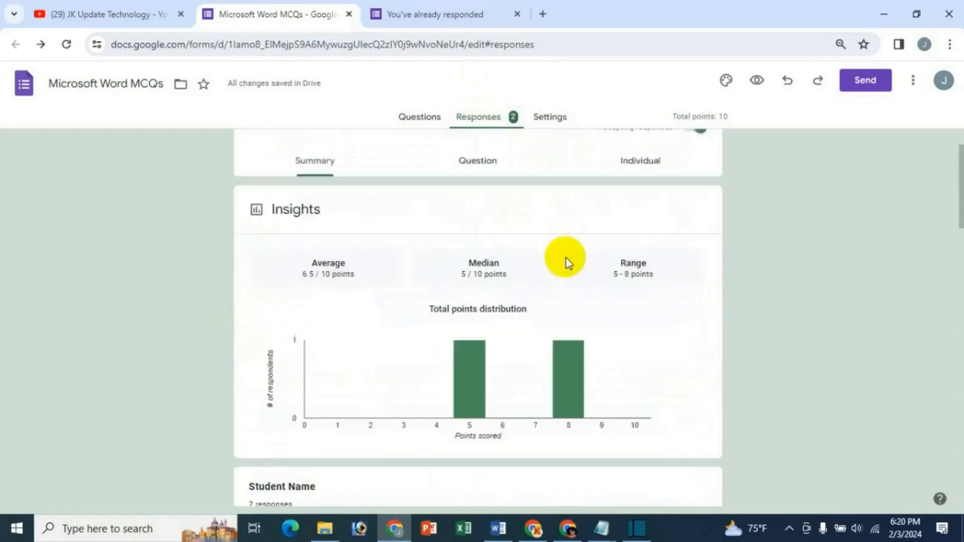
{"action": "scroll", "coordinate": [565, 258], "scroll_direction": "up", "scroll_amount": 2}
View the responses by question for Student ID Number and Student Name
{"action": "left_click", "coordinate": [488, 243]}
{"action": "left_click", "coordinate": [323, 280]}
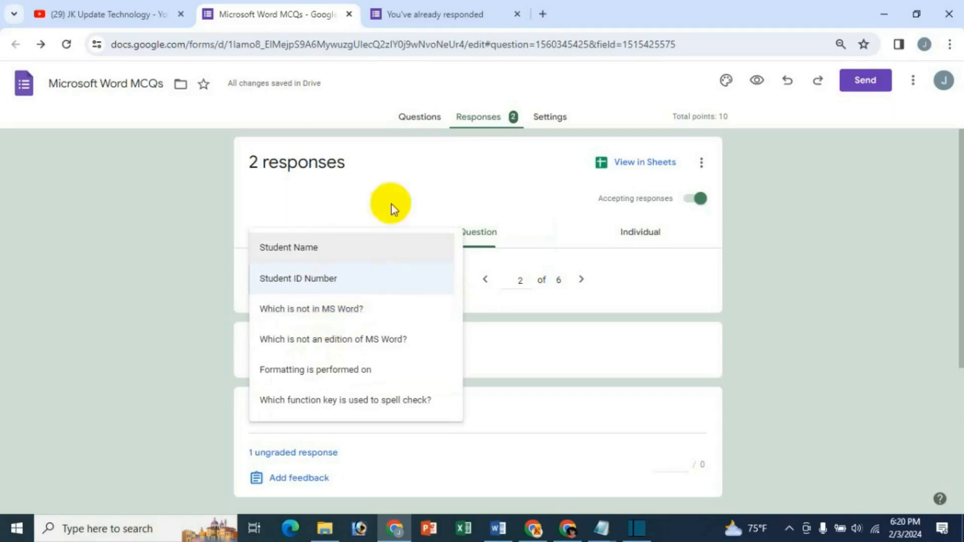
{"action": "left_click", "coordinate": [418, 167]}
{"action": "scroll", "coordinate": [354, 411], "scroll_direction": "down", "scroll_amount": 2}
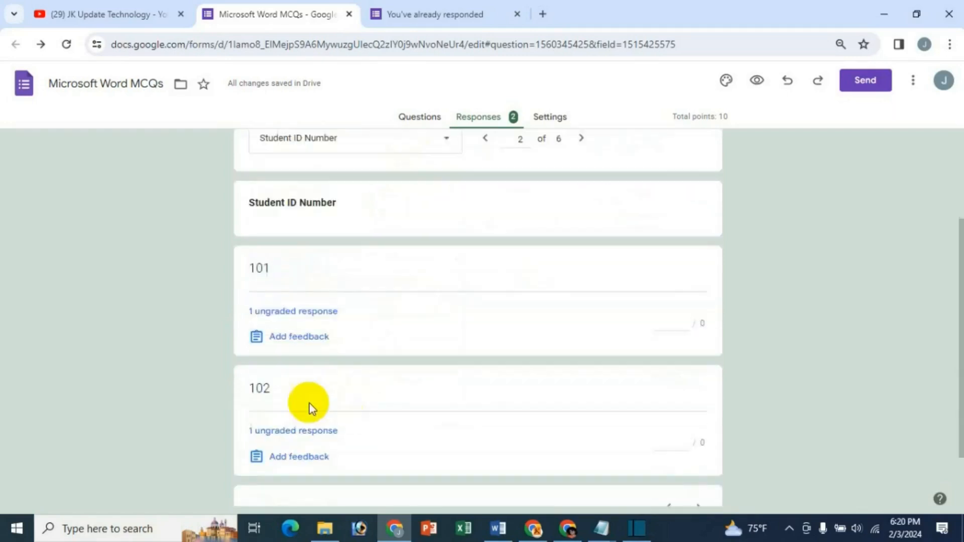
{"action": "left_click", "coordinate": [336, 155]}
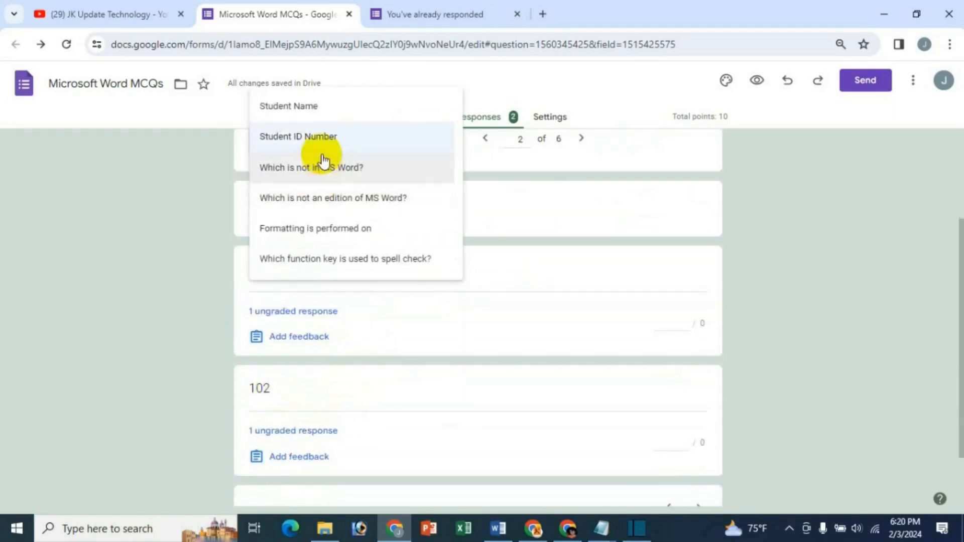
{"action": "left_click", "coordinate": [312, 108]}
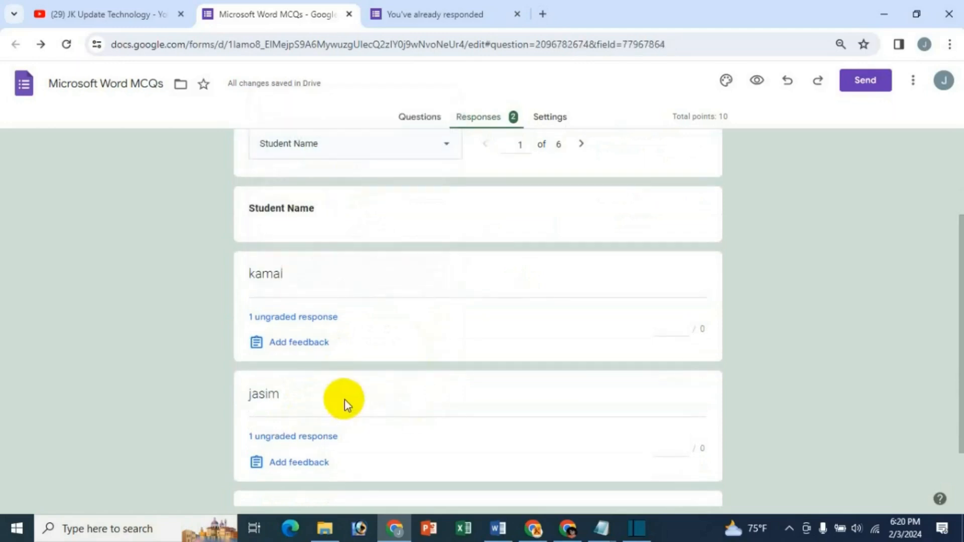
{"action": "scroll", "coordinate": [294, 401], "scroll_direction": "up", "scroll_amount": 3}
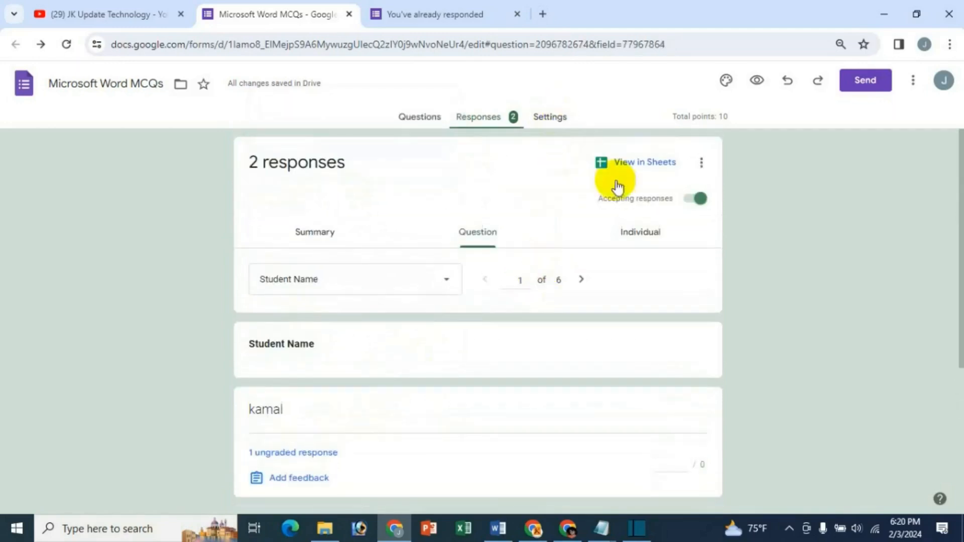
Examine the first respondent's individual response
{"action": "left_click", "coordinate": [640, 236]}
{"action": "scroll", "coordinate": [746, 435], "scroll_direction": "down", "scroll_amount": 6}
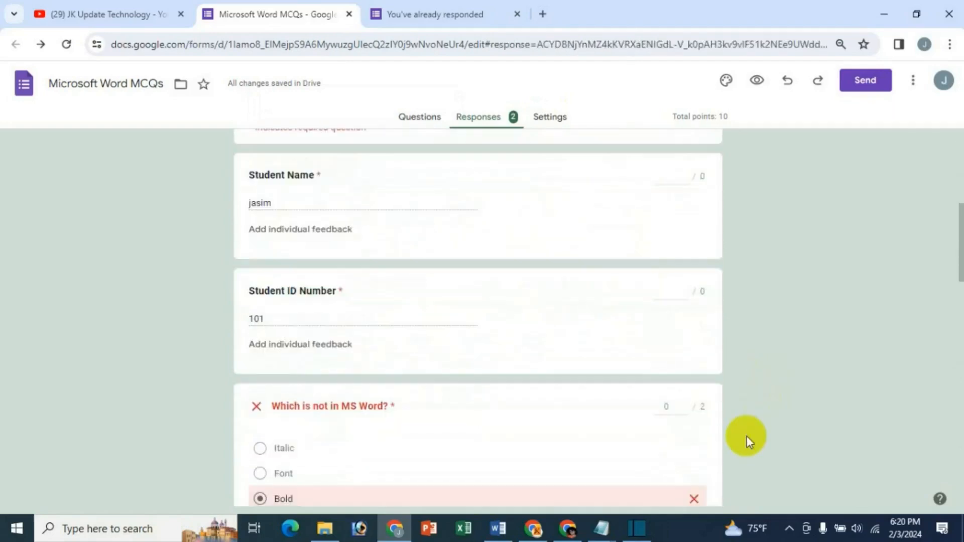
{"action": "scroll", "coordinate": [746, 436], "scroll_direction": "up", "scroll_amount": 7}
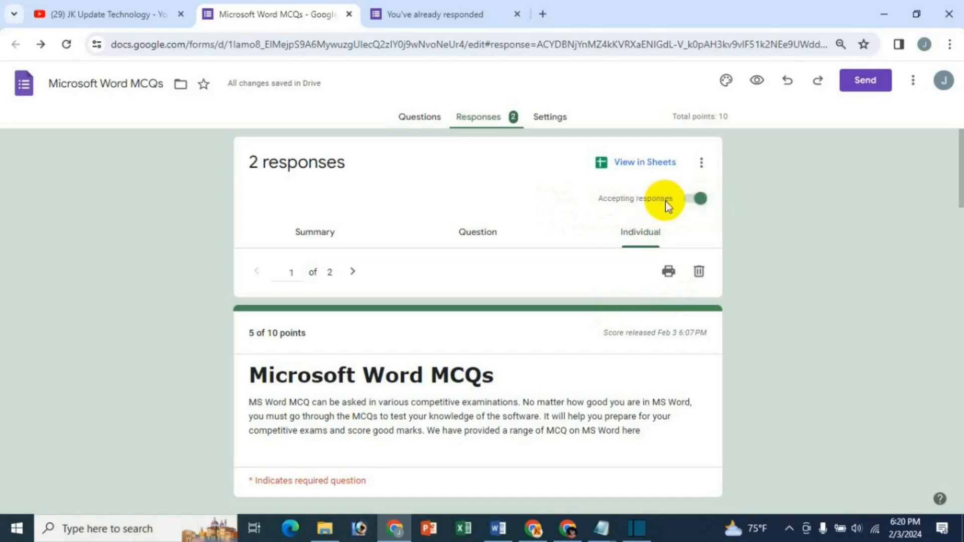
Stop the form from accepting responses and open its shared link in the Chrome window of the online profile
{"action": "left_click", "coordinate": [695, 199]}
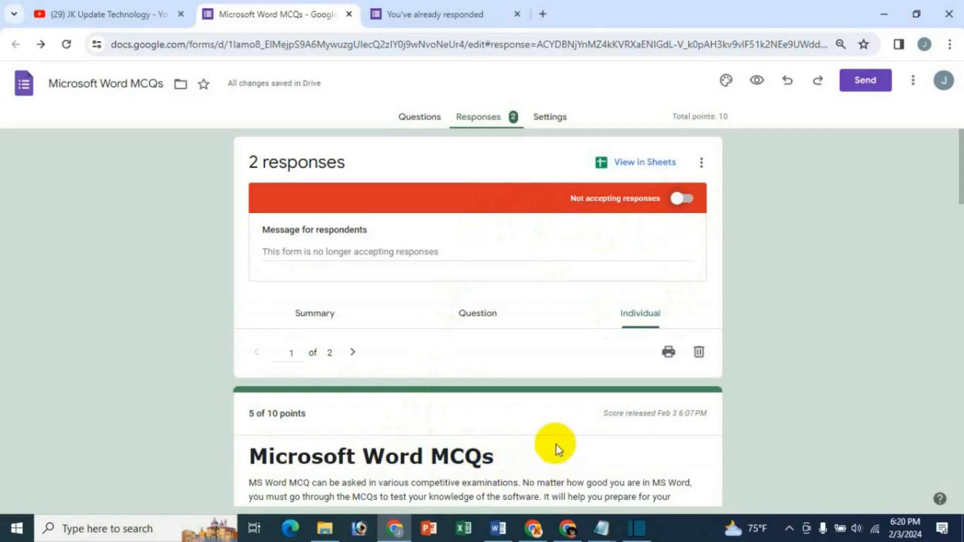
{"action": "key", "text": "super+d"}
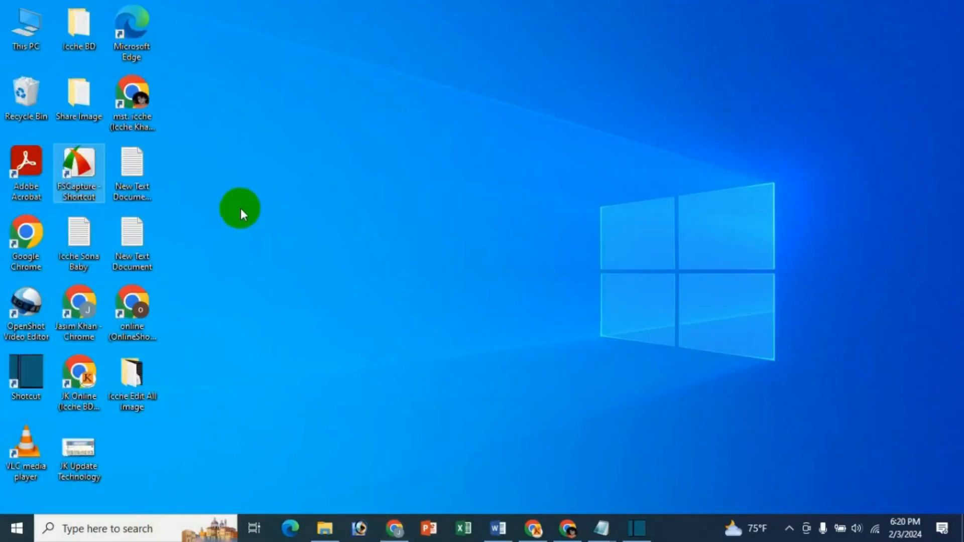
{"action": "key", "text": "super"}
{"action": "left_click", "coordinate": [591, 141]}
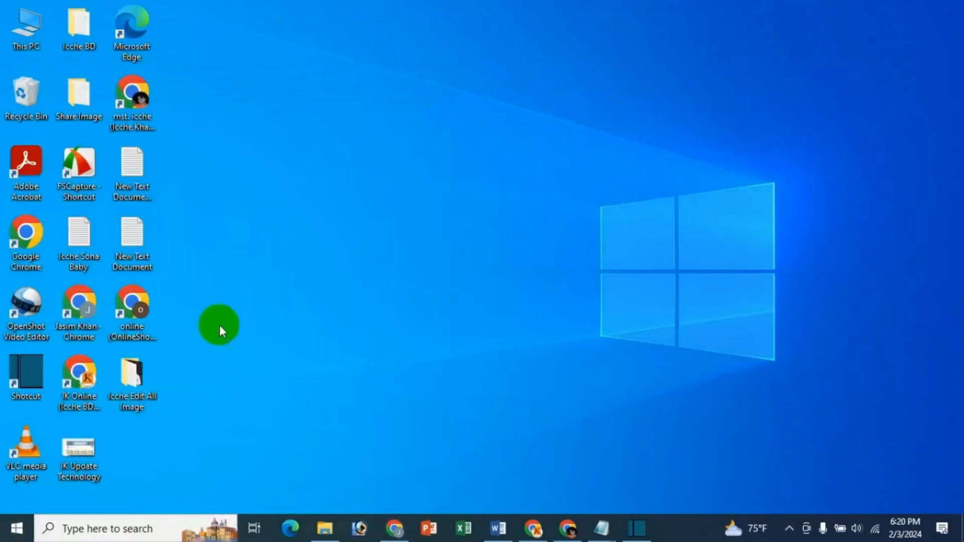
{"action": "double_click", "coordinate": [140, 309]}
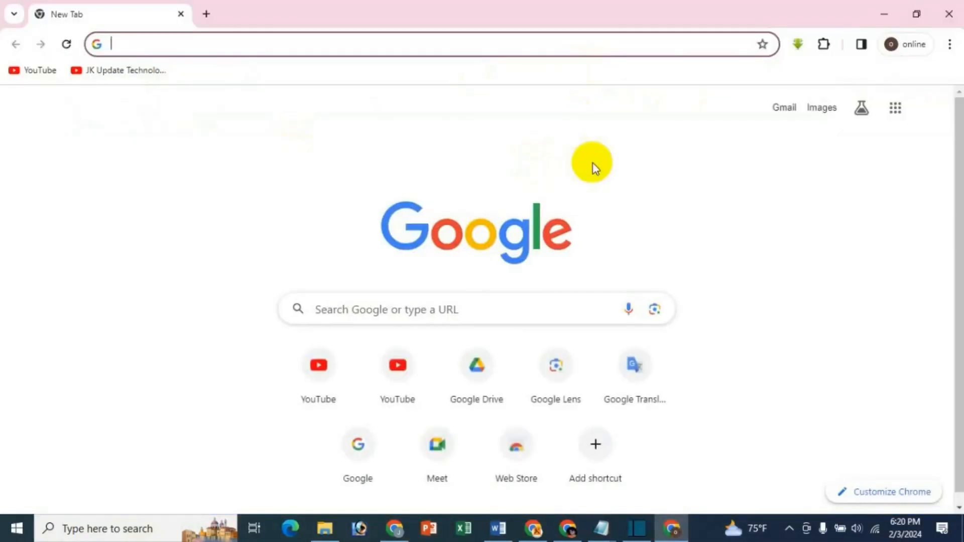
{"action": "type", "text": "https://forms.gle/YCVy8JF3T2j2uc3Q6"}
{"action": "key", "text": "Return"}
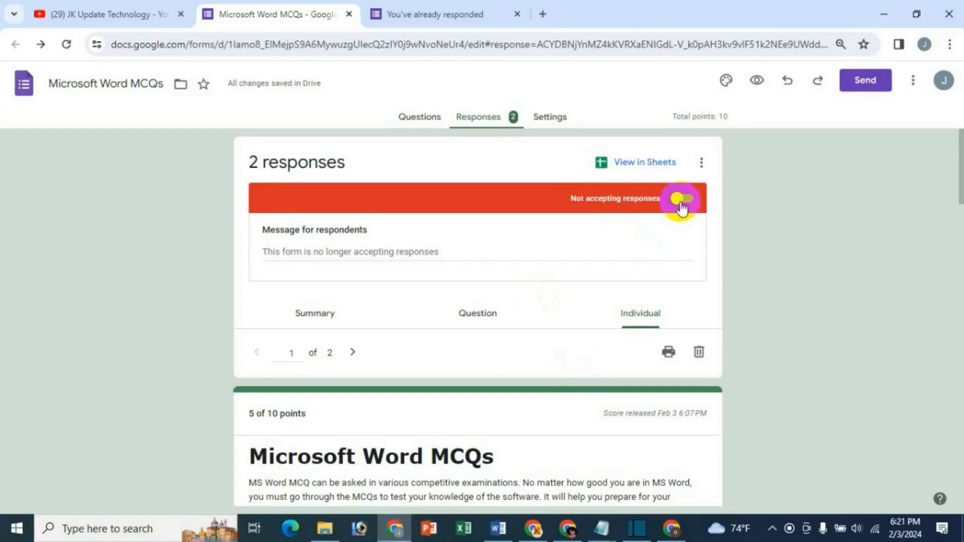
Turn accepting responses back on, then reload the form in the online profile's window and look through its questions
{"action": "left_click", "coordinate": [680, 201]}
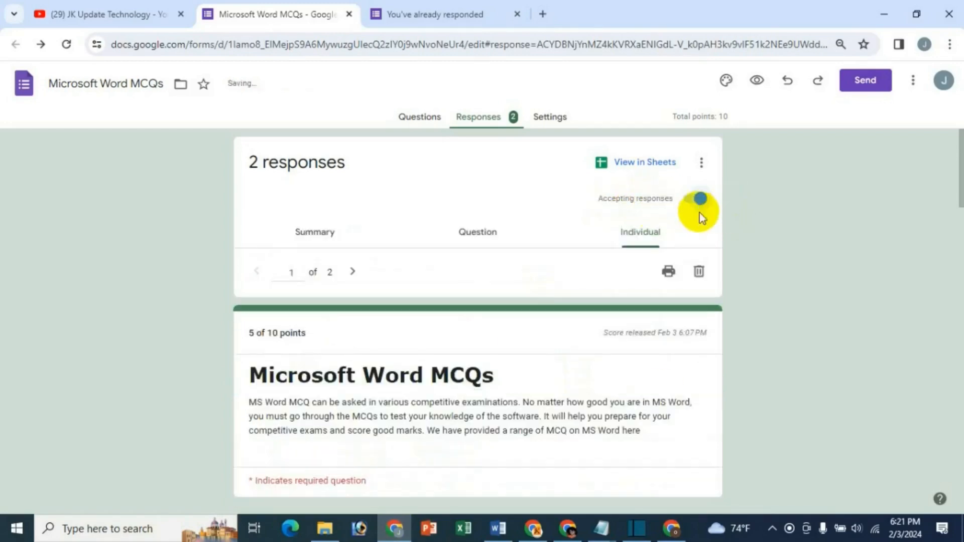
{"action": "left_click", "coordinate": [671, 528]}
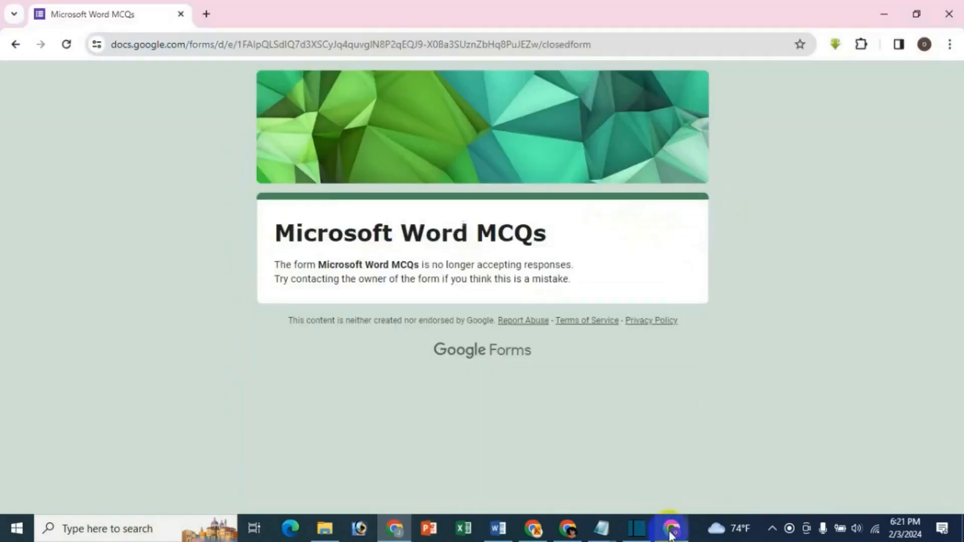
{"action": "left_click", "coordinate": [68, 45]}
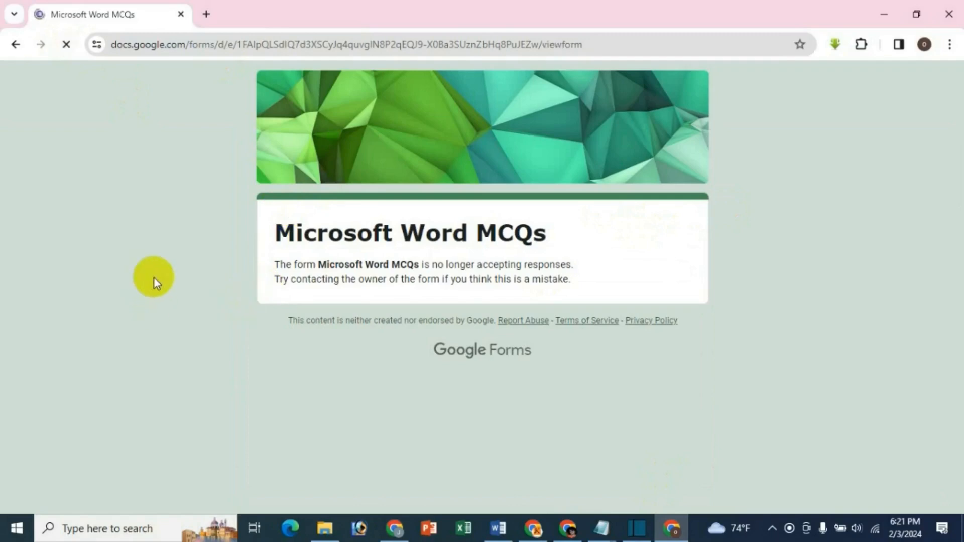
{"action": "scroll", "coordinate": [809, 329], "scroll_direction": "down", "scroll_amount": 8}
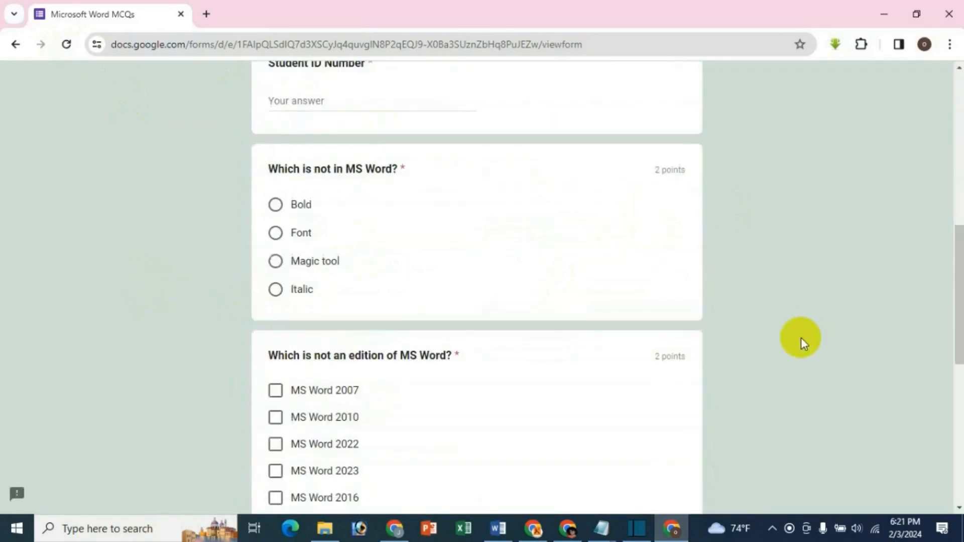
{"action": "scroll", "coordinate": [800, 338], "scroll_direction": "up", "scroll_amount": 8}
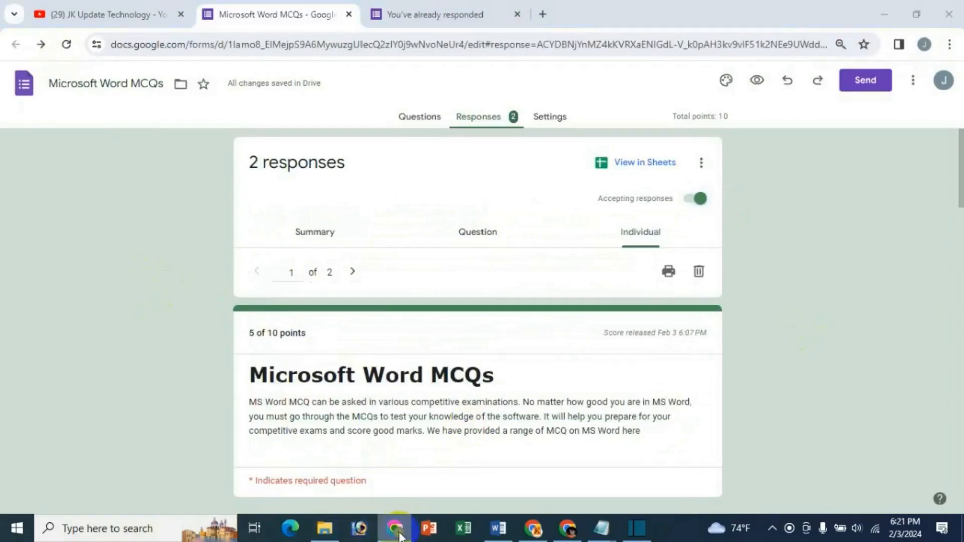
{"action": "left_click", "coordinate": [396, 528]}
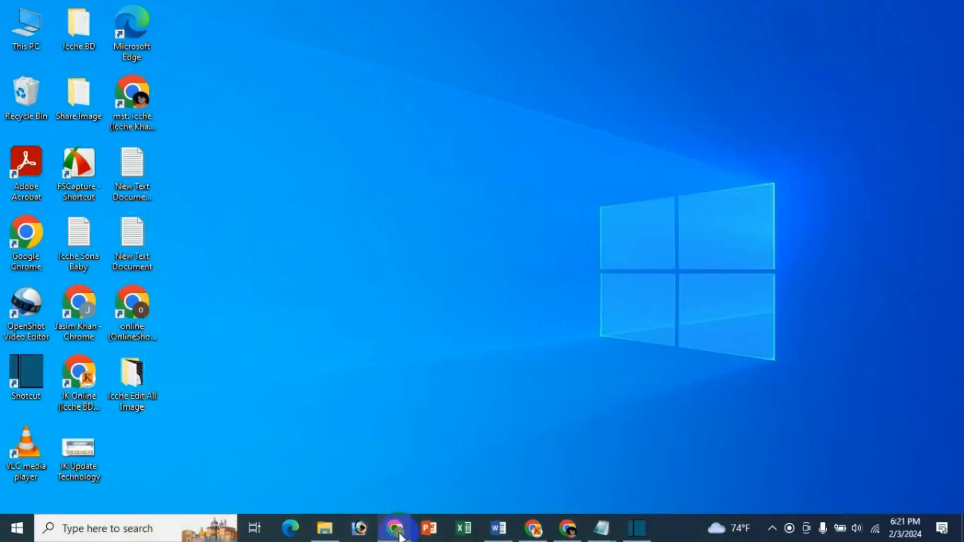
Switch back to the form editor's Chrome window and look through the first individual response
{"action": "left_click", "coordinate": [396, 530]}
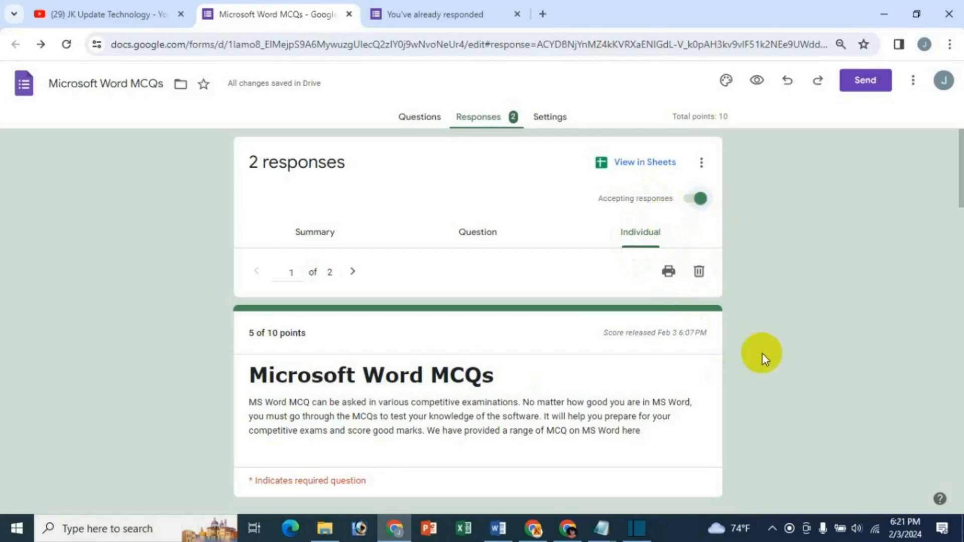
{"action": "scroll", "coordinate": [758, 356], "scroll_direction": "down", "scroll_amount": 6}
{"action": "scroll", "coordinate": [756, 362], "scroll_direction": "up", "scroll_amount": 6}
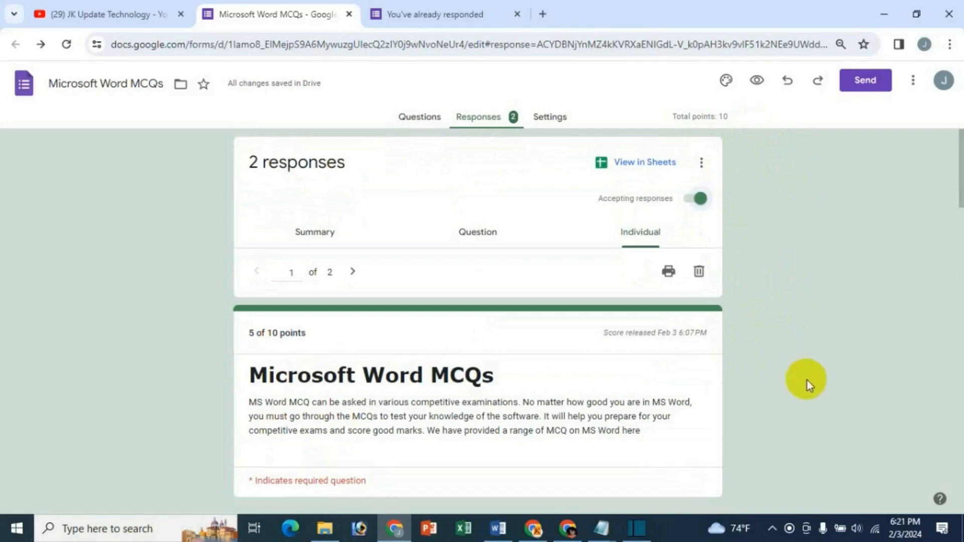
{"action": "scroll", "coordinate": [792, 402], "scroll_direction": "down", "scroll_amount": 8}
{"action": "scroll", "coordinate": [792, 401], "scroll_direction": "up", "scroll_amount": 8}
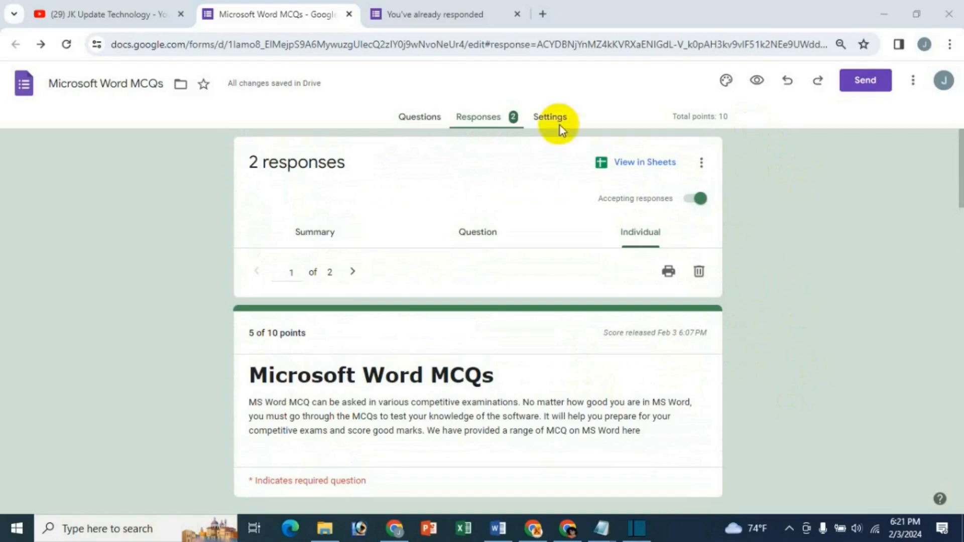
Add a new section directly after the Student ID Number question, separating the student details from the quiz questions
{"action": "left_click", "coordinate": [418, 120]}
{"action": "scroll", "coordinate": [697, 353], "scroll_direction": "down", "scroll_amount": 3}
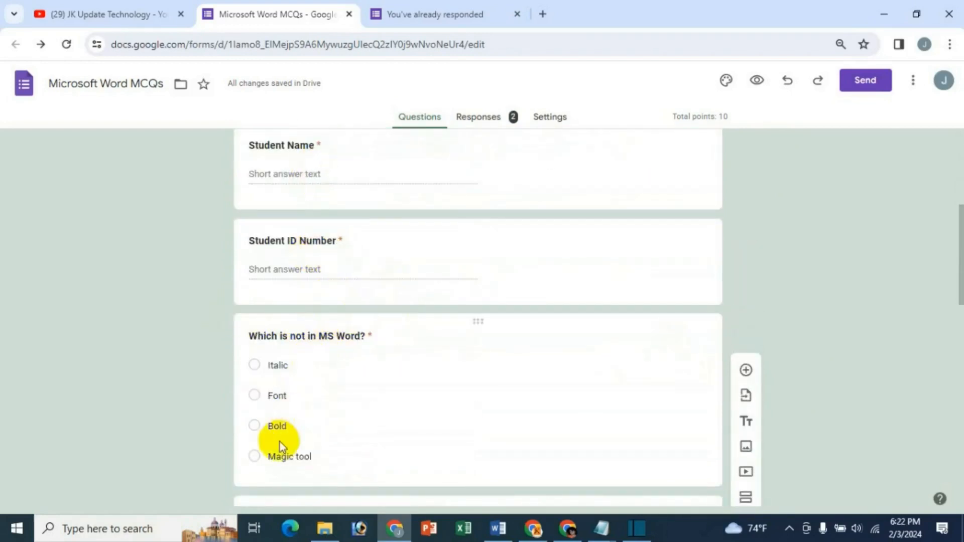
{"action": "scroll", "coordinate": [753, 441], "scroll_direction": "down", "scroll_amount": 2}
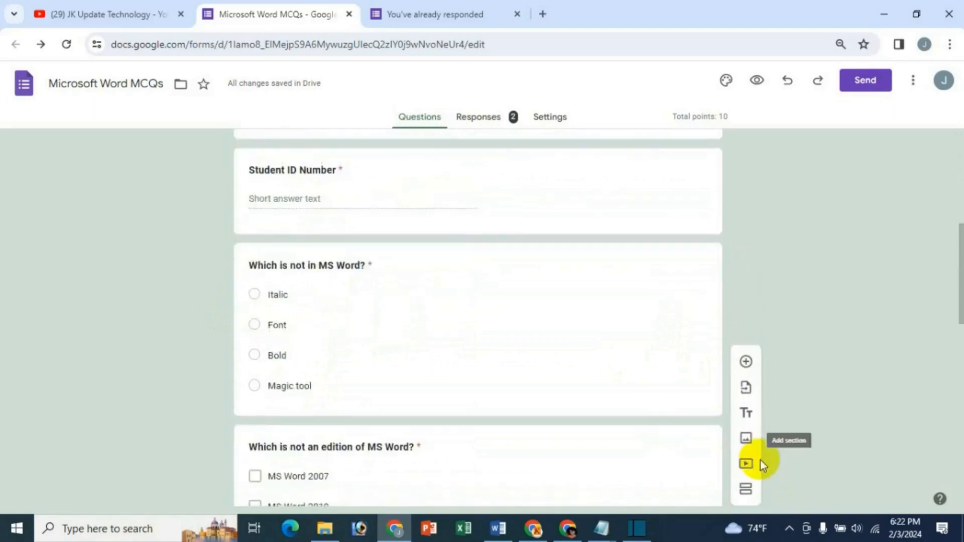
{"action": "scroll", "coordinate": [345, 286], "scroll_direction": "up", "scroll_amount": 4}
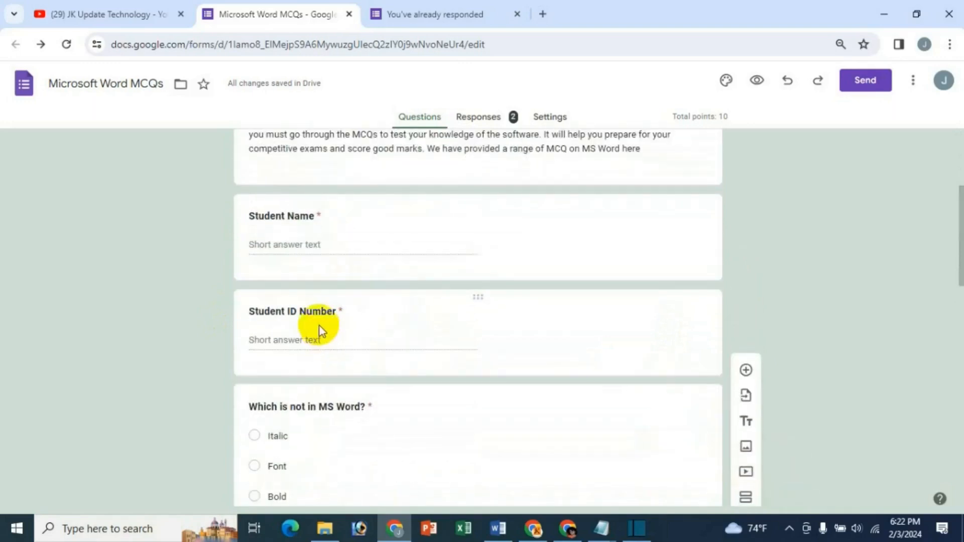
{"action": "left_click", "coordinate": [307, 312]}
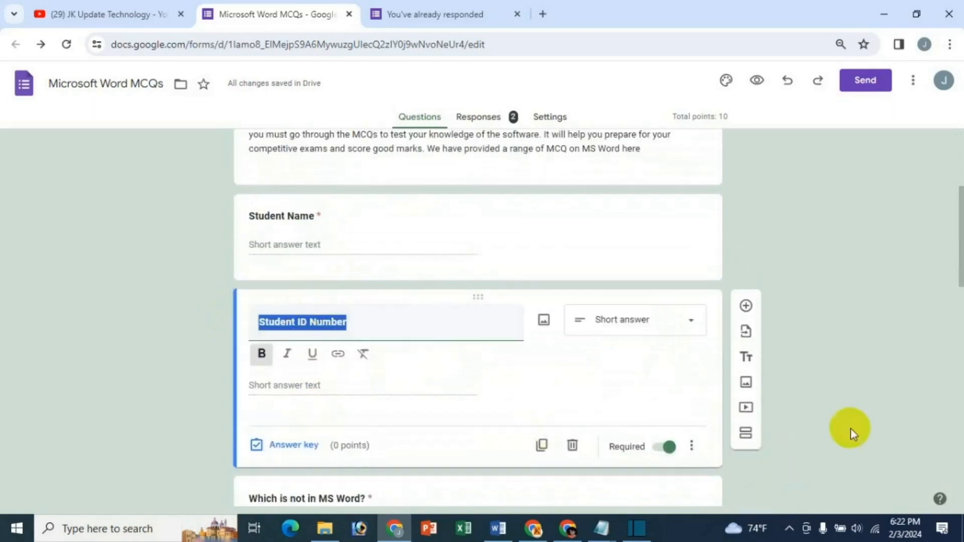
{"action": "left_click", "coordinate": [746, 434]}
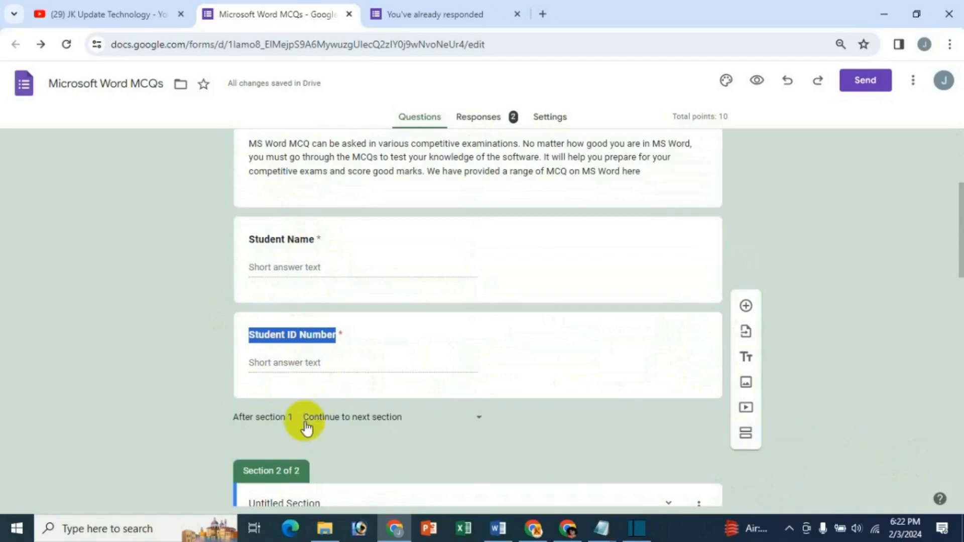
{"action": "scroll", "coordinate": [444, 443], "scroll_direction": "down", "scroll_amount": 4}
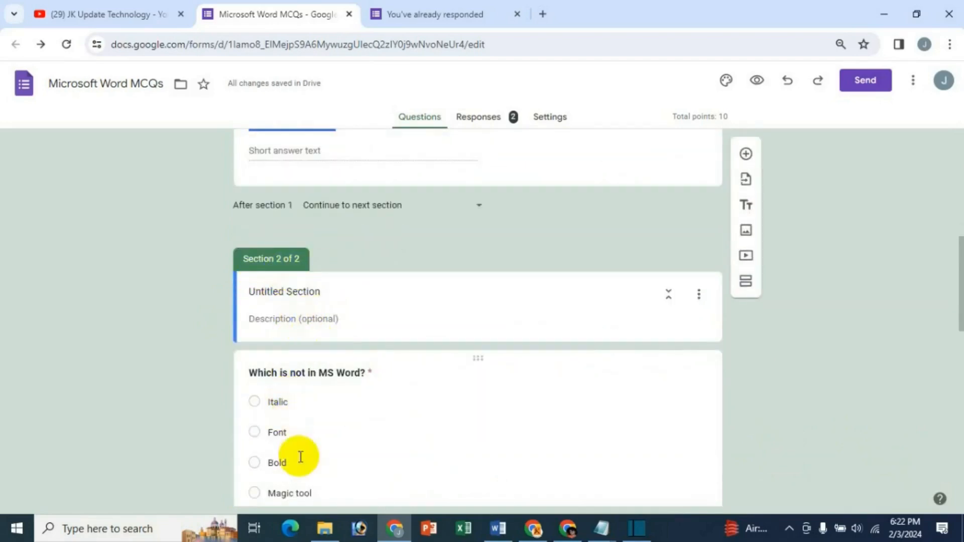
{"action": "scroll", "coordinate": [888, 284], "scroll_direction": "up", "scroll_amount": 4}
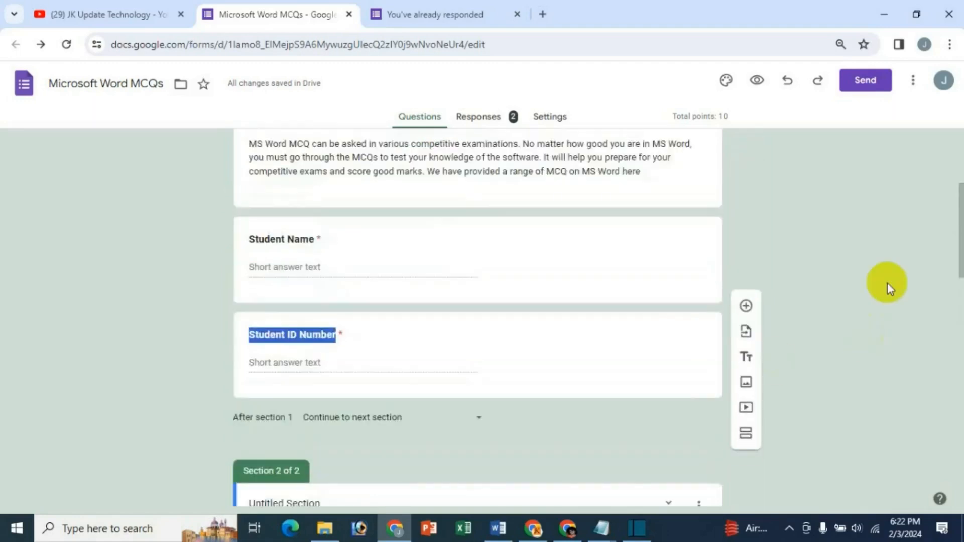
{"action": "left_click", "coordinate": [886, 243]}
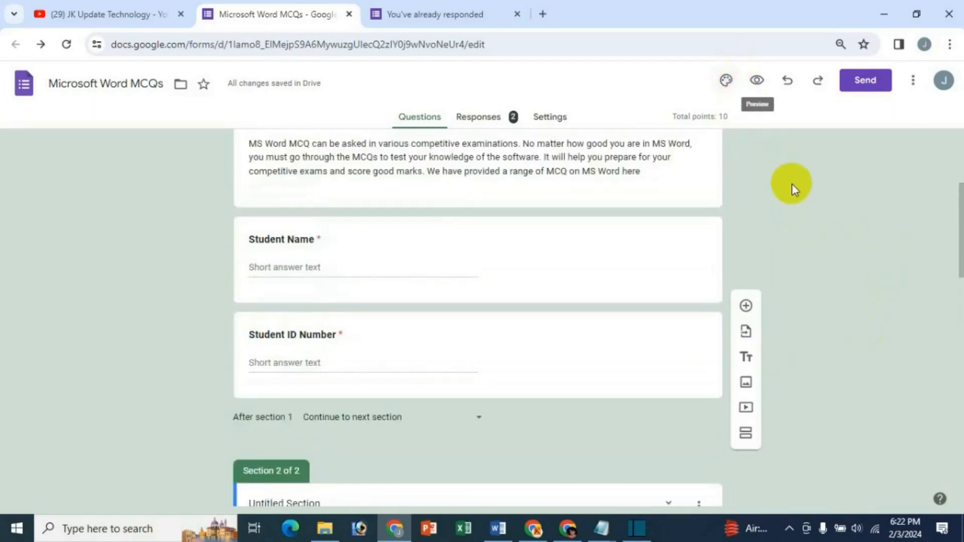
Preview the form, return to its editor, and open a maximized Chrome window for the online profile
{"action": "left_click", "coordinate": [757, 80]}
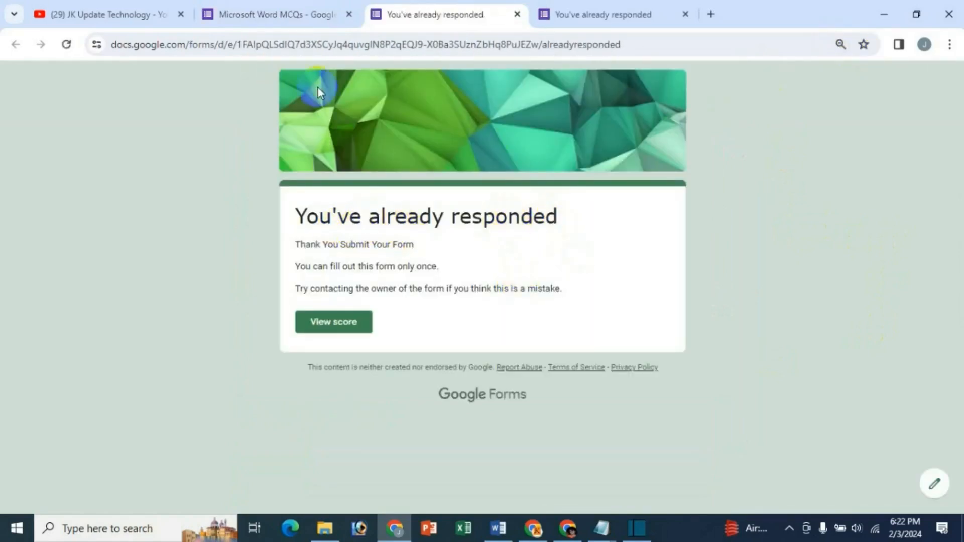
{"action": "left_click", "coordinate": [267, 17]}
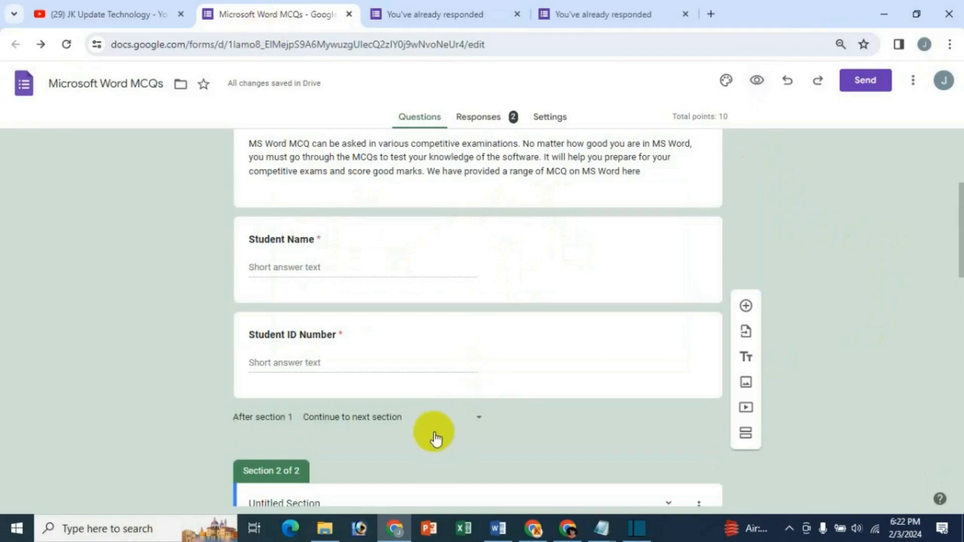
{"action": "left_click", "coordinate": [245, 201]}
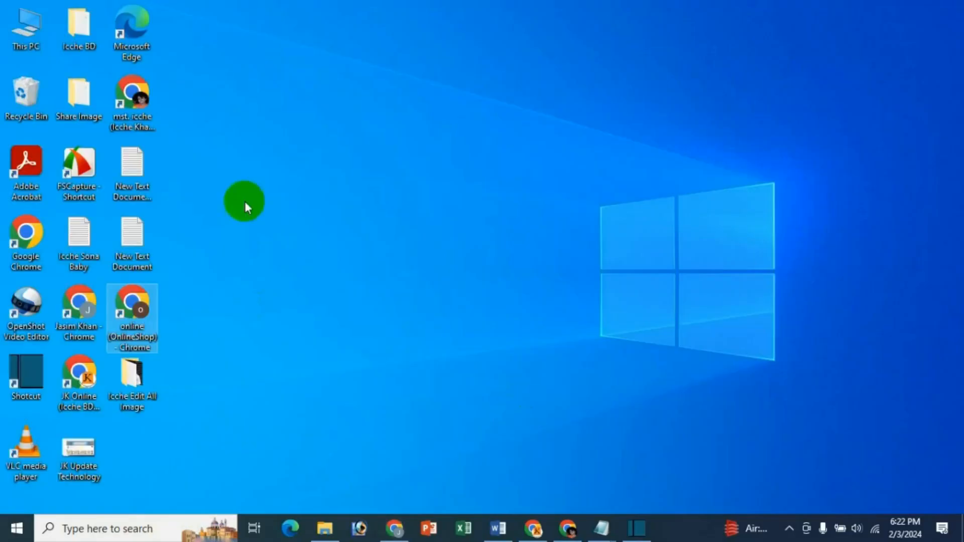
{"action": "left_click", "coordinate": [120, 321]}
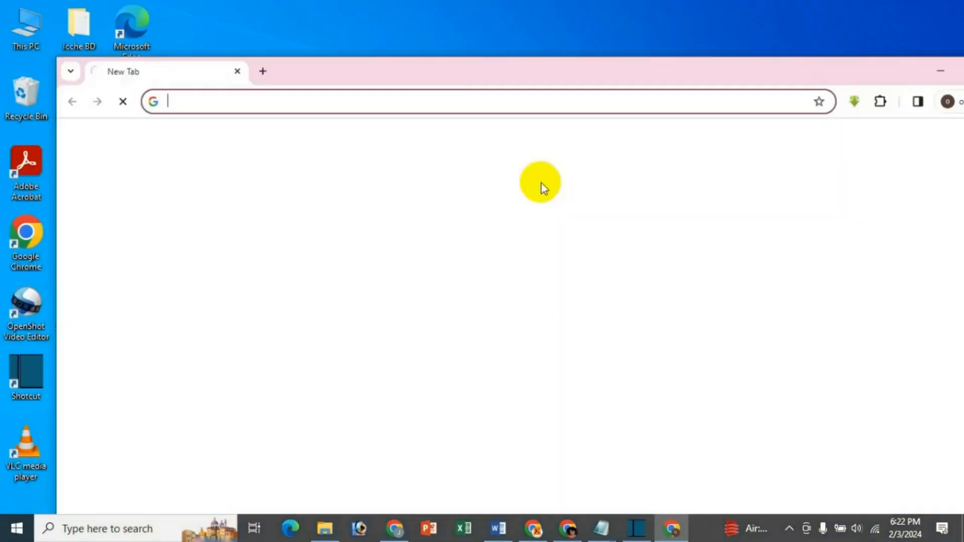
{"action": "double_click", "coordinate": [848, 71]}
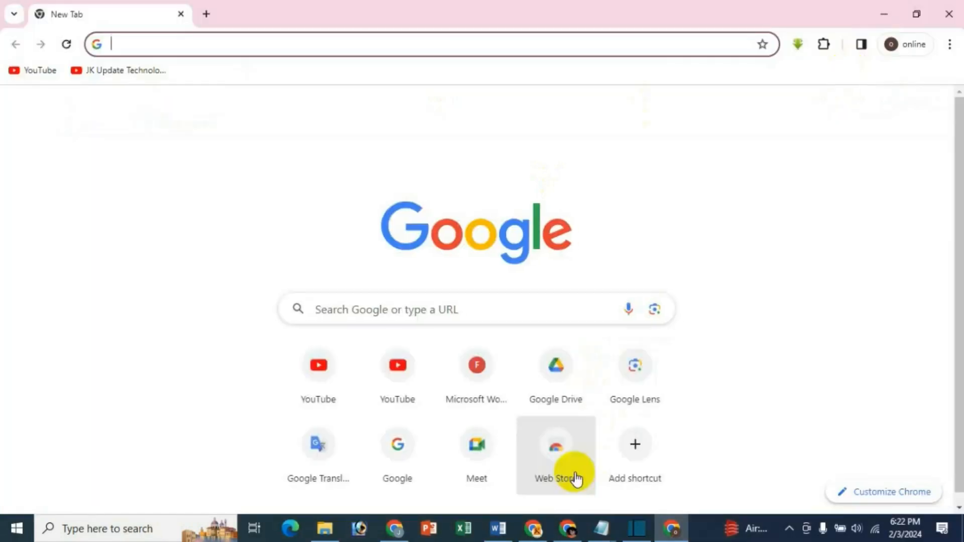
Copy the form's shortened share link and open it in the online profile's Chrome window
{"action": "left_click", "coordinate": [395, 528]}
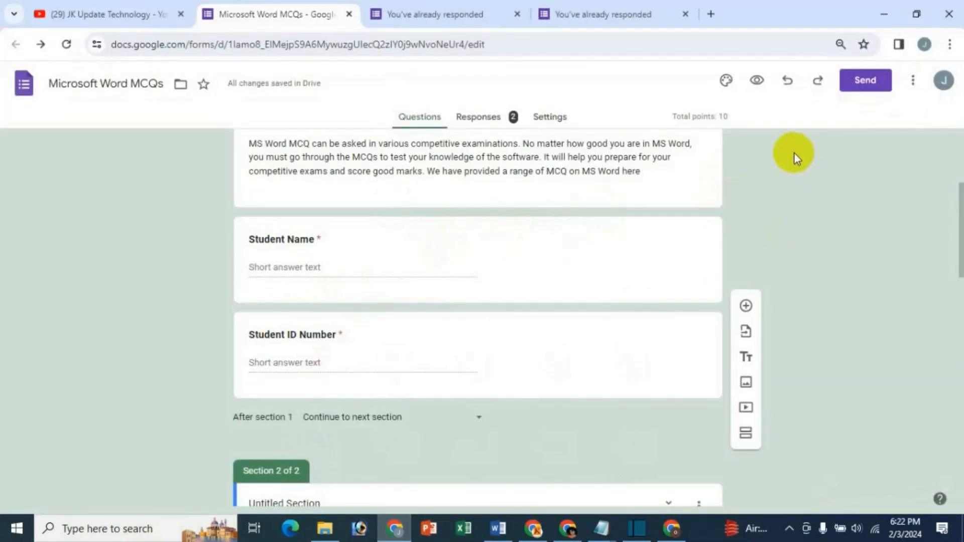
{"action": "left_click", "coordinate": [862, 93]}
{"action": "left_click", "coordinate": [434, 201]}
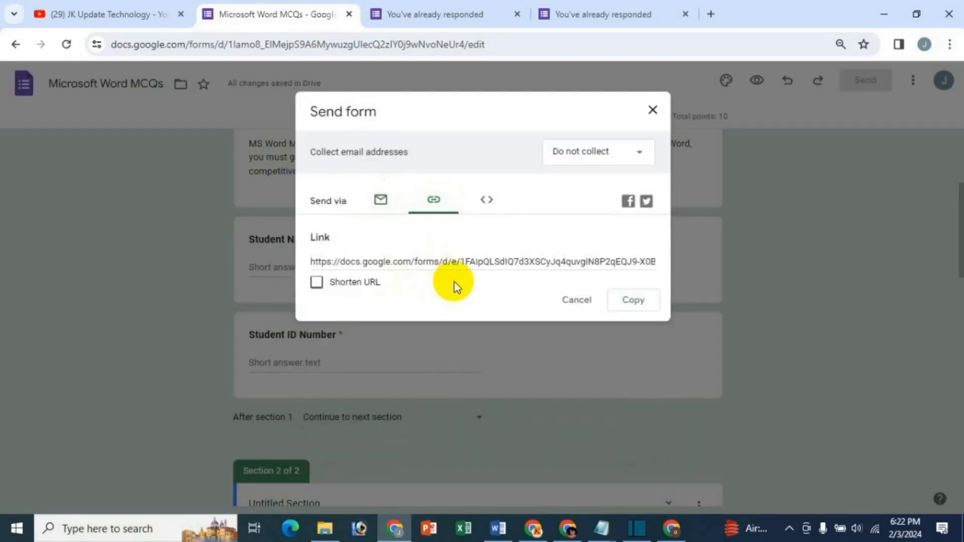
{"action": "left_click", "coordinate": [317, 283]}
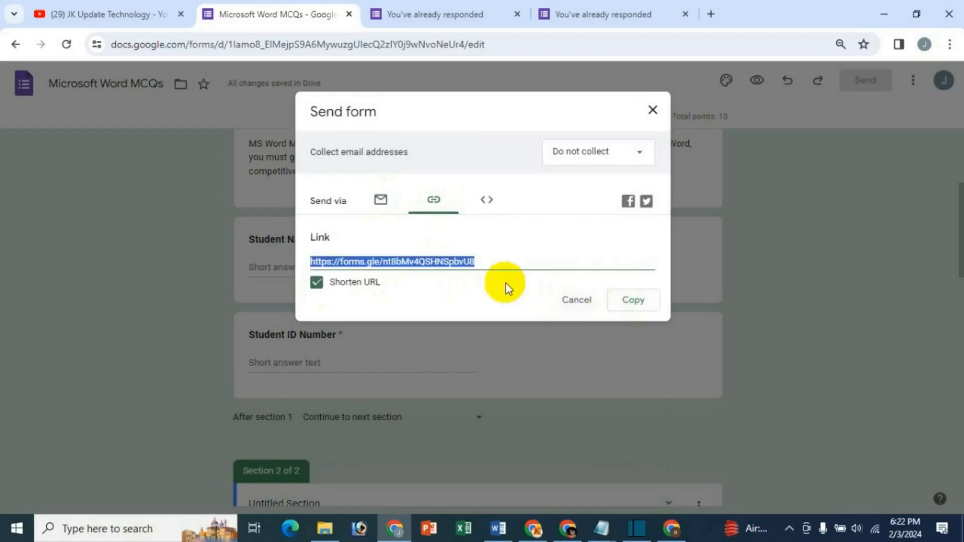
{"action": "left_click", "coordinate": [631, 301]}
{"action": "left_click", "coordinate": [671, 528]}
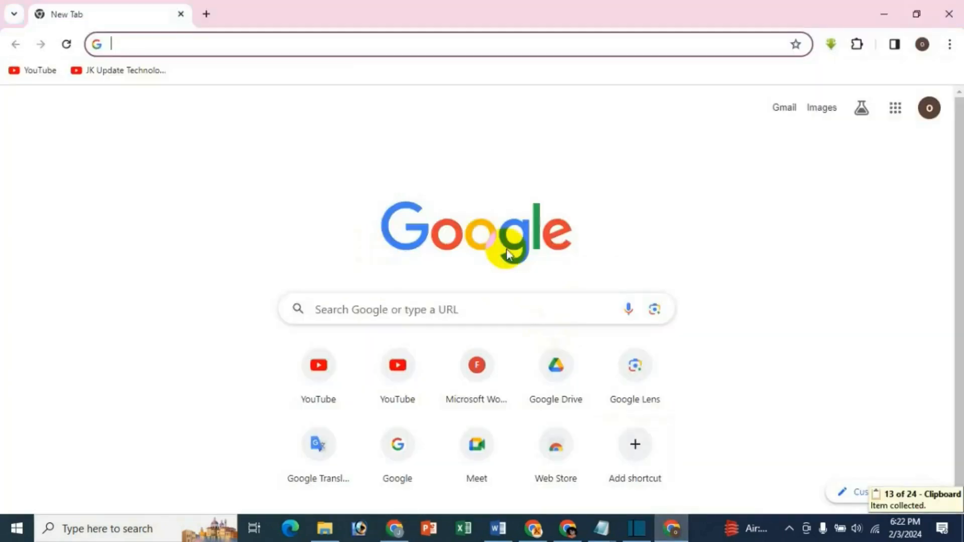
{"action": "key", "text": "ctrl+v"}
{"action": "key", "text": "Return"}
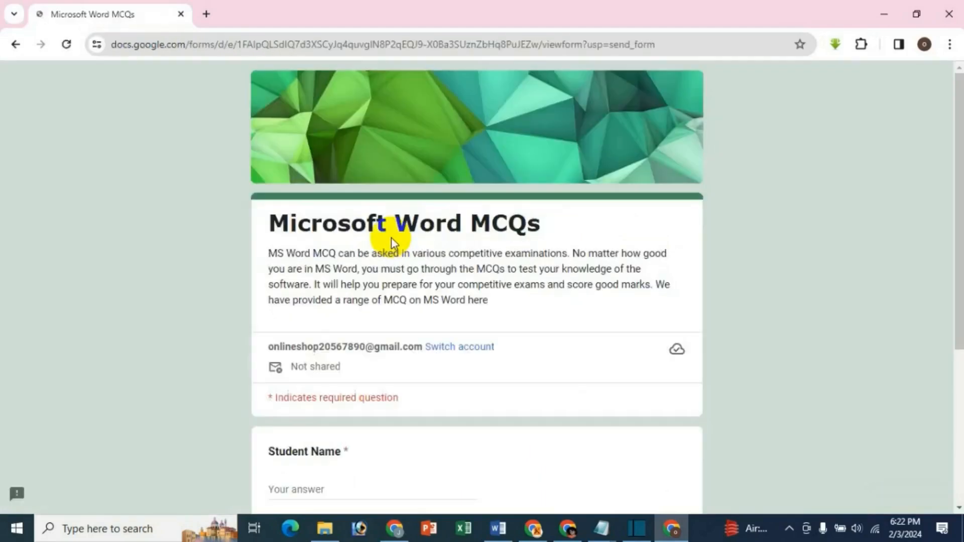
Look over the form's first section and try to continue with Student Name and Student ID Number left empty
{"action": "scroll", "coordinate": [873, 381], "scroll_direction": "down", "scroll_amount": 1}
{"action": "scroll", "coordinate": [872, 381], "scroll_direction": "down", "scroll_amount": 4}
{"action": "scroll", "coordinate": [873, 381], "scroll_direction": "up", "scroll_amount": 2}
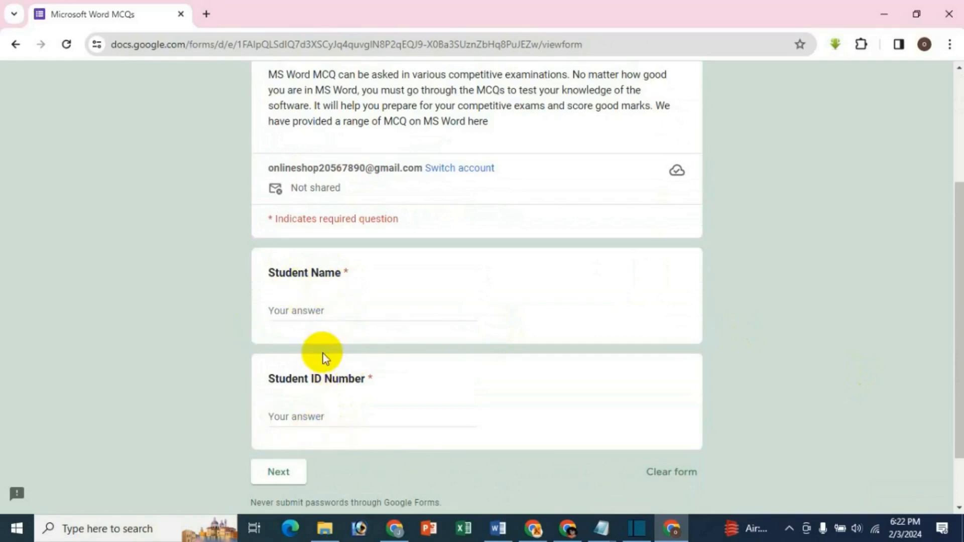
{"action": "left_click", "coordinate": [289, 472]}
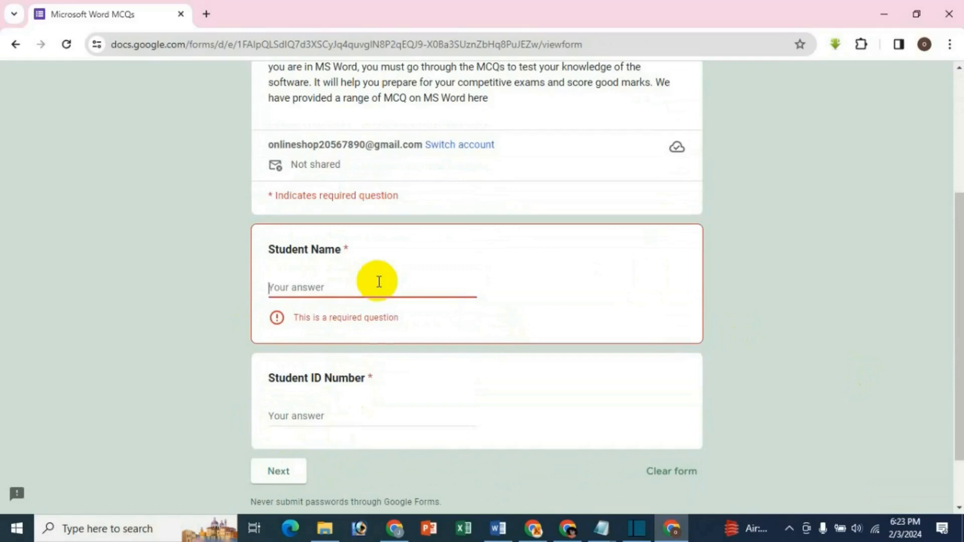
Fill in the Student Name and Student ID Number fields and continue to the second section
{"action": "type", "text": "dffs"}
{"action": "left_click", "coordinate": [334, 392]}
{"action": "type", "text": "554"}
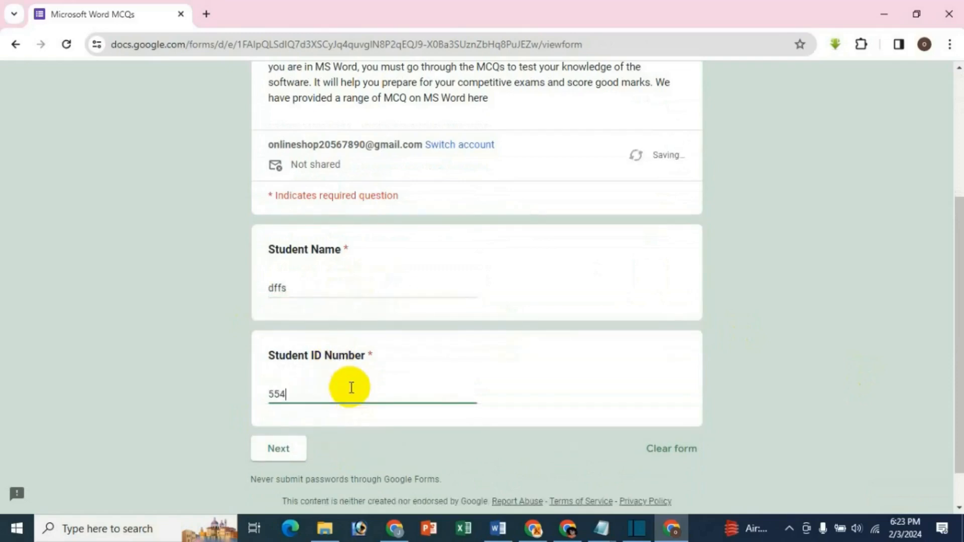
{"action": "type", "text": "5"}
{"action": "left_click", "coordinate": [278, 449]}
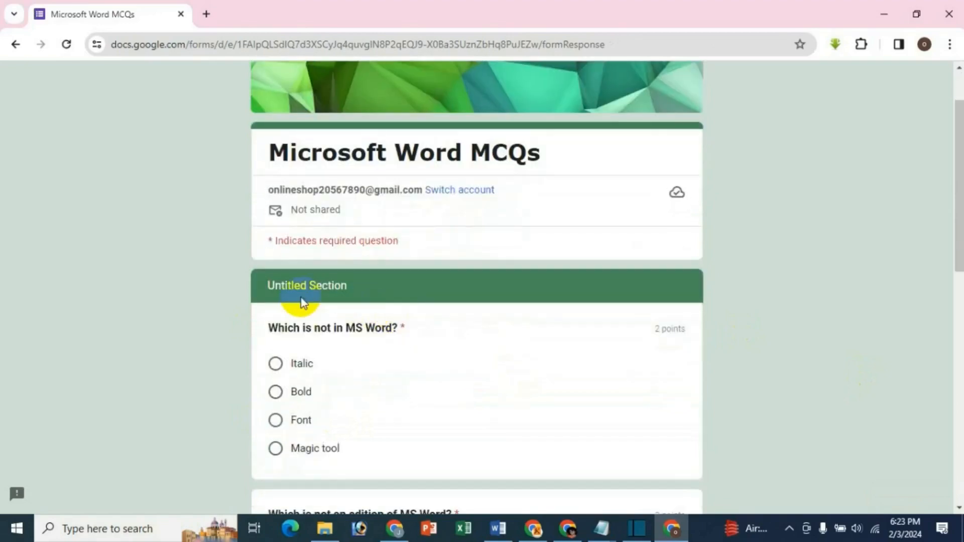
Look through the quiz questions in the second section and go back to the student details section
{"action": "scroll", "coordinate": [408, 317], "scroll_direction": "down", "scroll_amount": 10}
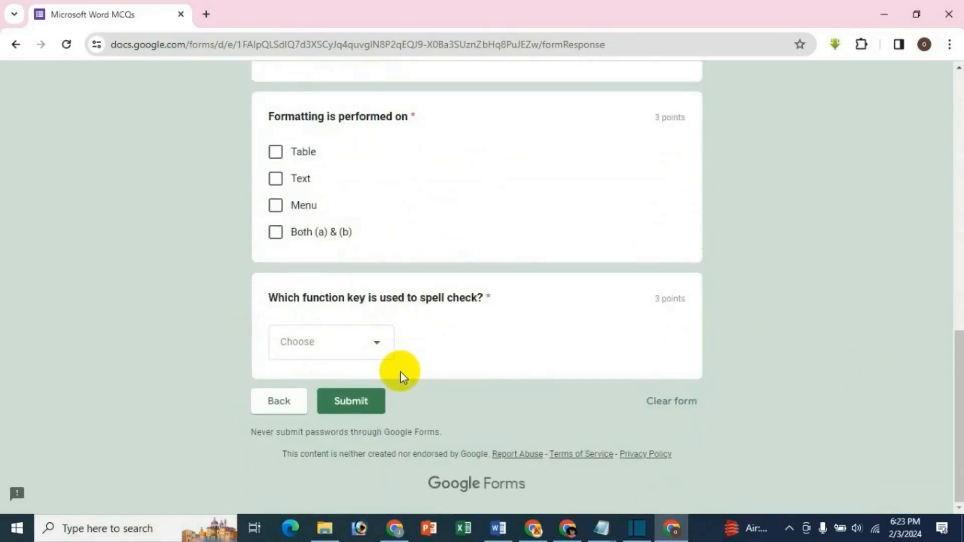
{"action": "left_click", "coordinate": [289, 407]}
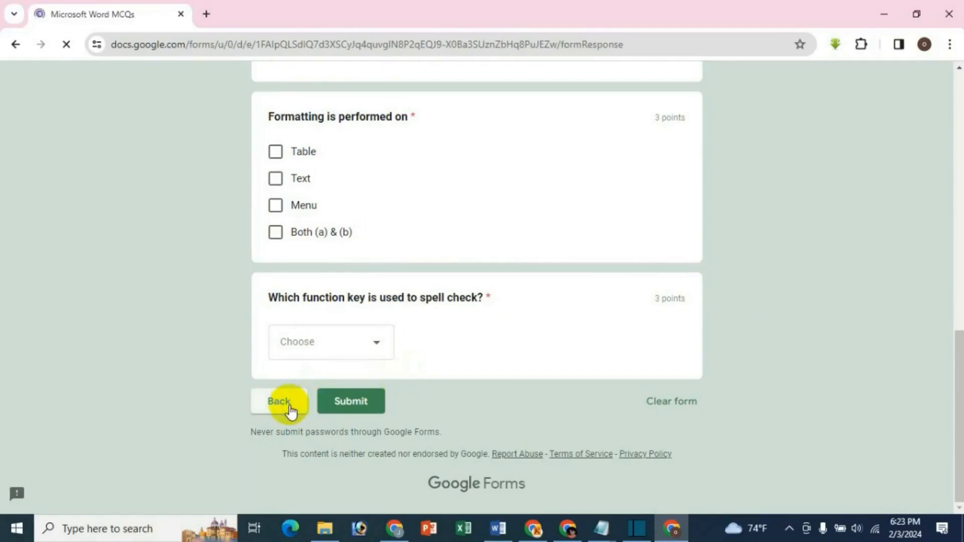
{"action": "scroll", "coordinate": [513, 383], "scroll_direction": "down", "scroll_amount": 5}
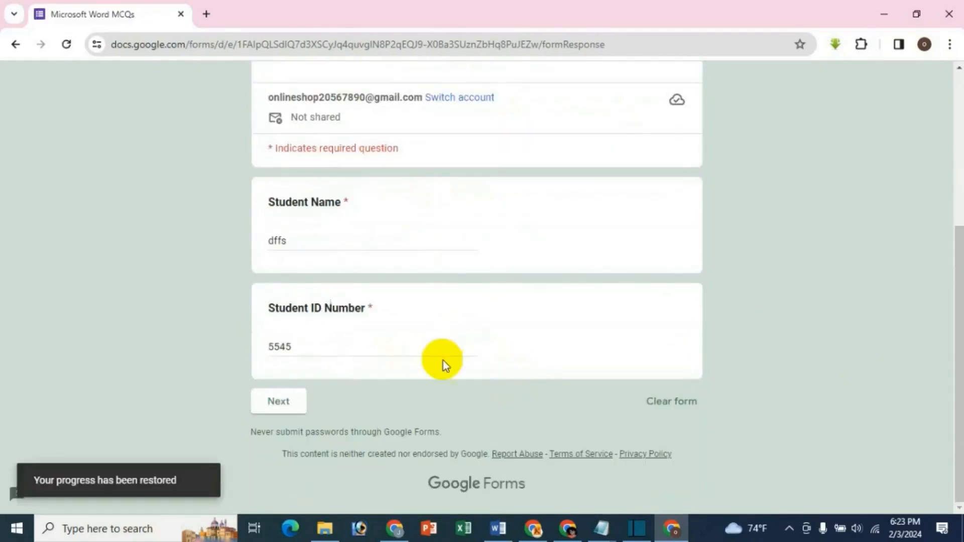
Return to the form editor's window and dismiss the Send form dialog
{"action": "left_click", "coordinate": [401, 533]}
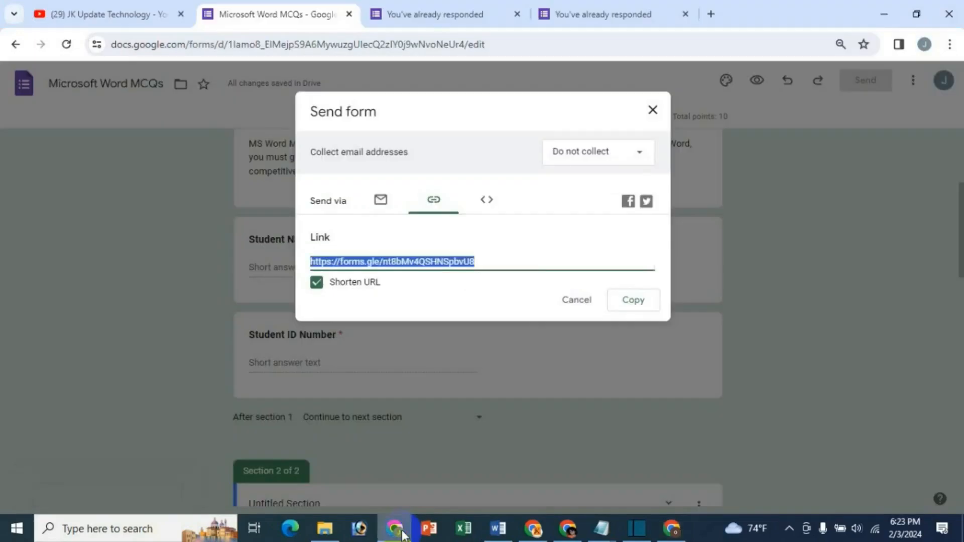
{"action": "left_click", "coordinate": [561, 302]}
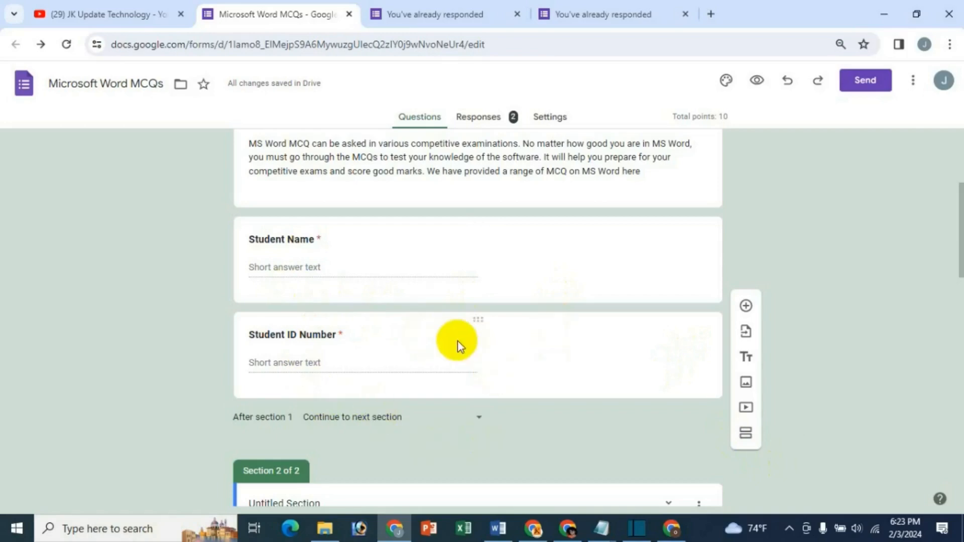
{"action": "scroll", "coordinate": [395, 387], "scroll_direction": "up", "scroll_amount": 3}
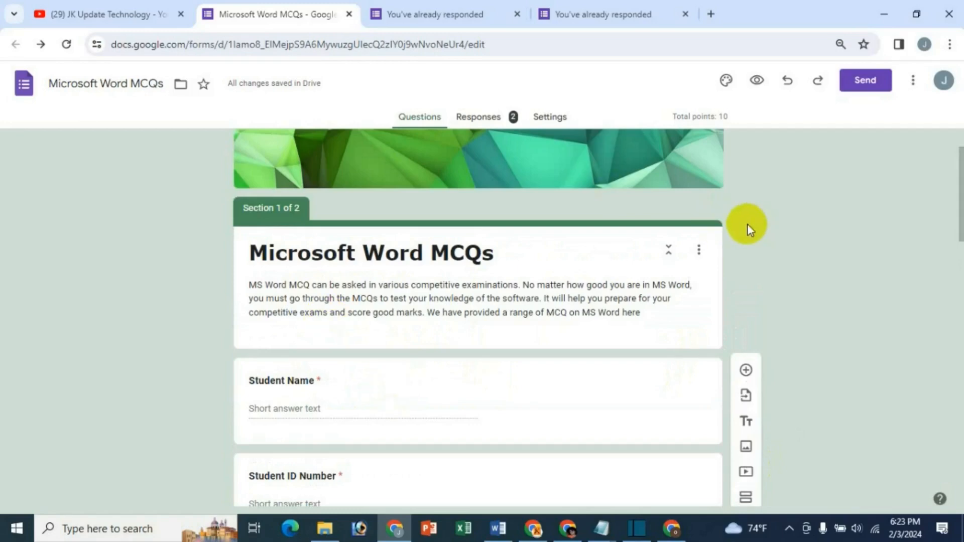
{"action": "scroll", "coordinate": [662, 199], "scroll_direction": "up", "scroll_amount": 2}
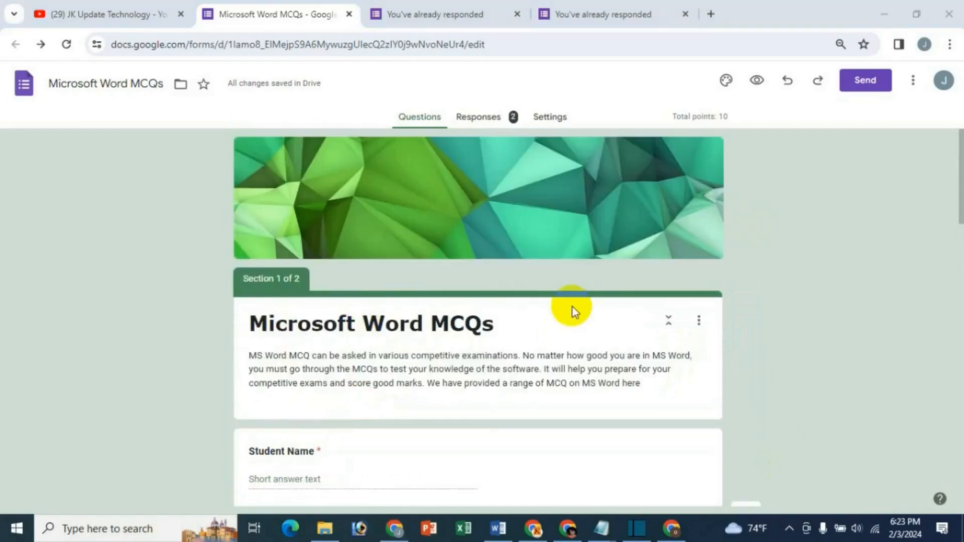
View the form's responses in the linked Google Sheets spreadsheet and close its tab
{"action": "left_click", "coordinate": [489, 119]}
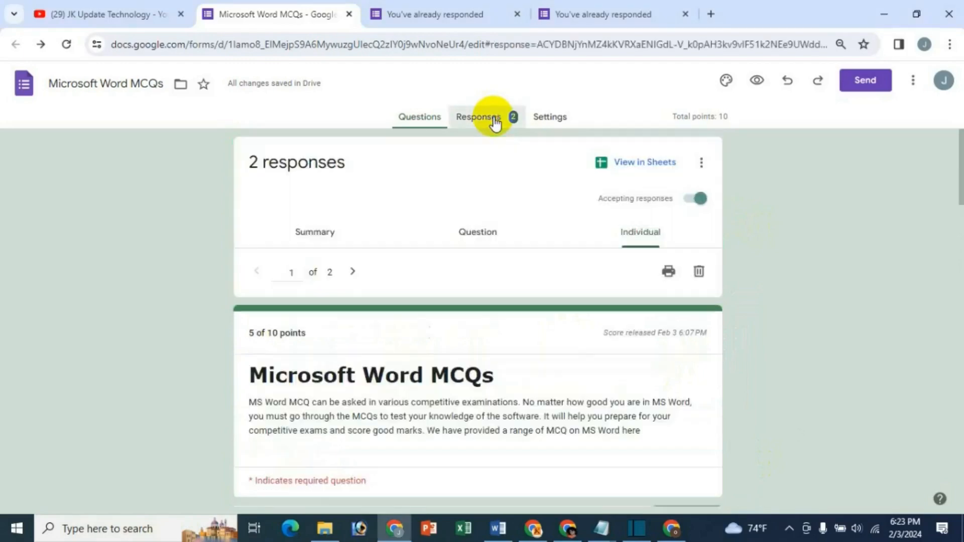
{"action": "left_click", "coordinate": [636, 164]}
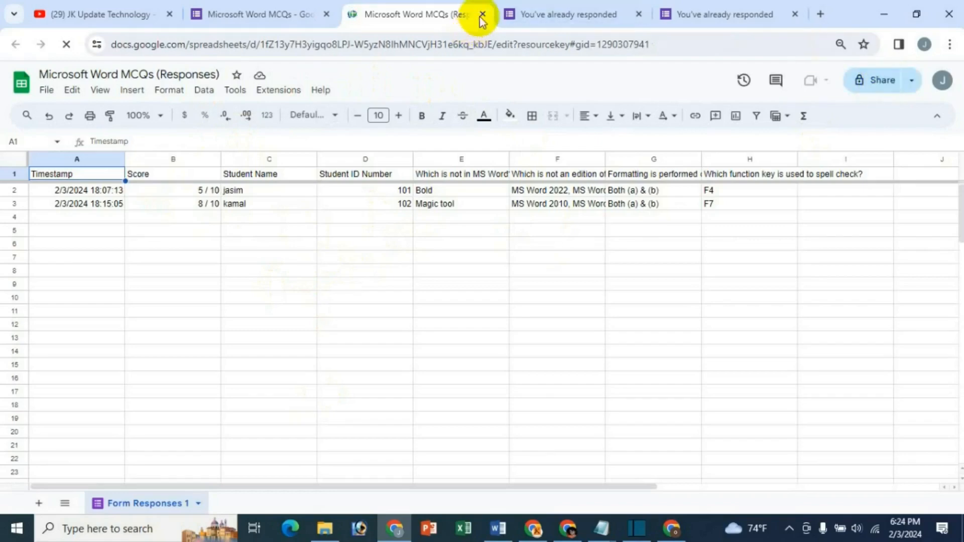
{"action": "key", "text": "ctrl+w"}
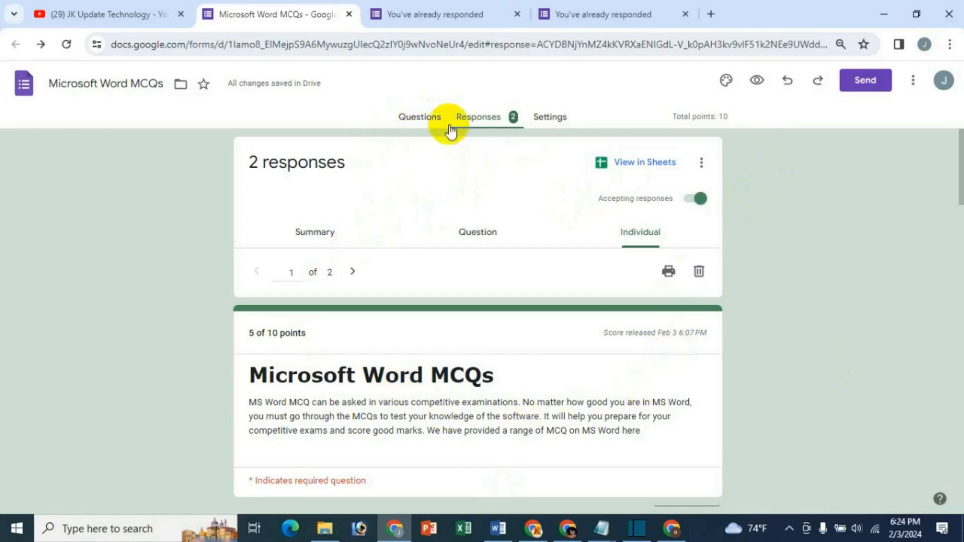
Return to the form's questions and search the add-ons marketplace for timer, picking the Form Timer suggestion
{"action": "left_click", "coordinate": [420, 118]}
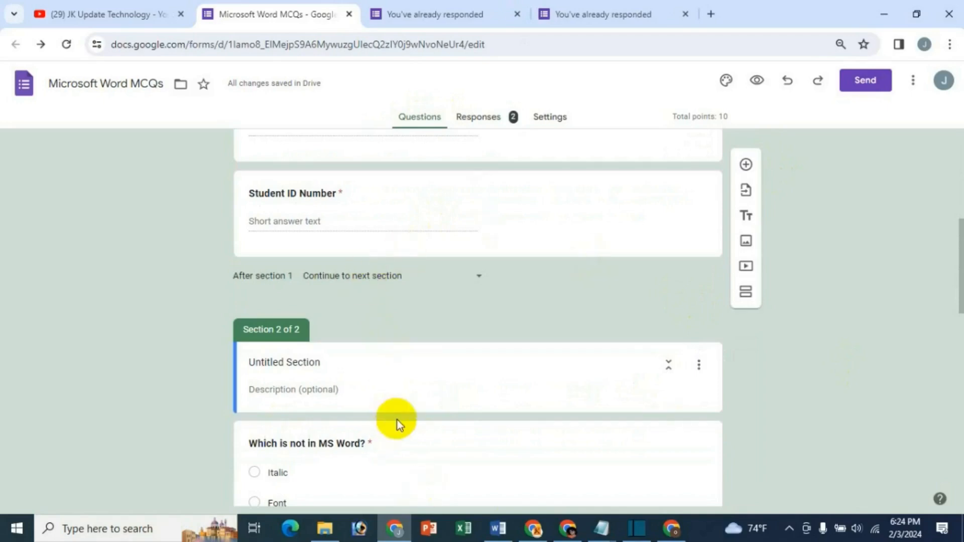
{"action": "scroll", "coordinate": [397, 420], "scroll_direction": "up", "scroll_amount": 8}
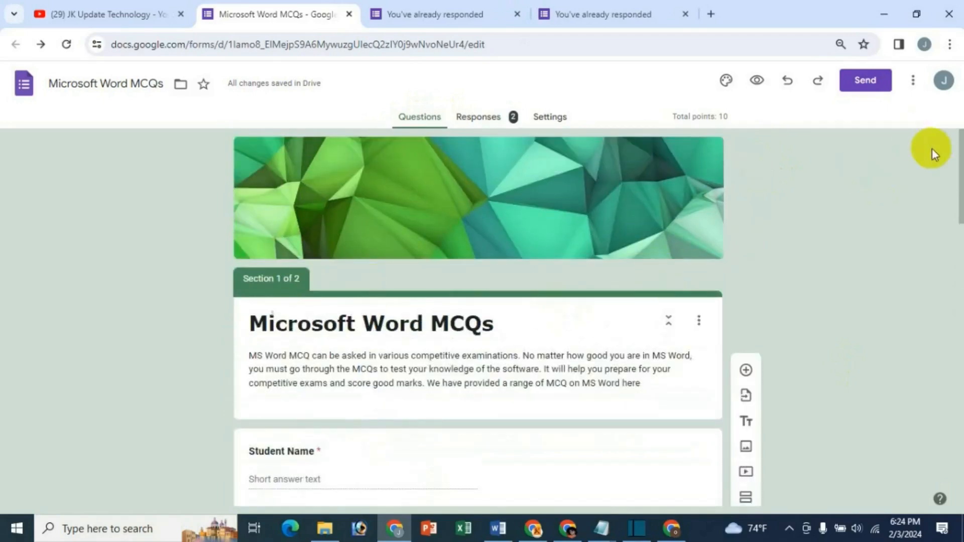
{"action": "left_click", "coordinate": [913, 81]}
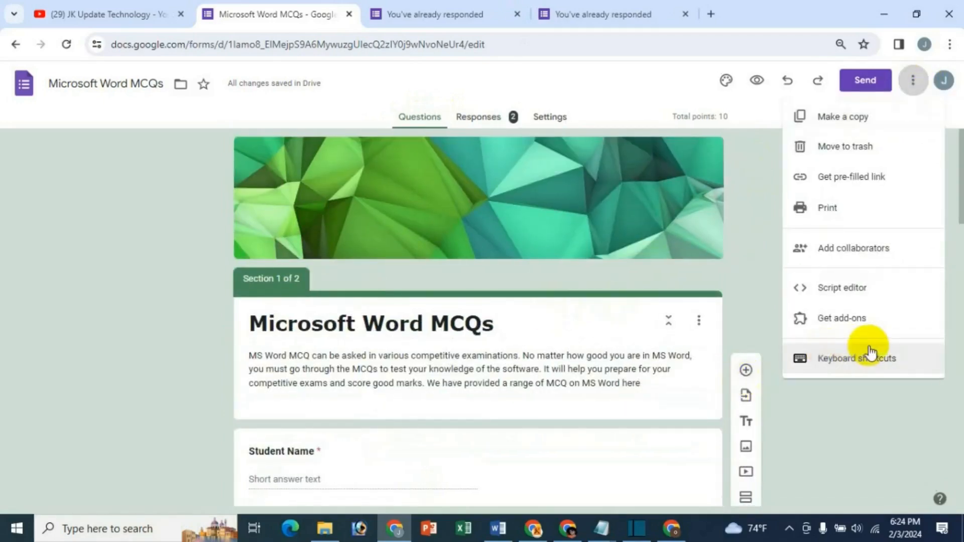
{"action": "left_click", "coordinate": [841, 321]}
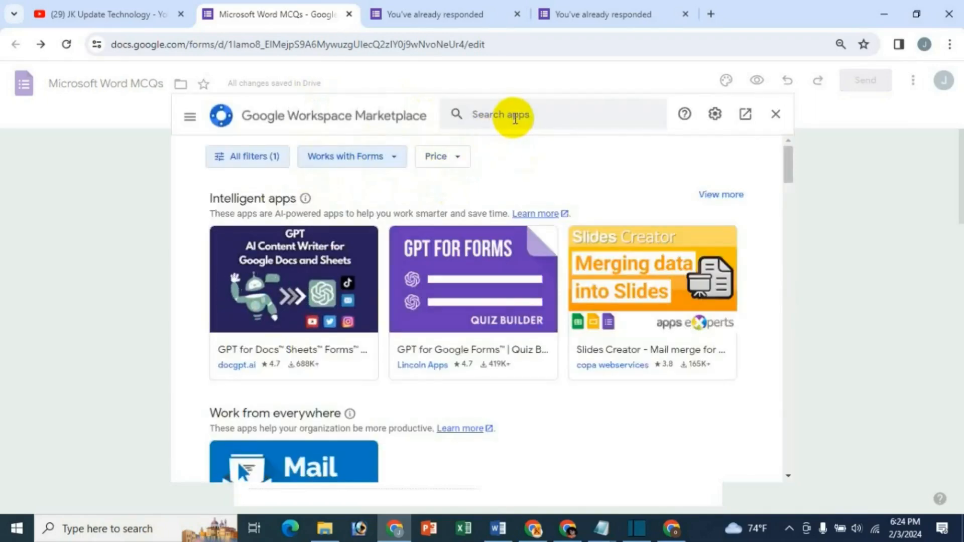
{"action": "left_click", "coordinate": [602, 128]}
{"action": "type", "text": "timer"}
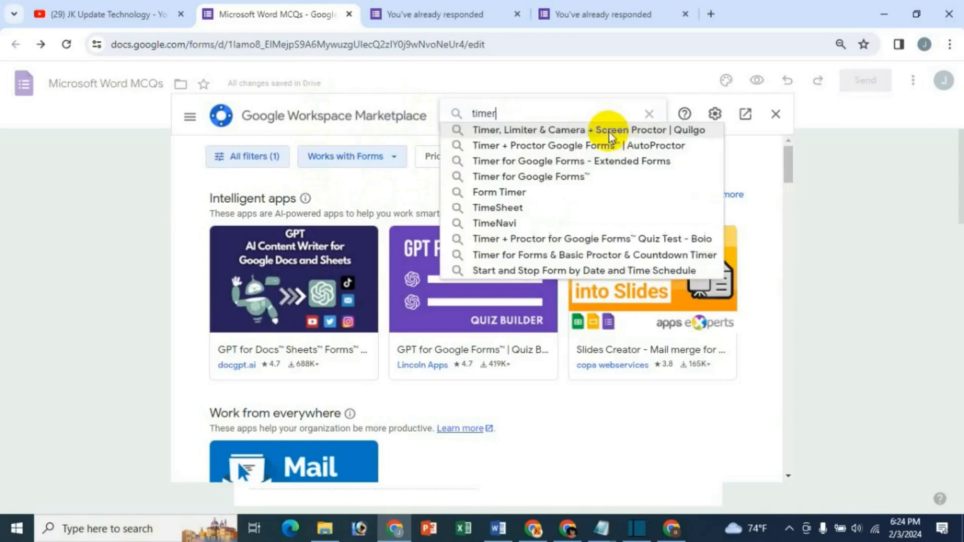
{"action": "left_click", "coordinate": [477, 192]}
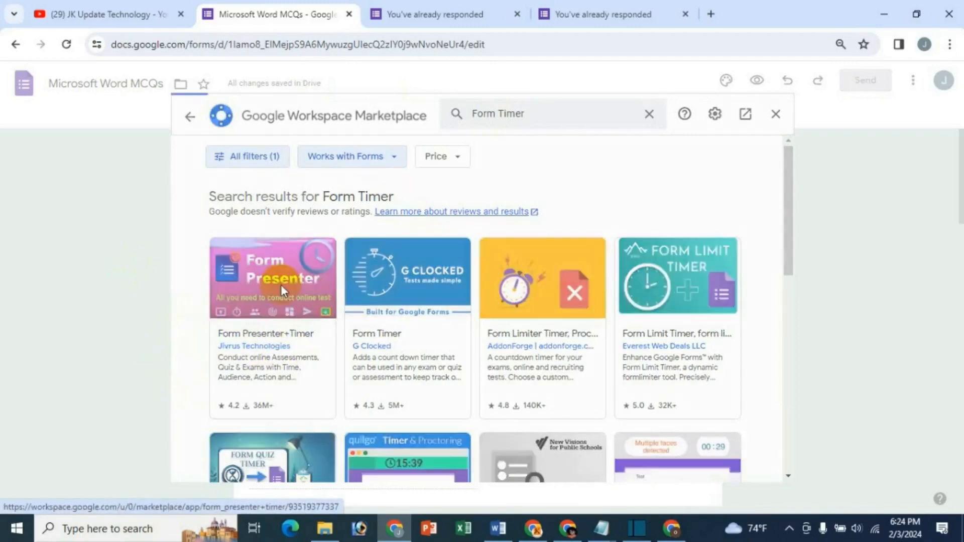
Install the Form Presenter+Timer add-on, authorize it with the signed-in Google account, and close the marketplace
{"action": "left_click", "coordinate": [281, 285]}
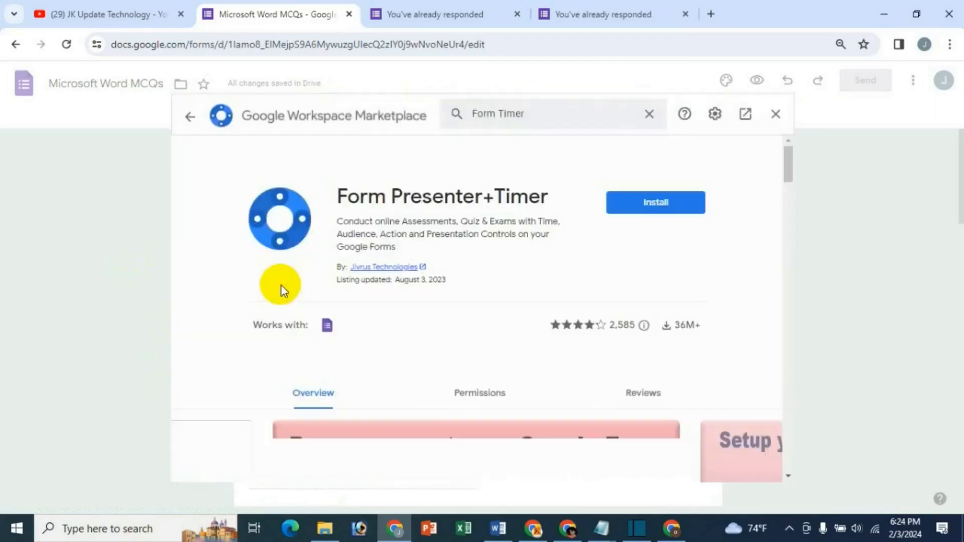
{"action": "left_click", "coordinate": [658, 203]}
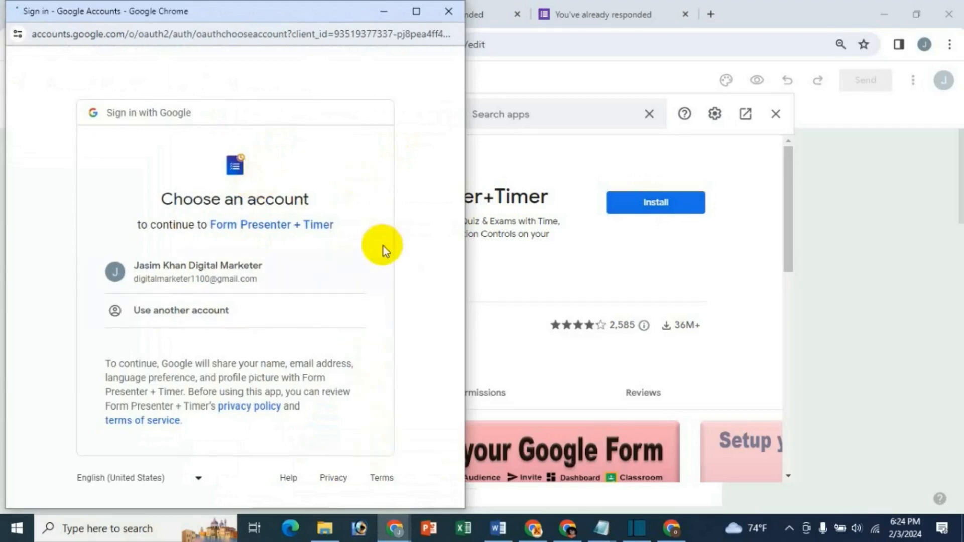
{"action": "left_click", "coordinate": [239, 275]}
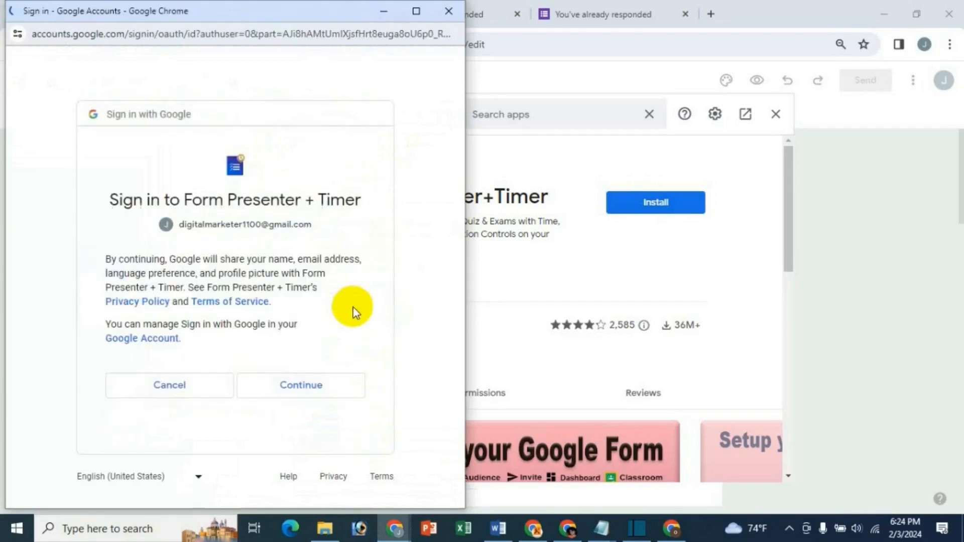
{"action": "left_click", "coordinate": [313, 383]}
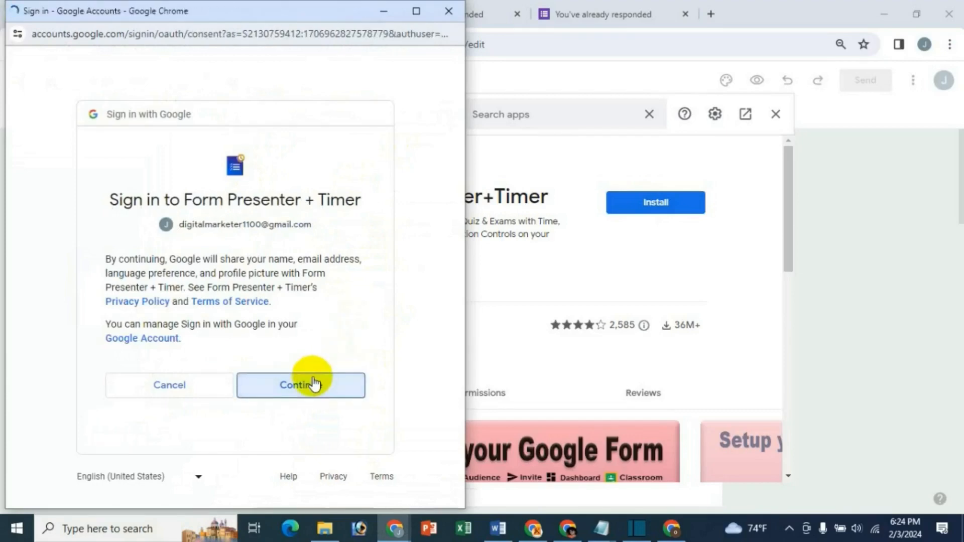
{"action": "left_click_drag", "start_coordinate": [458, 275], "coordinate": [471, 452]}
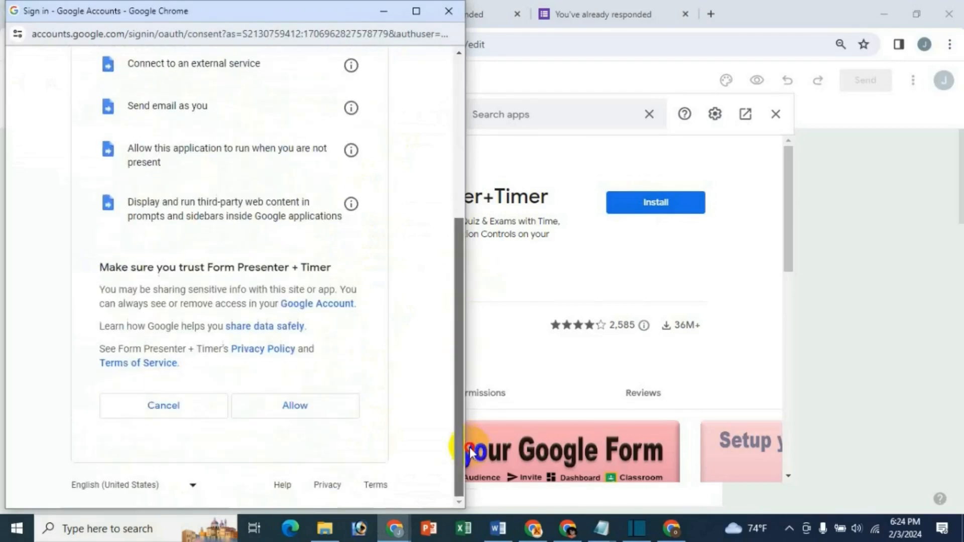
{"action": "left_click", "coordinate": [311, 406]}
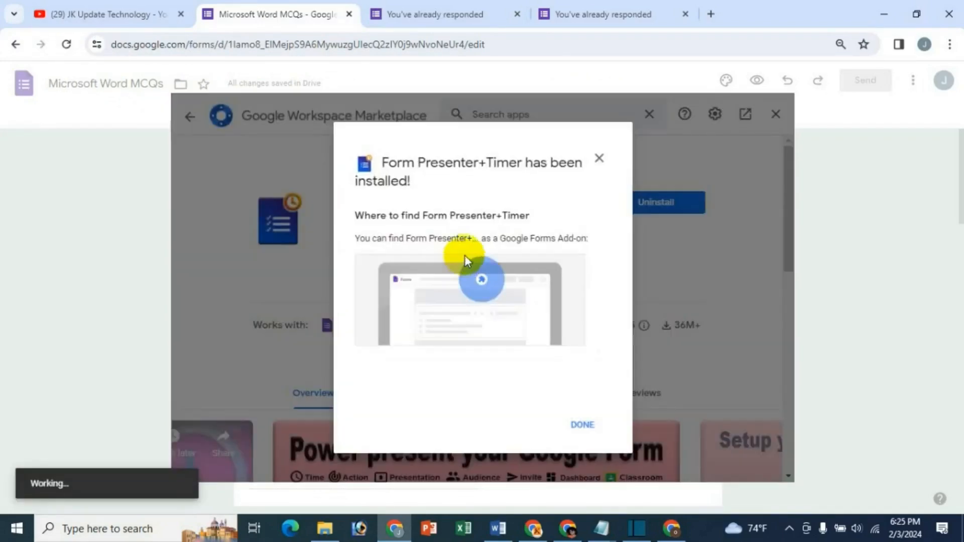
{"action": "left_click", "coordinate": [582, 424]}
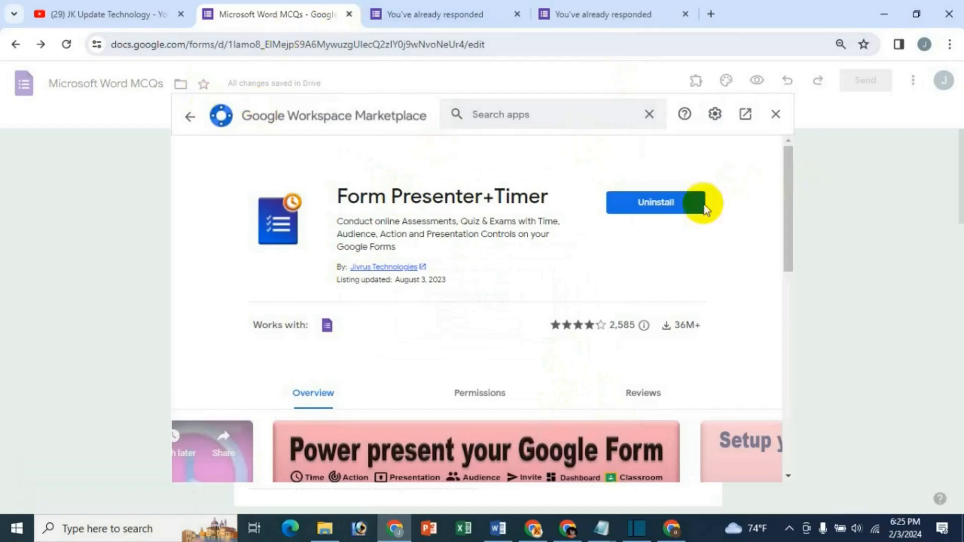
{"action": "left_click", "coordinate": [775, 115]}
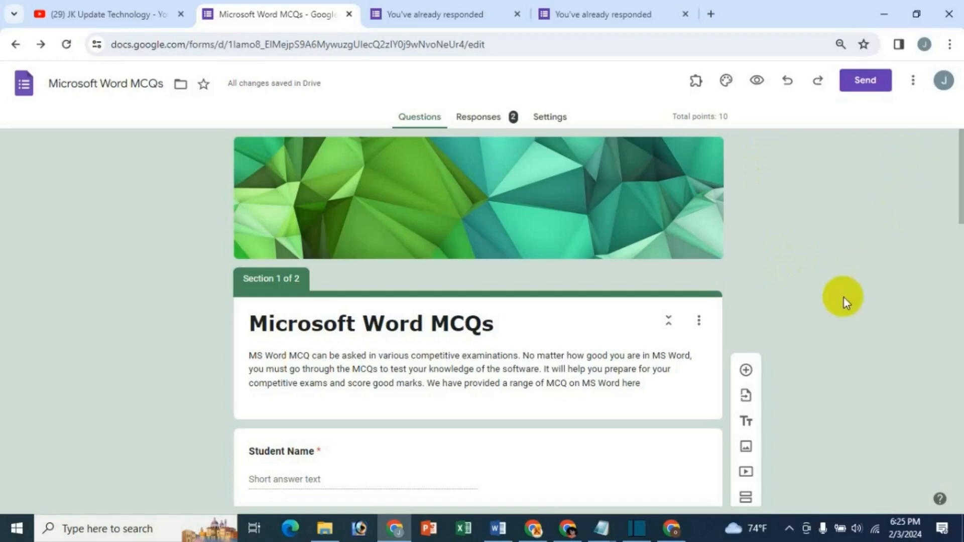
{"action": "scroll", "coordinate": [843, 297], "scroll_direction": "down", "scroll_amount": 5}
{"action": "scroll", "coordinate": [844, 297], "scroll_direction": "down", "scroll_amount": 5}
{"action": "scroll", "coordinate": [843, 297], "scroll_direction": "up", "scroll_amount": 7}
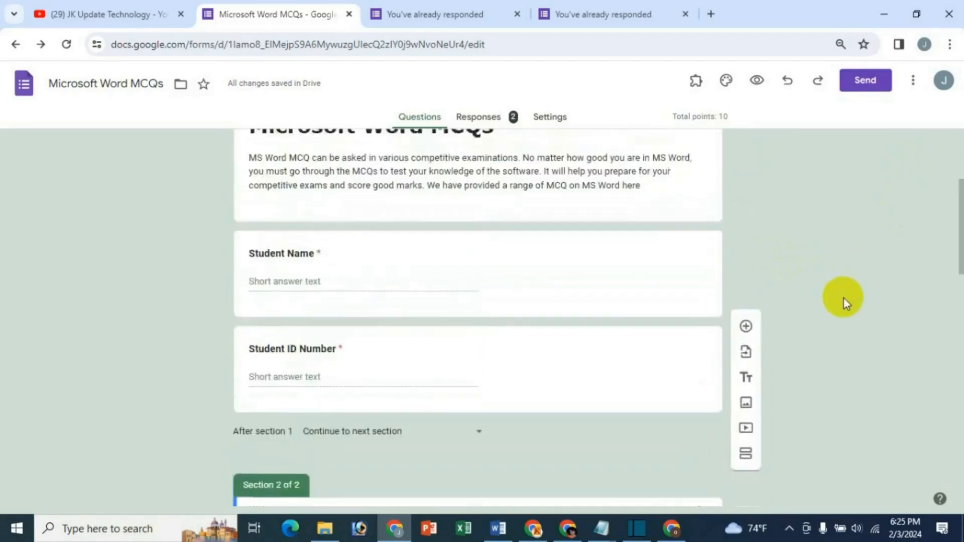
{"action": "scroll", "coordinate": [843, 297], "scroll_direction": "up", "scroll_amount": 4}
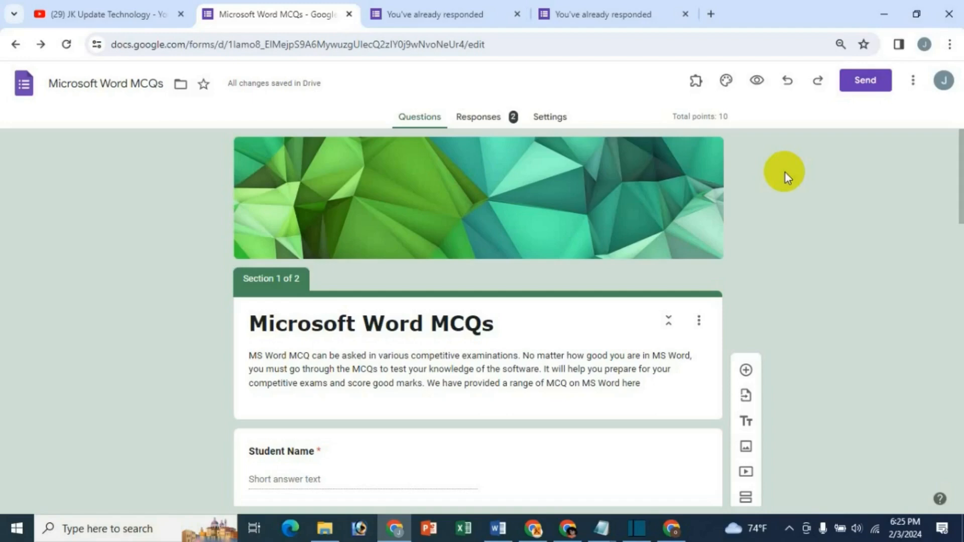
Open the Form Presenter+Timer setup, look through its time control and publishing settings, and minimise it
{"action": "left_click", "coordinate": [693, 82]}
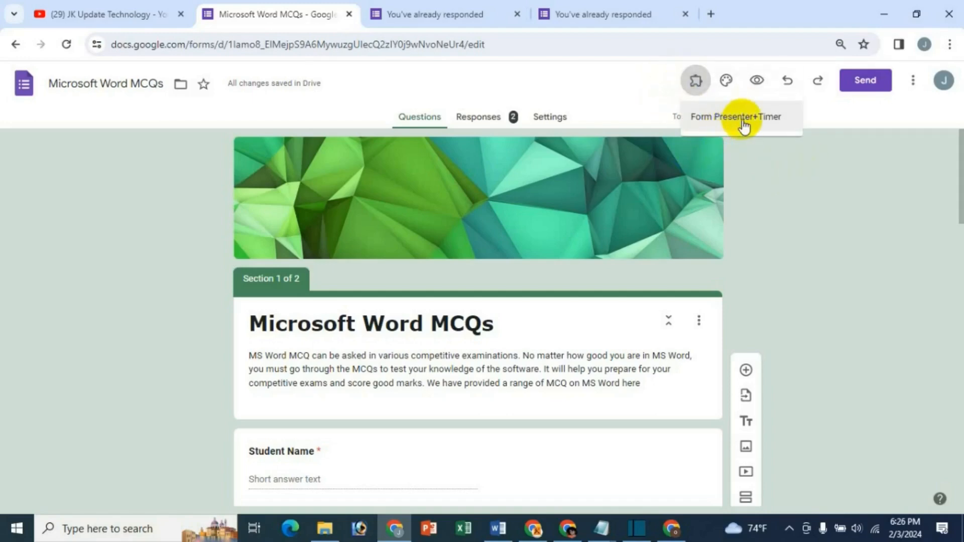
{"action": "left_click", "coordinate": [744, 125]}
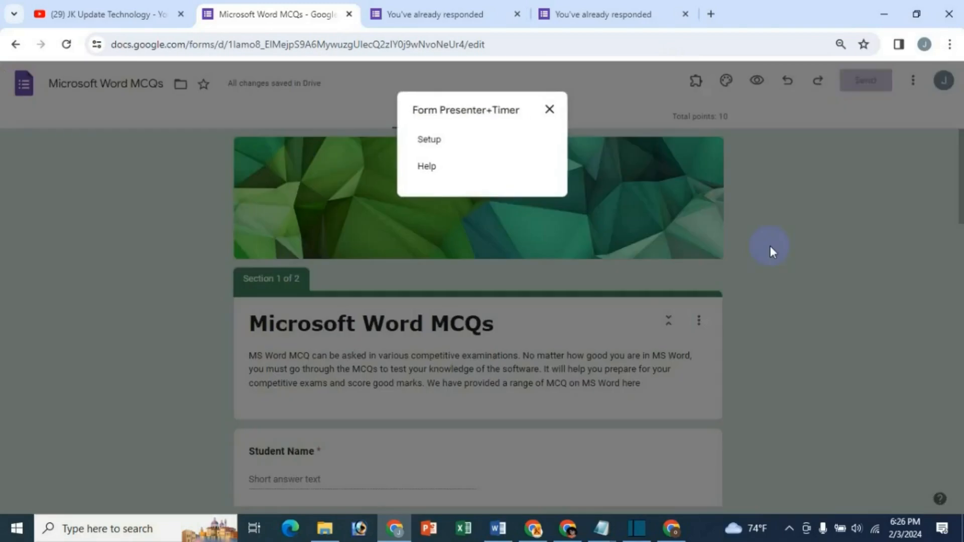
{"action": "left_click", "coordinate": [437, 143]}
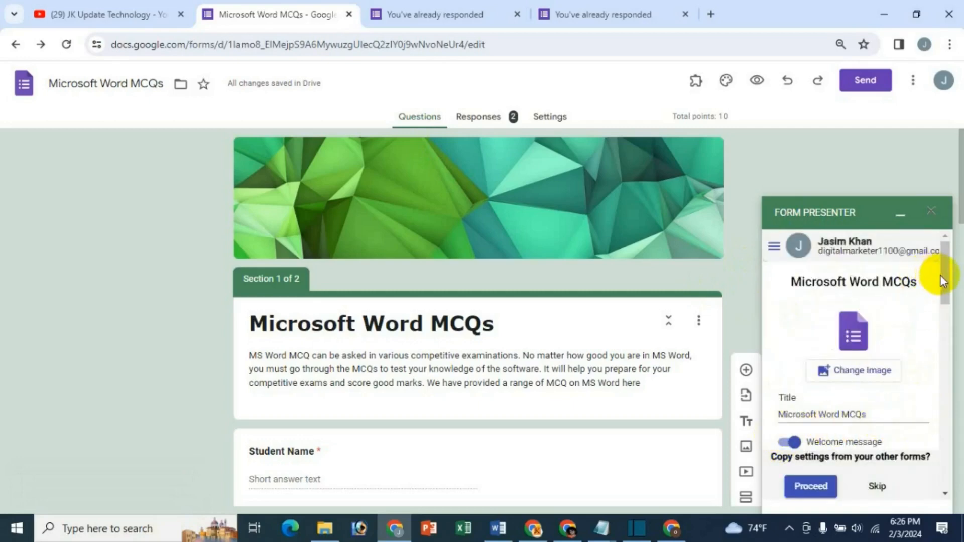
{"action": "left_click_drag", "start_coordinate": [942, 281], "coordinate": [938, 366]}
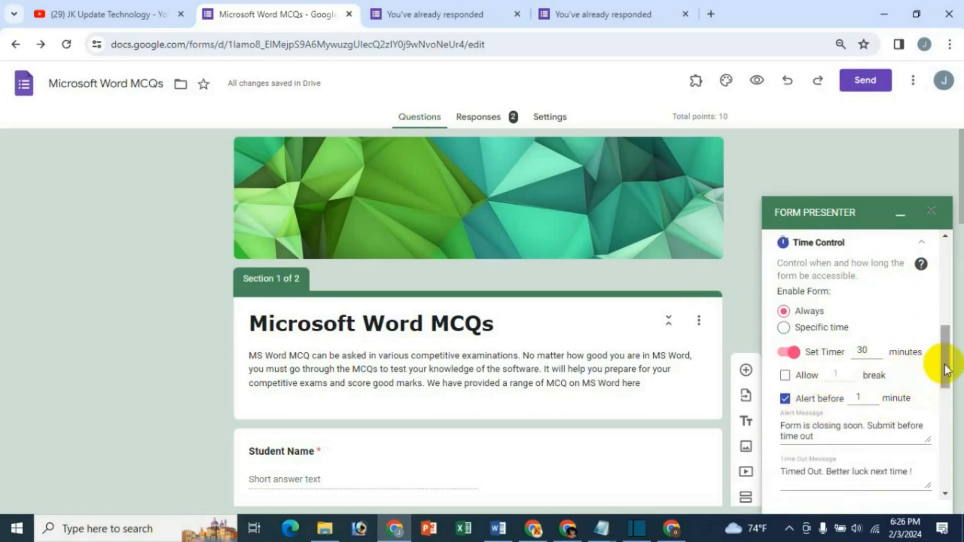
{"action": "left_click_drag", "start_coordinate": [942, 383], "coordinate": [925, 476]}
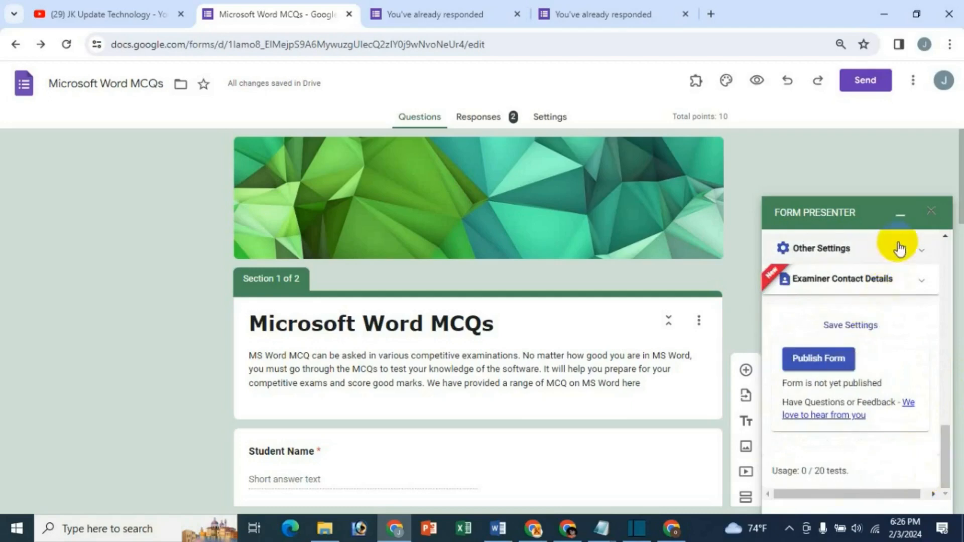
{"action": "left_click", "coordinate": [900, 215]}
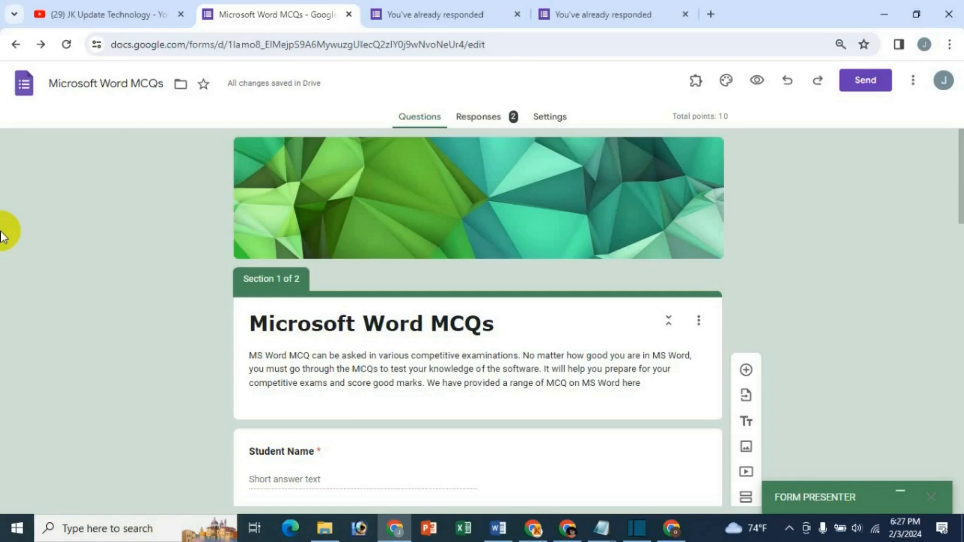
Switch to YouTube and view the JK Update Technology channel's videos page
{"action": "left_click", "coordinate": [78, 13]}
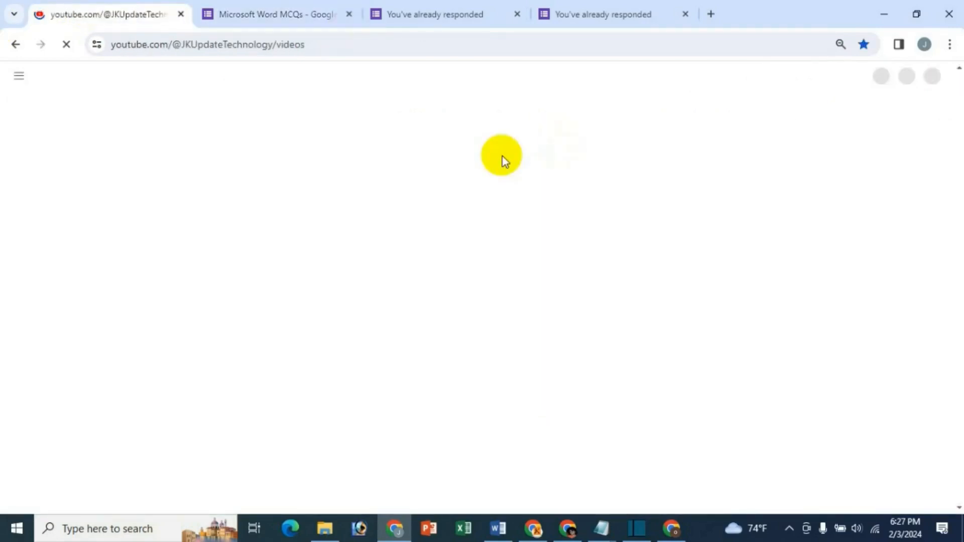